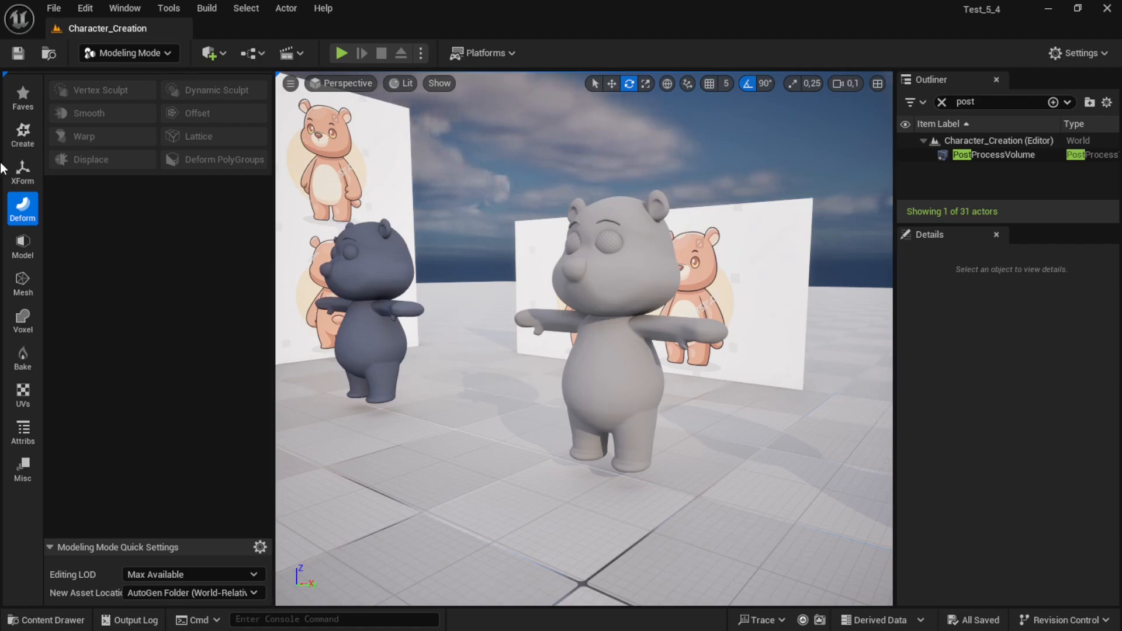
Switch to Chrome and read the texturing video's comment requesting a Little Nightmares-style character, then view the DeviantArt character study
key(super)
click(16, 269)
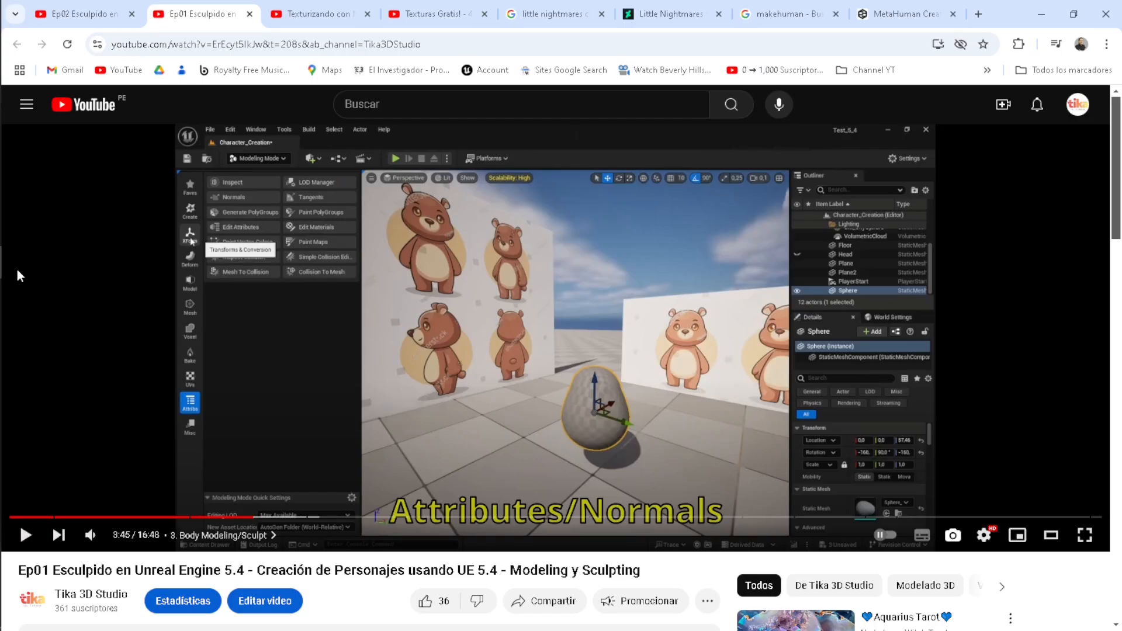
click(297, 8)
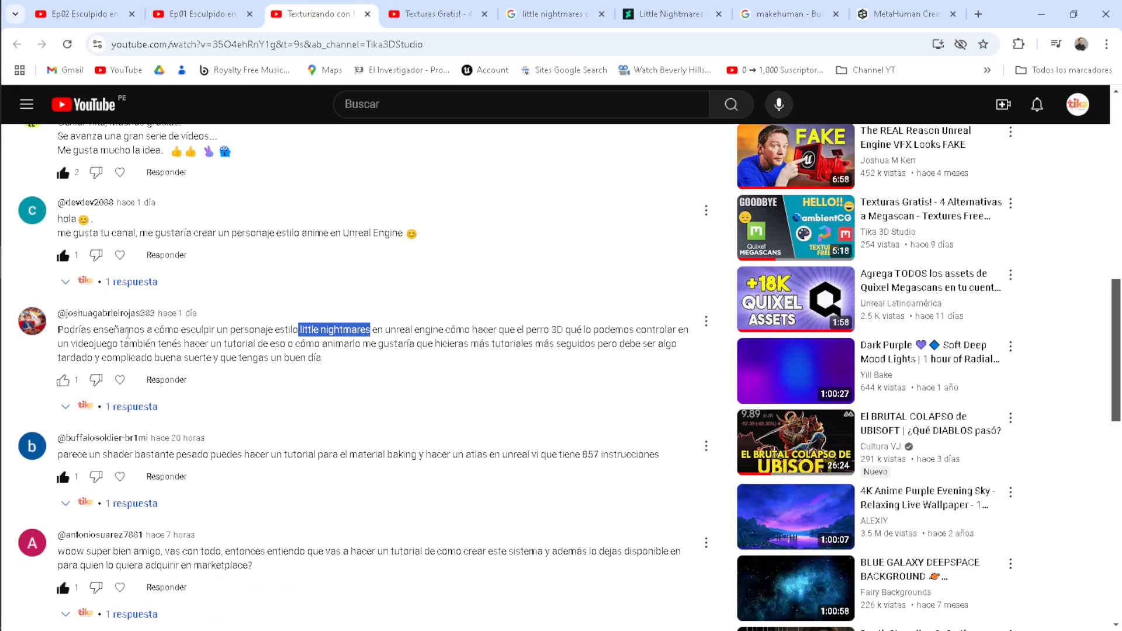
drag(241, 331, 220, 342)
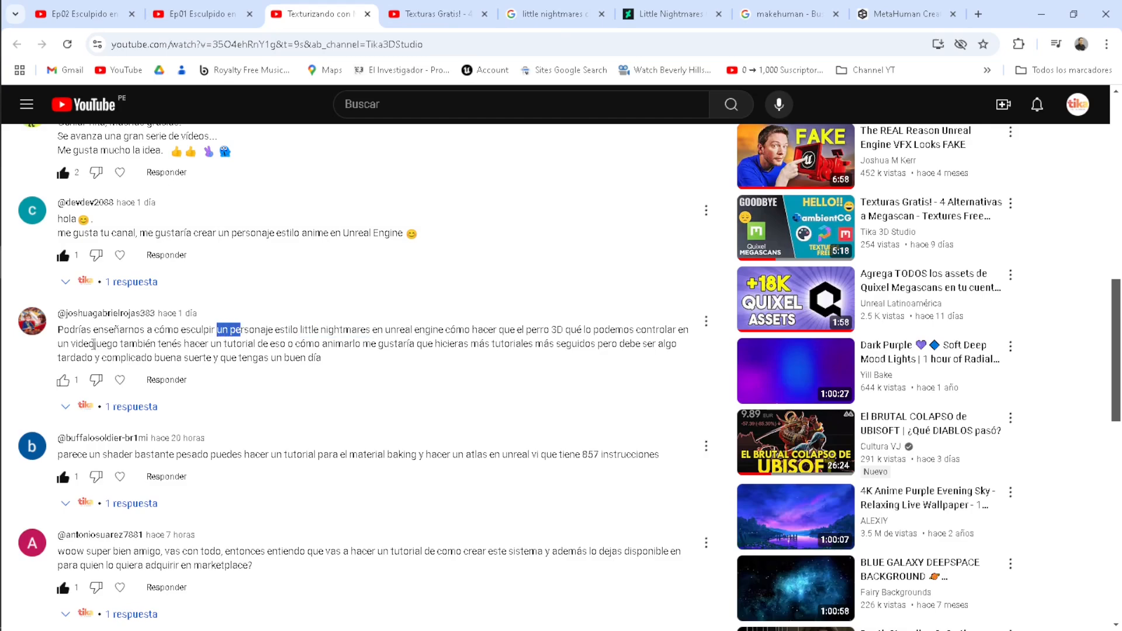
click(232, 325)
drag(296, 329, 337, 344)
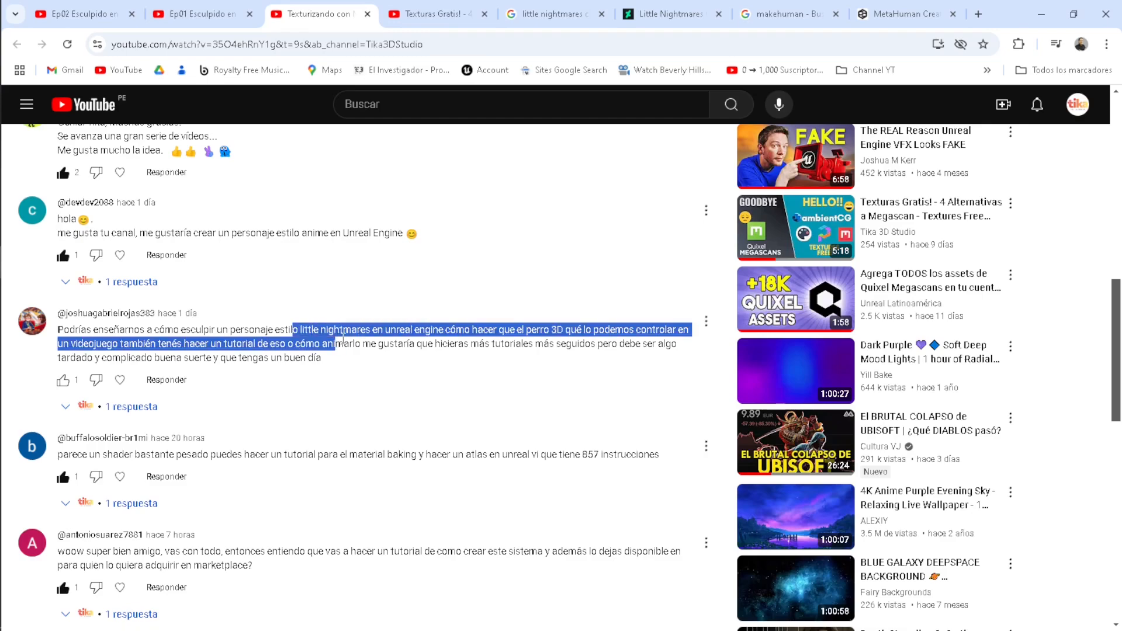
click(678, 13)
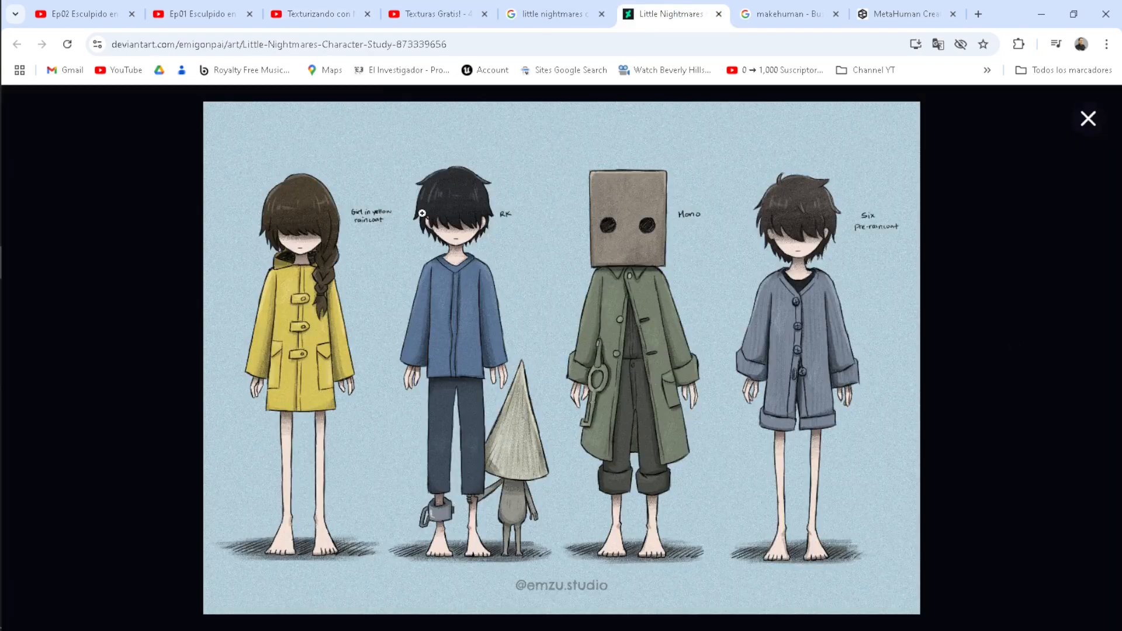
Read through the viewer comments under the Ep01 Unreal Engine 5.4 sculpting video
click(204, 13)
scroll(426, 426, down, 7)
scroll(428, 431, down, 1)
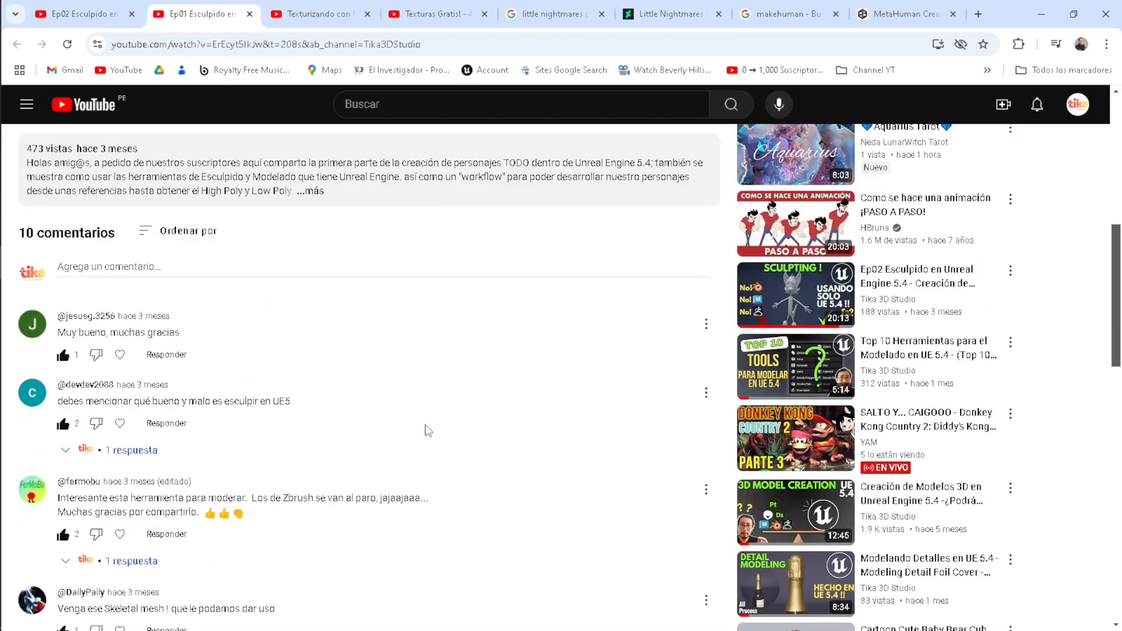
scroll(292, 443, down, 2)
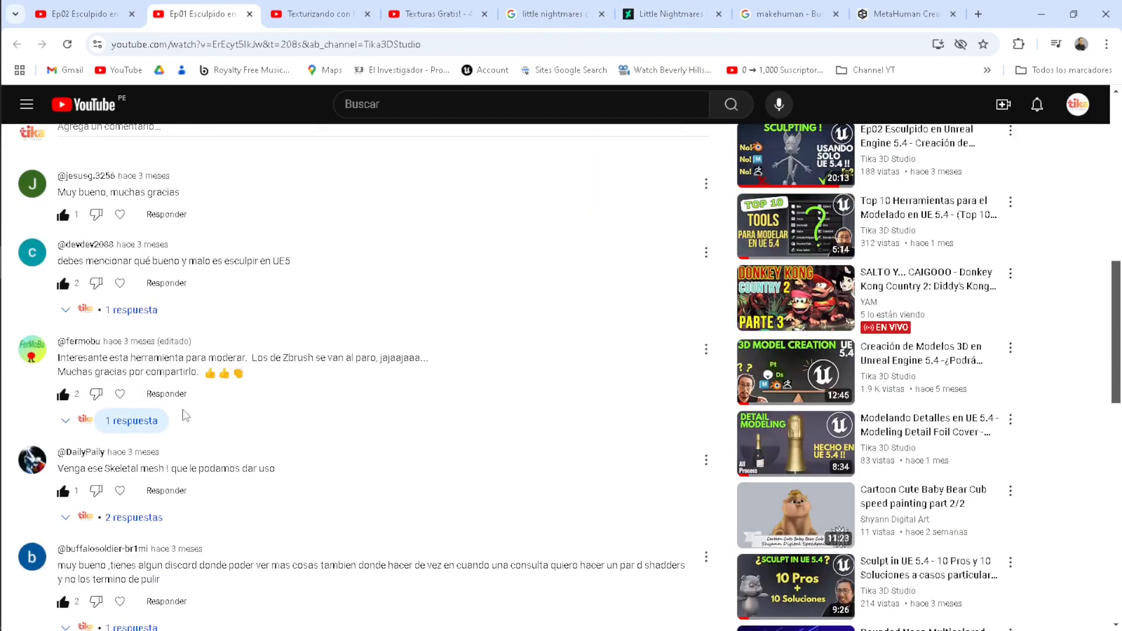
scroll(283, 411, down, 2)
scroll(282, 350, up, 15)
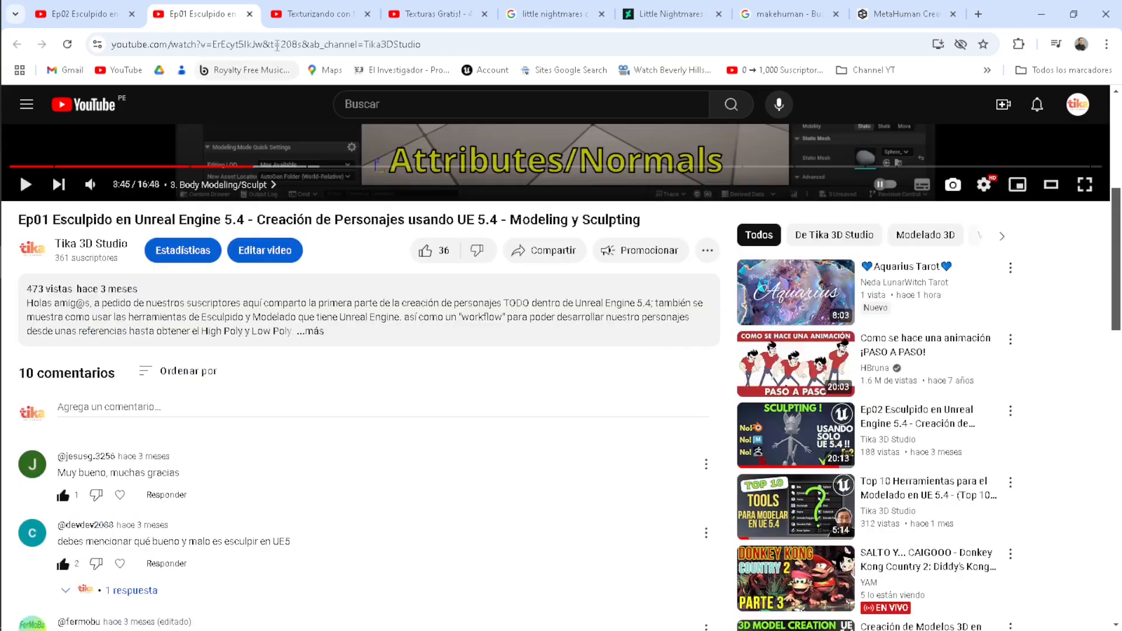
Find the comment requesting a human character sculpting tutorial under the free textures video and highlight its opening words
click(318, 13)
click(429, 16)
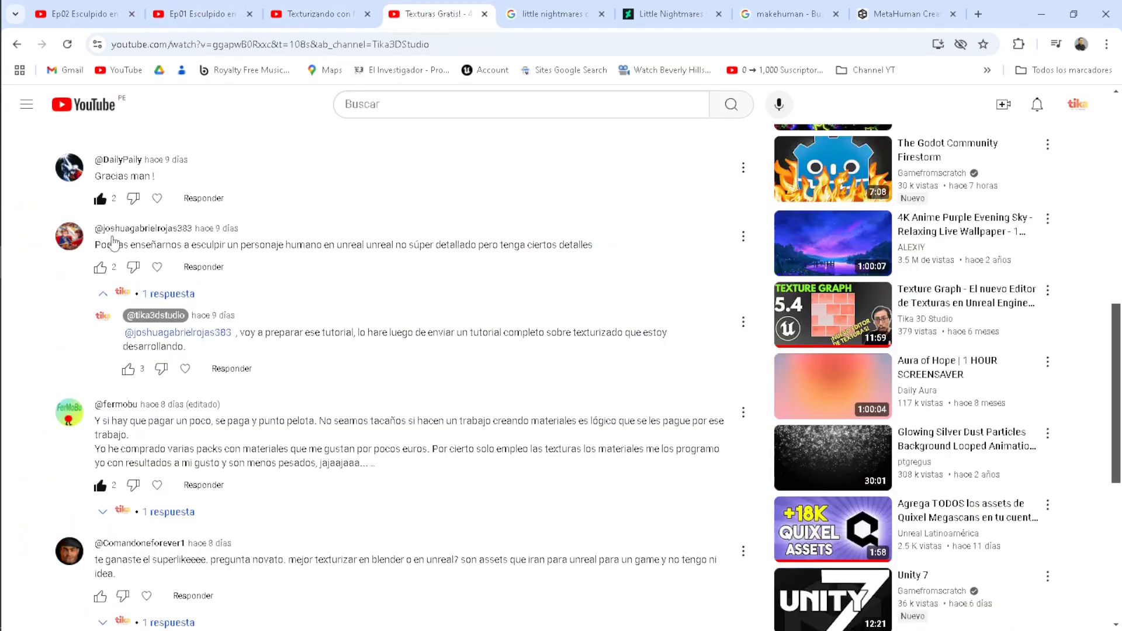
drag(105, 240, 183, 249)
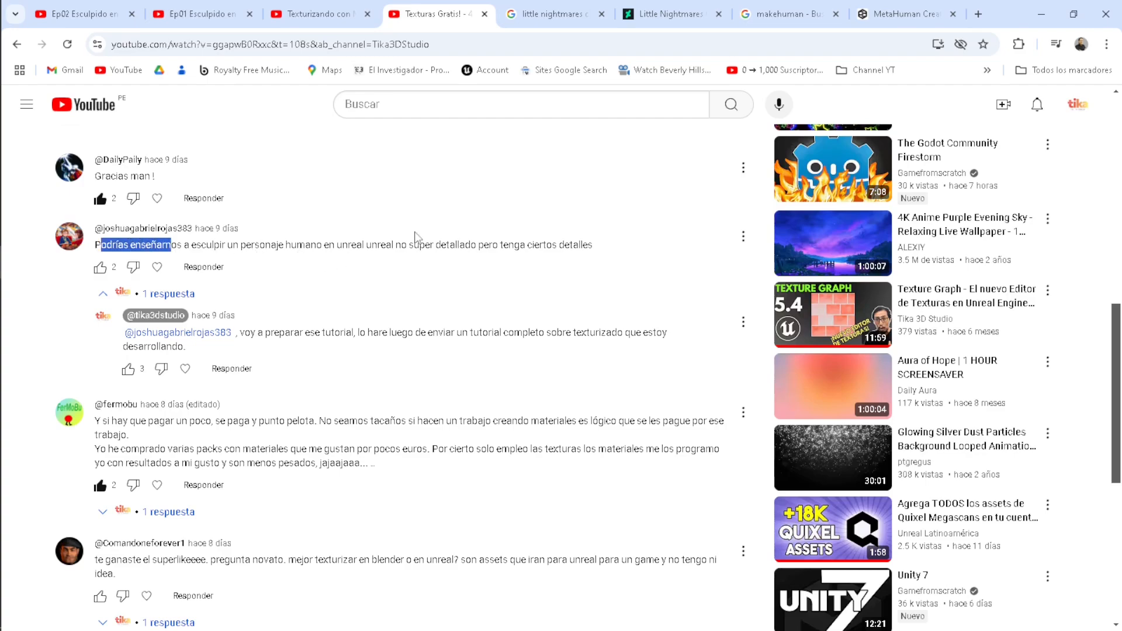
Highlight the character style wording in the anime and Little Nightmares requests under the texturing video
click(338, 12)
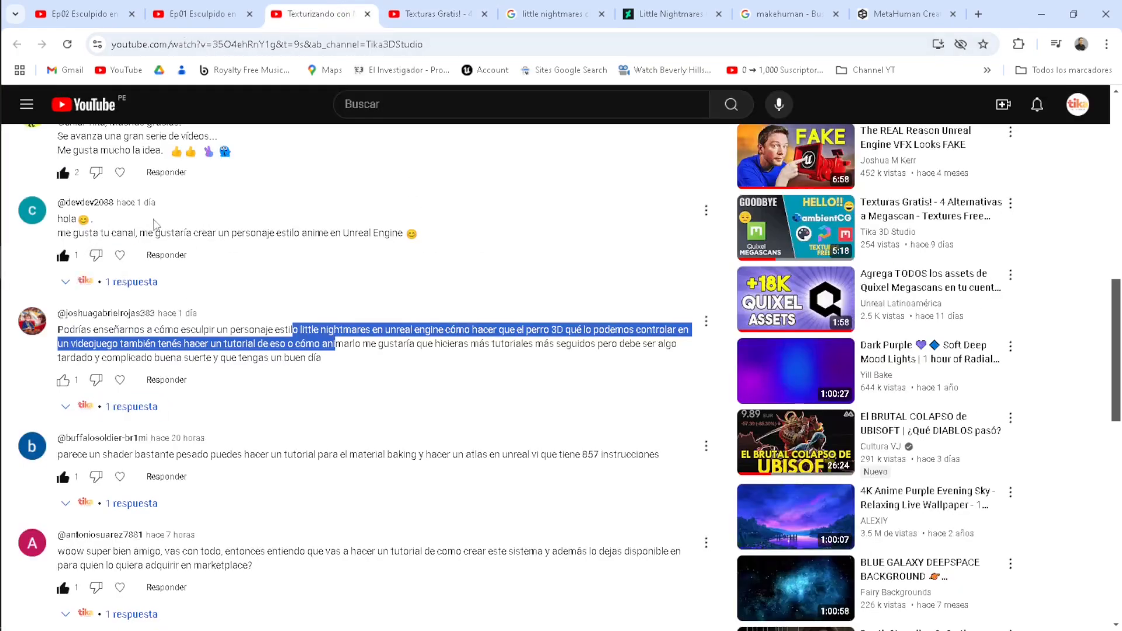
scroll(140, 322, up, 2)
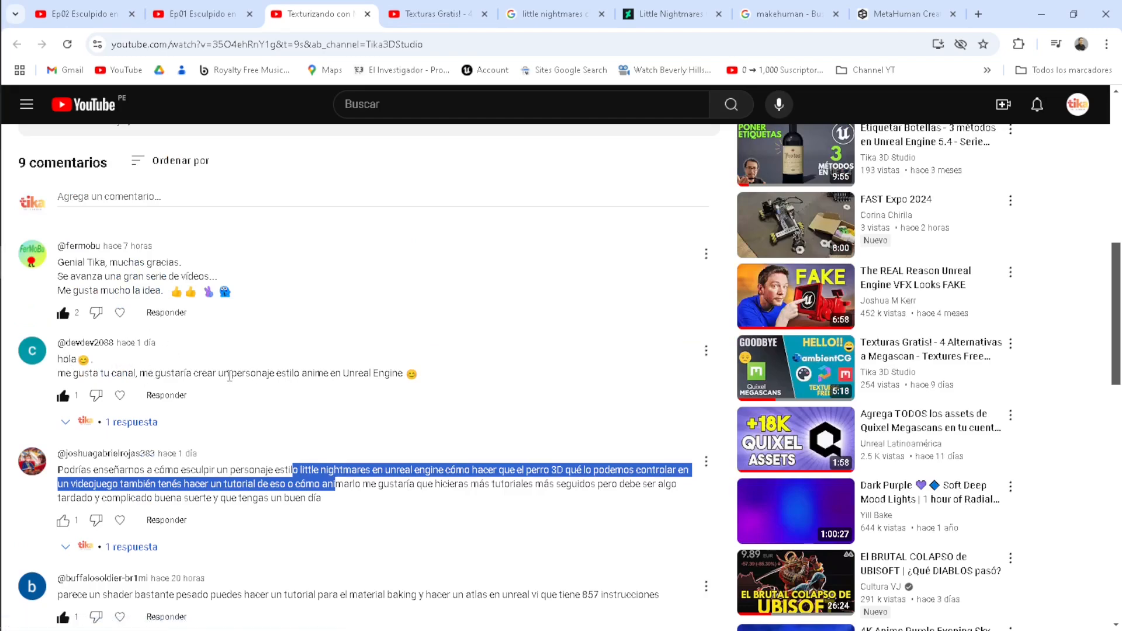
drag(229, 376, 288, 376)
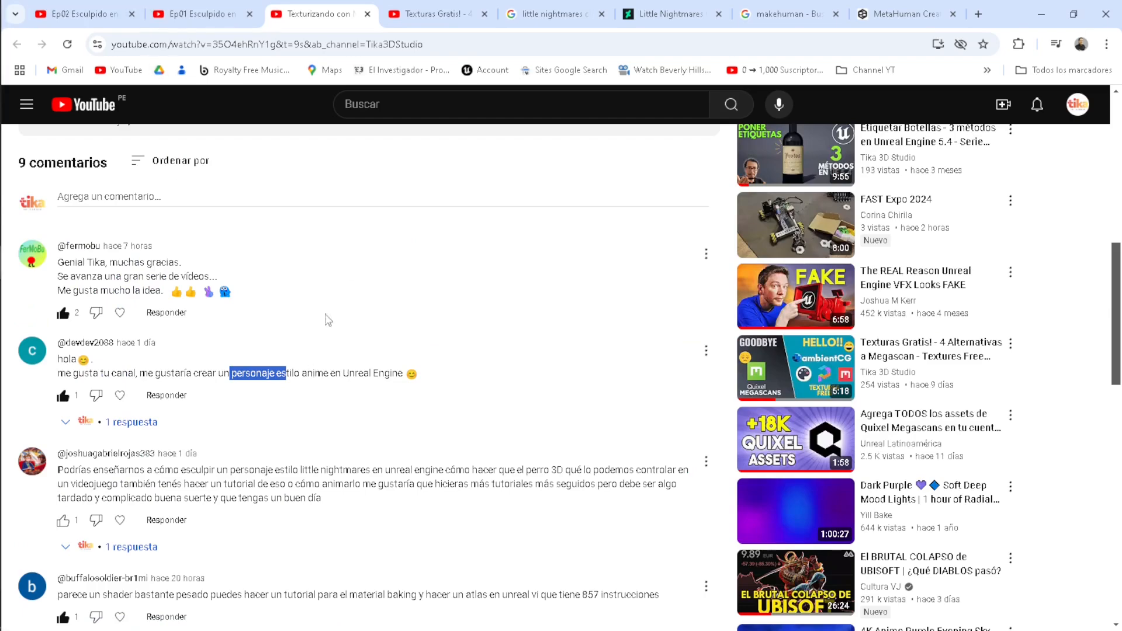
click(266, 476)
drag(231, 471, 283, 471)
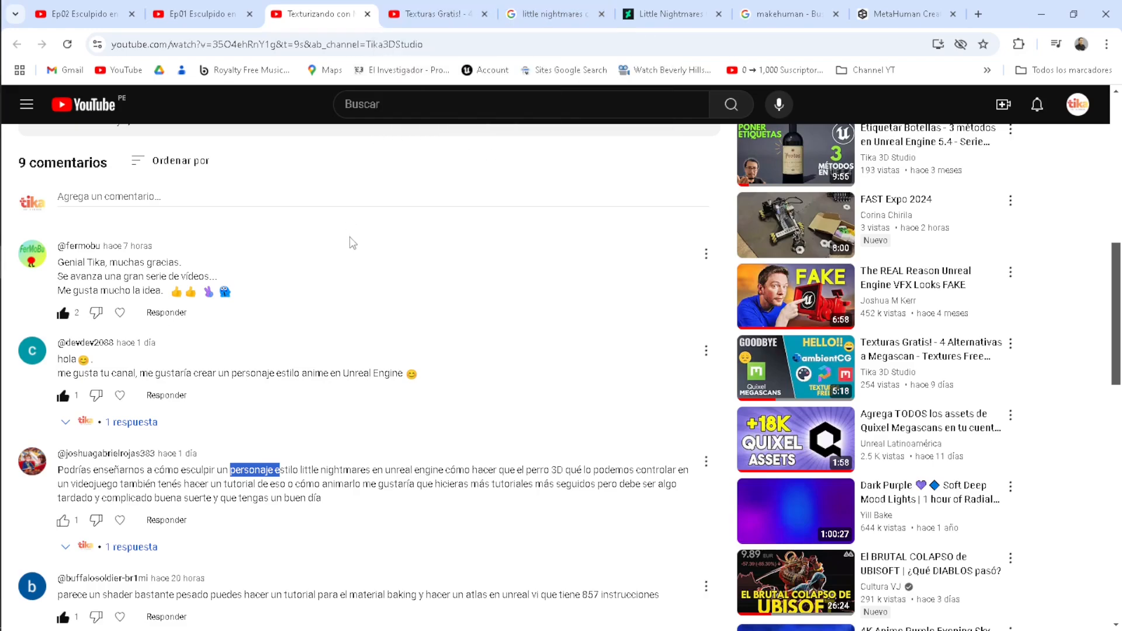
View the Little Nightmares character study artwork and switch back to Unreal Editor
mouse_move(2, 316)
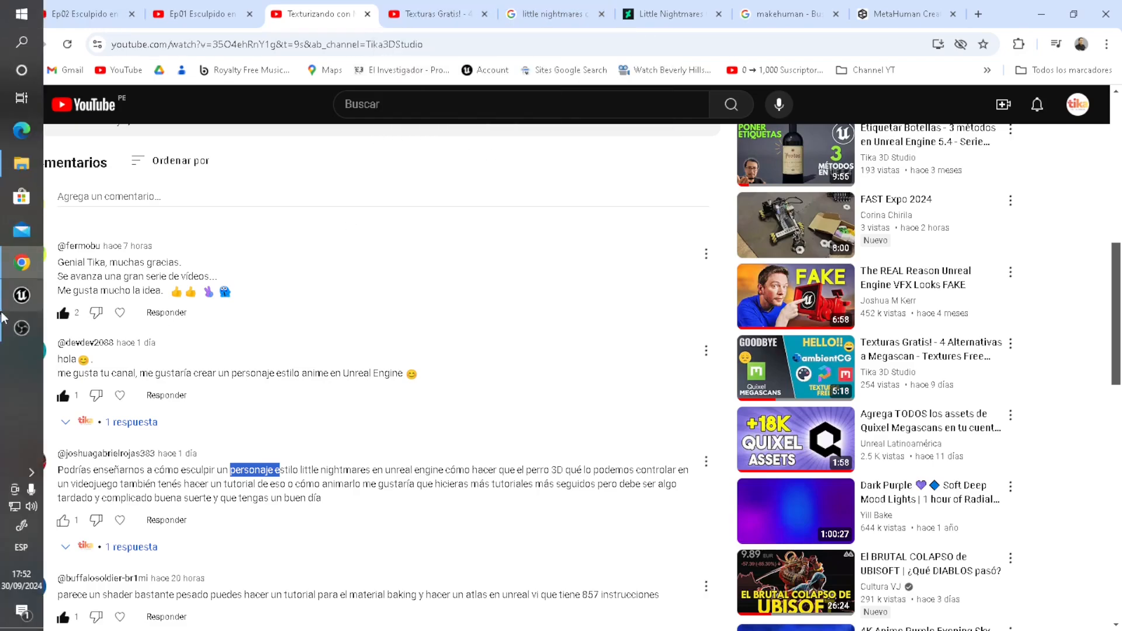
click(667, 14)
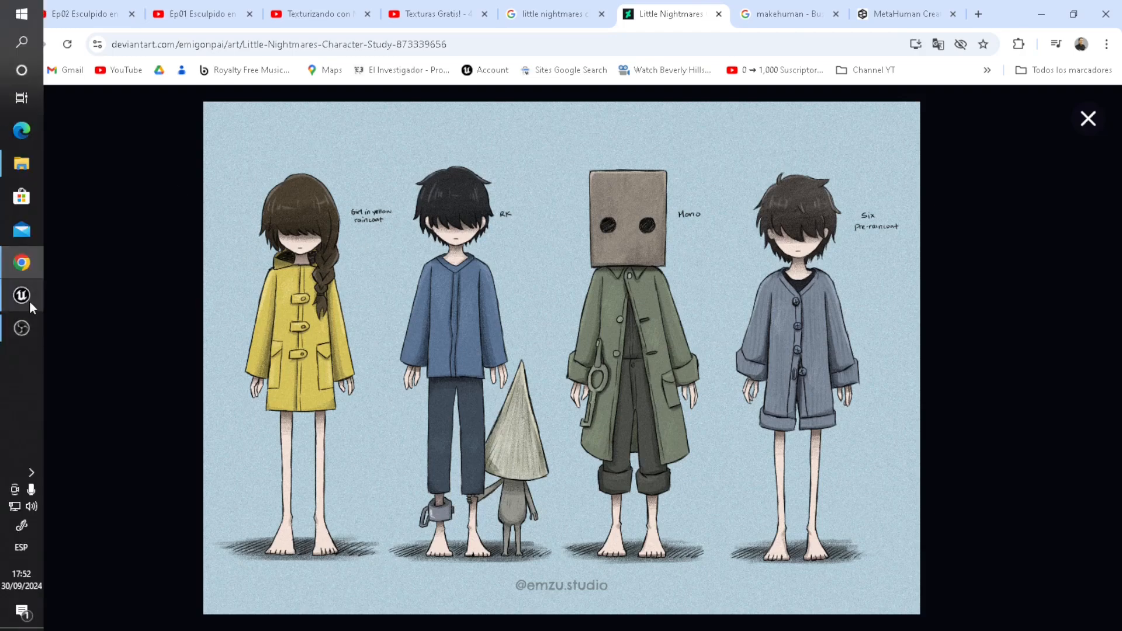
mouse_move(30, 300)
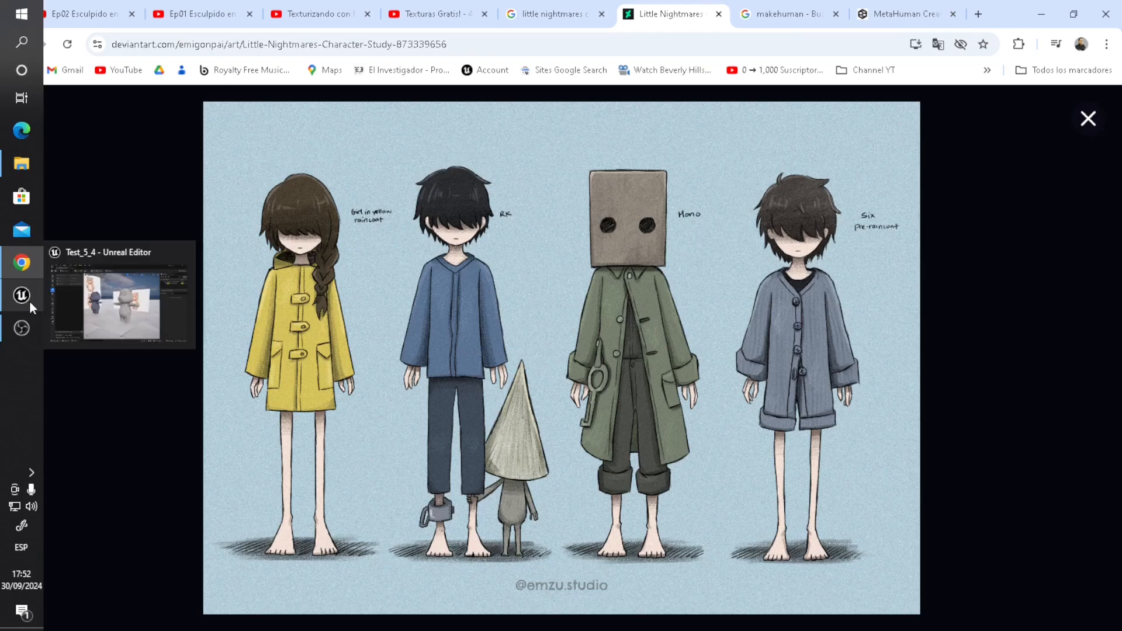
click(29, 300)
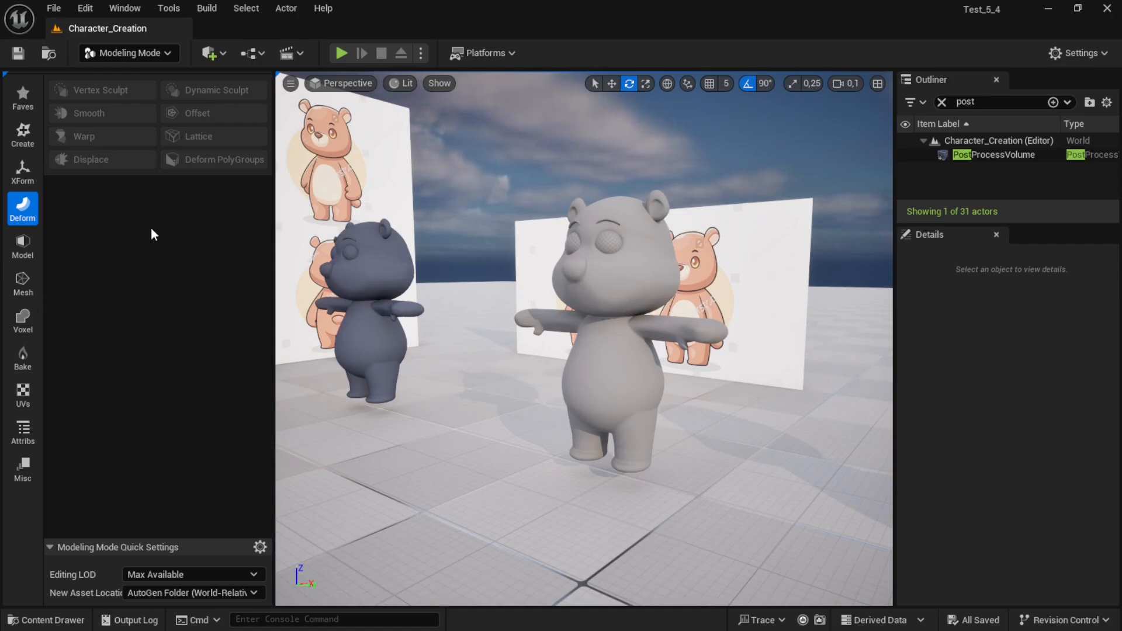
Examine the bear models and the reference board showing the bear's front, three-quarter, side and back views
right_drag(581, 303, 672, 327)
key(a)
key(w)
key(s)
key(a)
key(w)
key(w)
key(e)
right_drag(578, 303, 601, 300)
key(a)
key(e)
key(w)
key(q)
key(w)
key(s)
key(s)
mouse_move(708, 325)
right_down()
mouse_move(634, 327)
mouse_move(696, 325)
right_up()
key(w)
right_drag(616, 271, 553, 272)
key(w)
key(s)
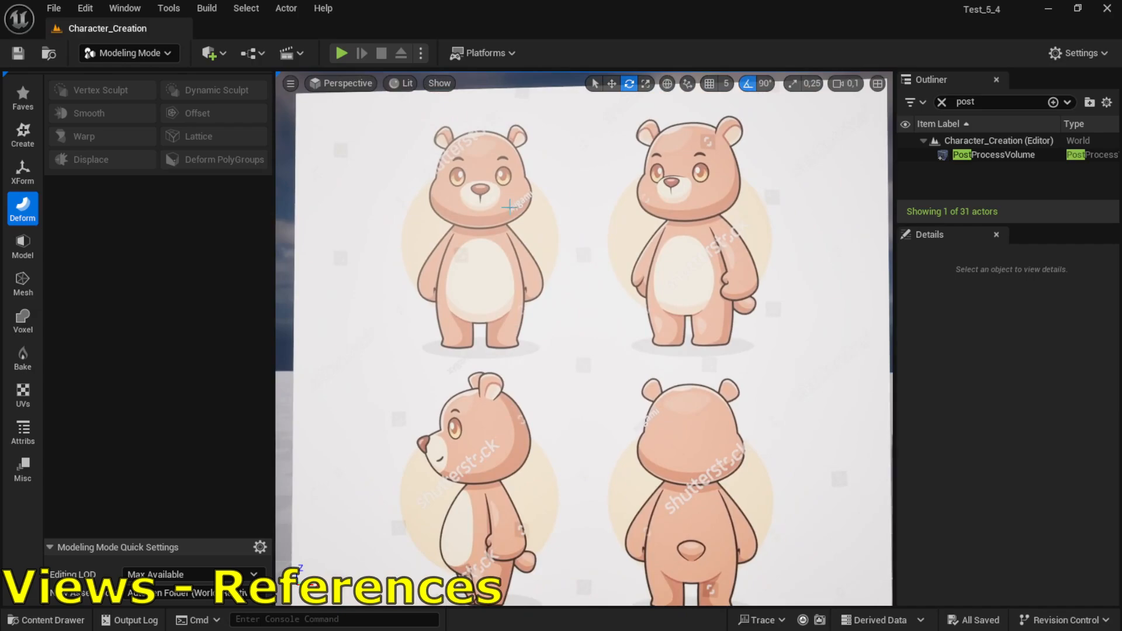
Examine the second reference board with the front and three-quarter bear drawings behind the models
key(s)
right_drag(596, 361, 774, 448)
key(s)
key(s)
right_drag(537, 335, 579, 334)
key(w)
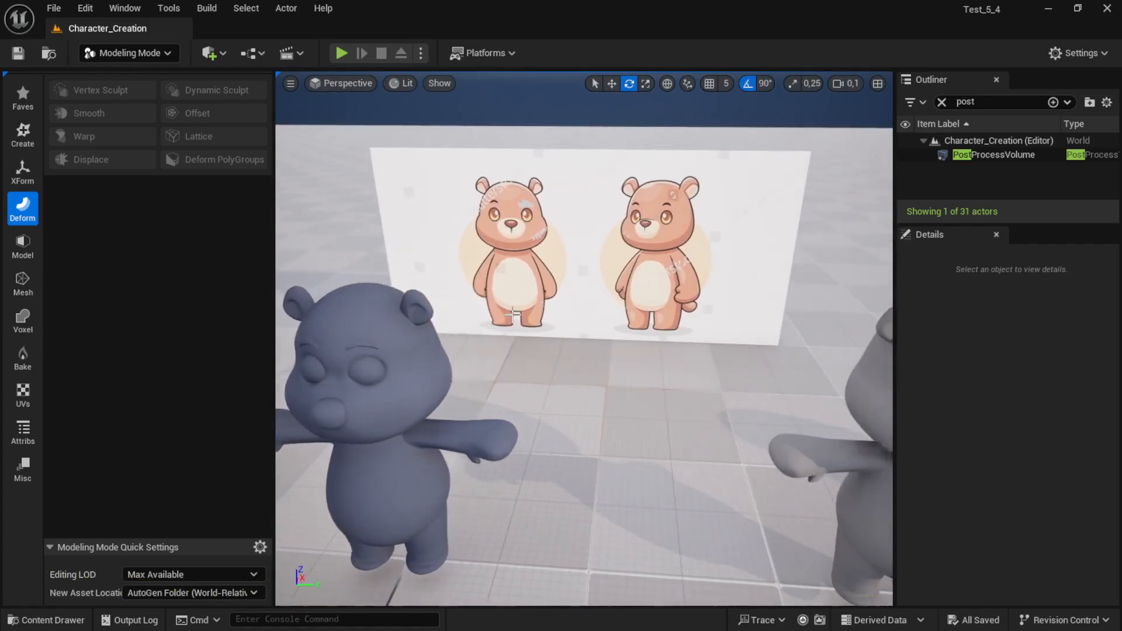
Switch to Chrome and bring up the player of the Ep01 Unreal Engine 5.4 sculpting video
key(super)
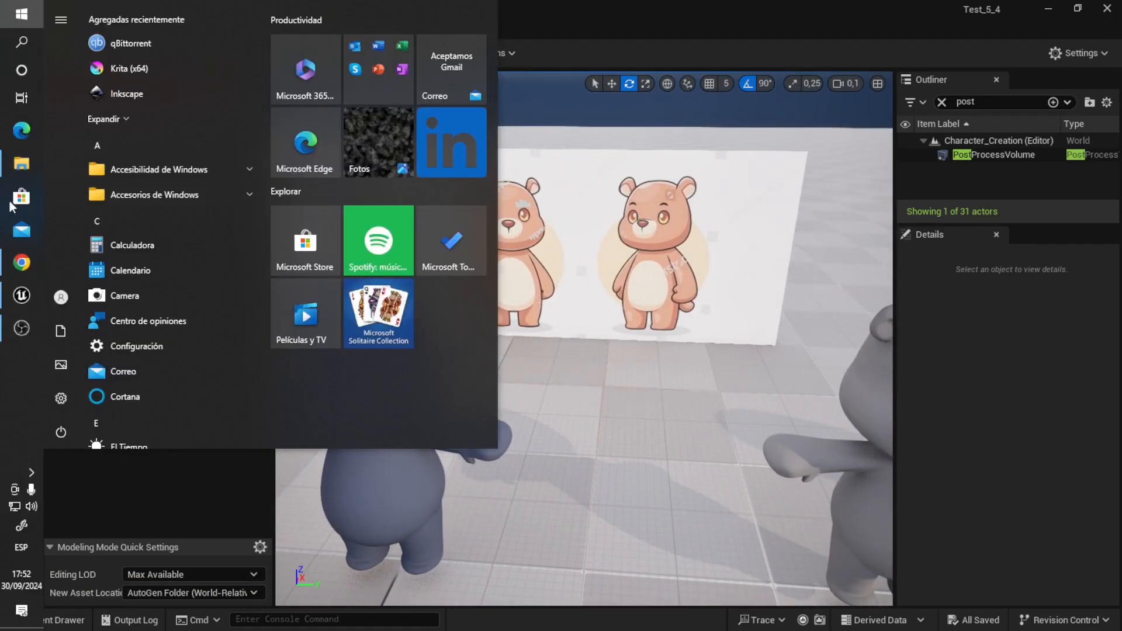
click(22, 262)
click(82, 13)
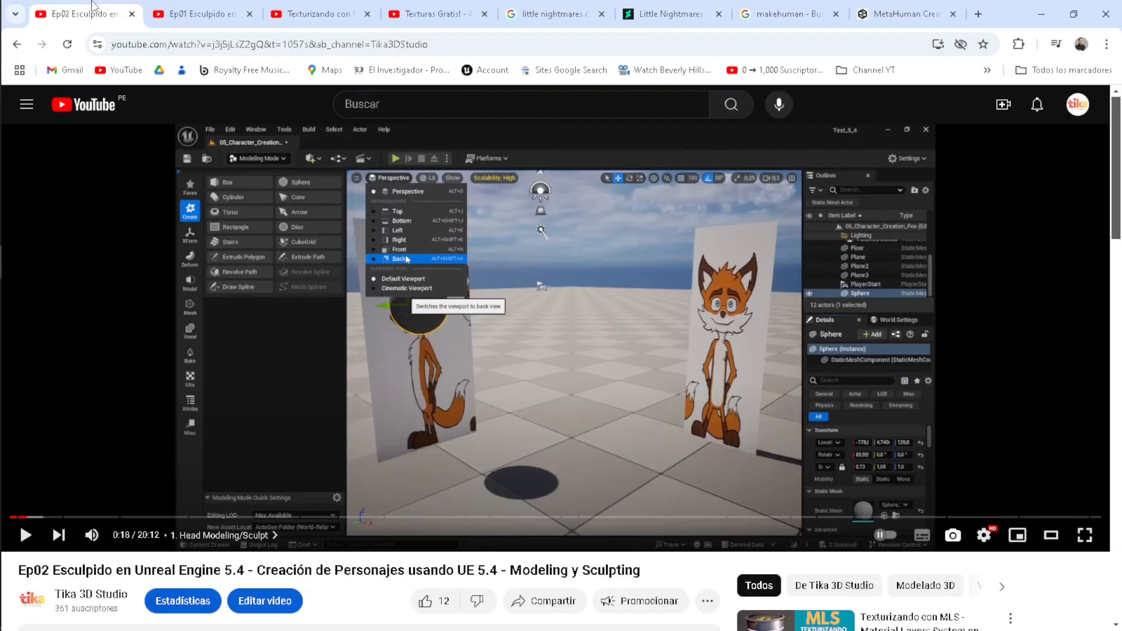
click(169, 8)
scroll(397, 309, up, 5)
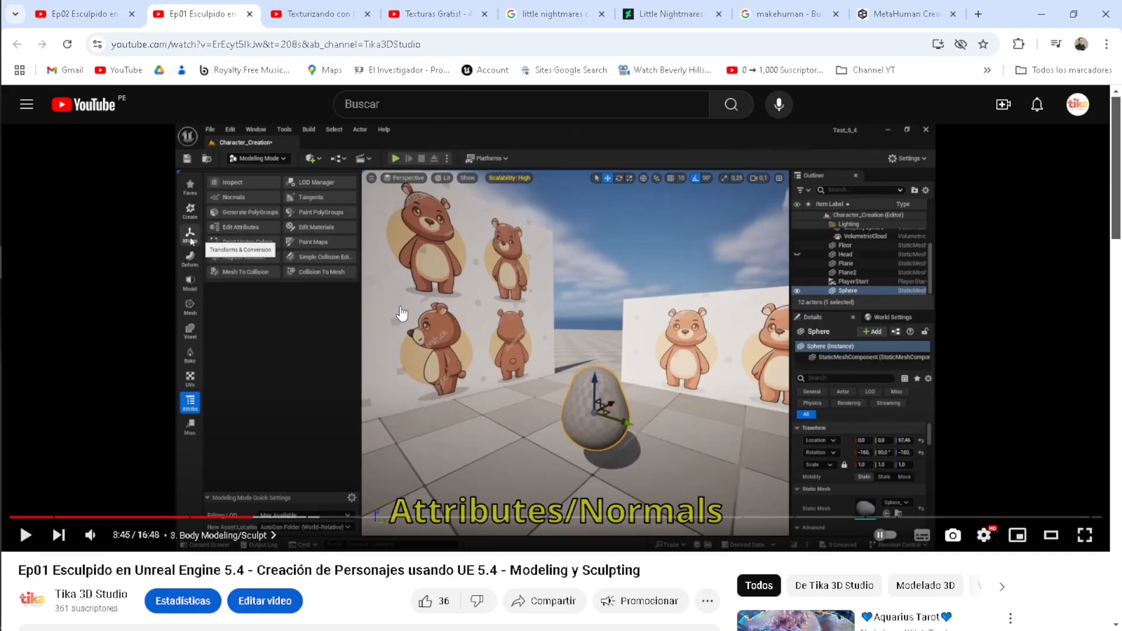
Skim the Head Modeling/Sculpt and Body Modeling/Sculpt chapters of the Ep01 video, pausing at the body's lattice deformation
click(211, 517)
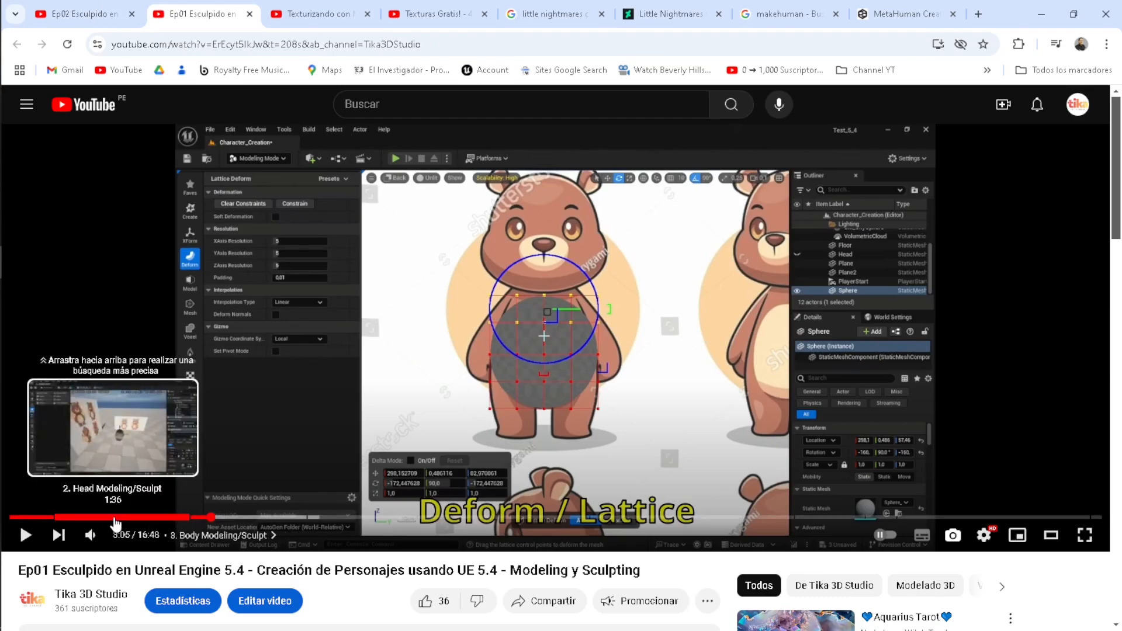
click(76, 517)
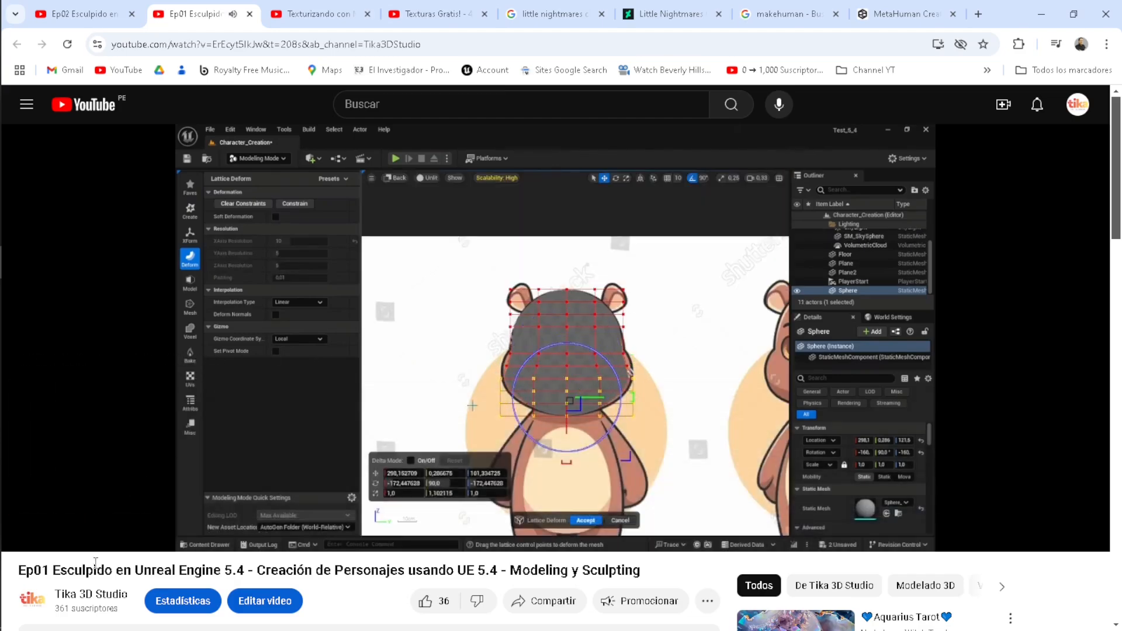
click(79, 517)
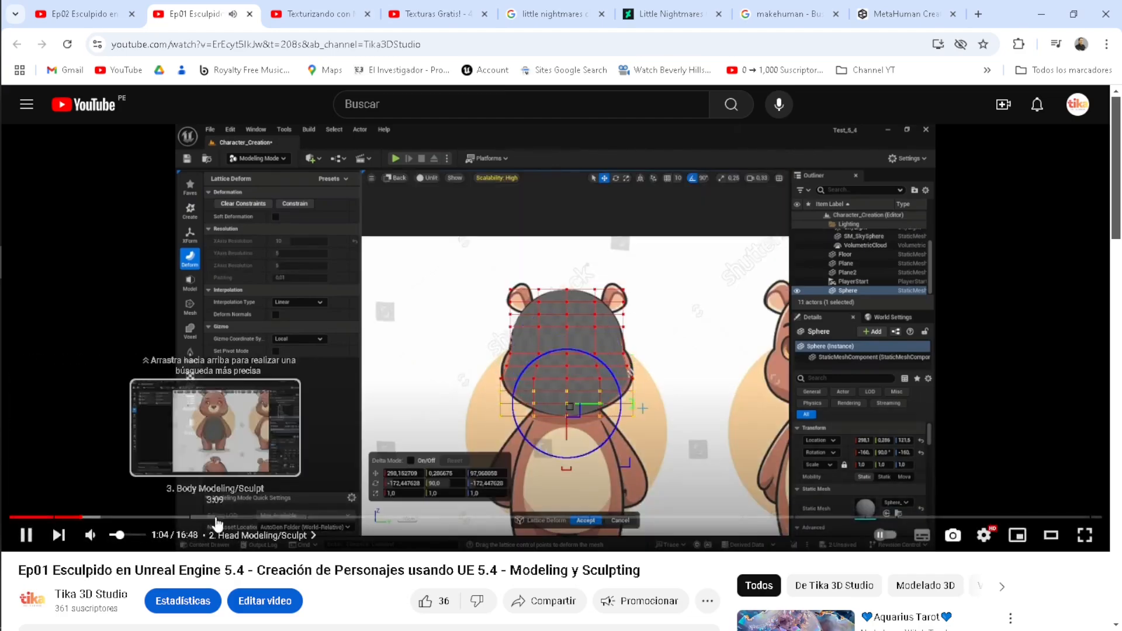
click(120, 518)
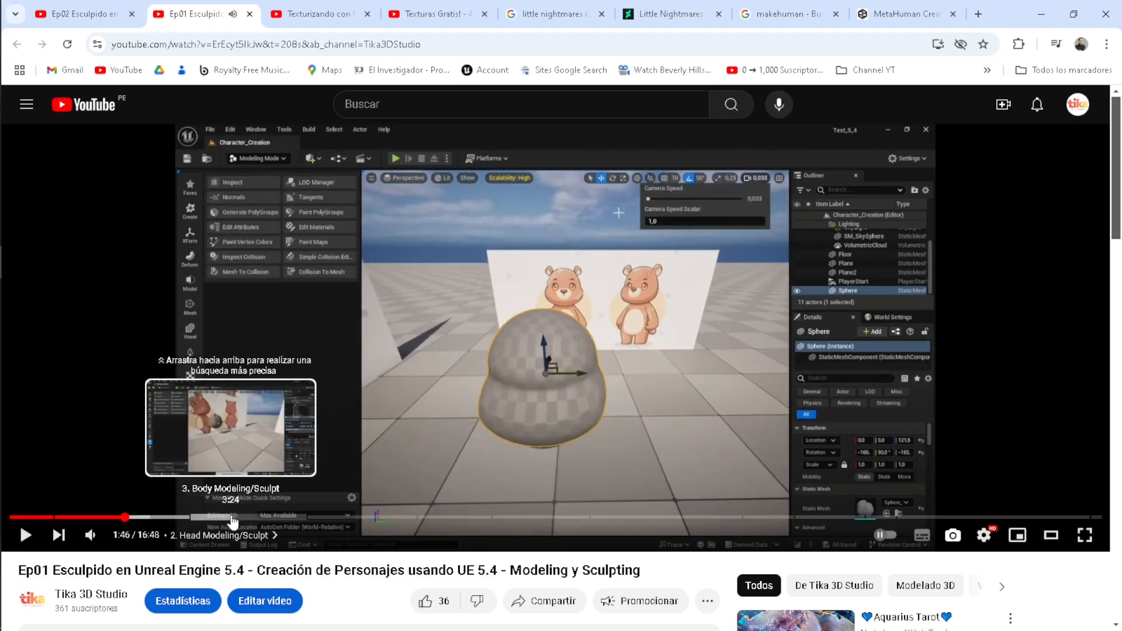
click(229, 518)
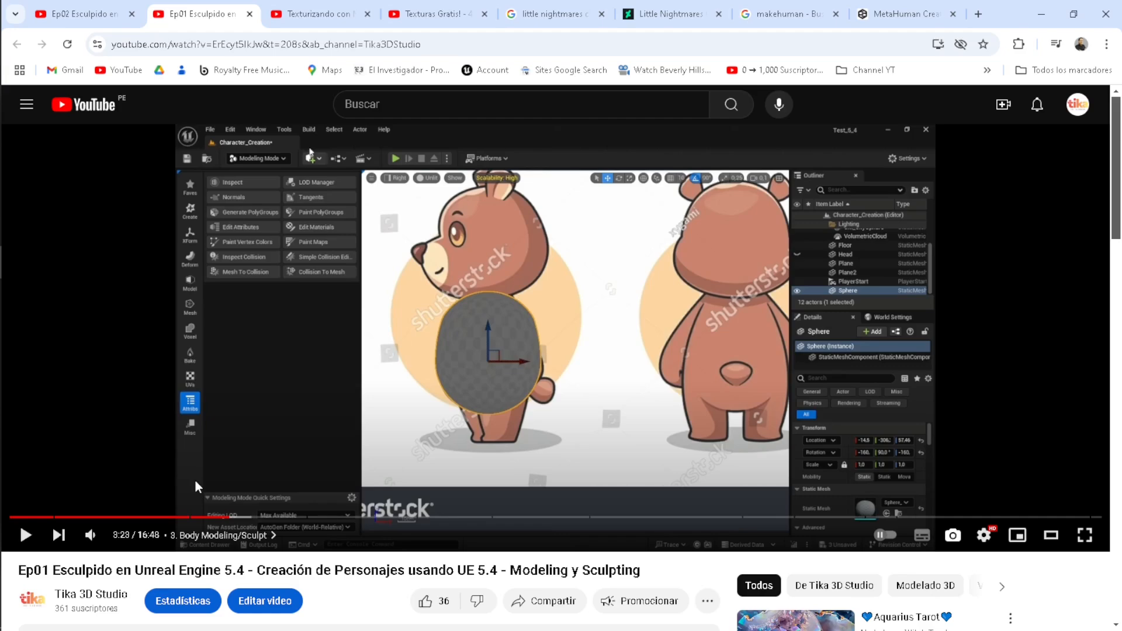
mouse_move(22, 262)
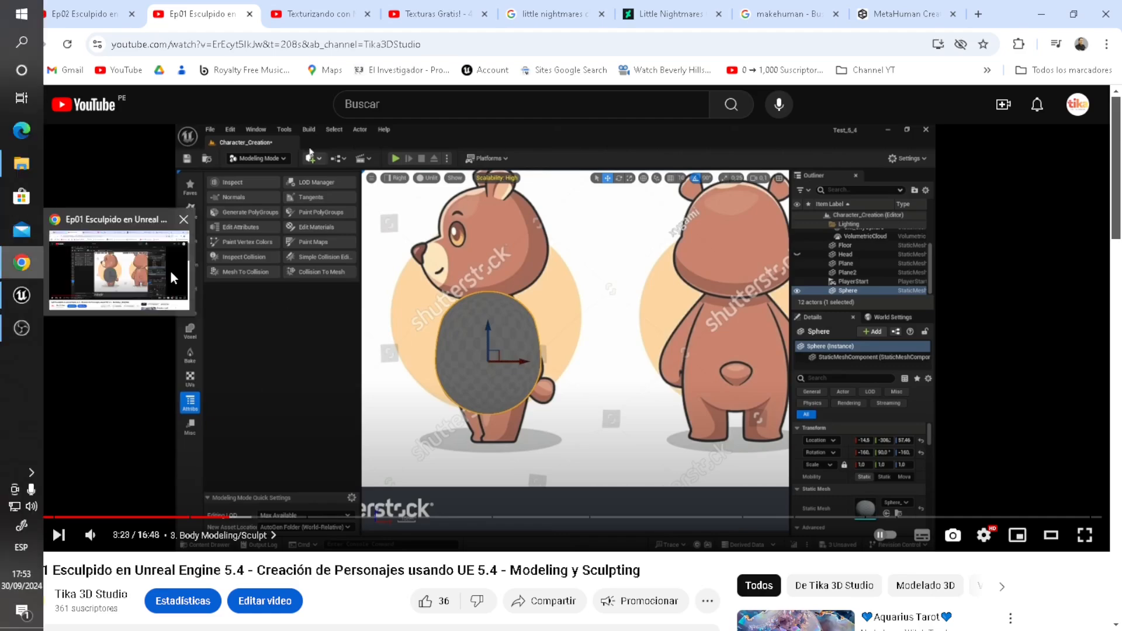
click(265, 374)
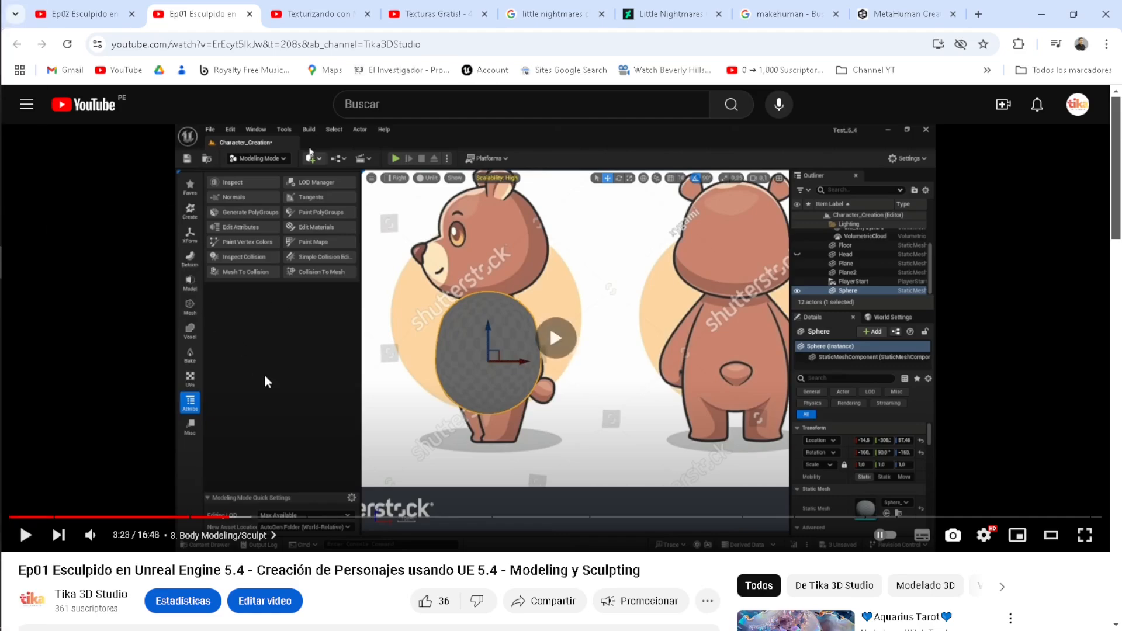
click(265, 377)
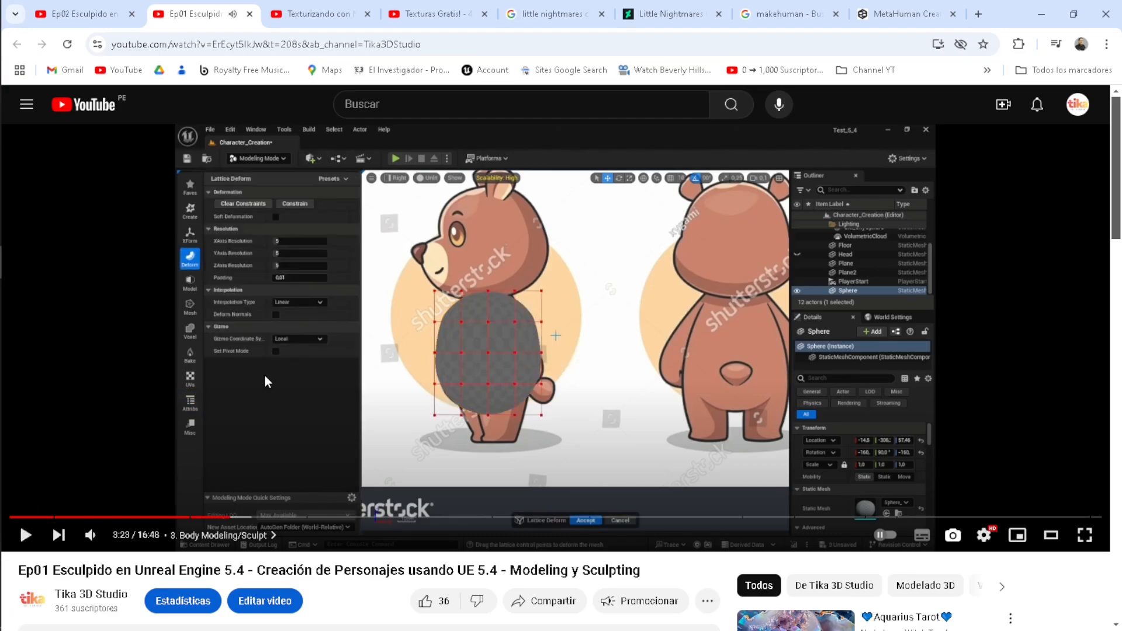
Switch to Unreal Editor and examine the dark bear model's head, arms and body up close
mouse_move(10, 292)
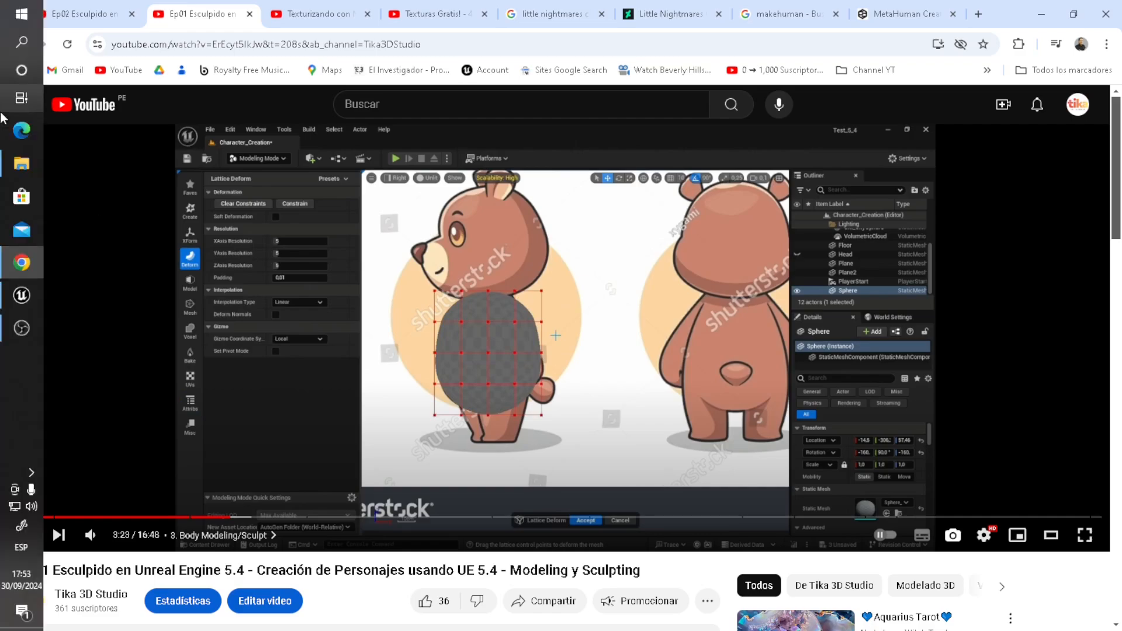
click(22, 295)
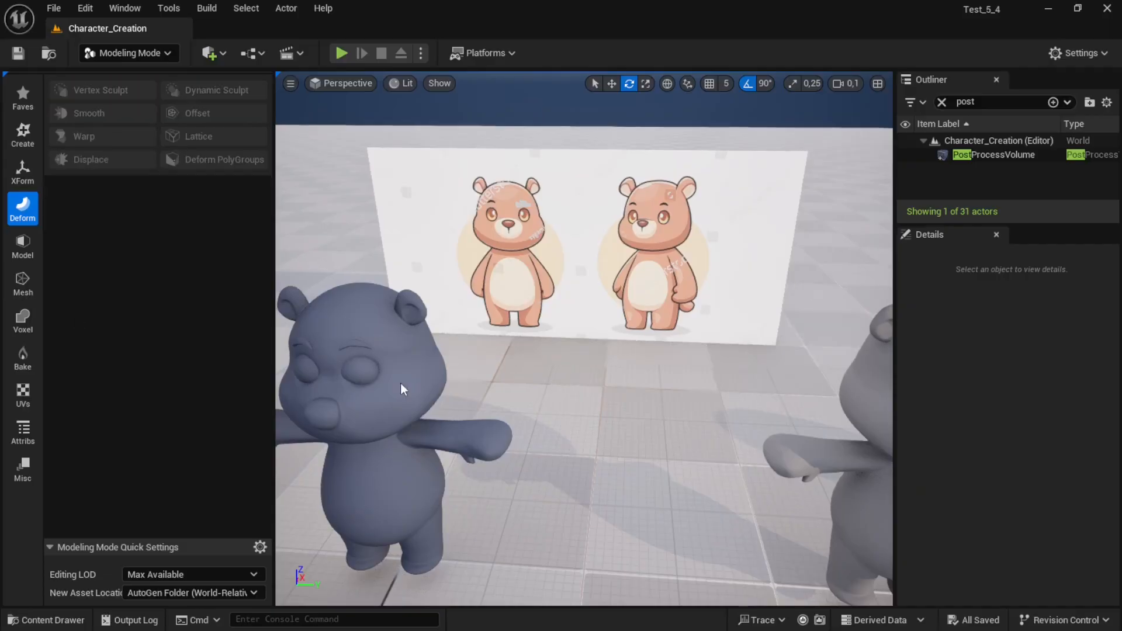
right_drag(584, 339, 453, 321)
right_drag(581, 161, 581, 193)
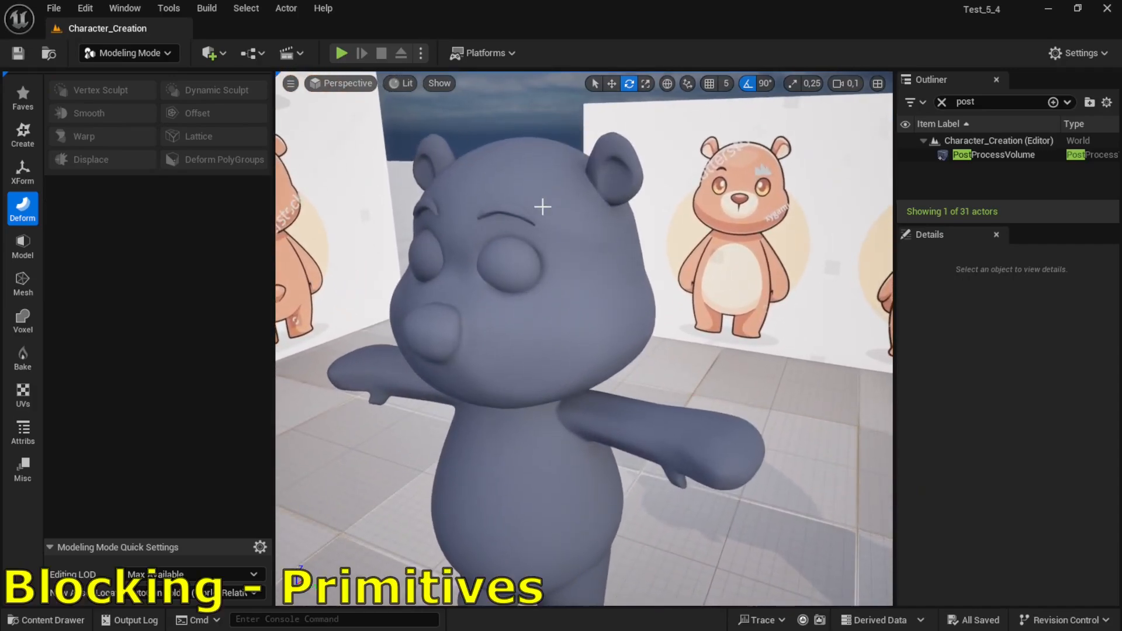
scroll(475, 363, down, 5)
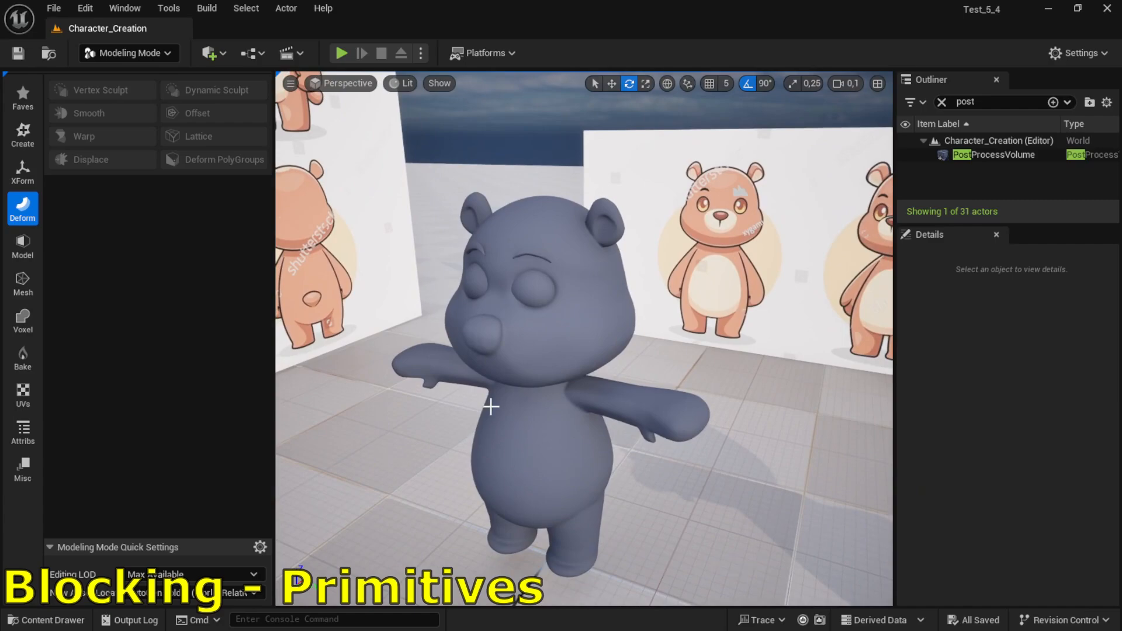
Place a Box-subdivided sphere with radius 50 and 16 subdivisions on the floor beside the dark bear
mouse_move(571, 407)
right_down()
mouse_move(614, 408)
mouse_move(569, 405)
right_up()
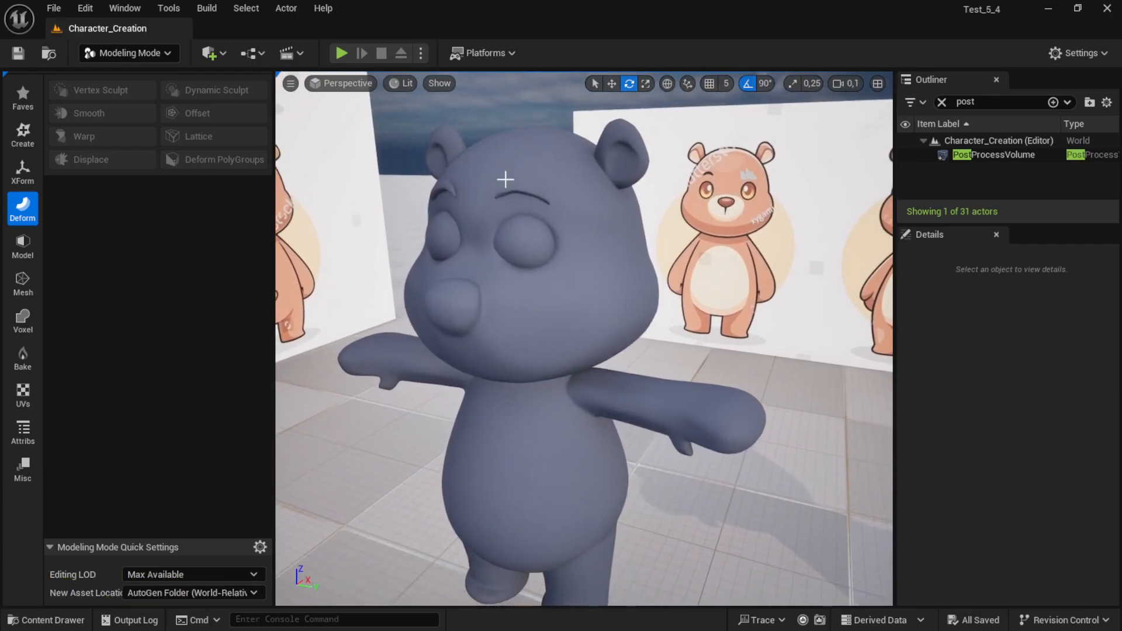
click(34, 129)
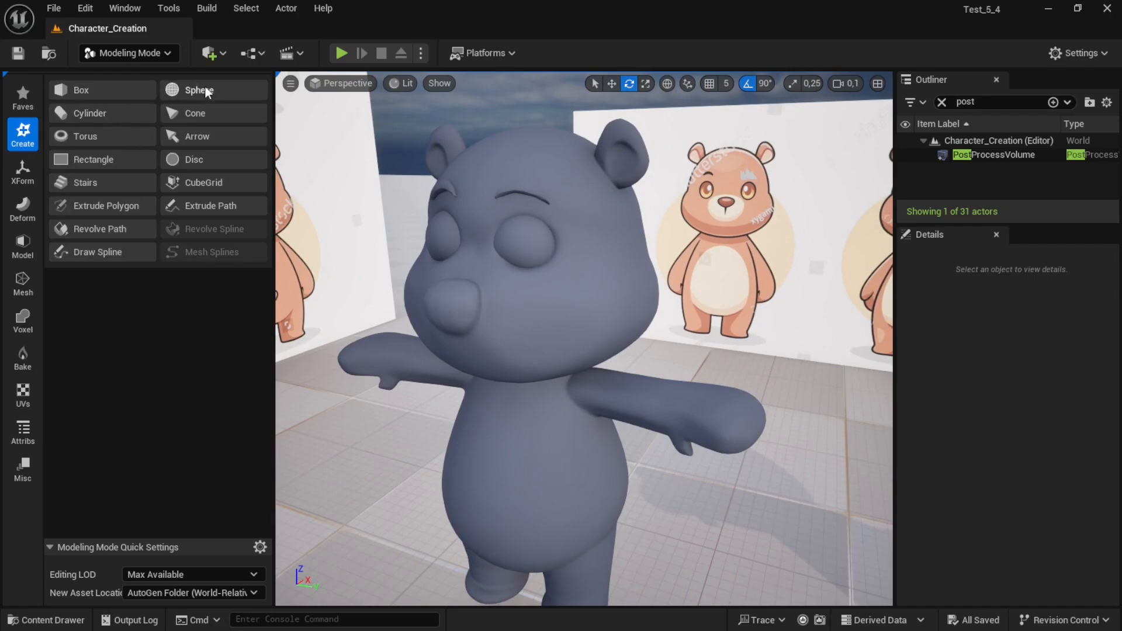
right_drag(581, 300, 506, 303)
right_drag(696, 218, 572, 251)
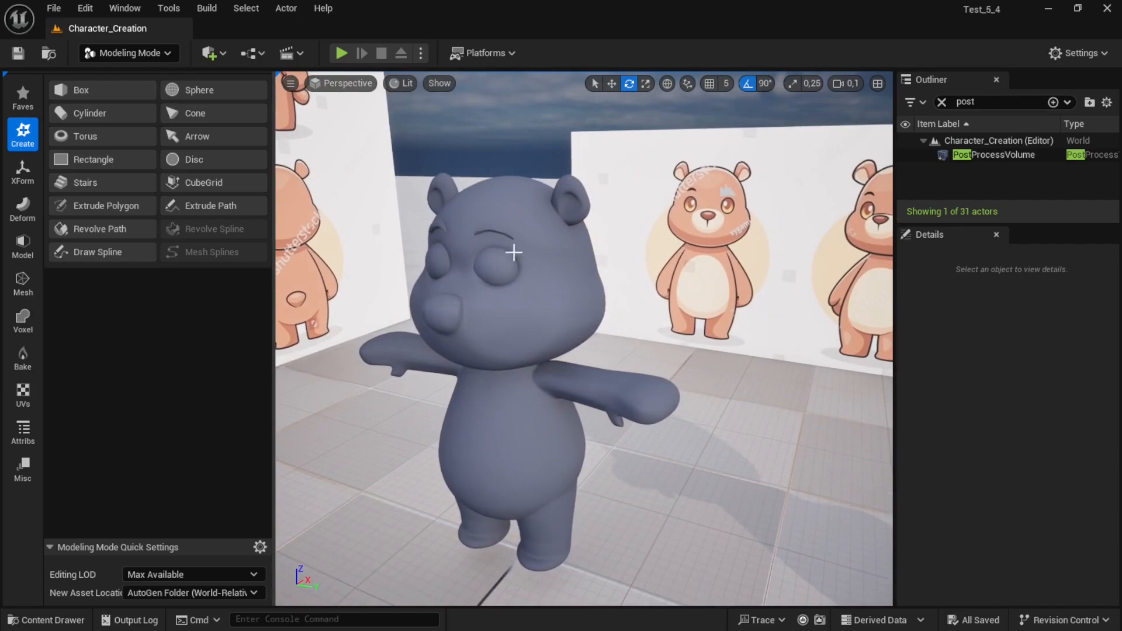
click(213, 88)
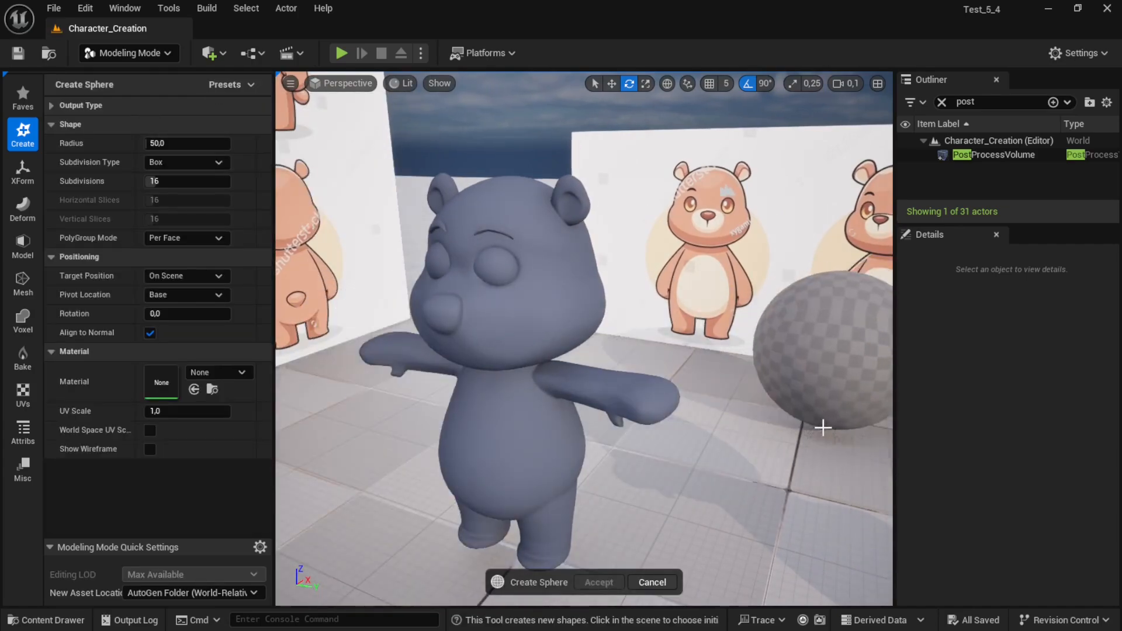
click(813, 431)
right_drag(637, 491, 685, 490)
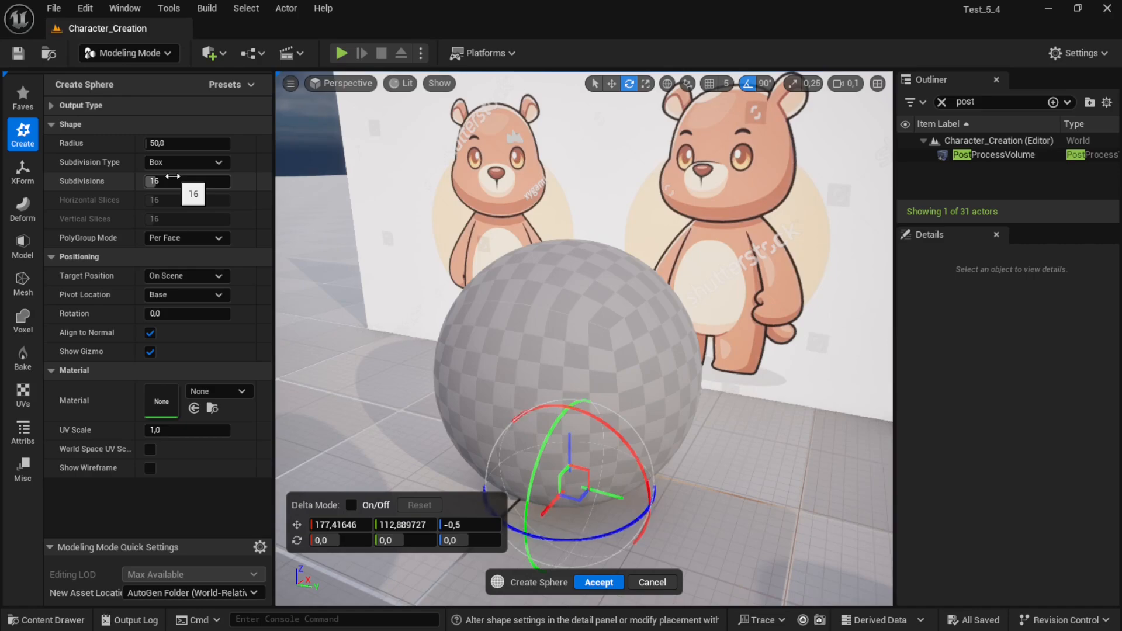
Check the sphere's mesh density in Wireframe, return to Lit shading and accept the sphere
click(406, 86)
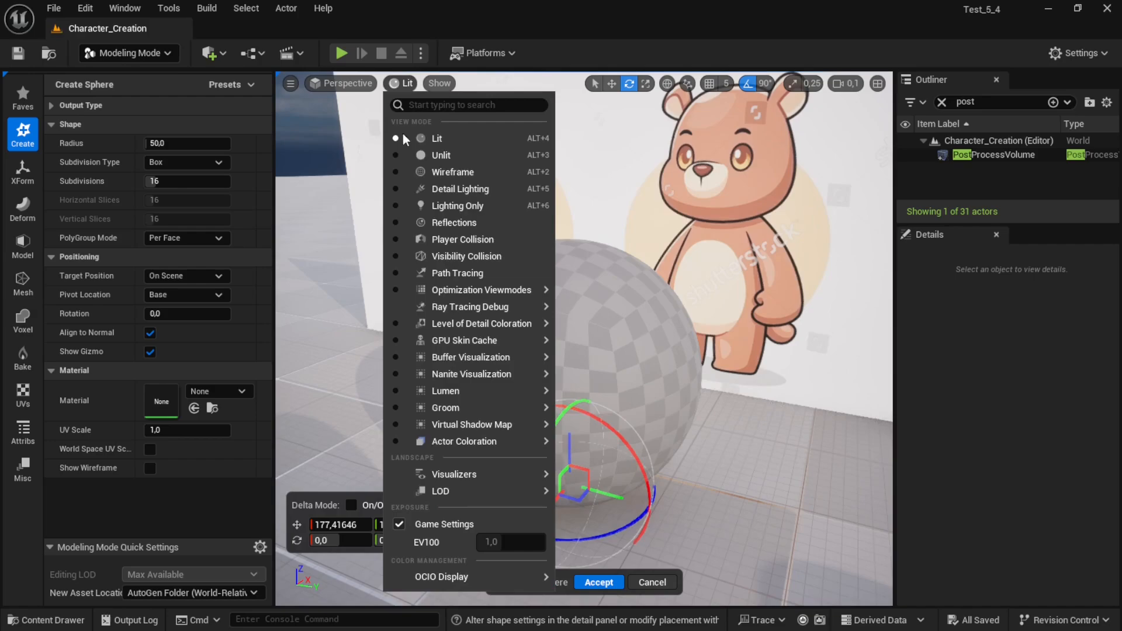
click(436, 176)
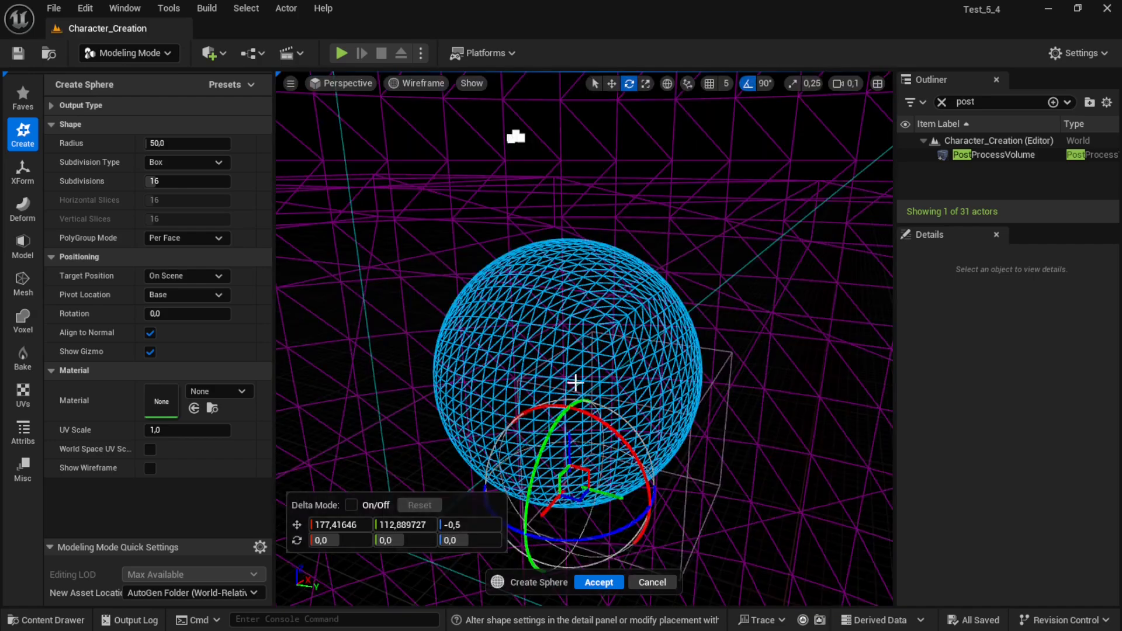
click(424, 81)
click(440, 137)
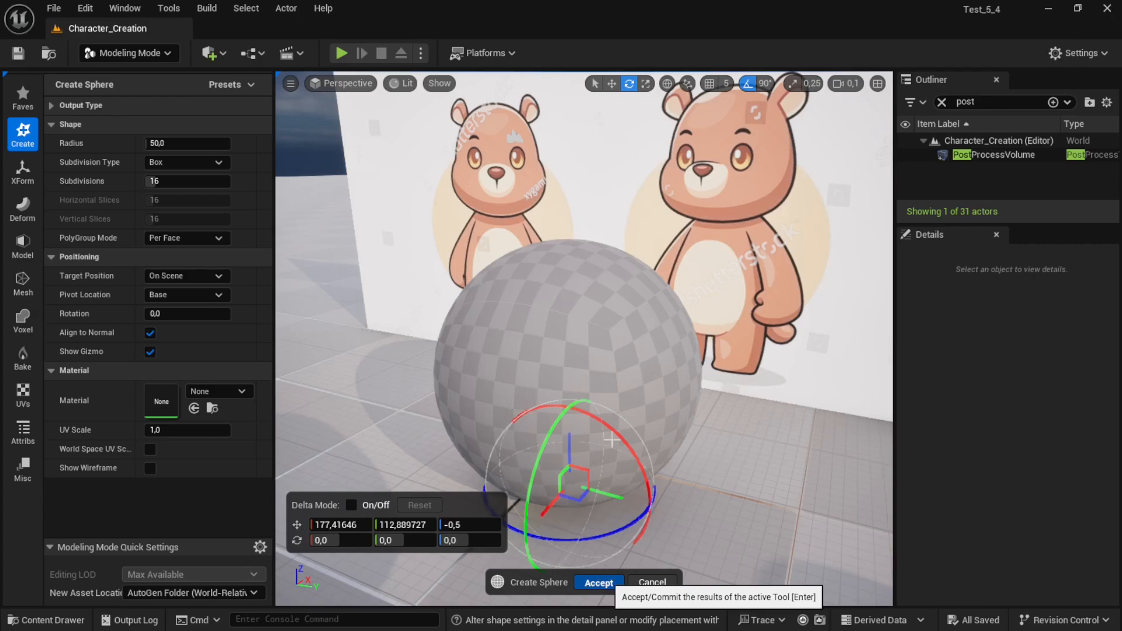
key(Return)
Raise the sphere off the floor to a Z location of about 65.6
alt+drag(603, 374, 524, 507)
key(w)
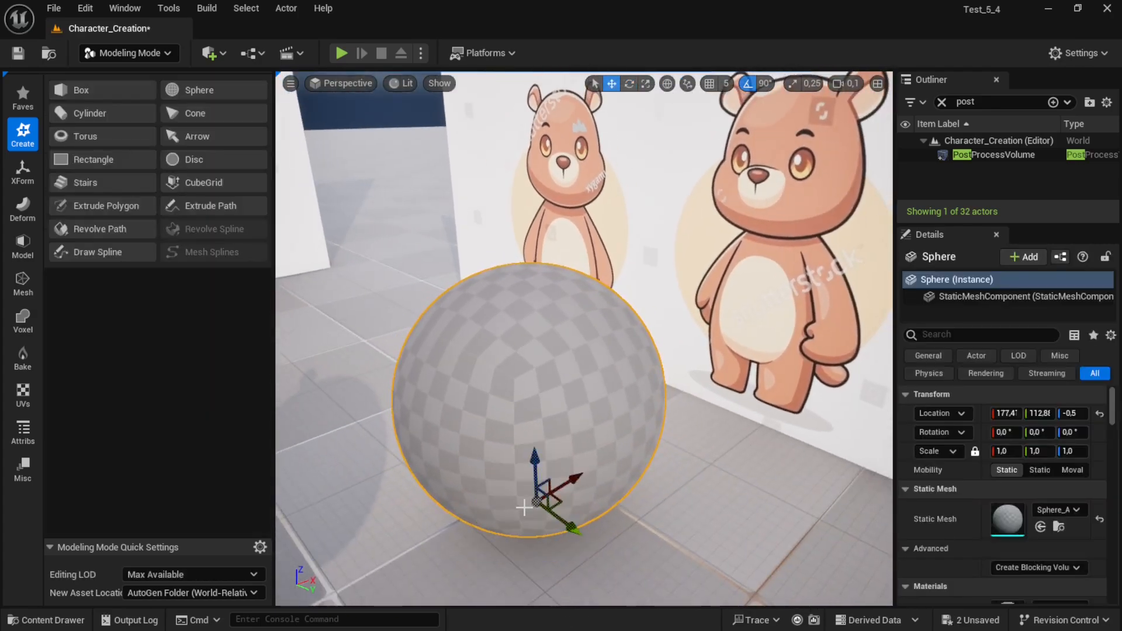
drag(534, 462, 529, 326)
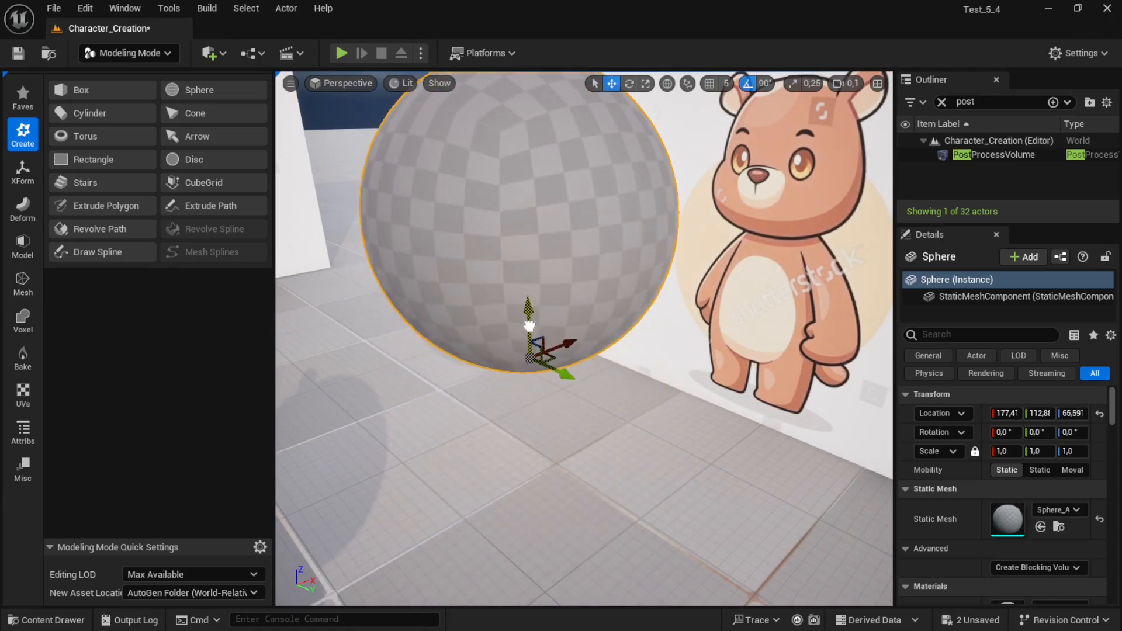
right_click(529, 326)
key(Escape)
key(s)
right_drag(470, 315, 481, 308)
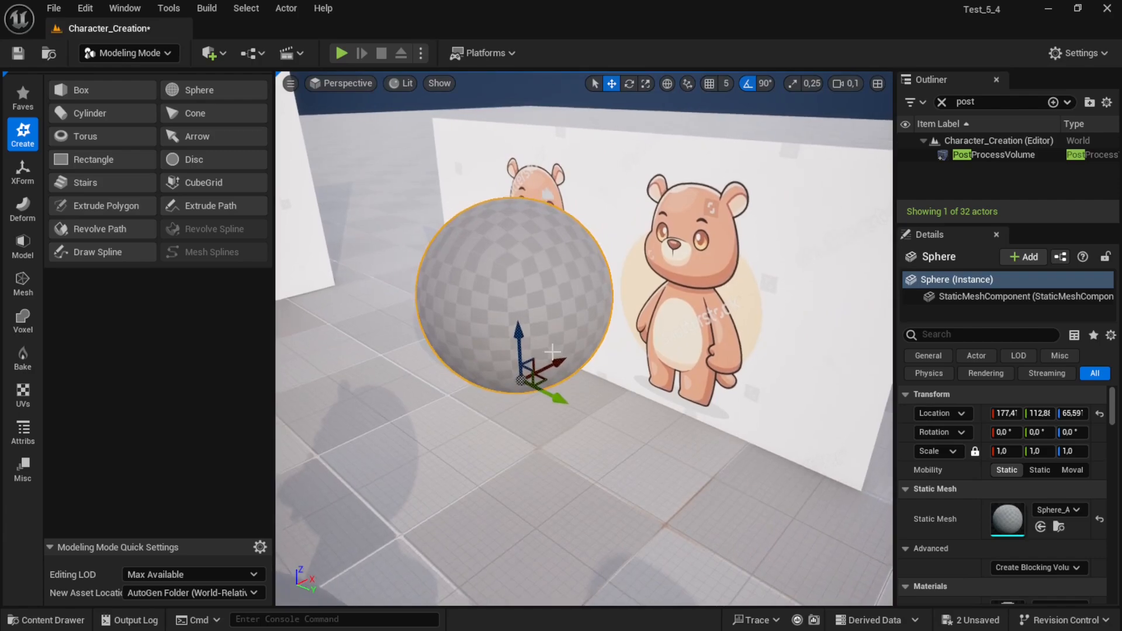
Move the sphere along X toward the board with the three-quarter bear drawing, to about 305
drag(556, 366, 660, 349)
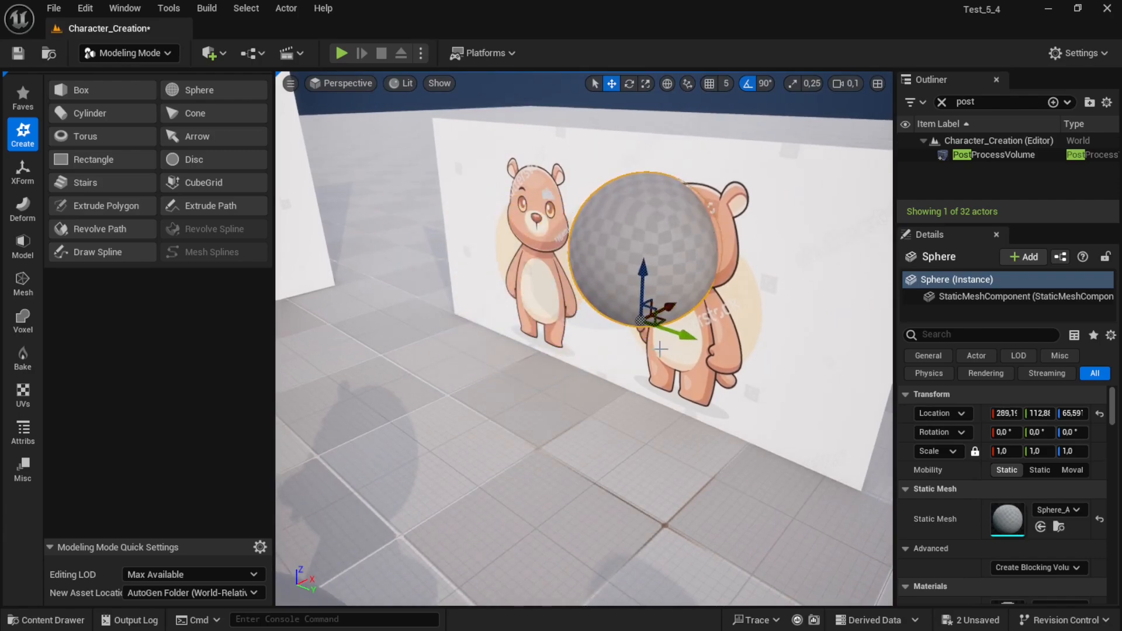
key(d)
right_drag(632, 411, 494, 267)
key(w)
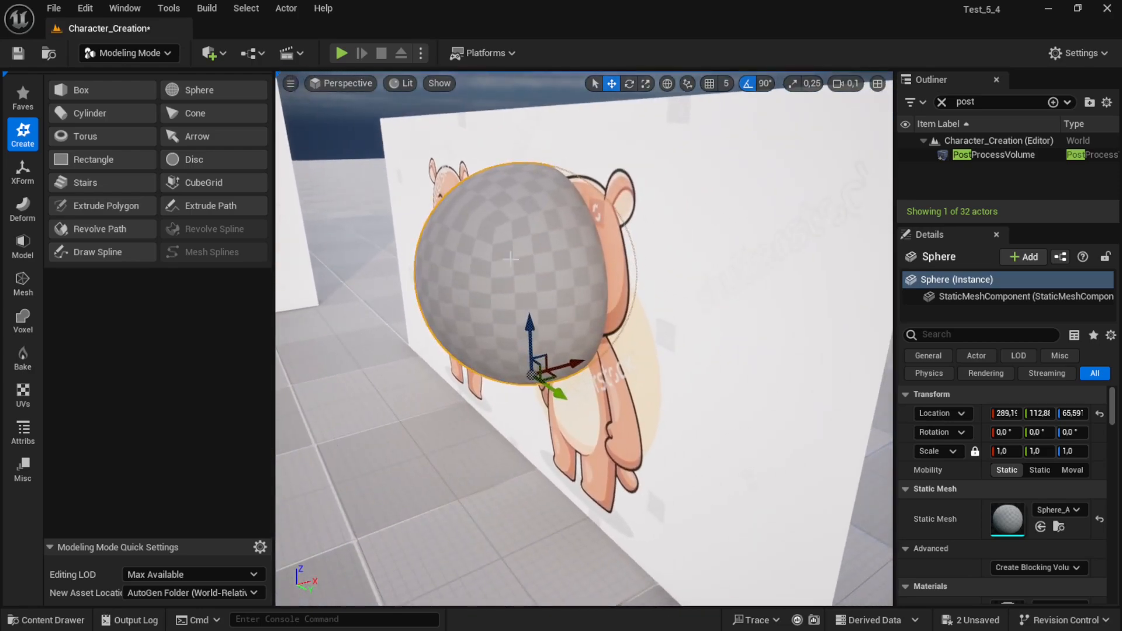
drag(579, 357, 597, 378)
Move the sphere's pivot to its center with Edit Pivot and accept the change
mouse_move(596, 409)
right_down()
mouse_move(649, 397)
mouse_move(594, 400)
right_up()
key(a)
key(s)
key(w)
key(e)
key(r)
click(23, 171)
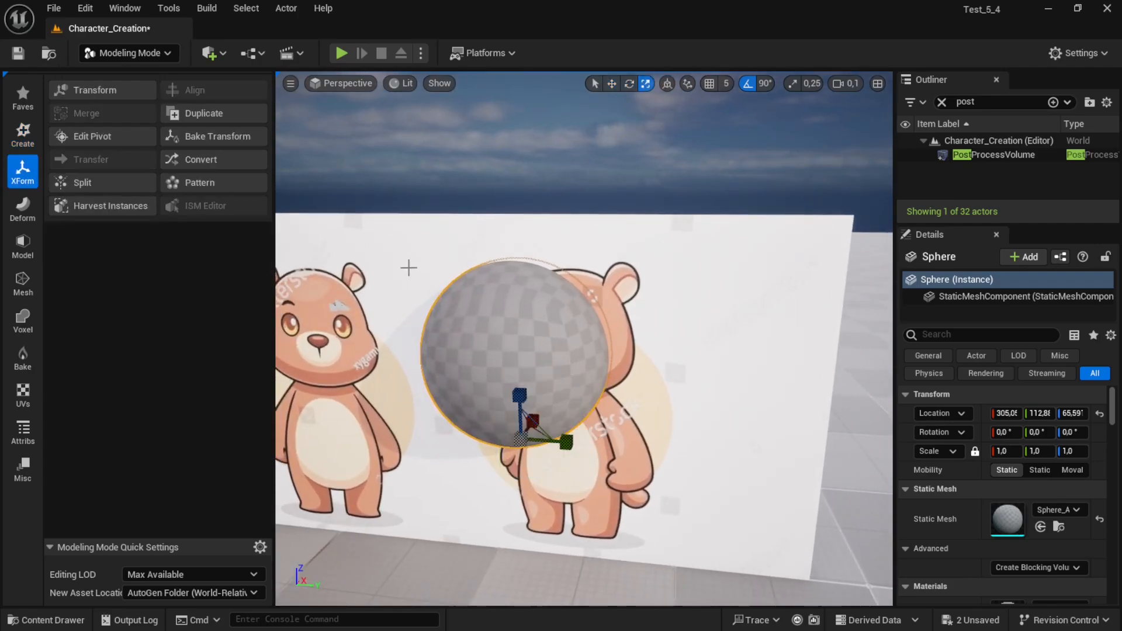
click(94, 138)
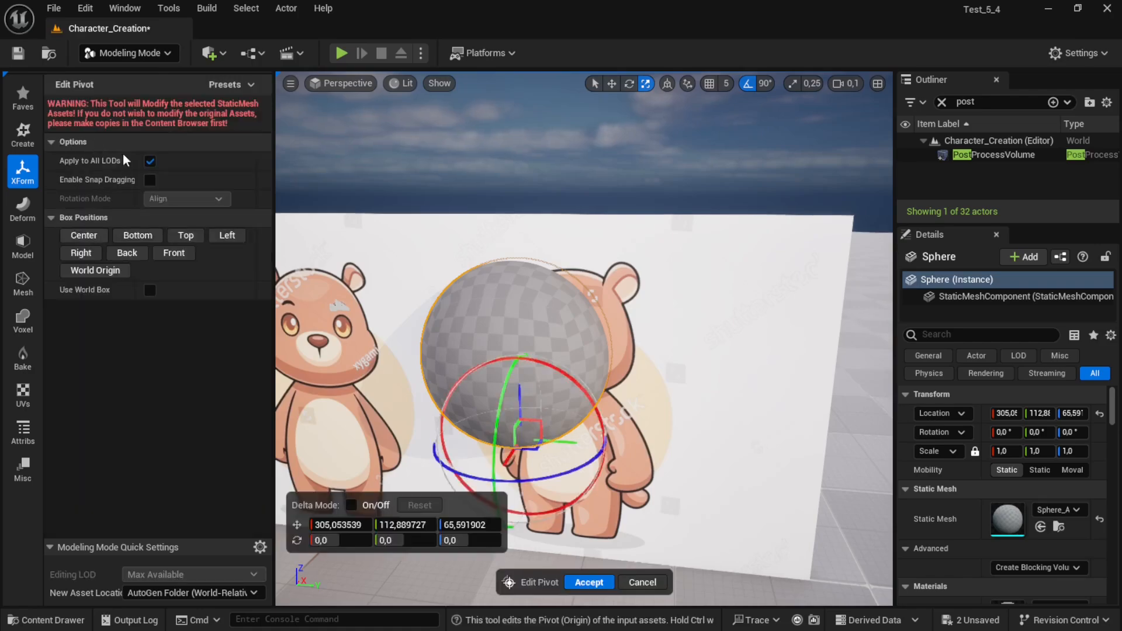
click(84, 236)
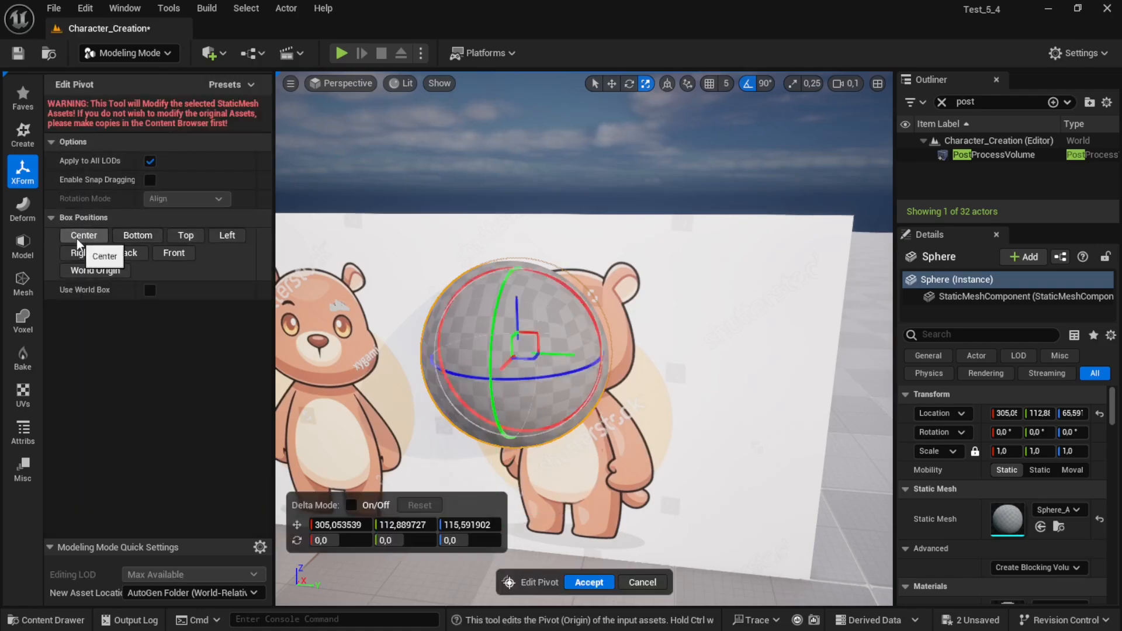
click(589, 584)
Shift the sphere along Y to about 138 in front of the three-quarter bear and scale it uniformly to about 0.52
key(w)
right_drag(548, 447, 546, 443)
key(w)
drag(590, 349, 610, 364)
key(e)
key(r)
Raise the sphere over the drawn bear's head to Z about 134 and scale it uniformly to about 0.67
key(w)
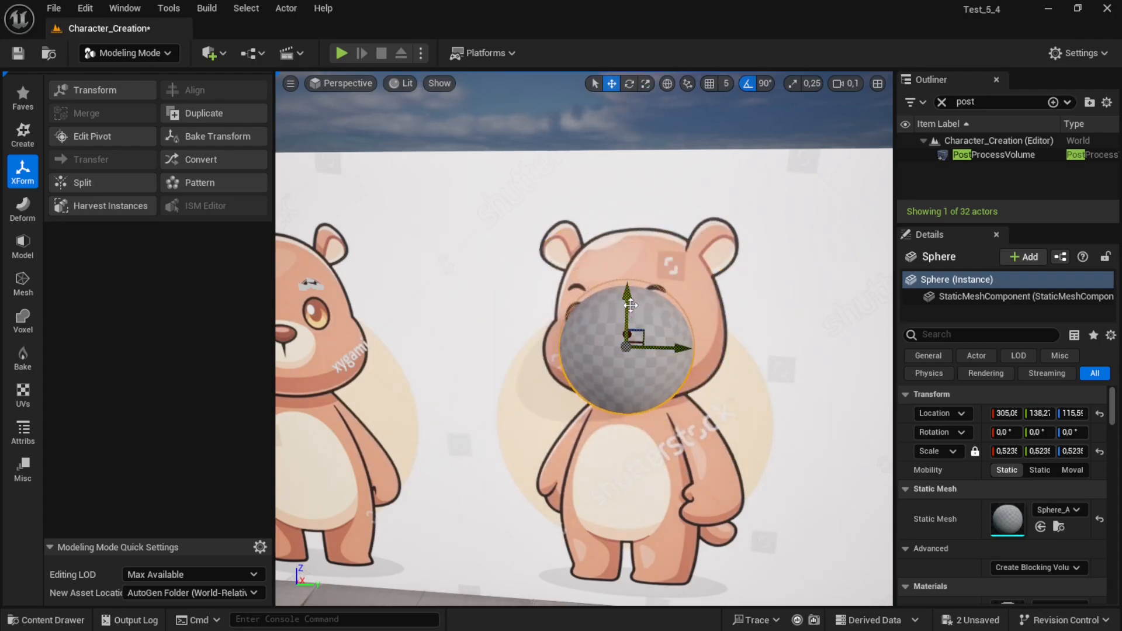
drag(623, 296, 623, 248)
key(e)
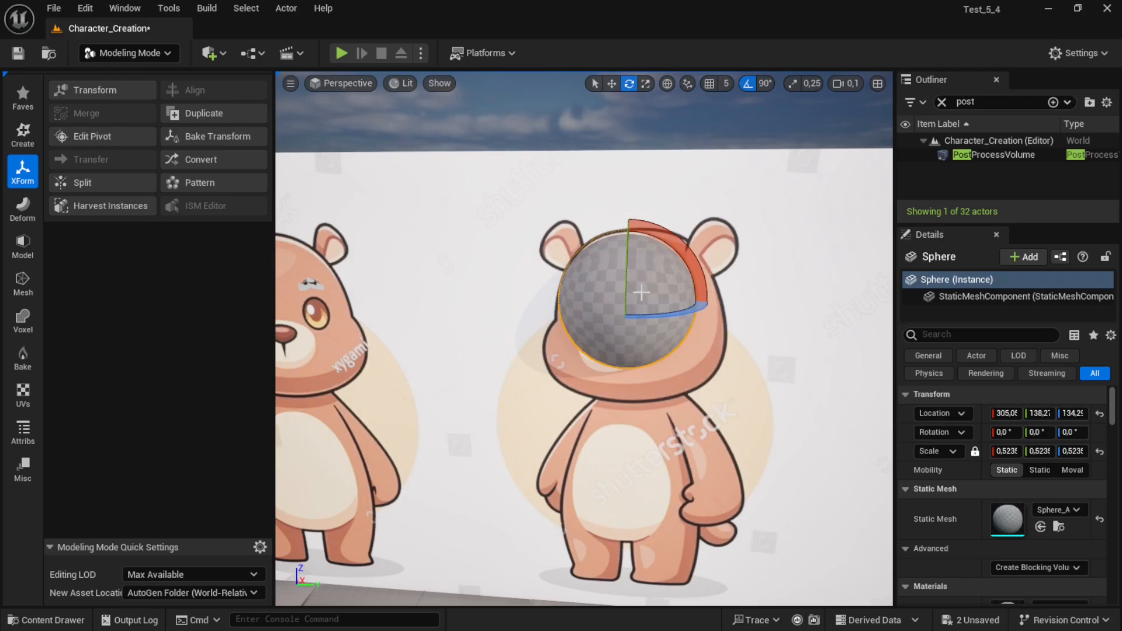
key(r)
drag(627, 299, 638, 289)
Align the sphere with the drawn head by moving it to Y about 141.4 and Z about 128
key(w)
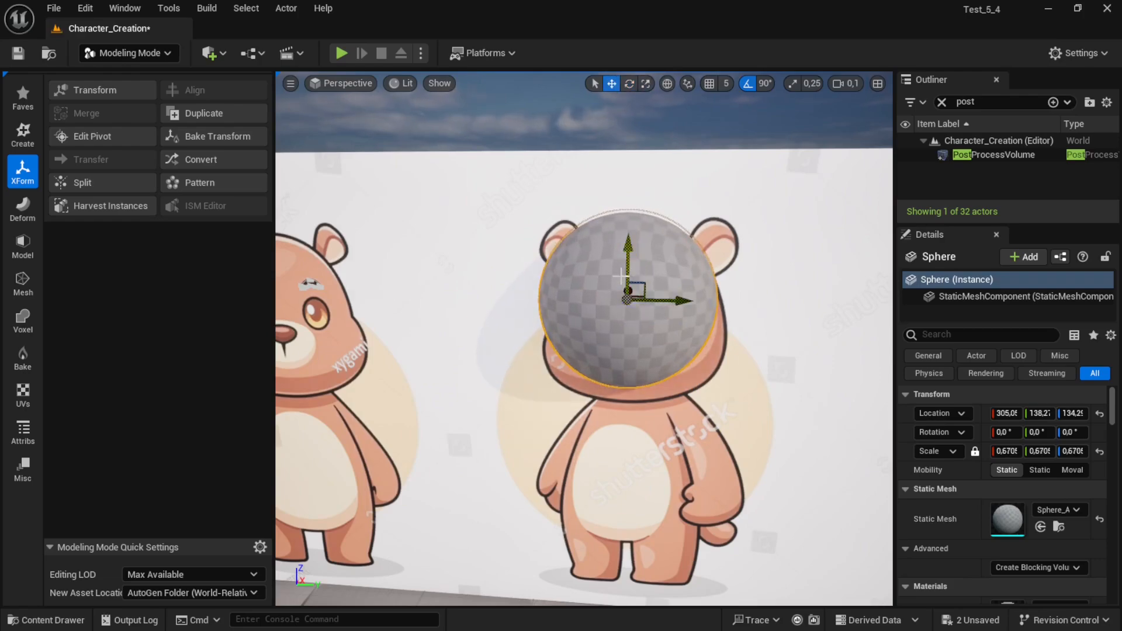
drag(623, 251, 622, 270)
drag(673, 310, 681, 311)
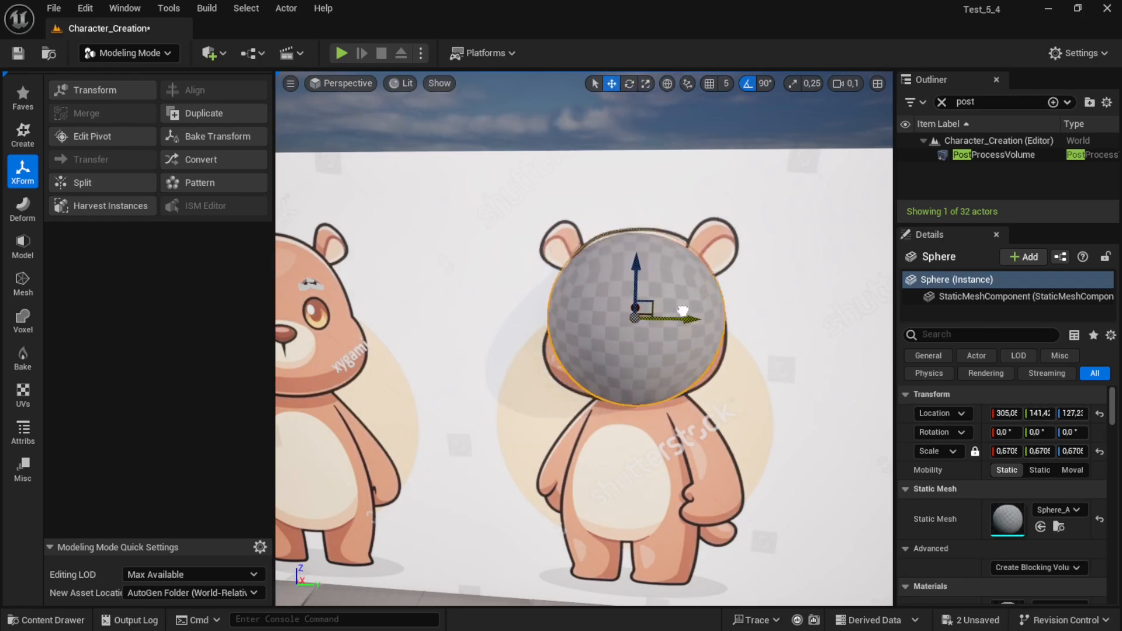
mouse_move(682, 311)
right_down()
mouse_move(719, 325)
mouse_move(635, 304)
mouse_move(649, 292)
mouse_move(633, 224)
right_up()
right_drag(662, 275, 629, 246)
right_drag(620, 351, 607, 367)
drag(510, 269, 509, 266)
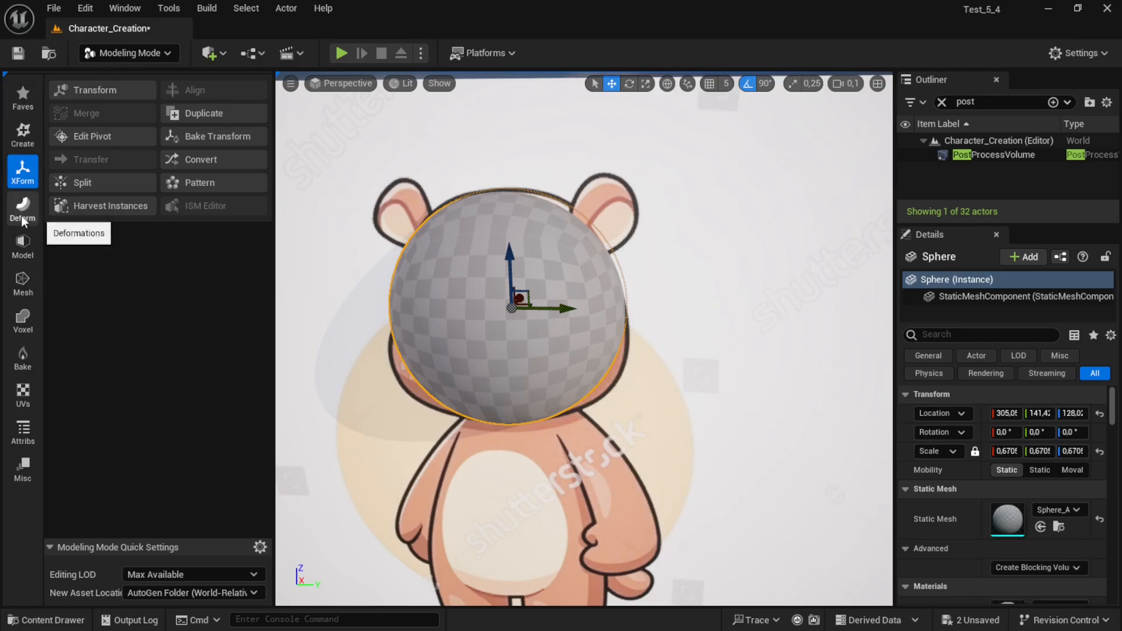
Start a Lattice deformation on the sphere with a resolution of 5 on all three axes
click(23, 221)
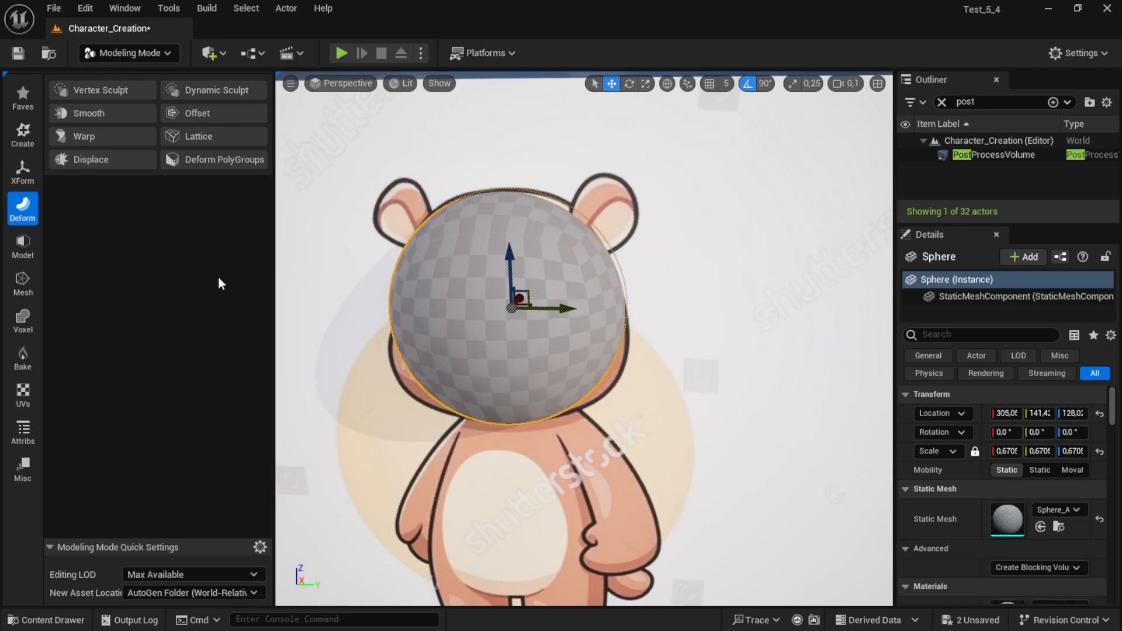
right_drag(351, 328, 421, 327)
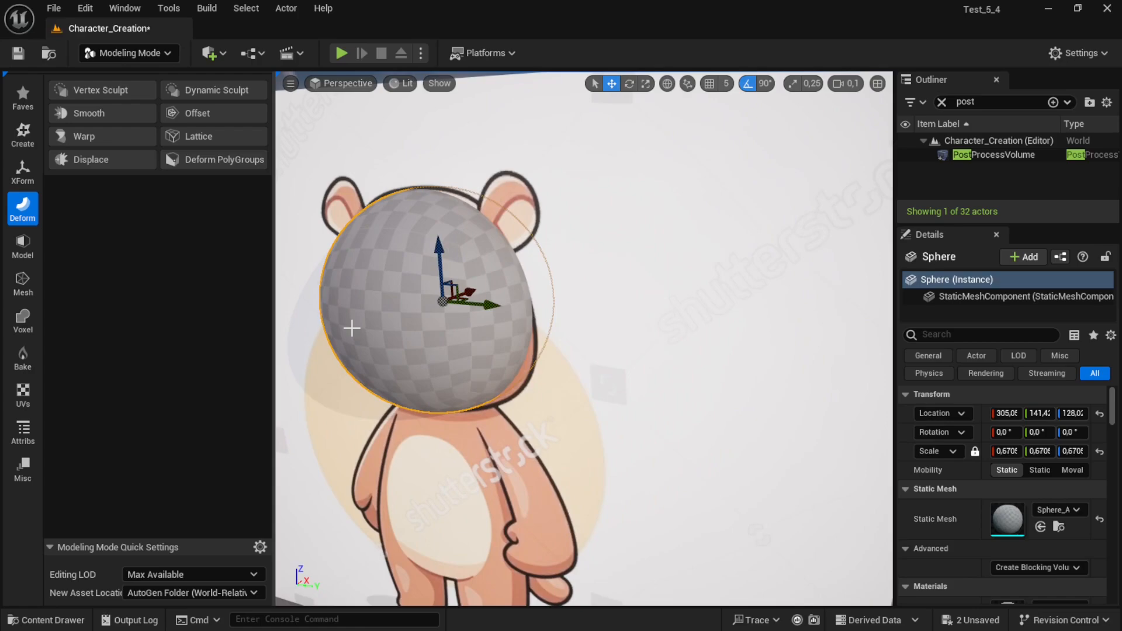
mouse_move(447, 355)
right_down()
mouse_move(360, 346)
mouse_move(508, 354)
mouse_move(492, 354)
right_up()
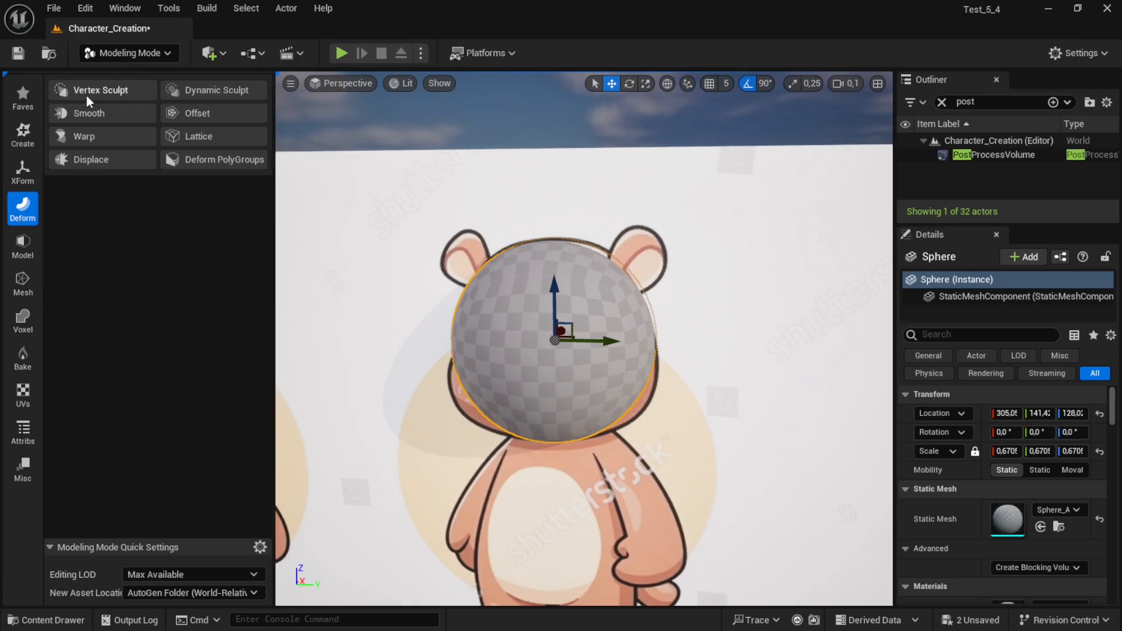
right_drag(536, 307, 562, 311)
right_drag(447, 306, 461, 348)
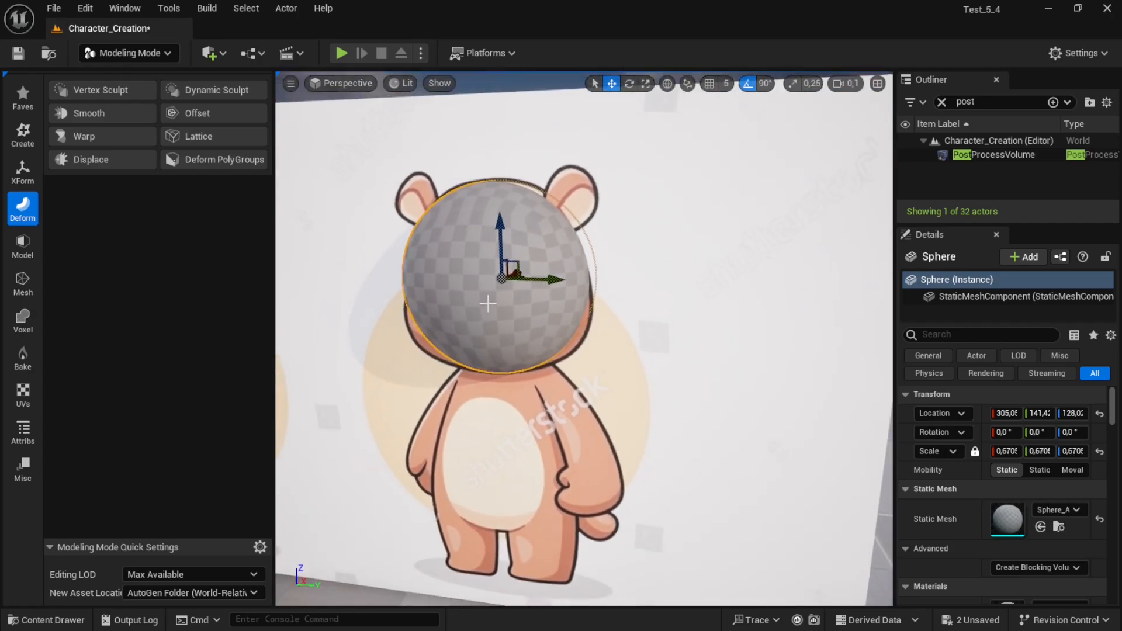
click(201, 138)
scroll(546, 170, up, 4)
right_drag(519, 261, 546, 293)
right_drag(501, 201, 501, 202)
key(s)
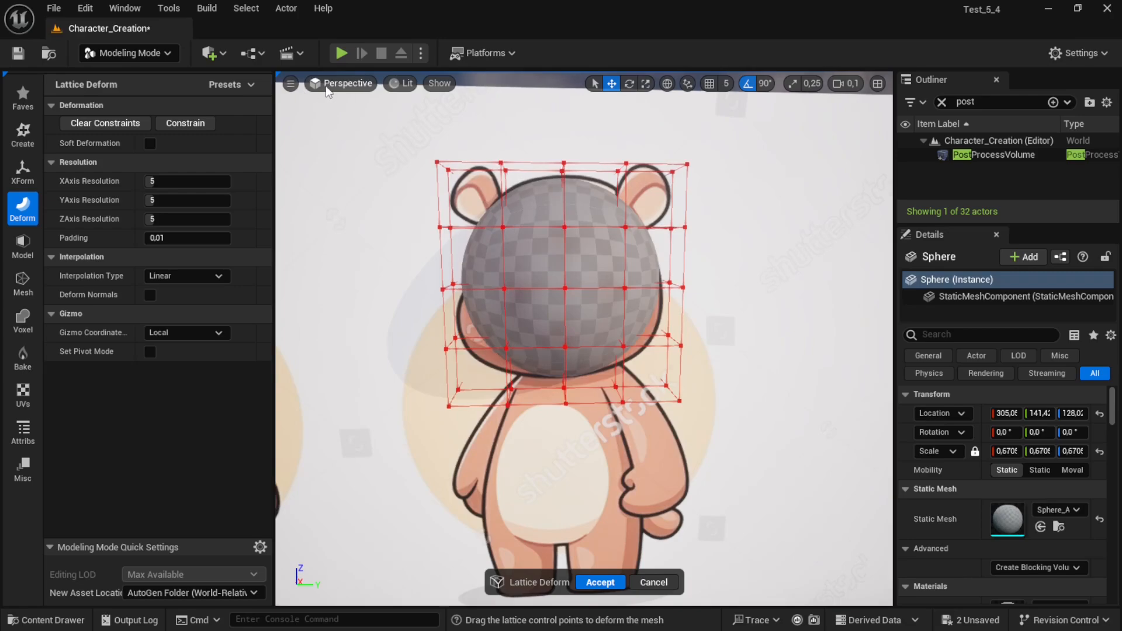
key(e)
right_drag(463, 222, 450, 225)
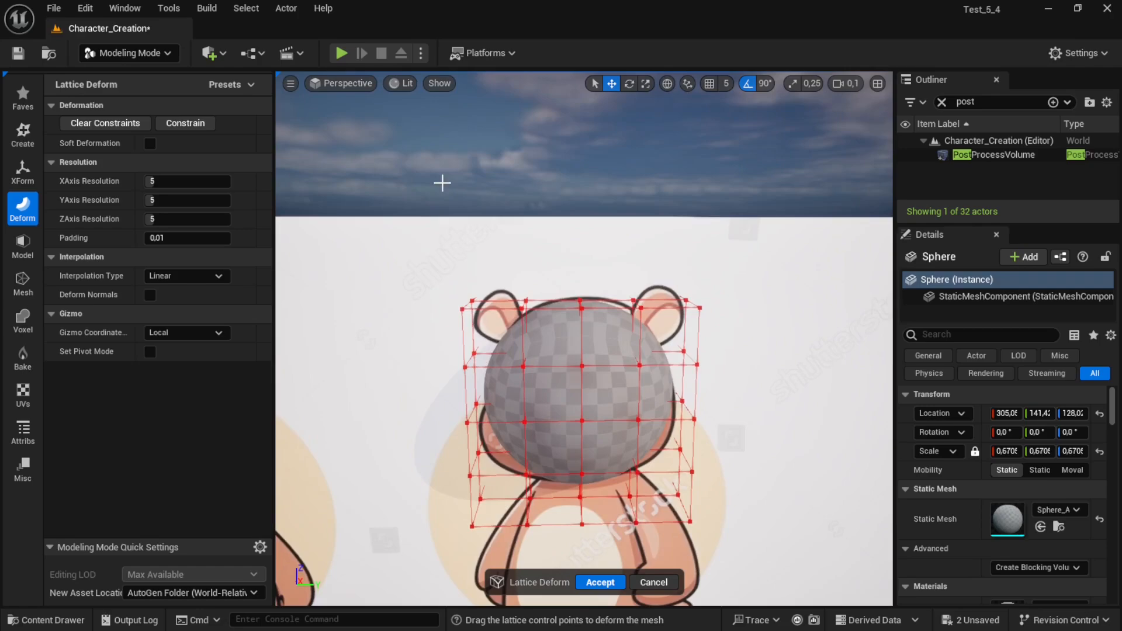
Switch the viewport to the orthographic Back view so the lattice sits over the three-quarter bear drawing
click(354, 83)
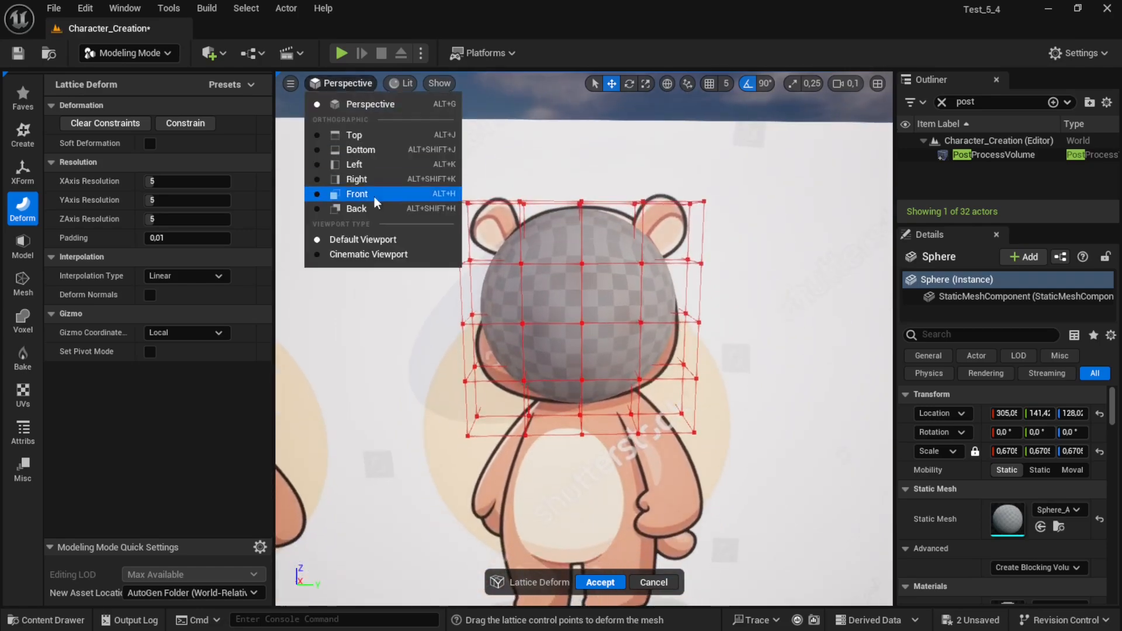
click(356, 194)
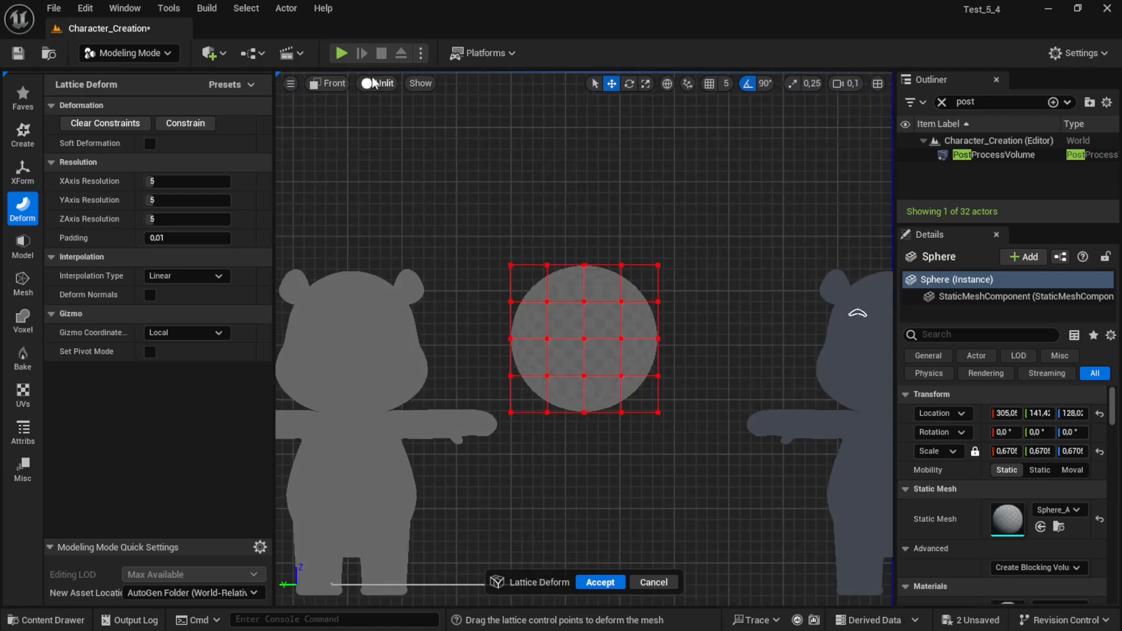
click(327, 86)
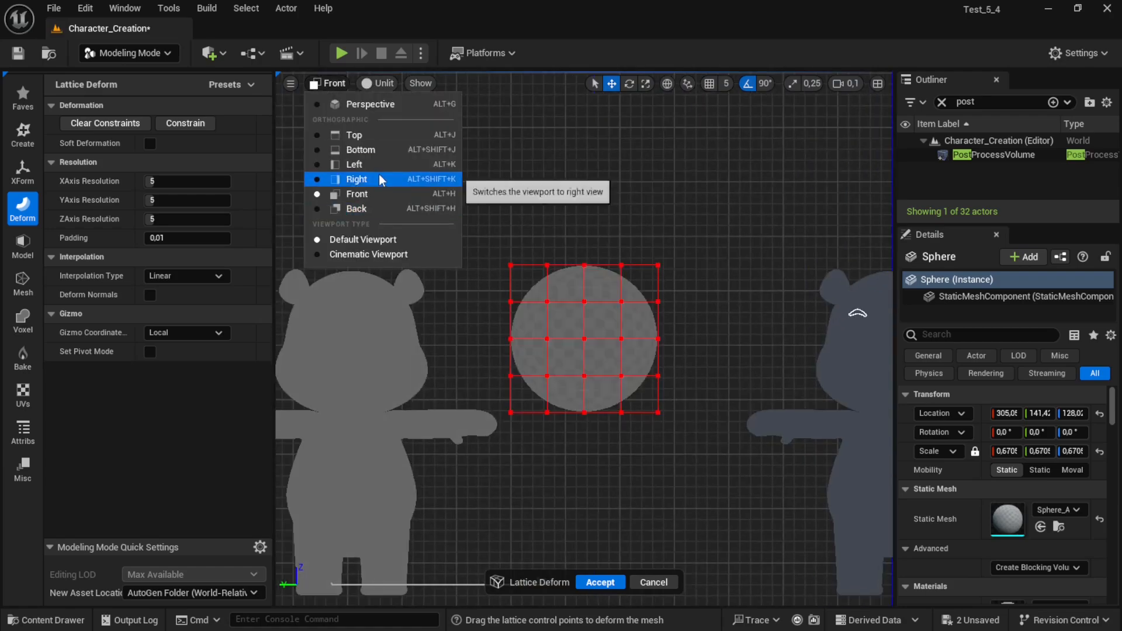
click(359, 208)
right_click(609, 340)
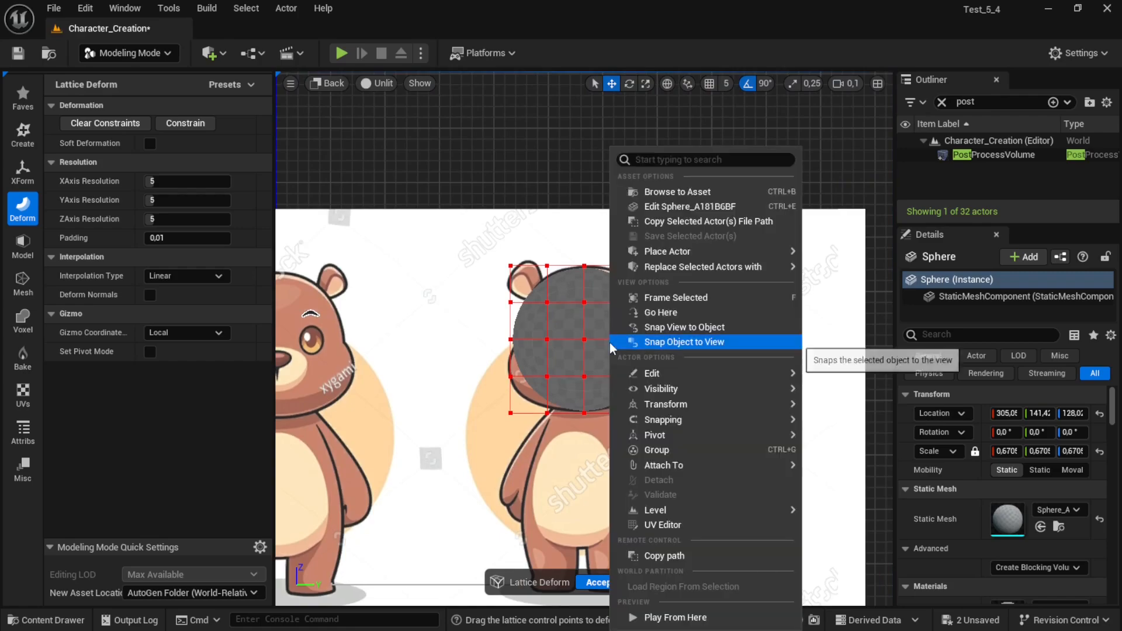
scroll(491, 344, up, 1)
scroll(491, 345, down, 1)
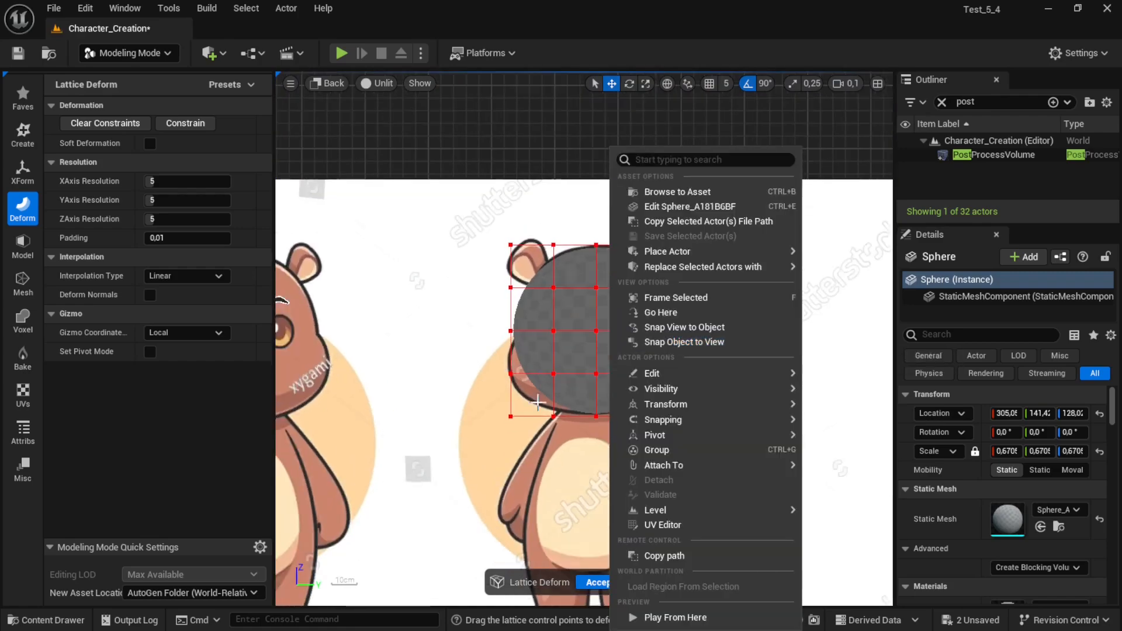
click(547, 484)
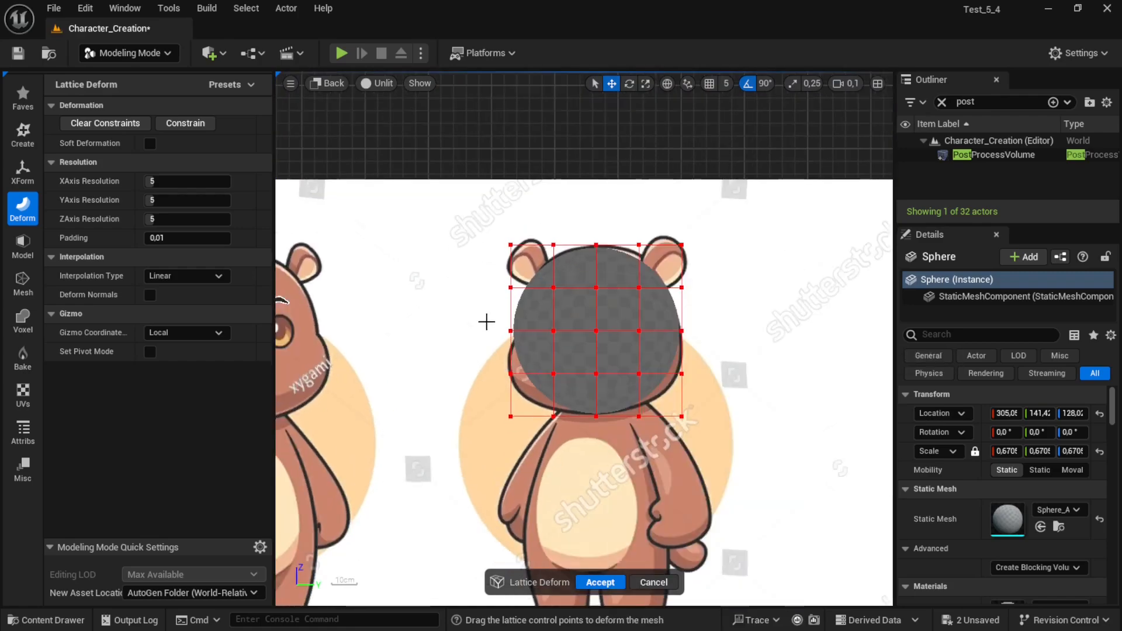
Try to pull the sphere's lower side lattice points outward to match the drawn cheek outlines
drag(480, 359, 562, 400)
drag(727, 335, 634, 444)
key(ctrl+z)
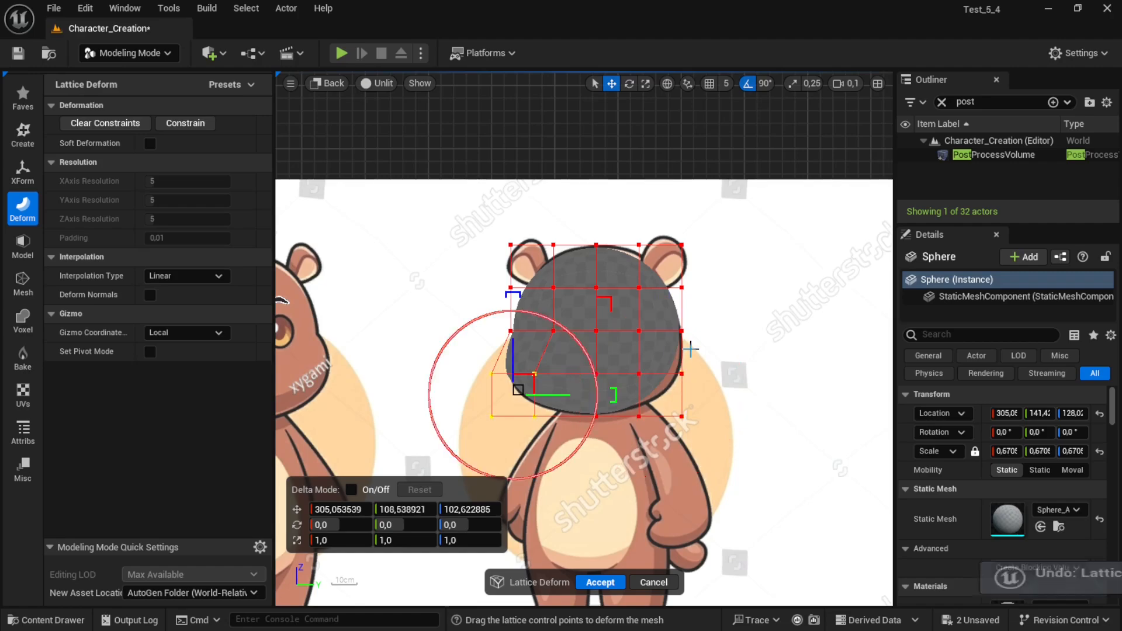
Widen the lower rows of lattice points symmetrically along Y so the sphere matches both drawn cheeks
drag(427, 340, 752, 454)
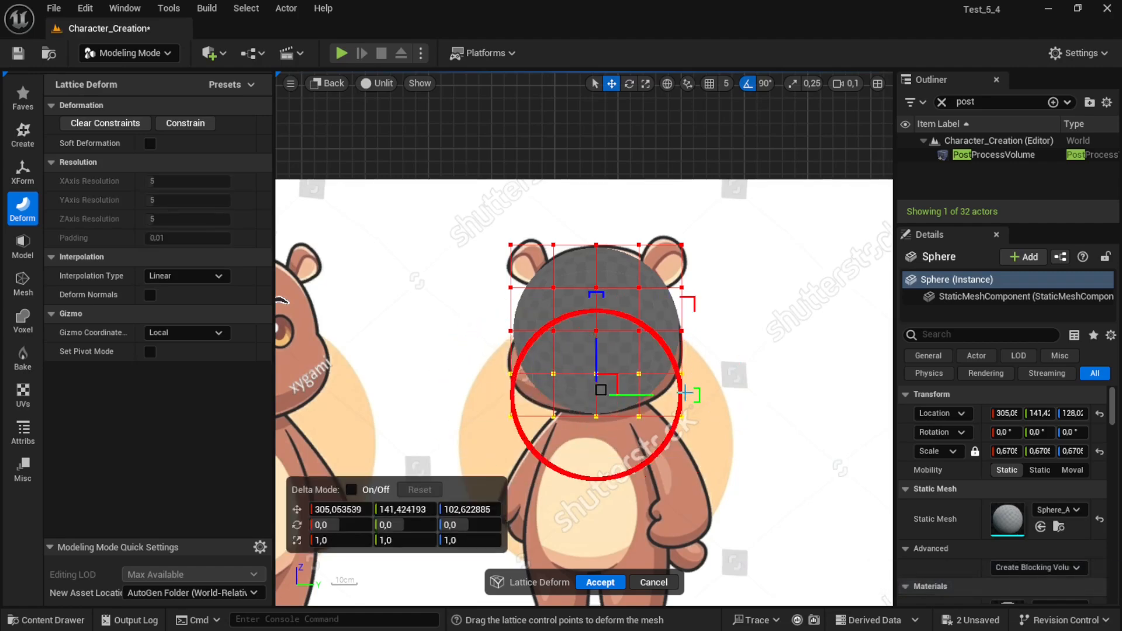
drag(700, 394, 727, 405)
click(514, 467)
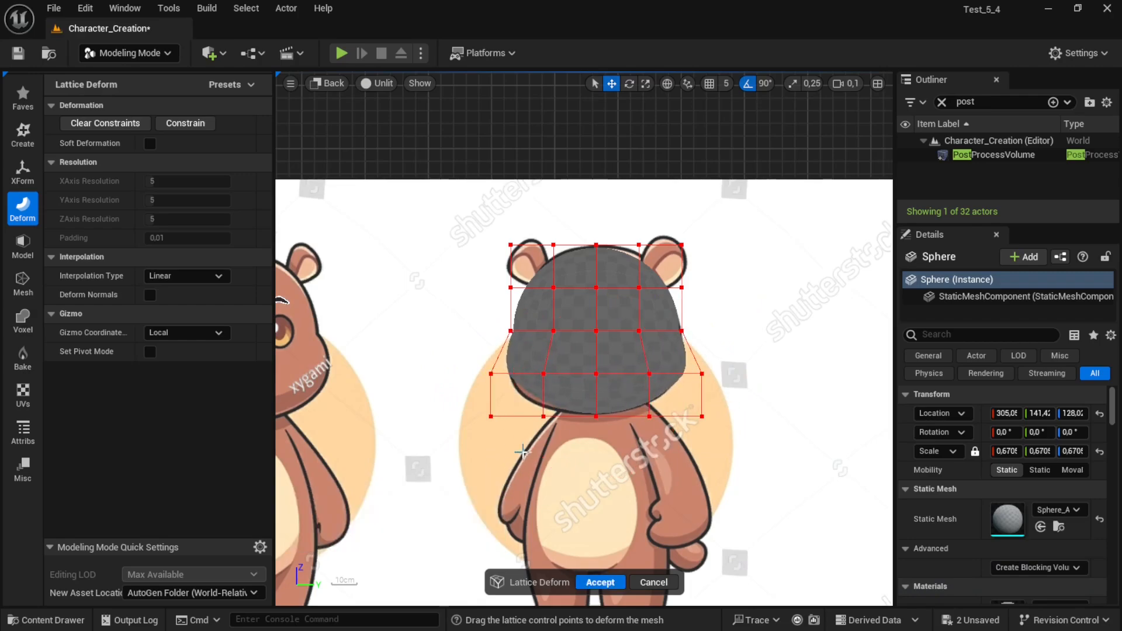
Scale the lattice's top row of points to about 1.03 along Y and accept the lattice deformation
drag(506, 214, 701, 246)
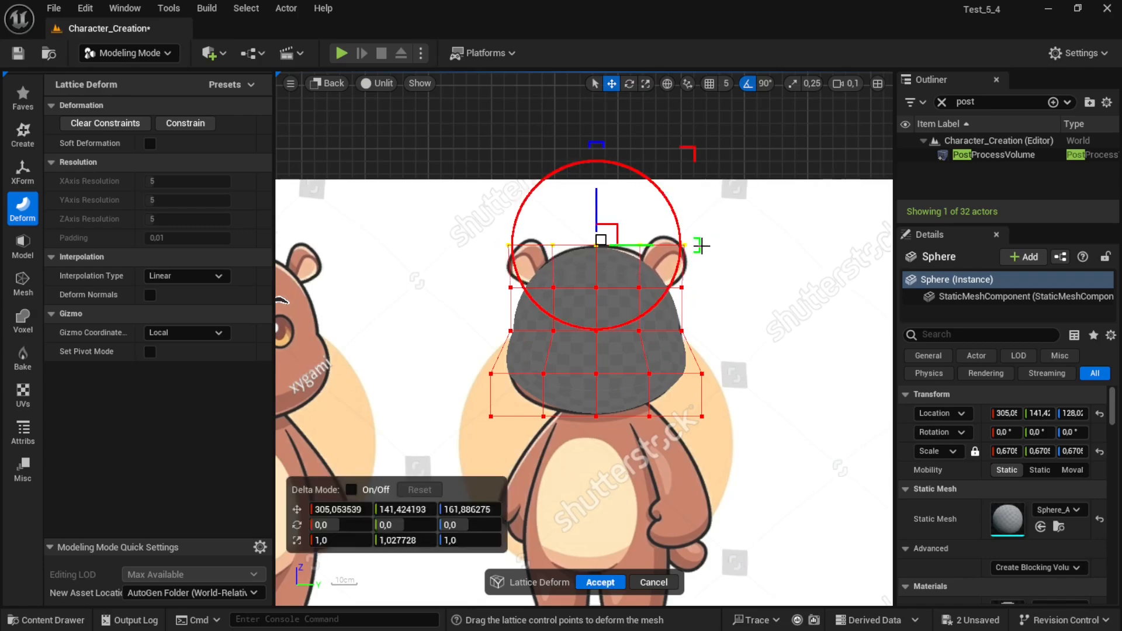
click(730, 239)
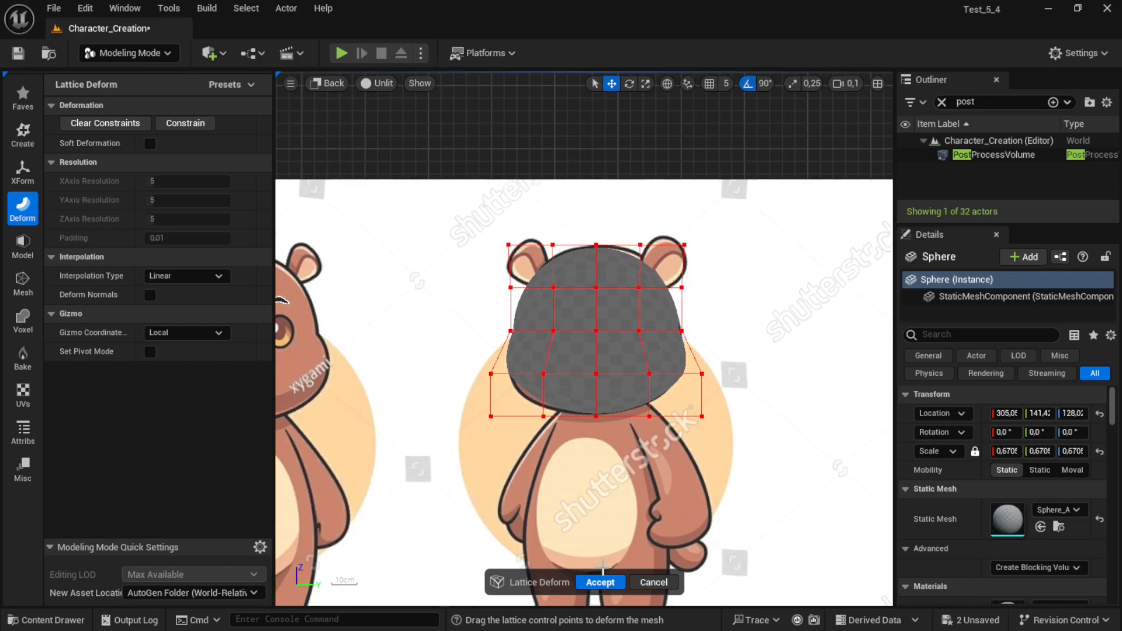
click(600, 582)
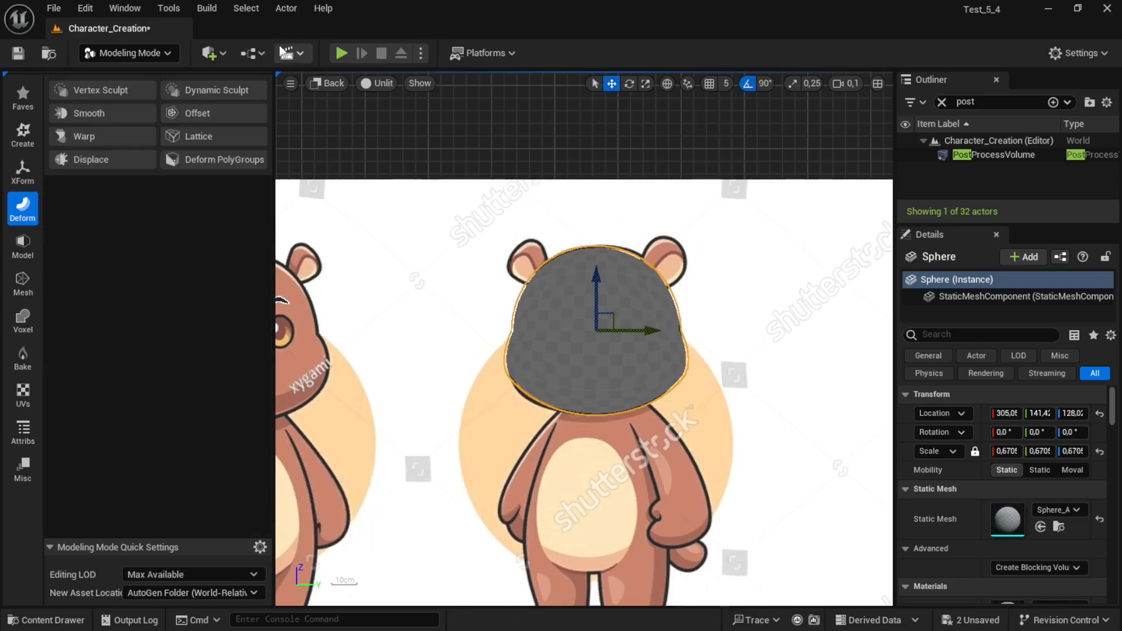
Return to the perspective view and pull the deformed sphere away from the drawing to about X 259
click(328, 83)
click(353, 111)
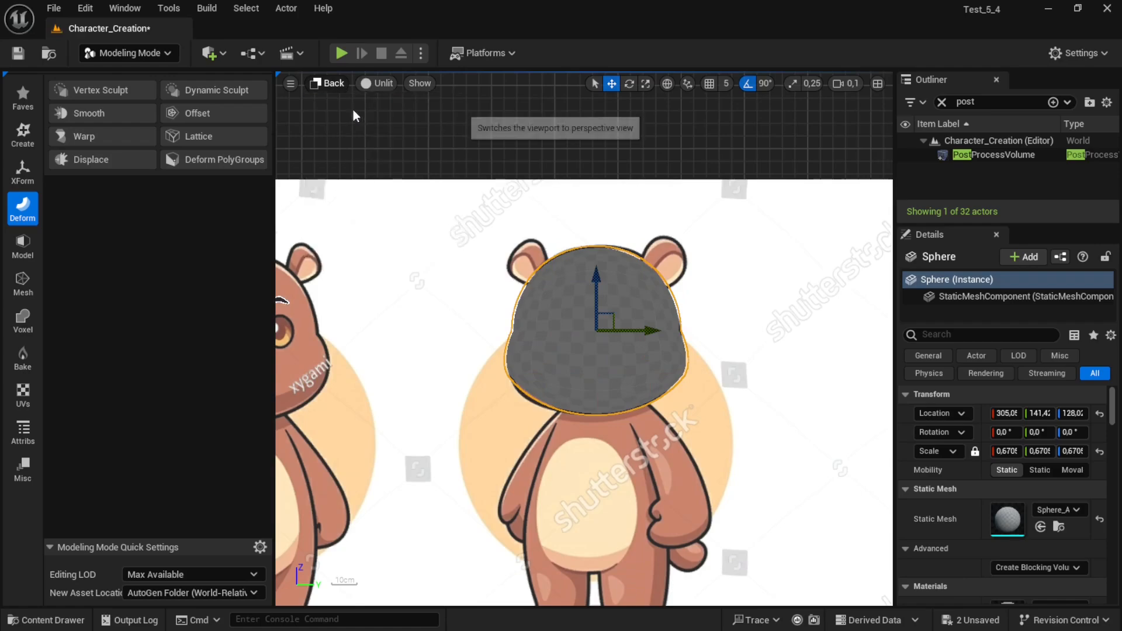
right_drag(552, 310, 461, 368)
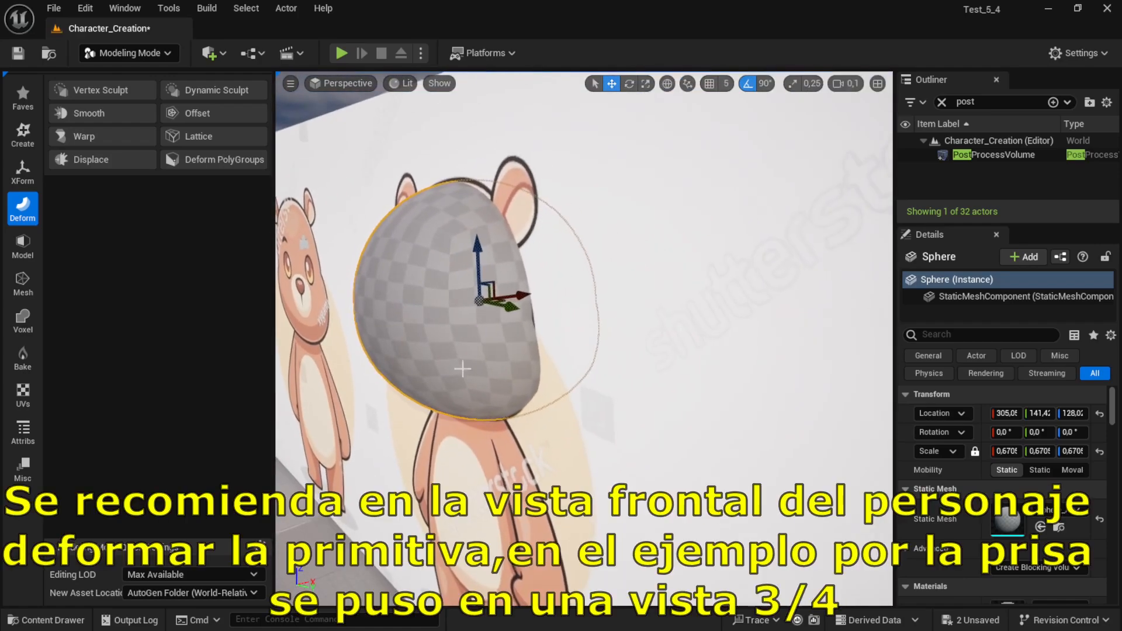
drag(519, 295, 396, 326)
right_drag(395, 325, 545, 276)
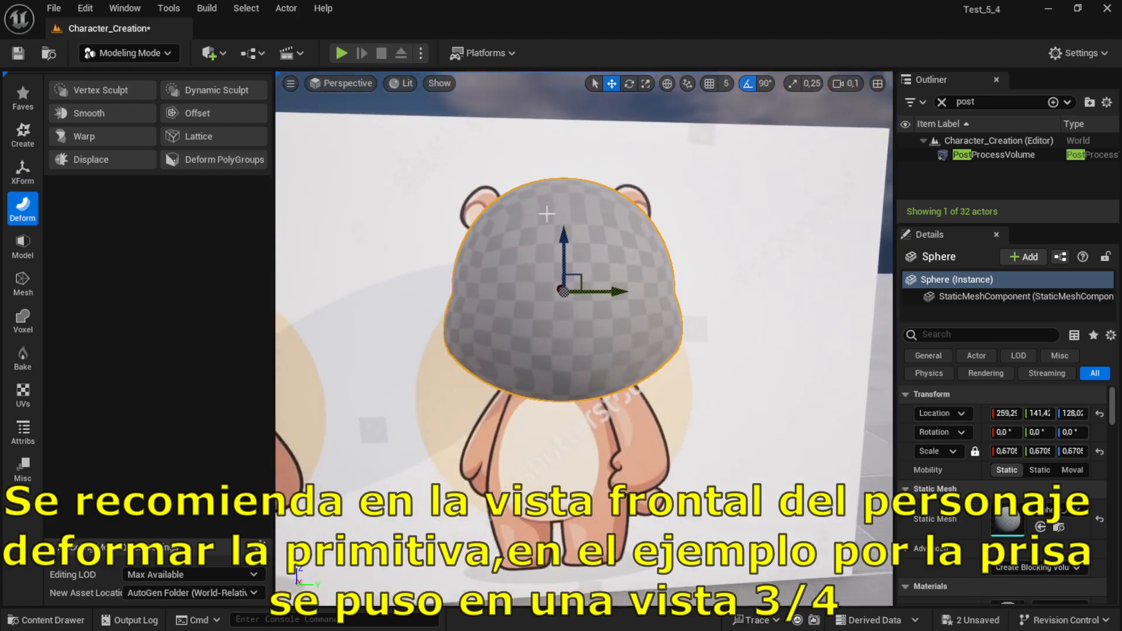
Move the sphere in front of the board with the side-profile bear, at about X 38 and Y -279
right_drag(532, 351, 351, 340)
drag(768, 344, 568, 278)
drag(551, 278, 413, 271)
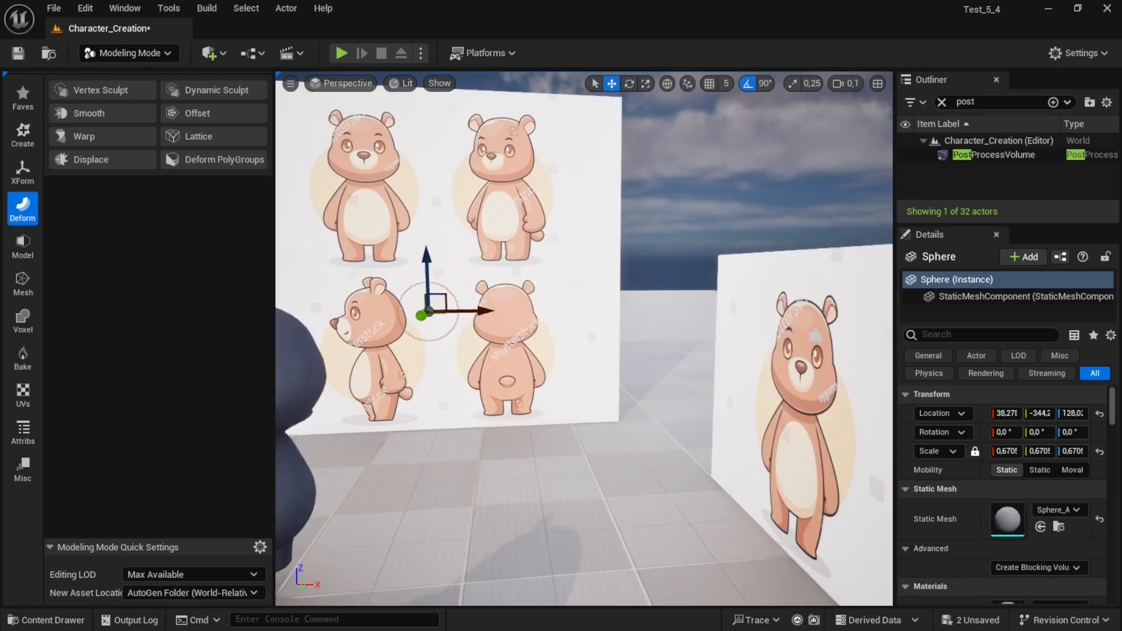
right_drag(412, 270, 710, 392)
key(w)
drag(694, 370, 657, 378)
scroll(657, 379, up, 5)
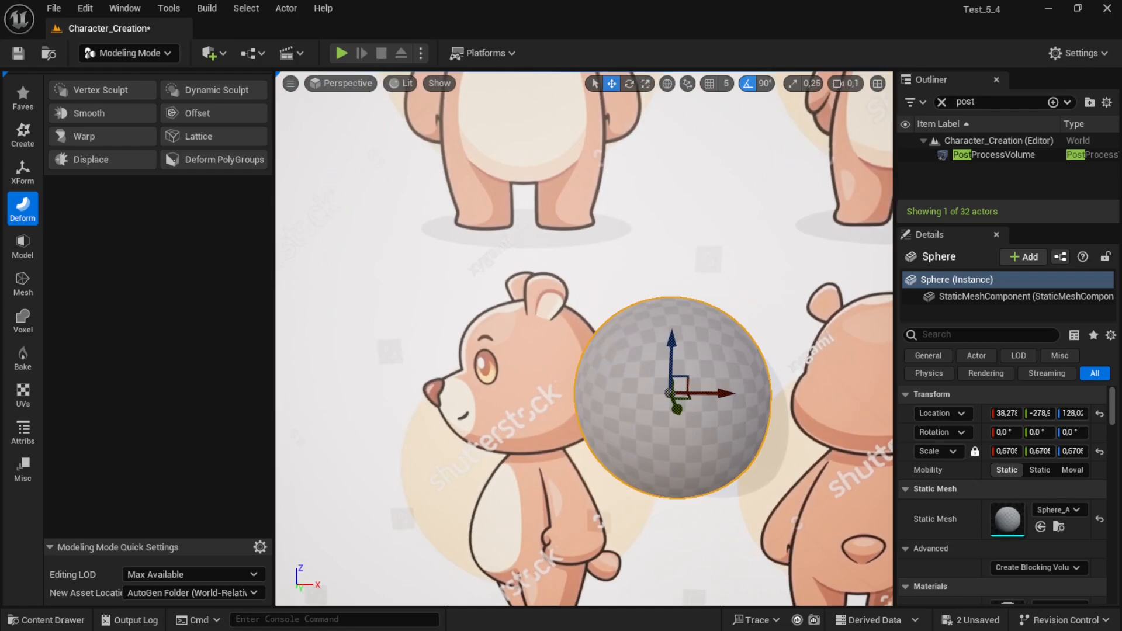
Align the sphere with the side-profile bear's head at about X -12.9, Y -305 and Z 124.6
drag(725, 393, 575, 393)
right_drag(576, 393, 514, 398)
right_drag(350, 395, 413, 394)
drag(474, 397, 535, 381)
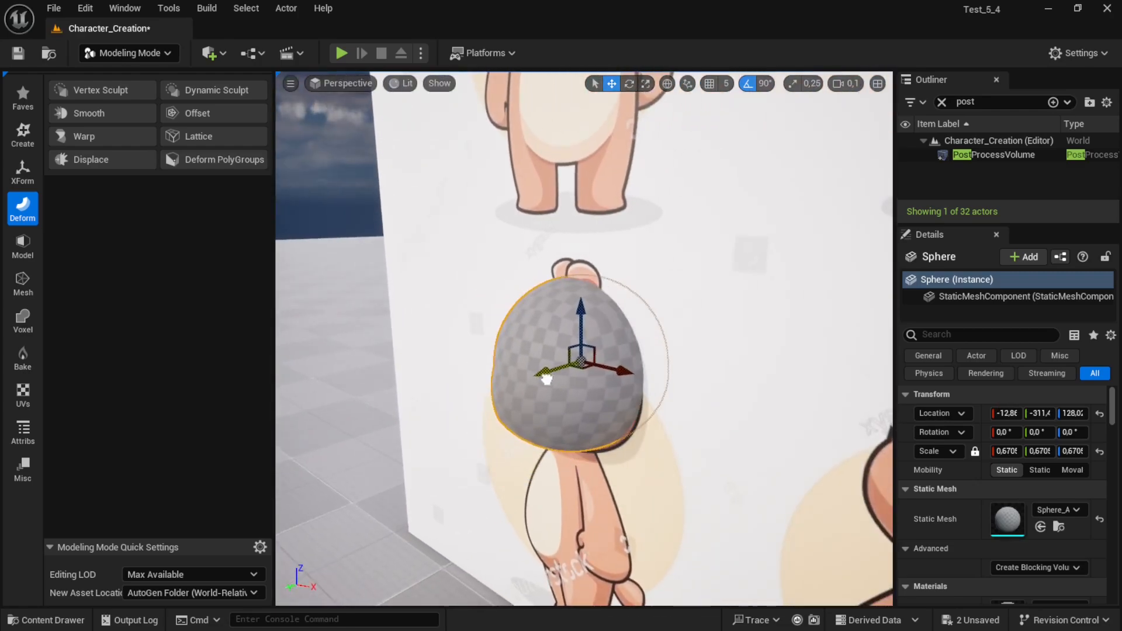
right_drag(535, 381, 578, 380)
scroll(639, 305, down, 3)
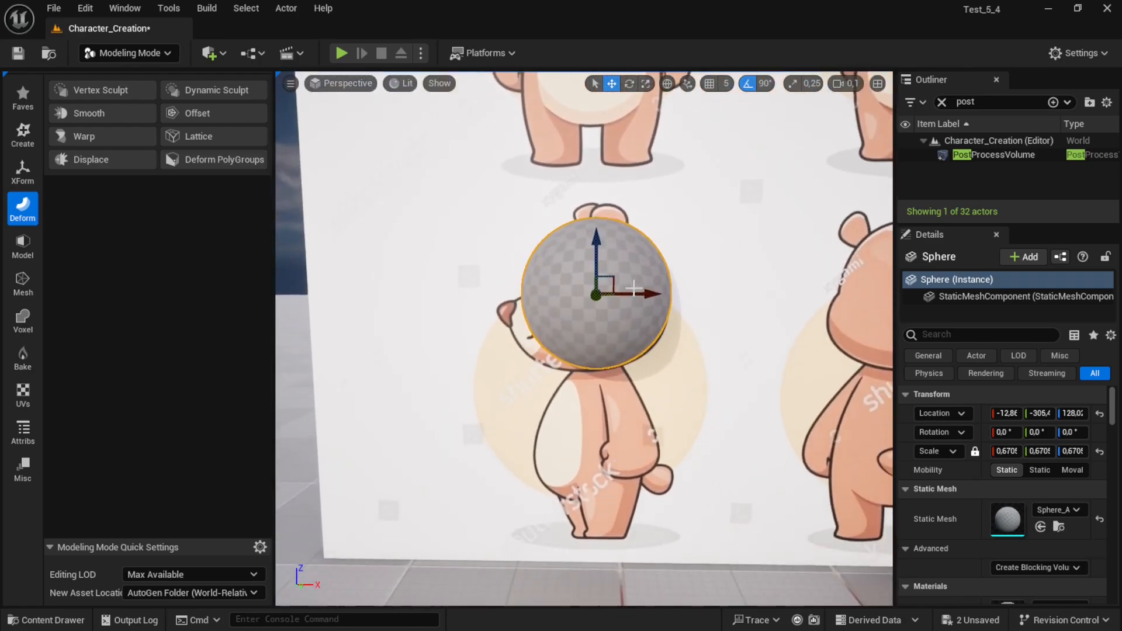
drag(597, 243, 597, 251)
right_drag(641, 303, 668, 269)
key(w)
Switch the viewport to the orthographic Right view to check the sphere against the side-profile head
click(340, 83)
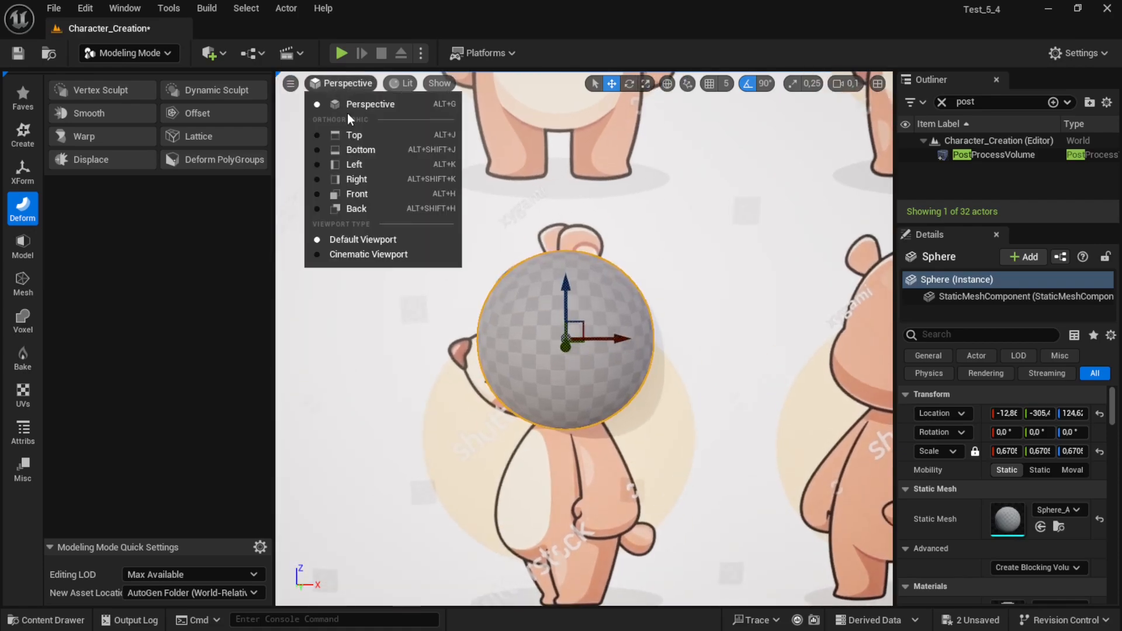
click(351, 156)
key(f)
click(328, 83)
click(363, 175)
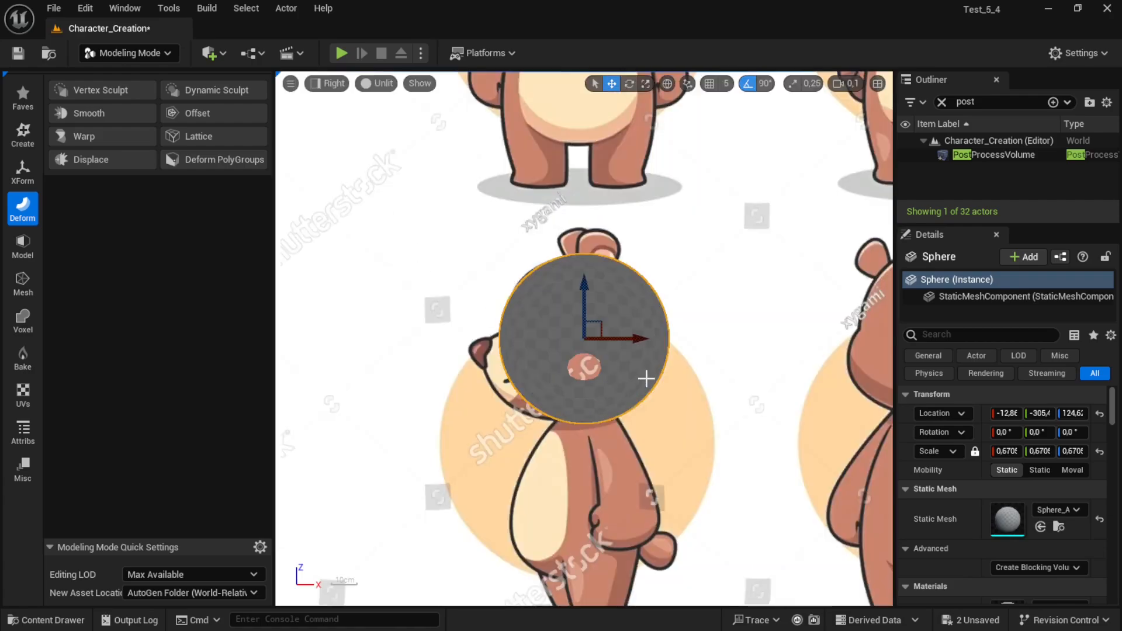
Pull the sphere away from the board to about Y -287 in perspective and return to the Right view
click(327, 83)
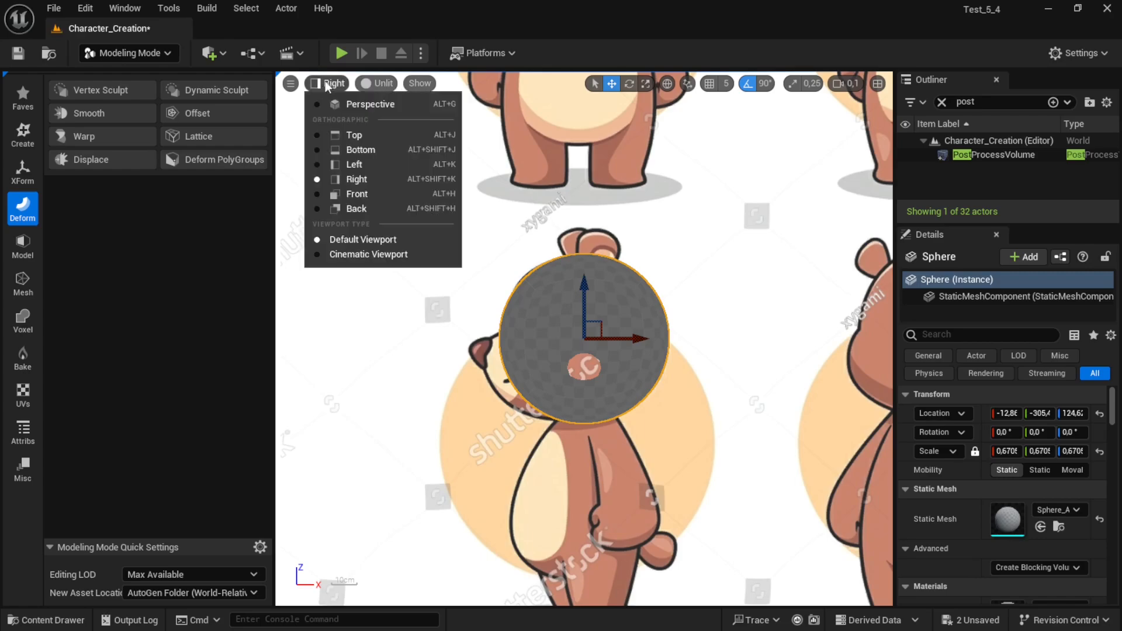
click(354, 104)
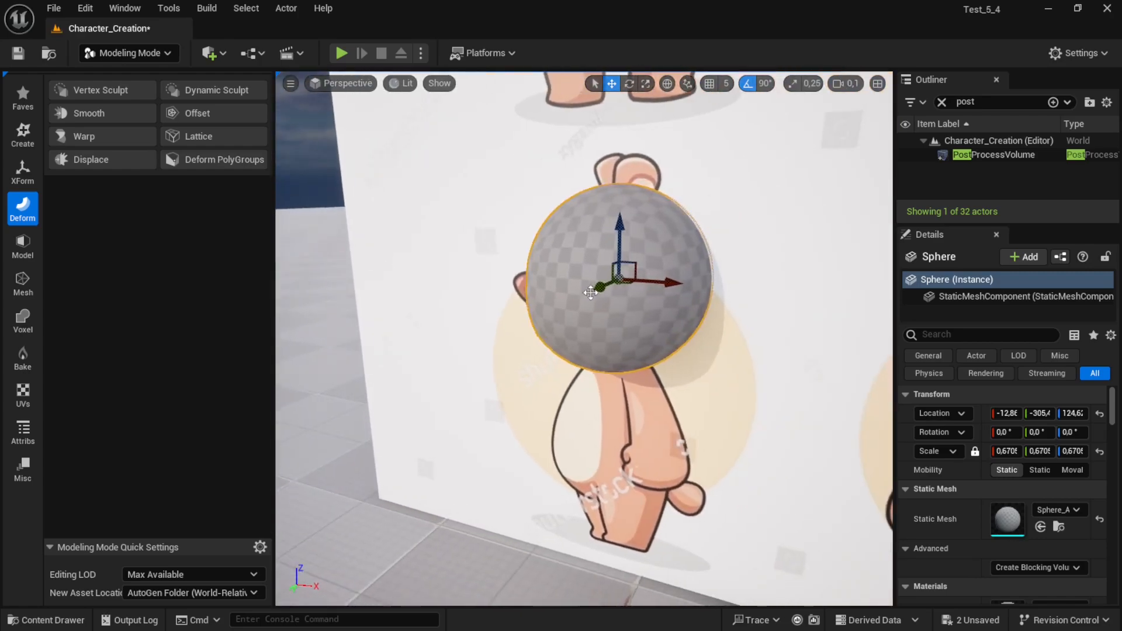
mouse_move(588, 292)
mouse_down()
mouse_move(576, 299)
mouse_move(610, 274)
mouse_move(578, 299)
mouse_up()
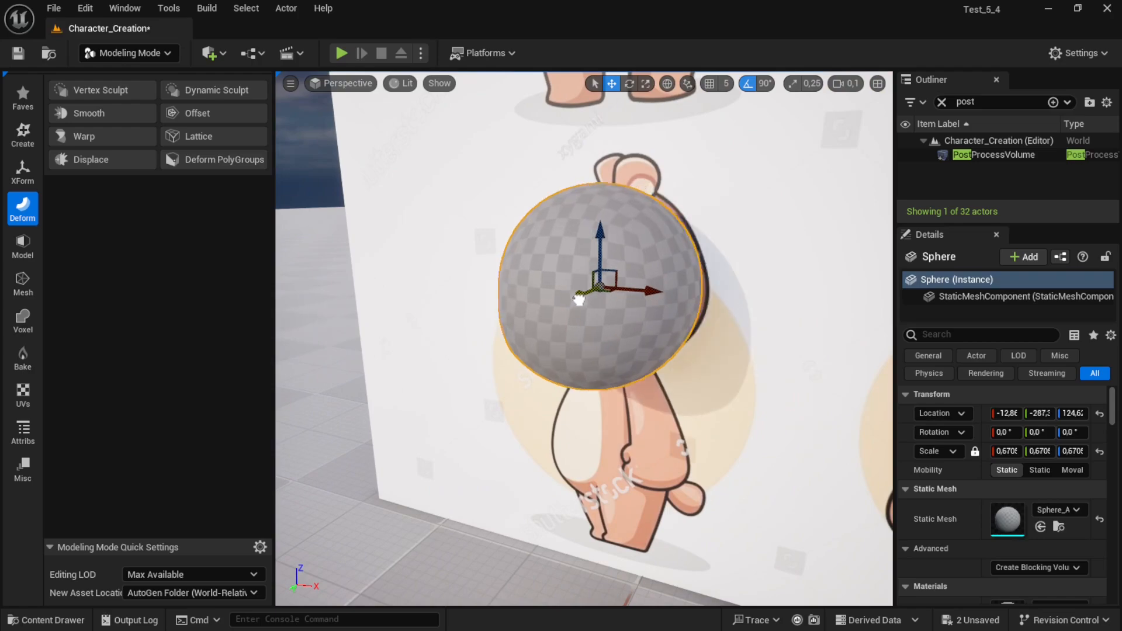
click(339, 83)
click(366, 177)
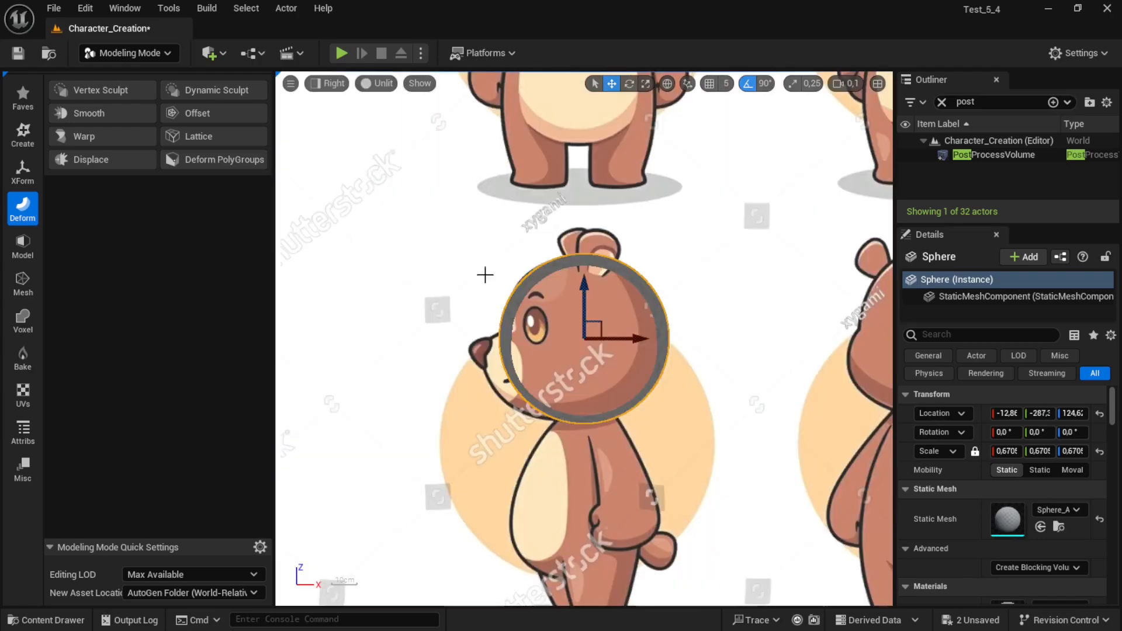
Reselect the sphere over the side-profile head and start a Lattice deformation on it with resolution 5 on all axes
right_click(607, 285)
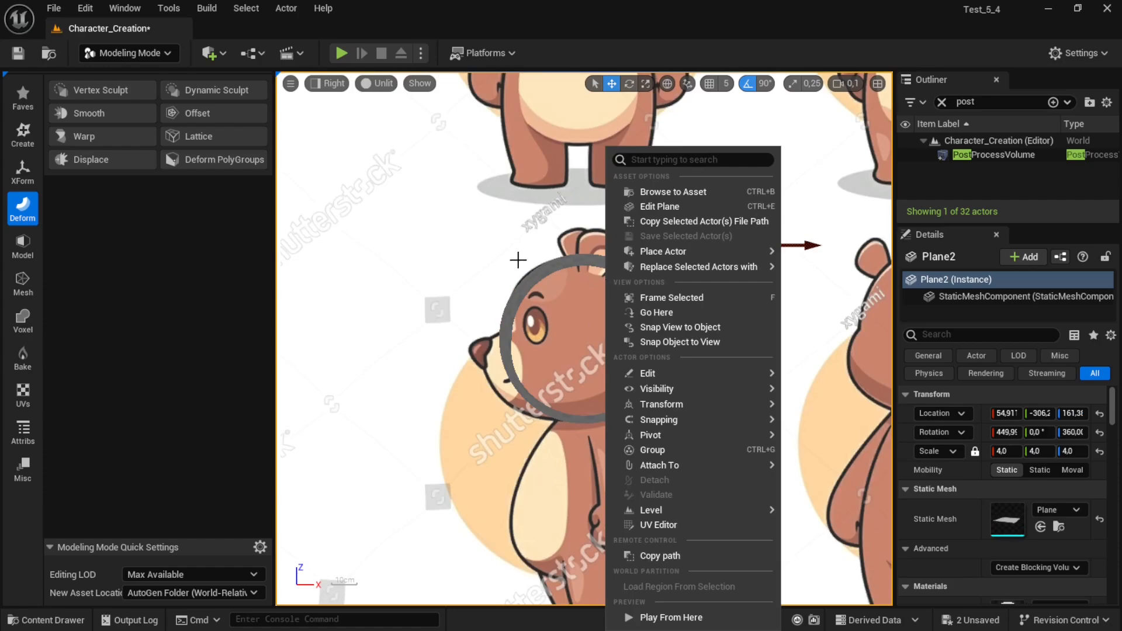
scroll(519, 260, down, 3)
click(556, 224)
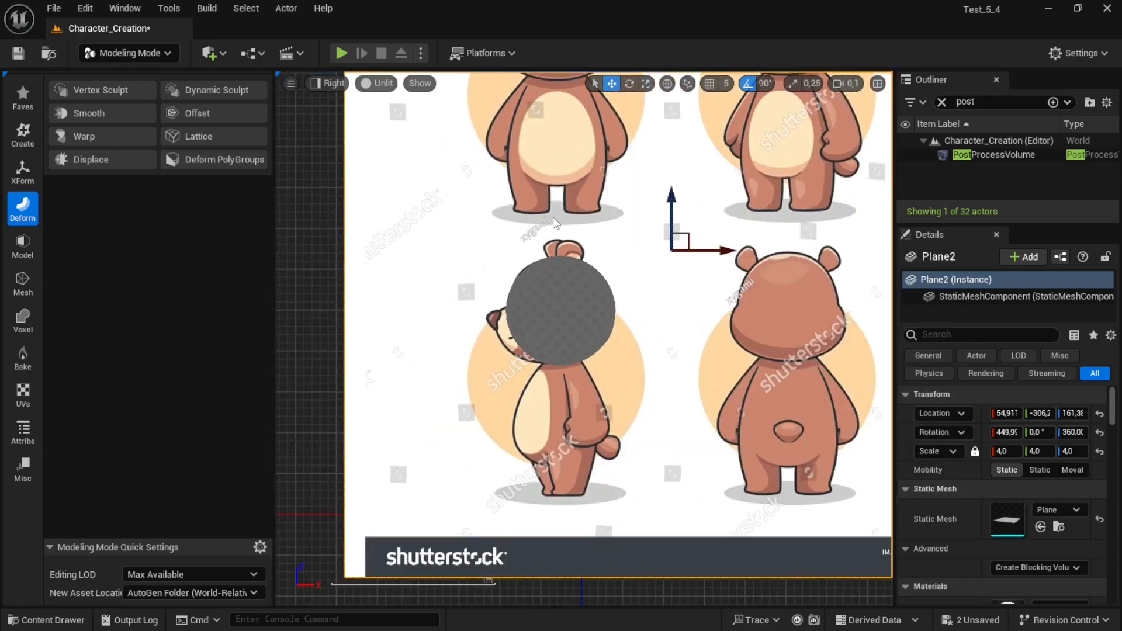
right_click(599, 258)
click(503, 315)
click(554, 332)
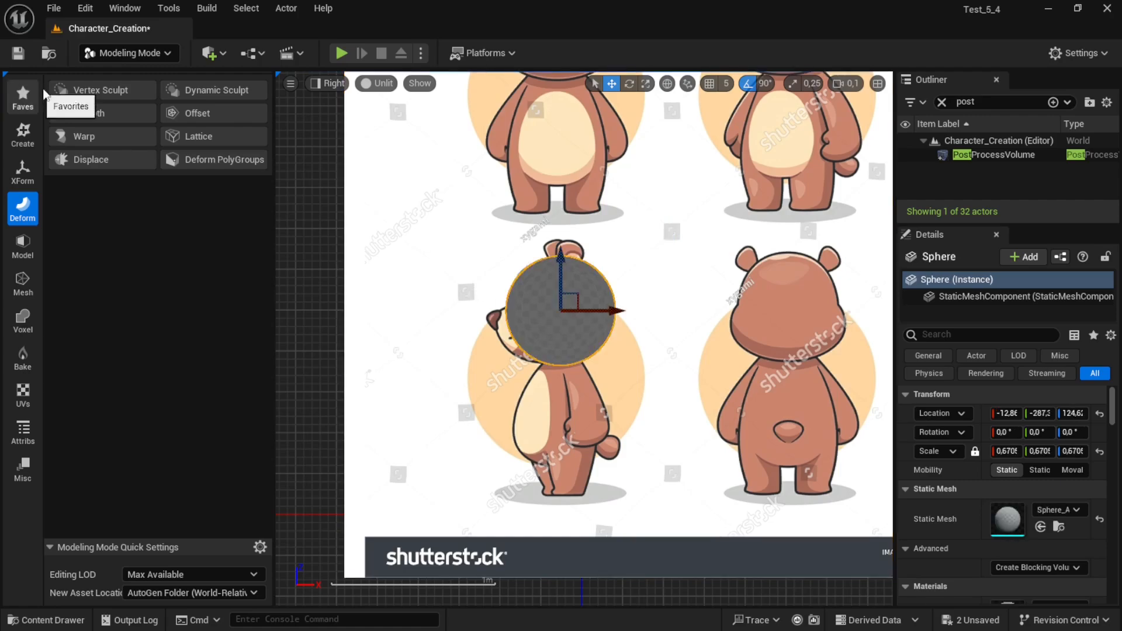
click(192, 141)
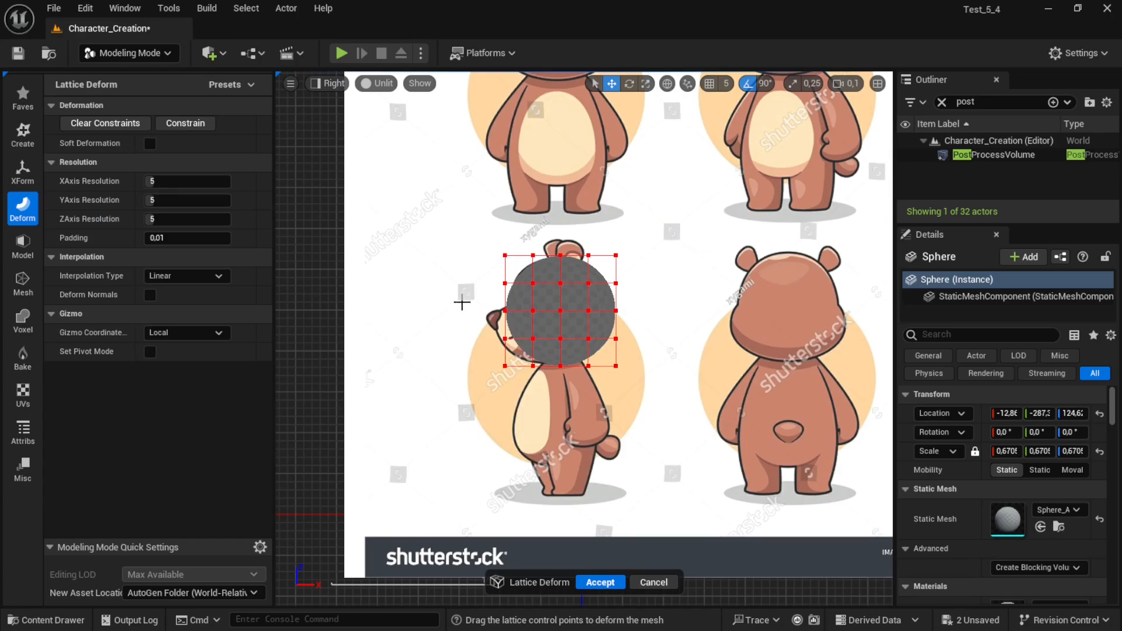
Pull the lower front lattice points forward to follow the drawn muzzle in the side profile
drag(541, 386, 548, 384)
drag(567, 337, 528, 371)
click(471, 366)
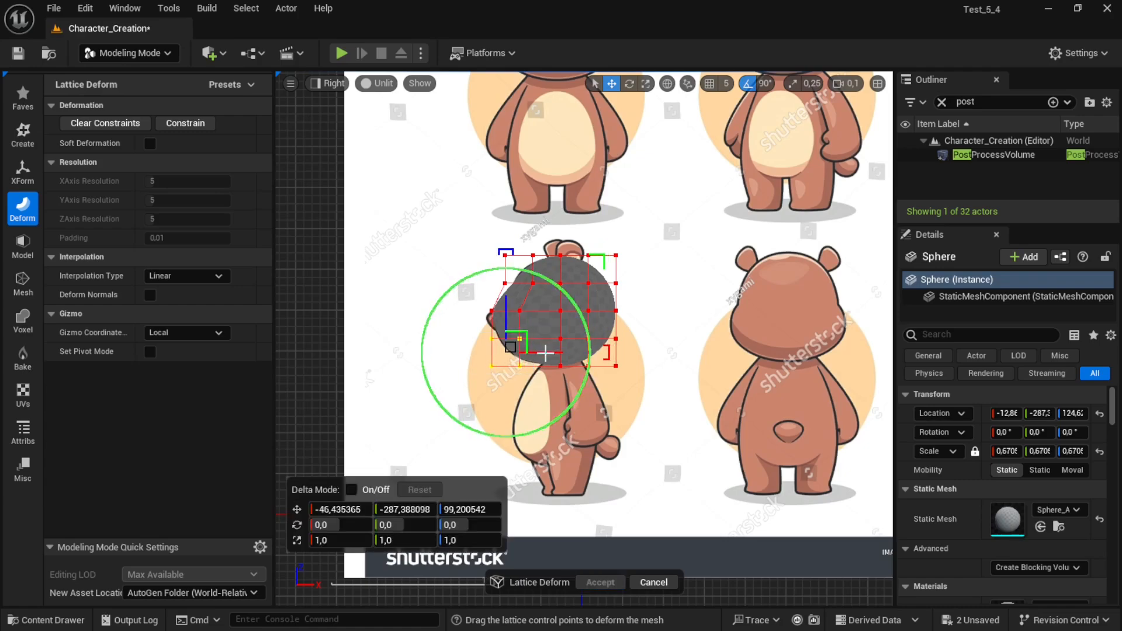
click(432, 300)
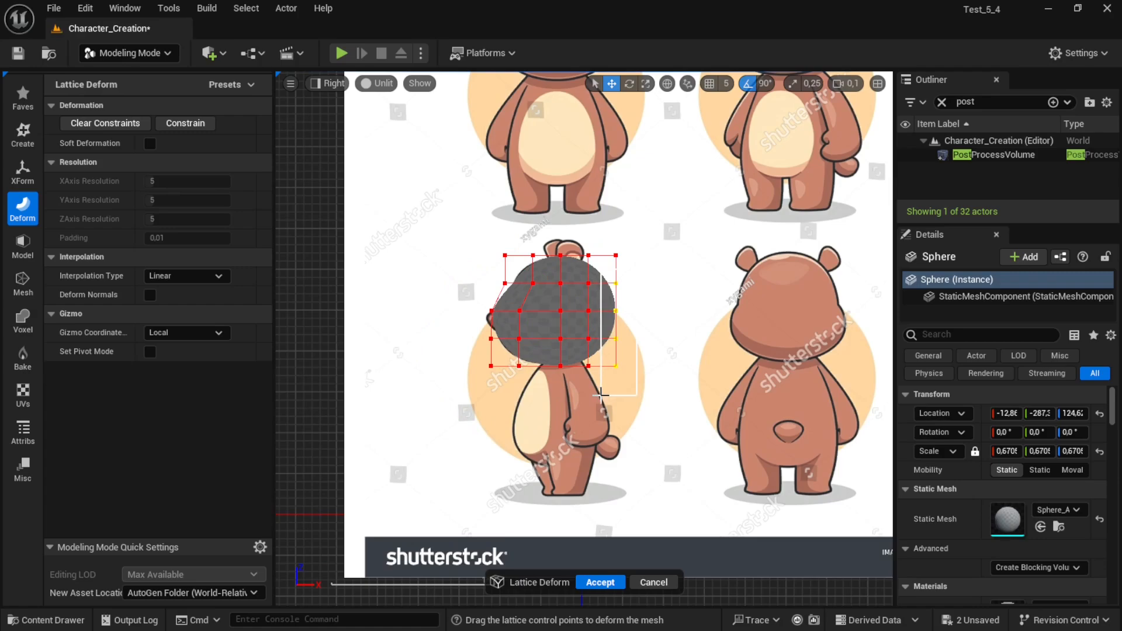
Nudge the lattice points at the back of the head slightly inward to the drawn outline and accept the deformation
drag(602, 395, 603, 393)
drag(657, 338, 656, 338)
click(644, 264)
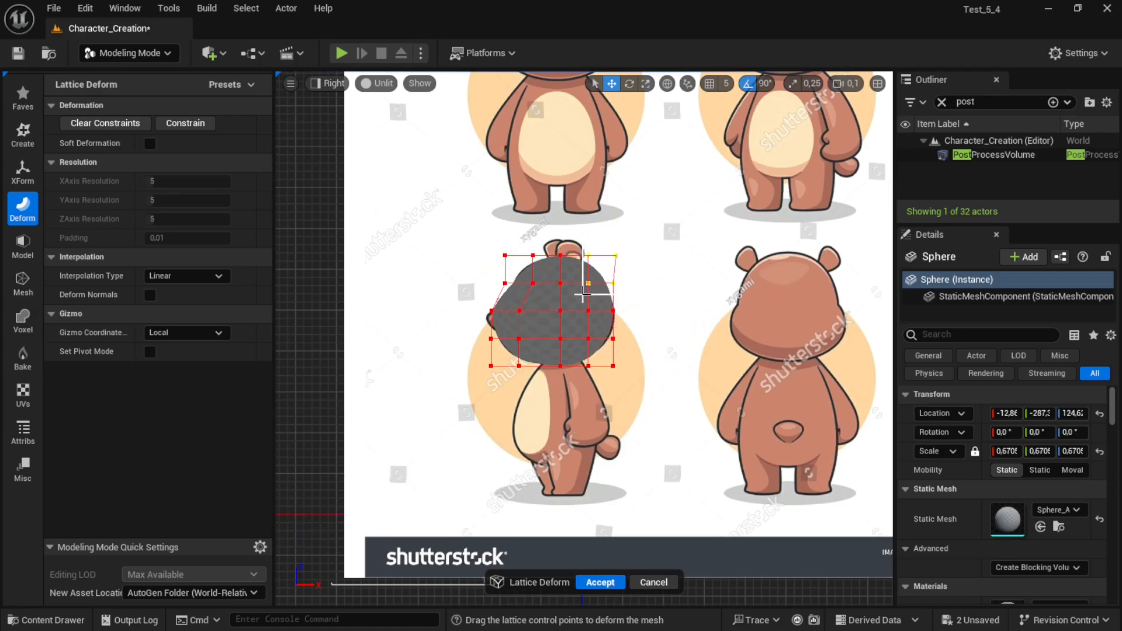
drag(584, 293, 583, 292)
drag(650, 270, 647, 270)
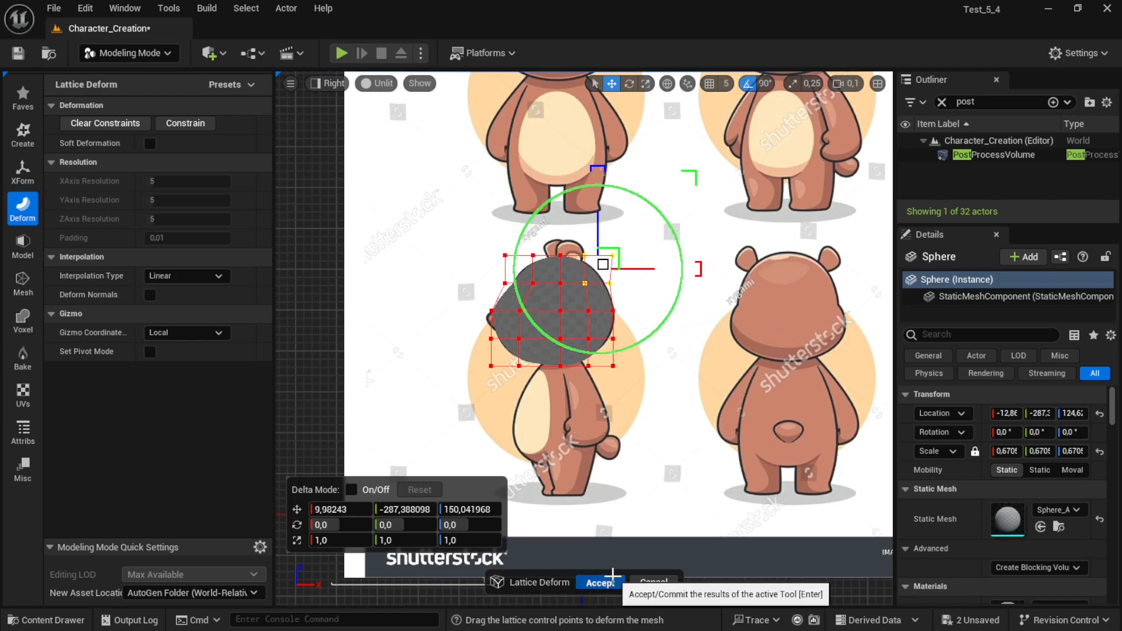
click(598, 584)
Return to the perspective view and pull the deformed sphere away from the side-profile board toward the finished bear model
click(331, 83)
click(346, 106)
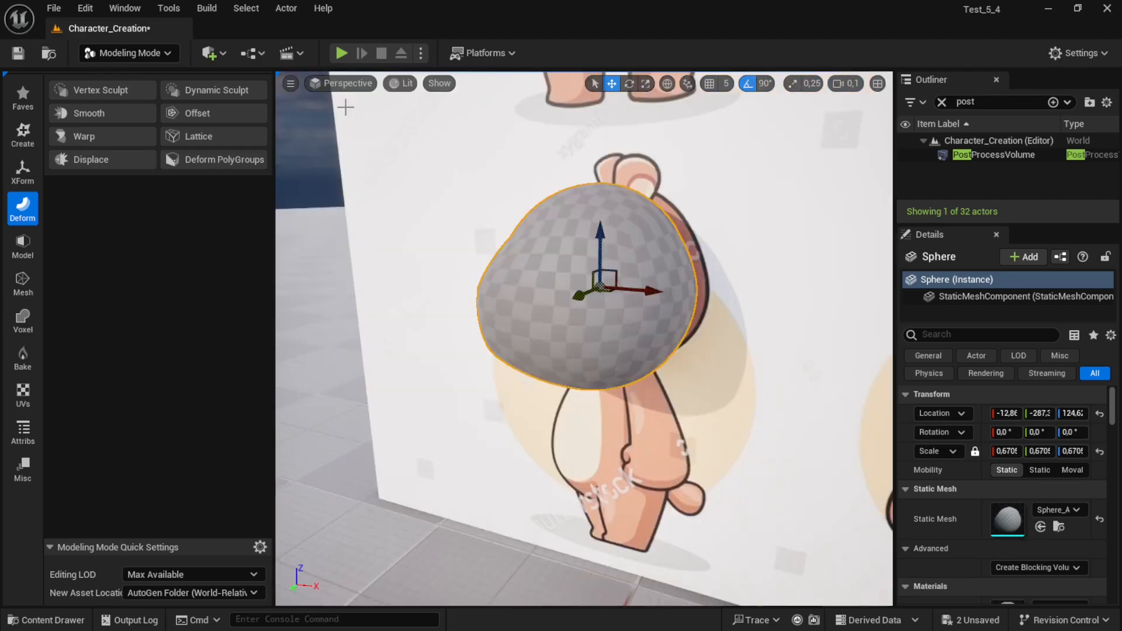
right_drag(466, 246, 466, 245)
drag(391, 370, 788, 462)
right_drag(601, 421, 601, 421)
Reselect the deformed sphere and shift it to about Y -134, between the side-profile board and the finished bear
right_click(651, 483)
text(dd)
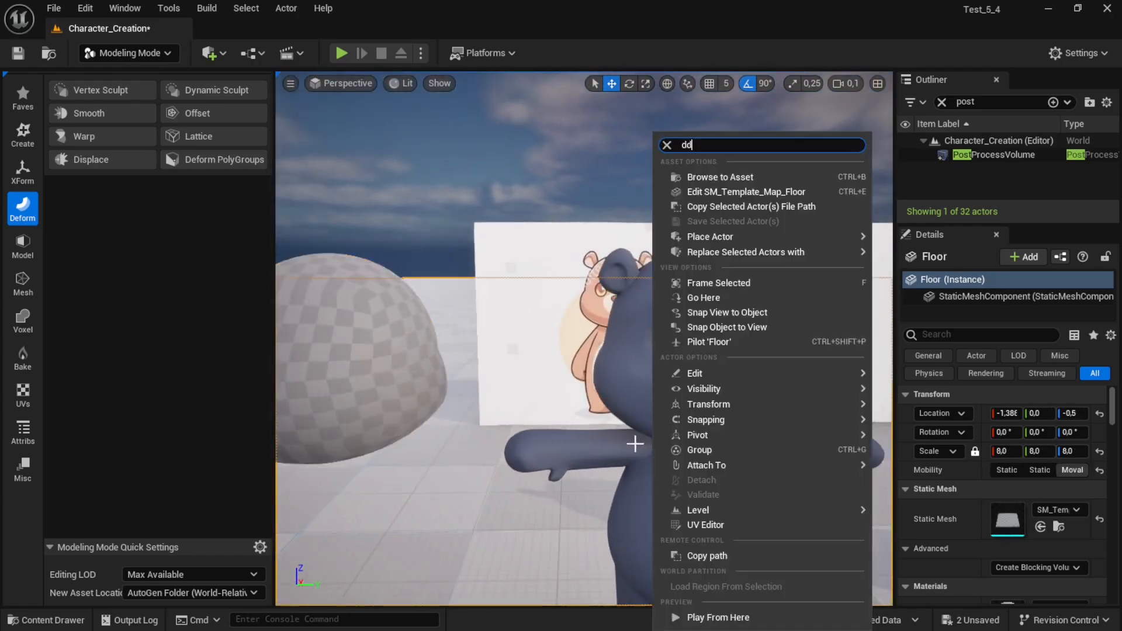
key(Escape)
key(Escape)
right_drag(639, 198, 639, 198)
key(d)
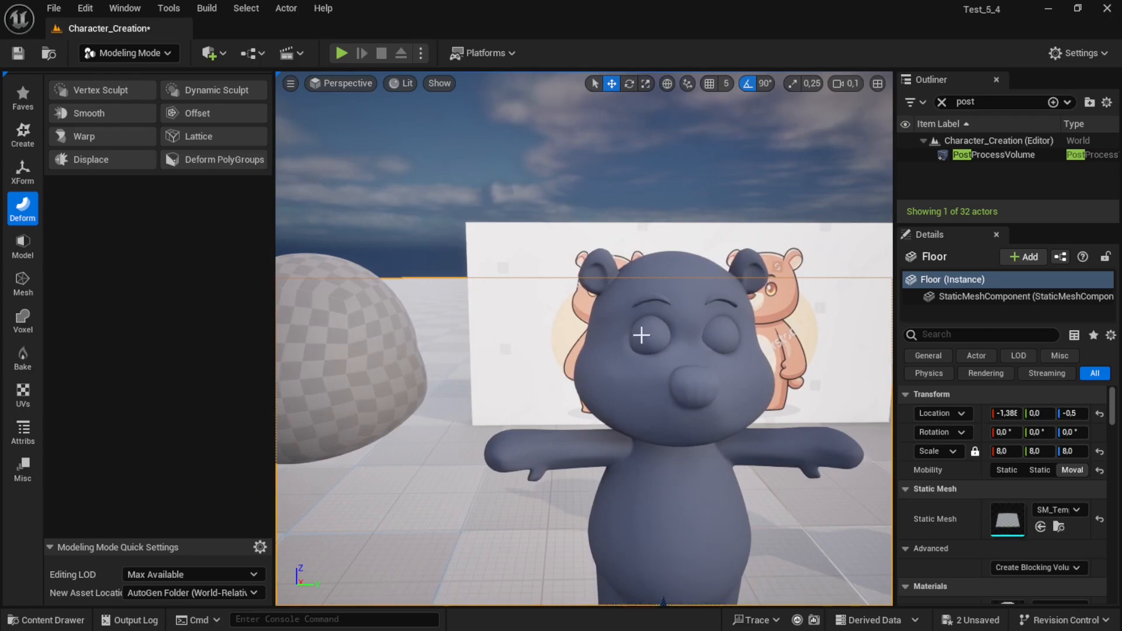
right_drag(493, 380, 563, 487)
click(563, 487)
key(s)
drag(622, 448, 594, 451)
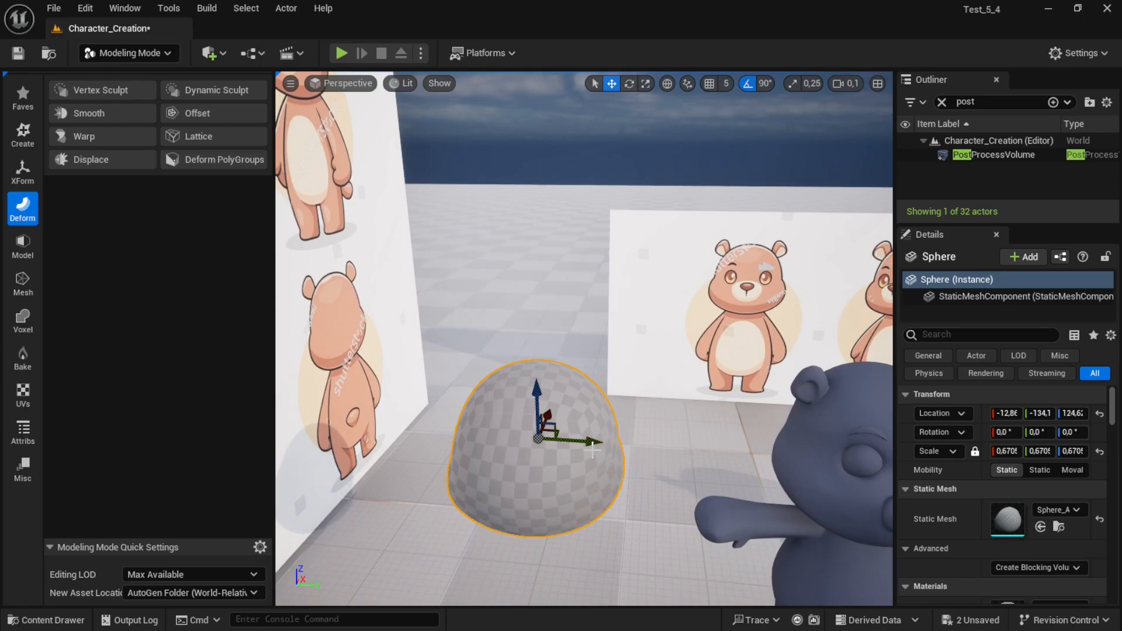
key(w)
mouse_move(594, 450)
right_down()
mouse_move(594, 486)
mouse_move(602, 453)
right_up()
key(q)
key(d)
mouse_move(351, 108)
right_down()
mouse_move(386, 111)
mouse_move(351, 107)
right_up()
key(d)
key(w)
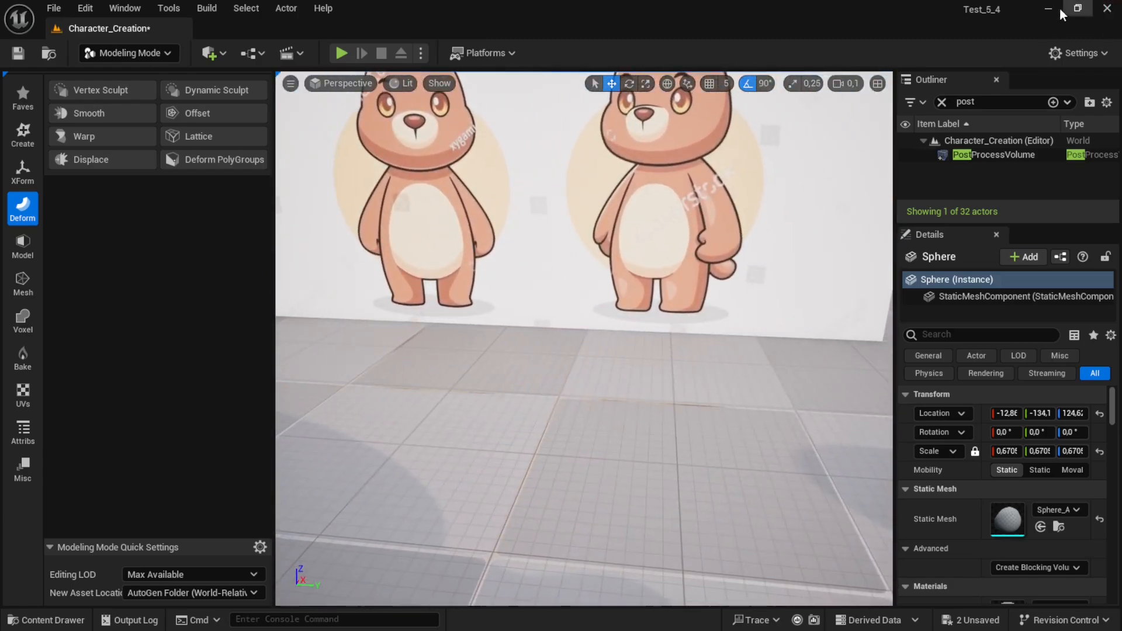
Switch to the Ep01 sculpting video on YouTube in the browser and skip ahead to about 3:55 in Body Modeling/Sculpt
click(1050, 11)
click(302, 471)
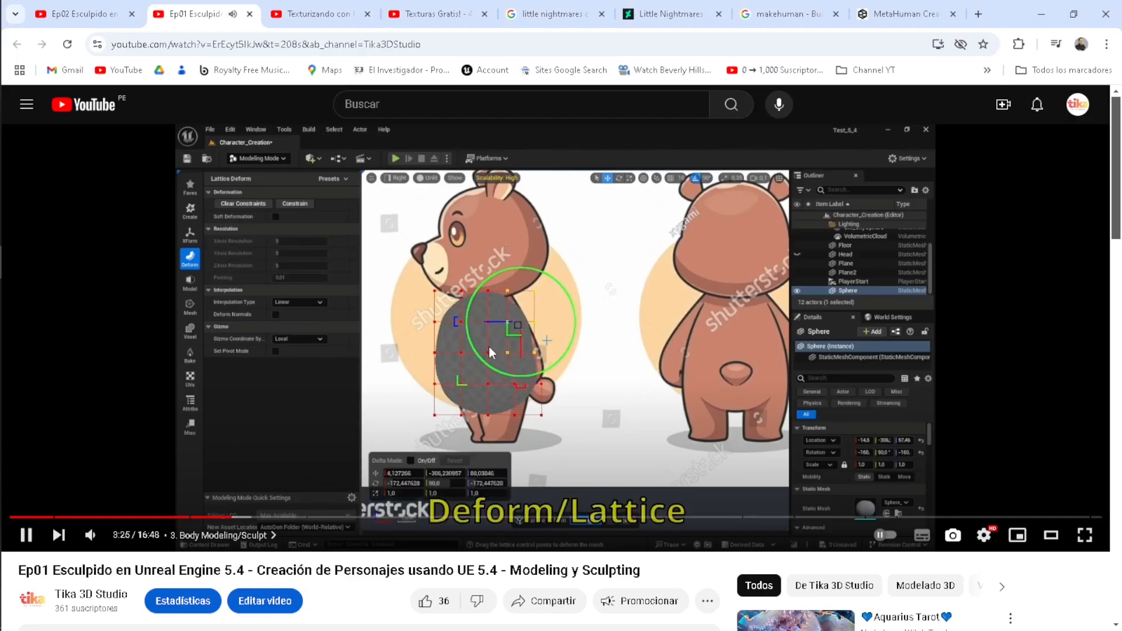
click(285, 475)
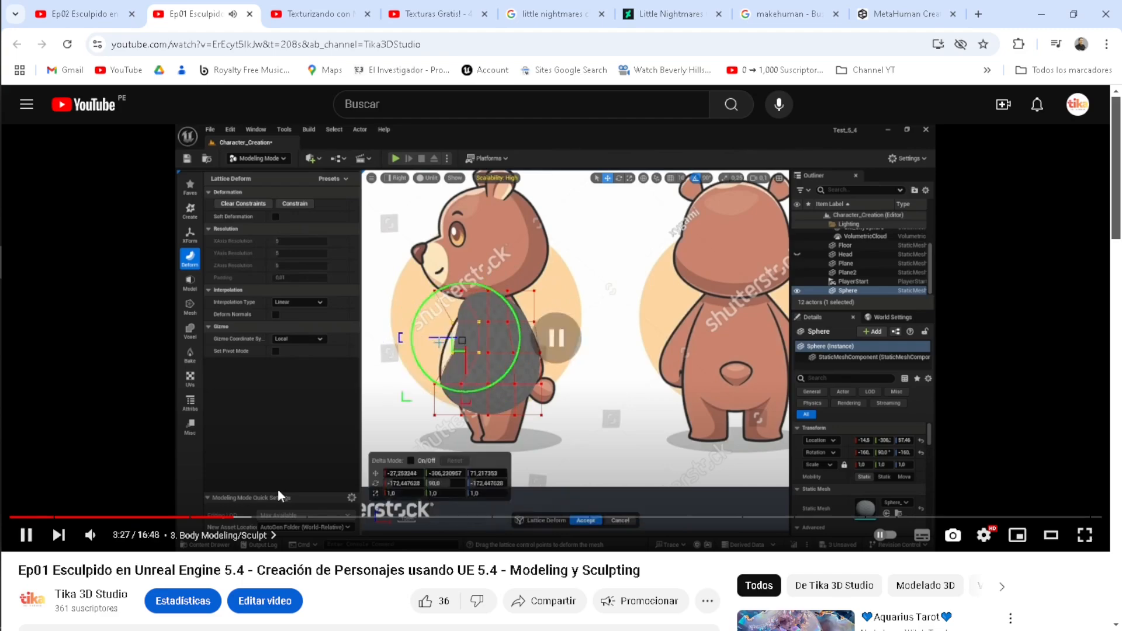
click(252, 517)
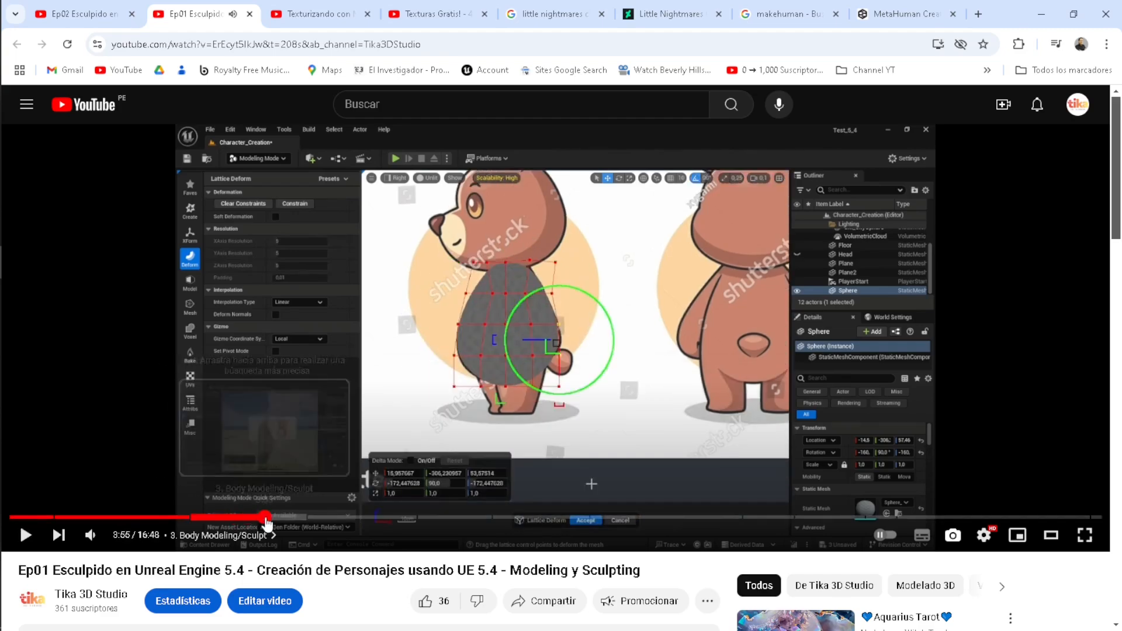
click(265, 518)
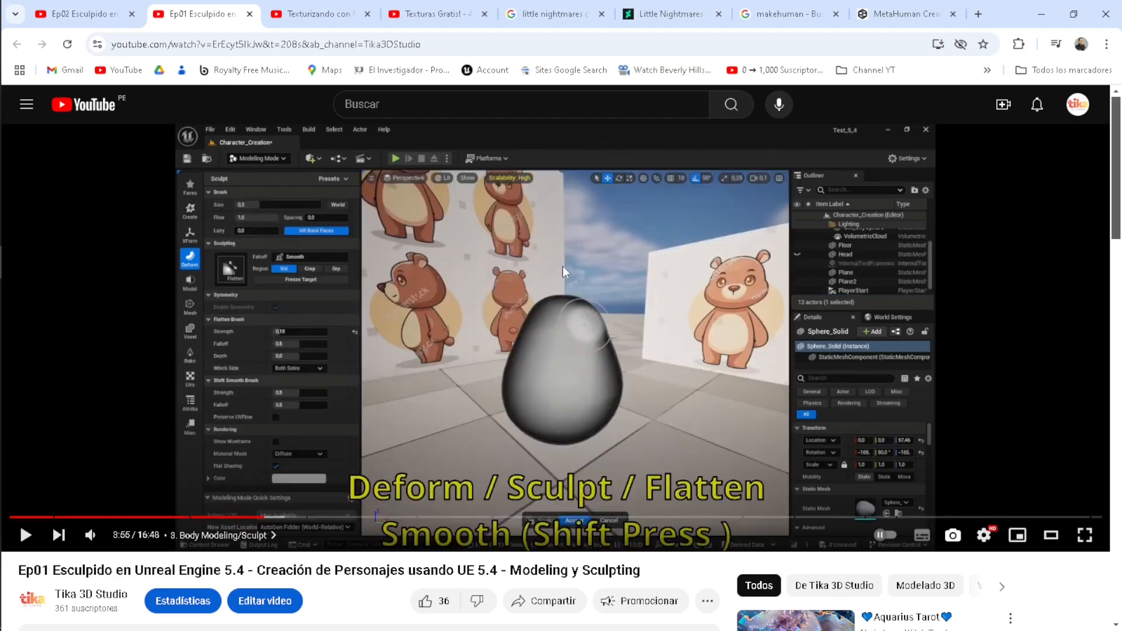
Switch back to the Unreal Editor and start Voxel Wrap on the deformed sphere
click(1041, 12)
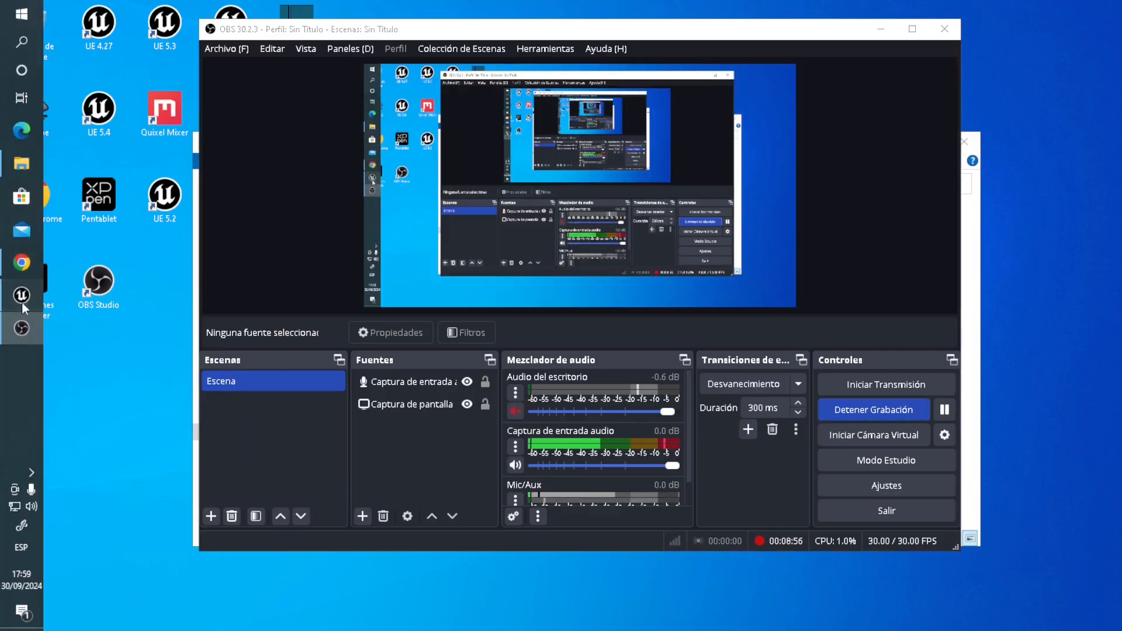
click(22, 301)
right_drag(526, 281, 436, 221)
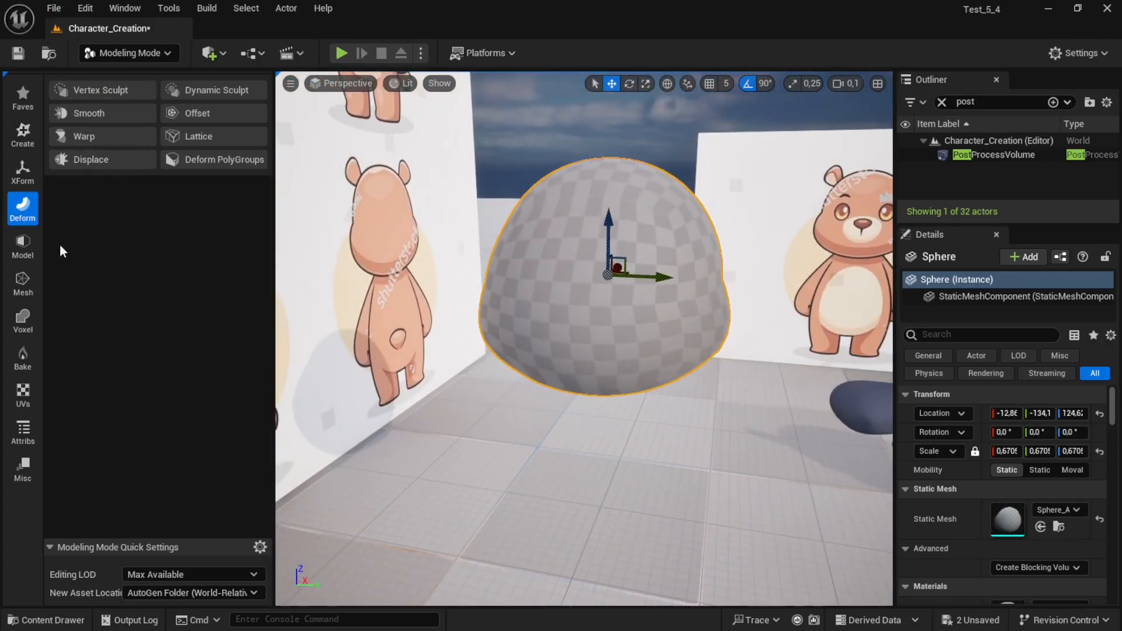
click(21, 318)
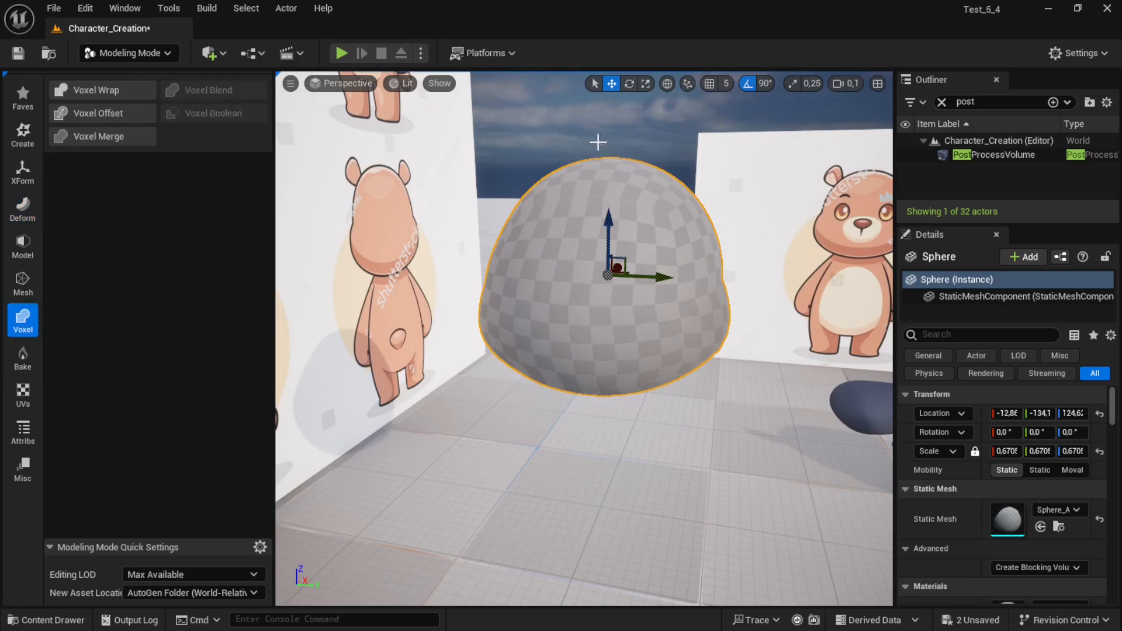
click(350, 83)
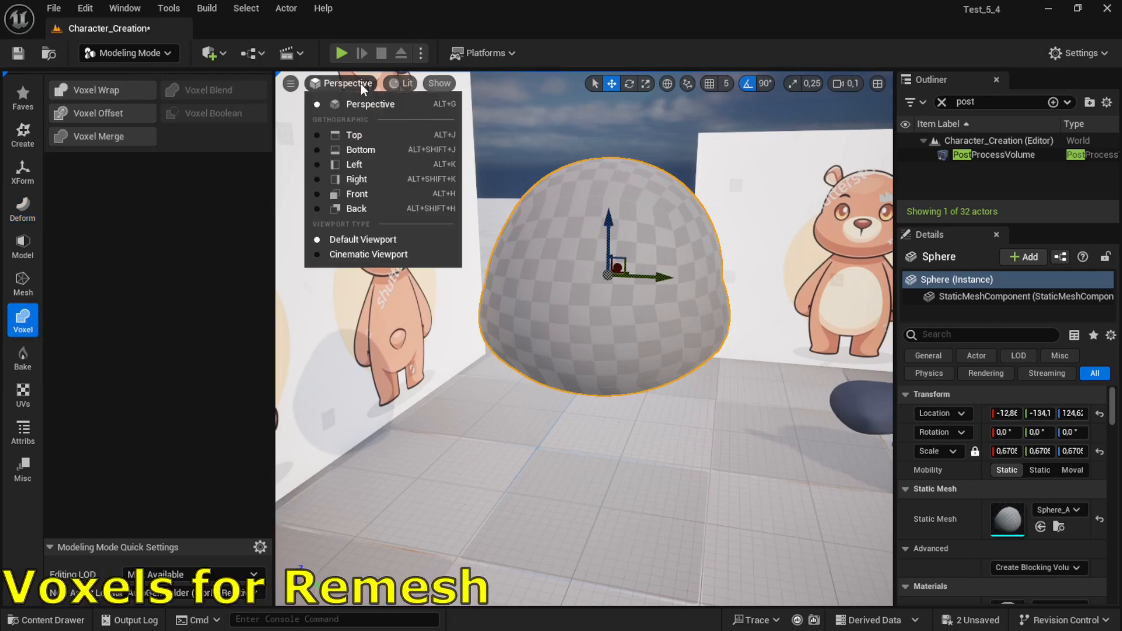
click(124, 180)
click(120, 90)
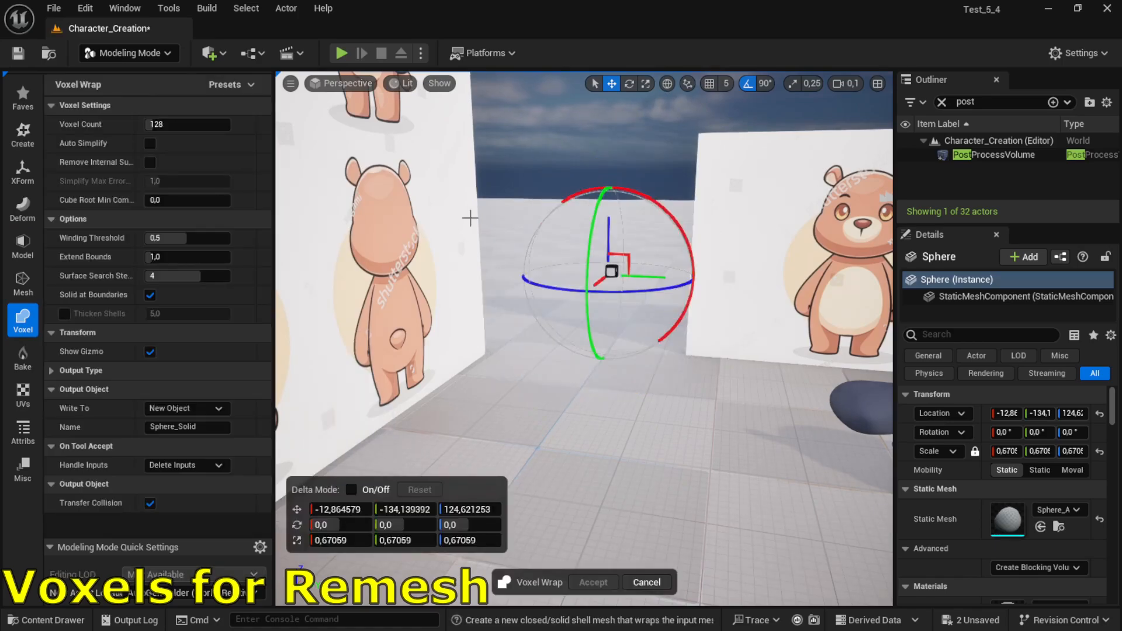
Show the viewport in Wireframe and examine the wrapped mesh's density up close
scroll(490, 150, up, 5)
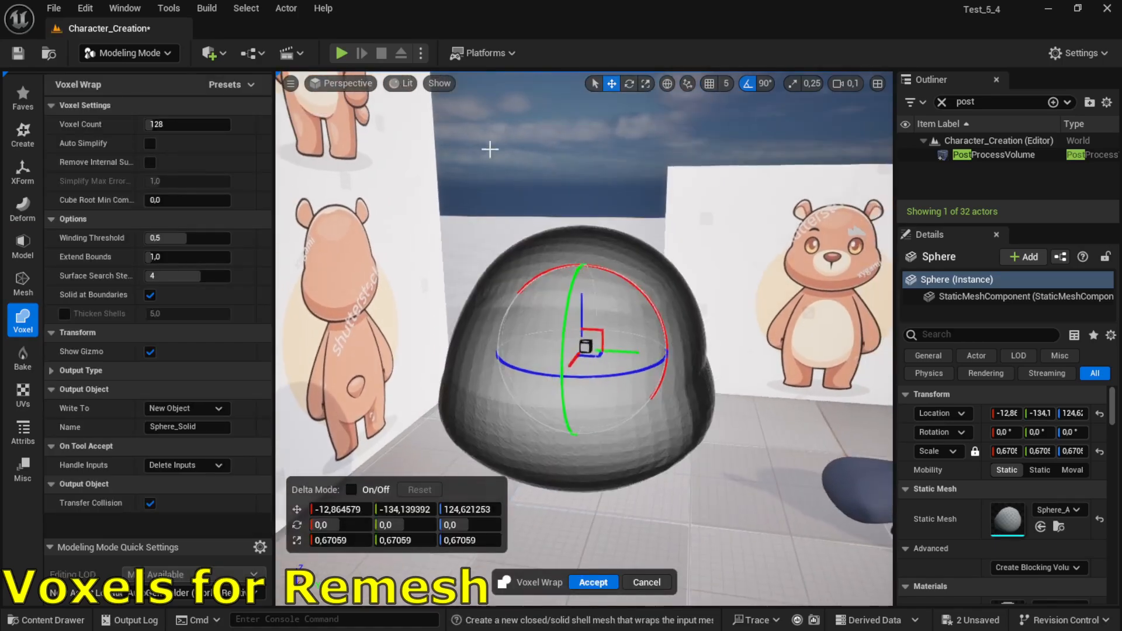
click(401, 83)
click(447, 171)
scroll(521, 266, up, 5)
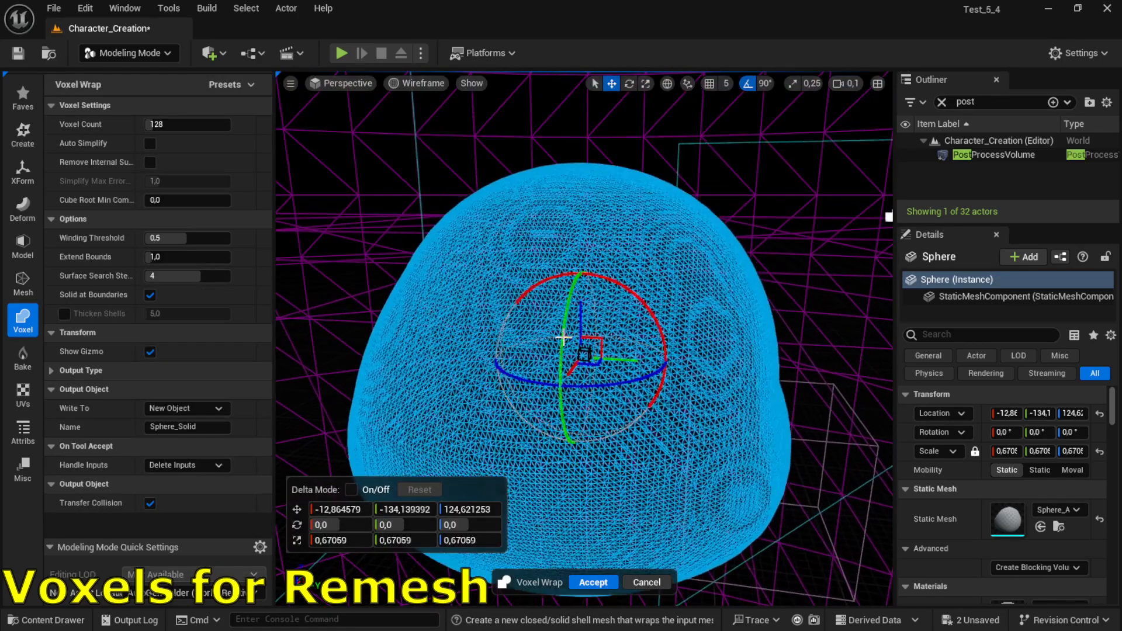
right_drag(588, 333, 604, 333)
key(s)
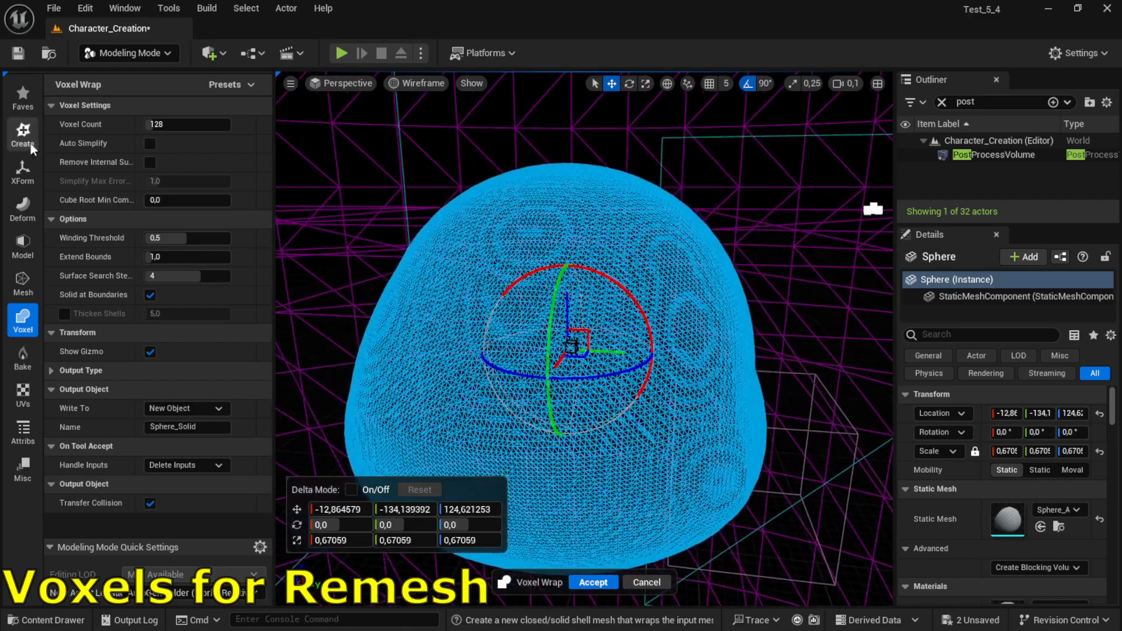
Set the Voxel Count to 256, switch the viewport back to Lit and accept the voxel wrap
click(201, 126)
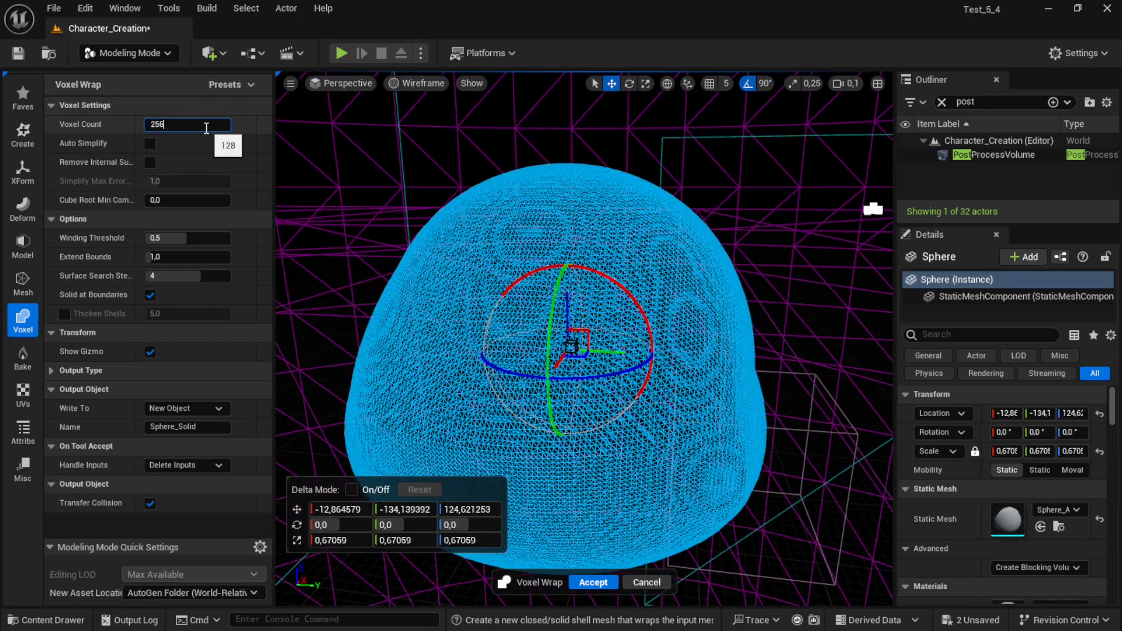
click(244, 147)
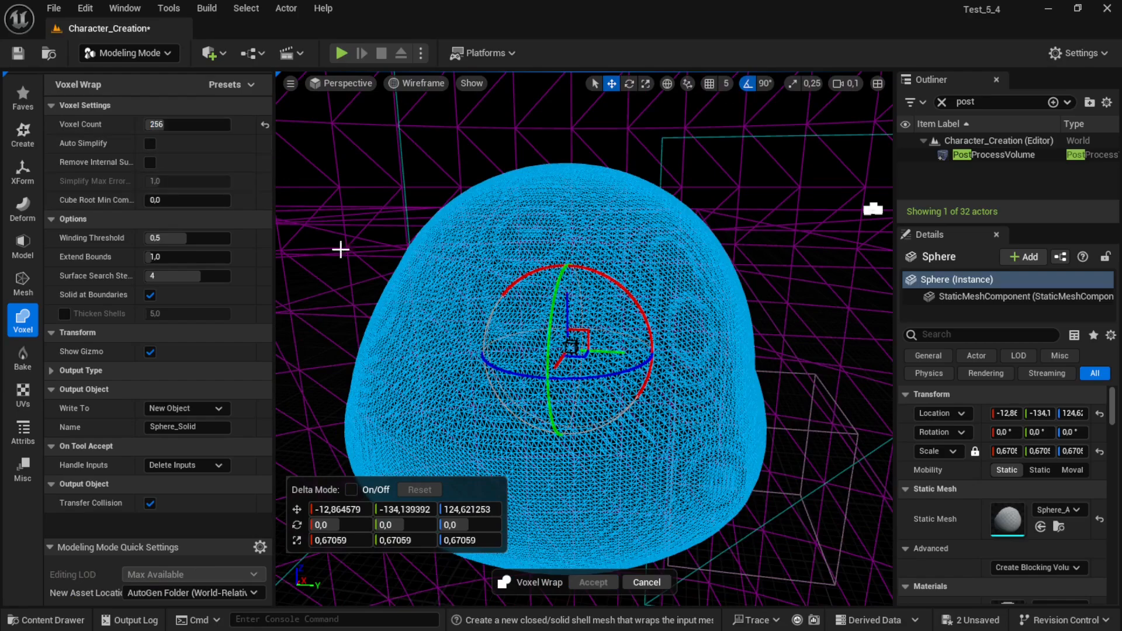
right_drag(526, 292, 570, 328)
right_drag(366, 292, 366, 293)
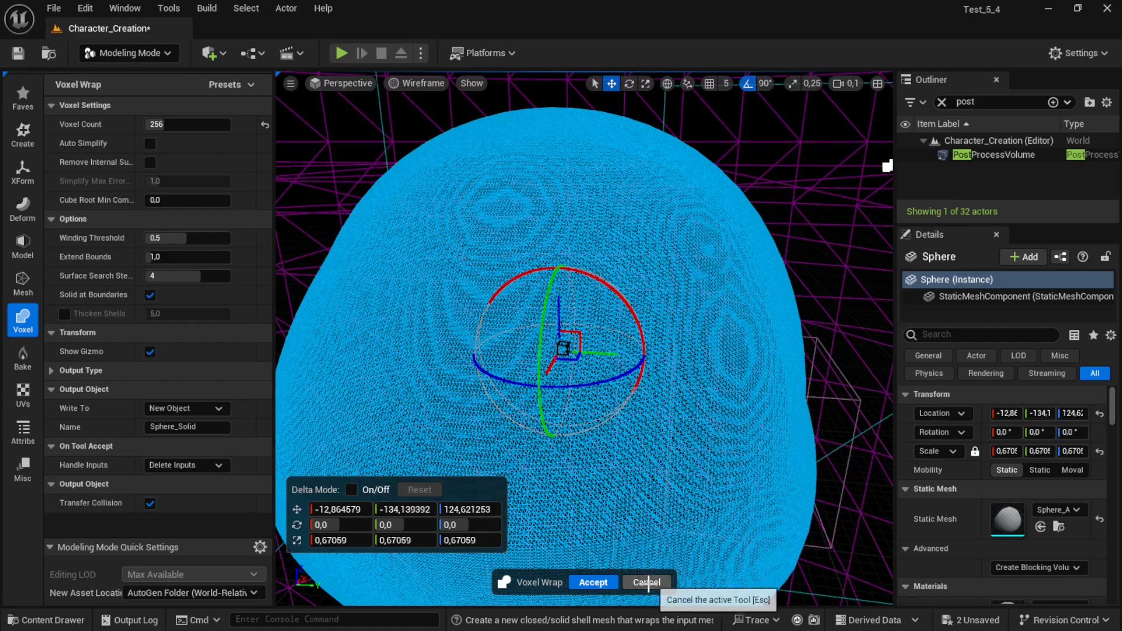
click(417, 84)
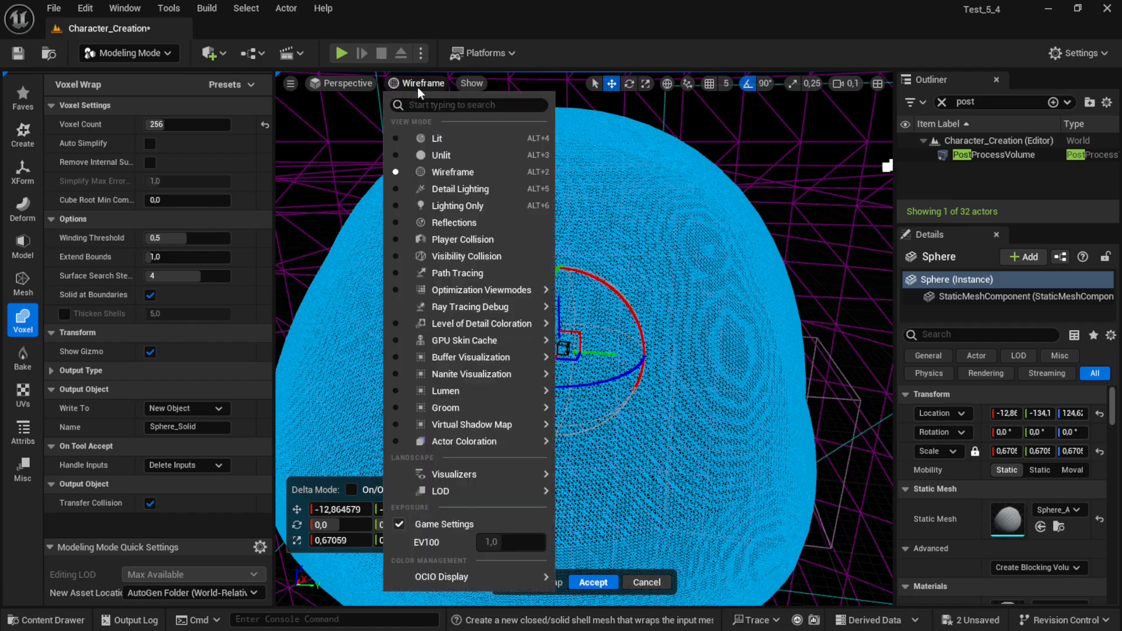
click(434, 138)
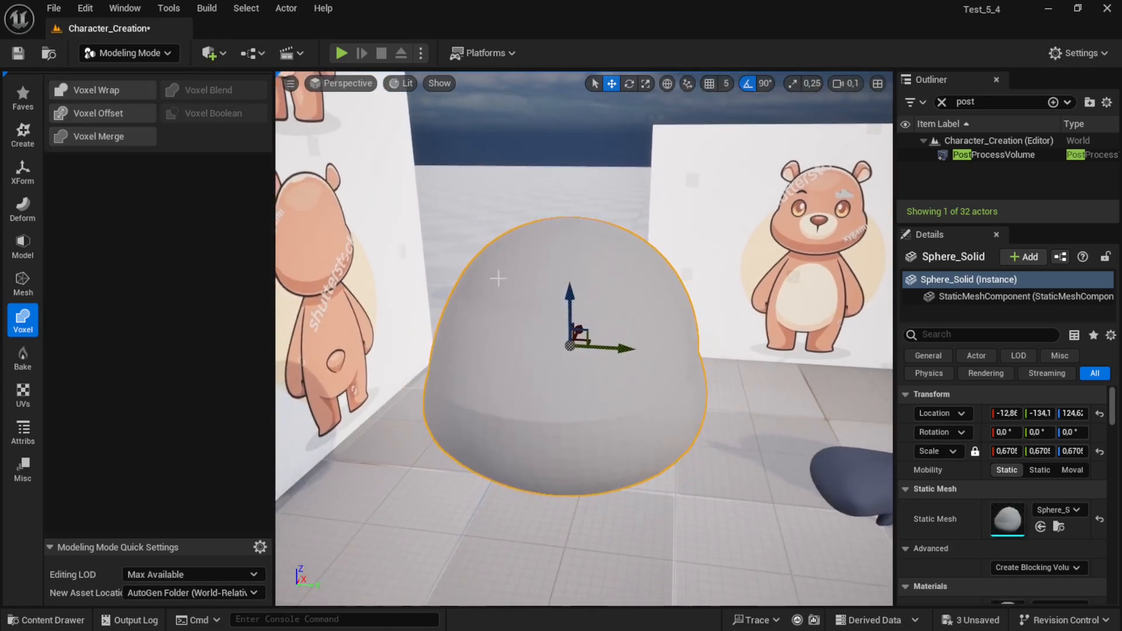
Start Vertex Sculpt on the voxel-wrapped head, view it from another side and open the brush types
click(28, 209)
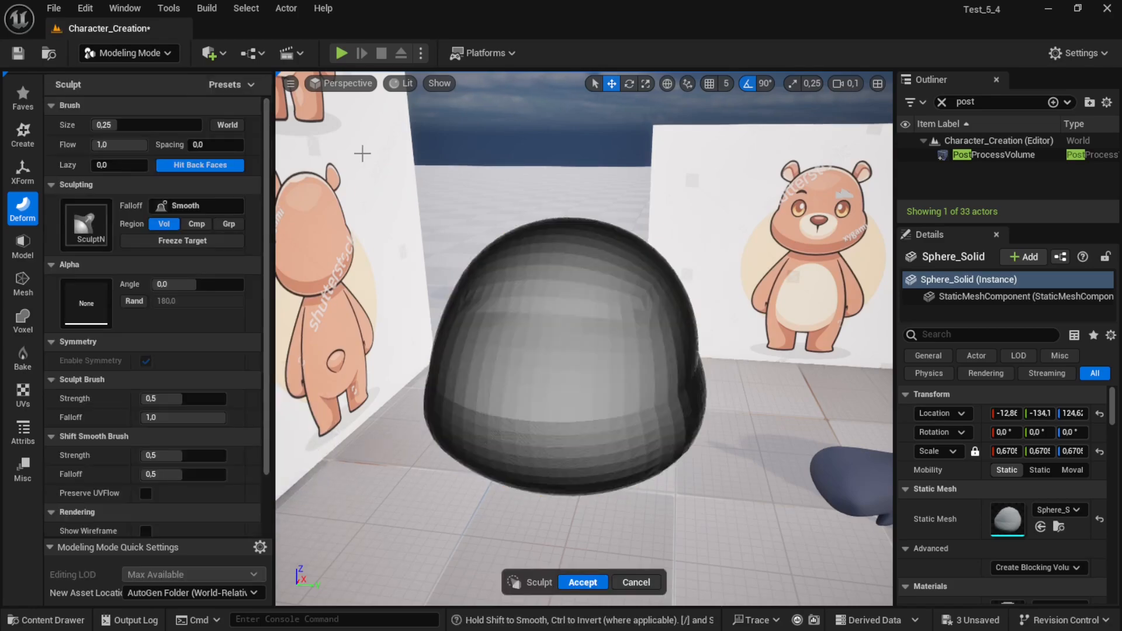
right_drag(362, 153, 363, 199)
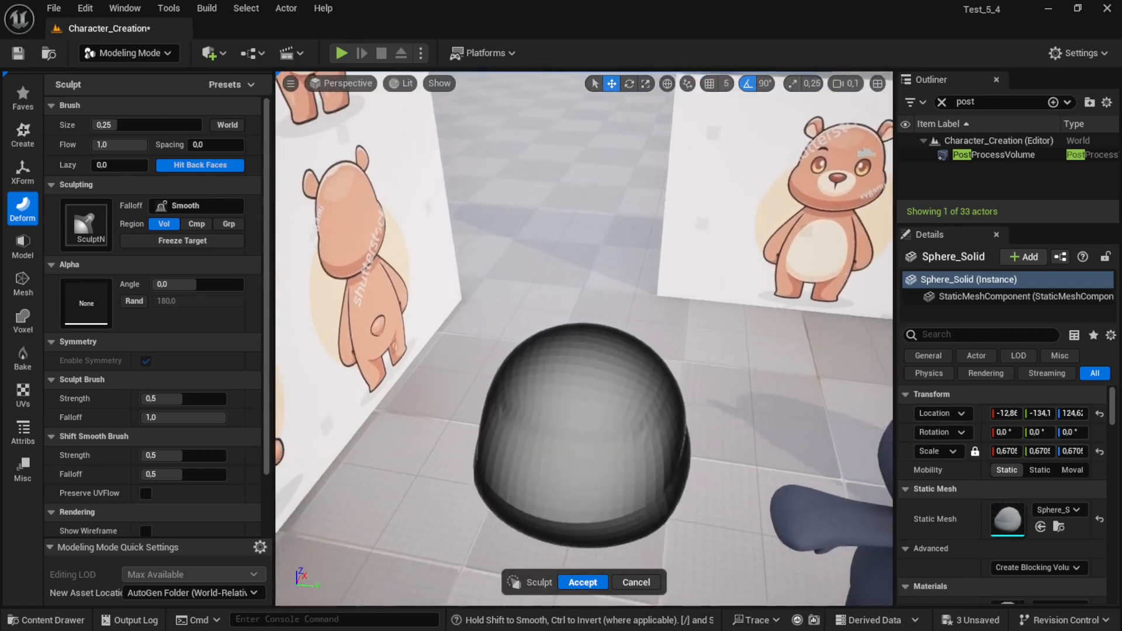
key(w)
key(q)
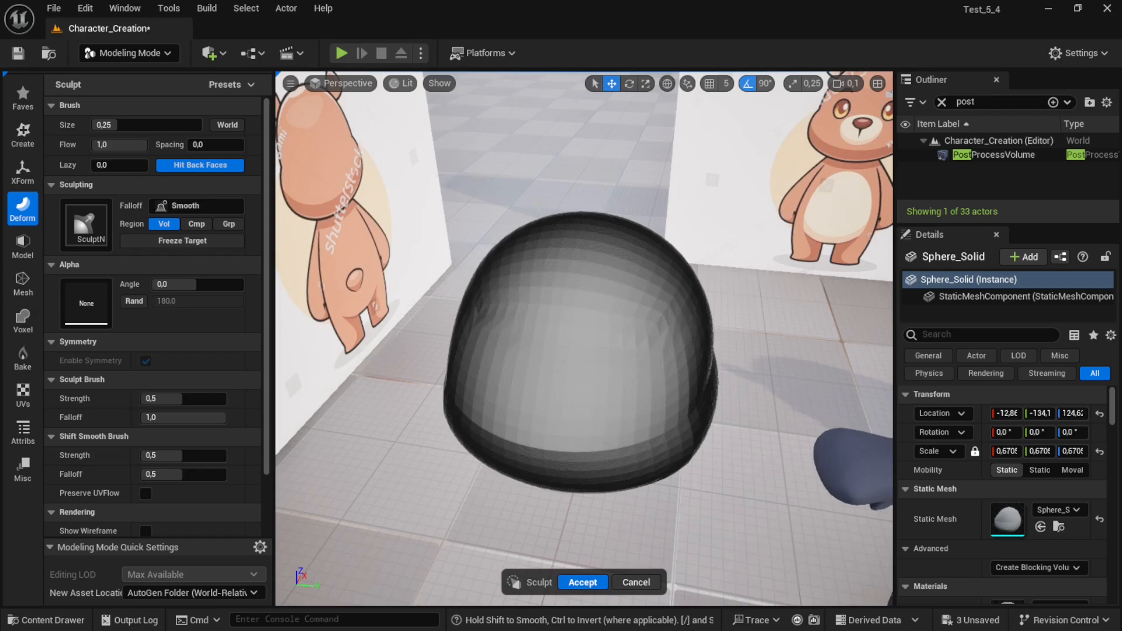
mouse_move(656, 313)
right_down()
mouse_move(614, 326)
mouse_move(538, 296)
mouse_move(601, 296)
mouse_move(501, 275)
mouse_move(639, 321)
mouse_move(521, 332)
right_up()
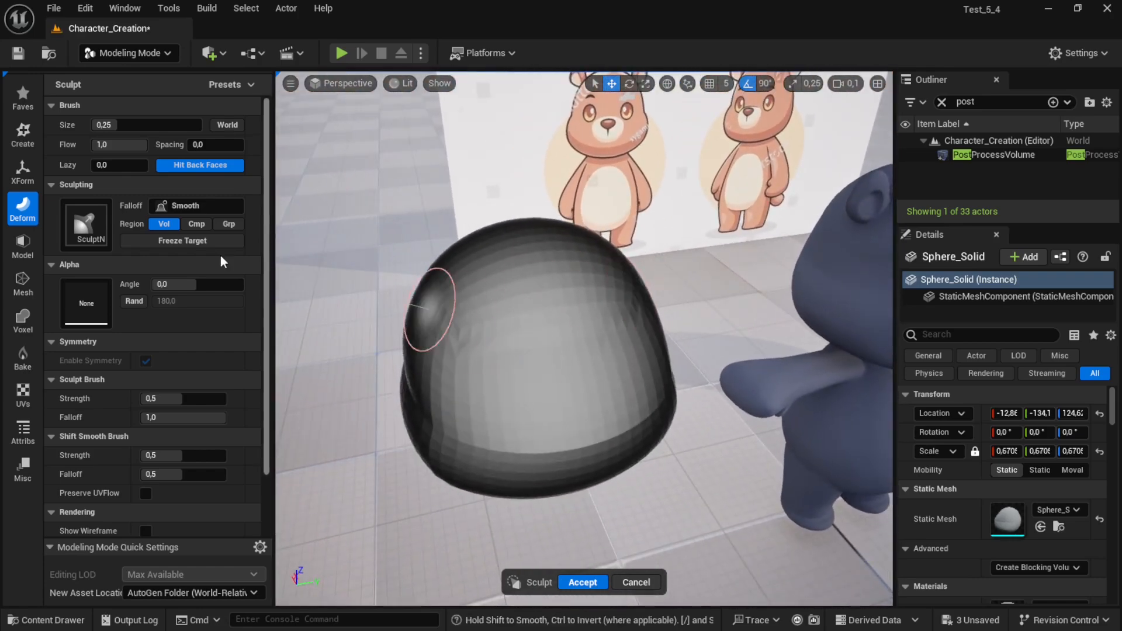
click(89, 228)
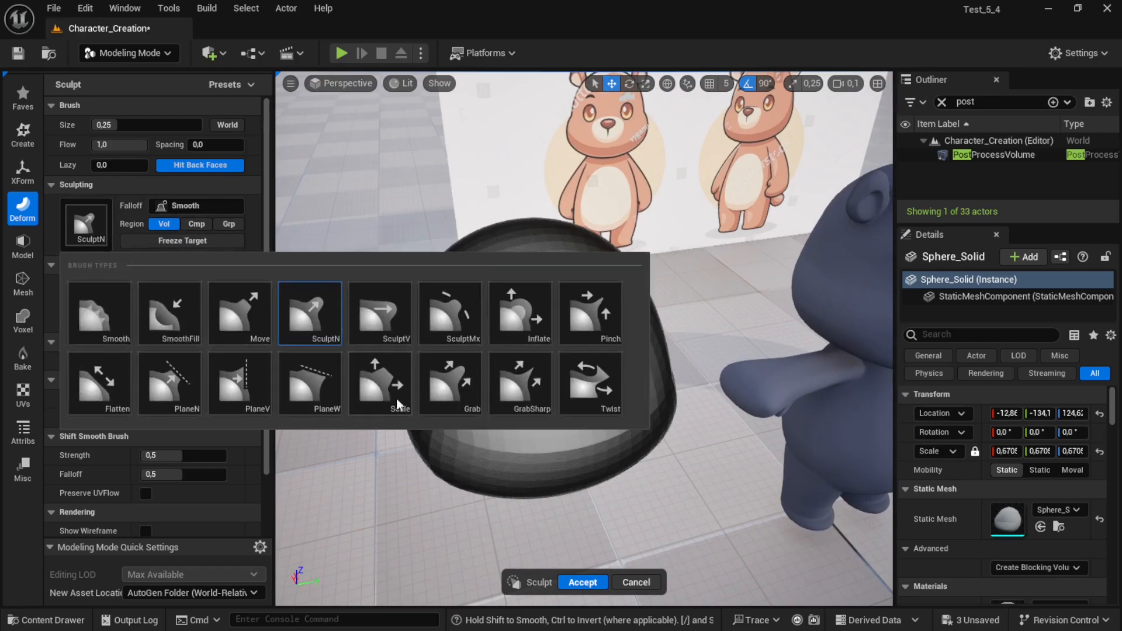
Switch to the browser and open the video list of the Tika 3D Studio YouTube channel
key(super)
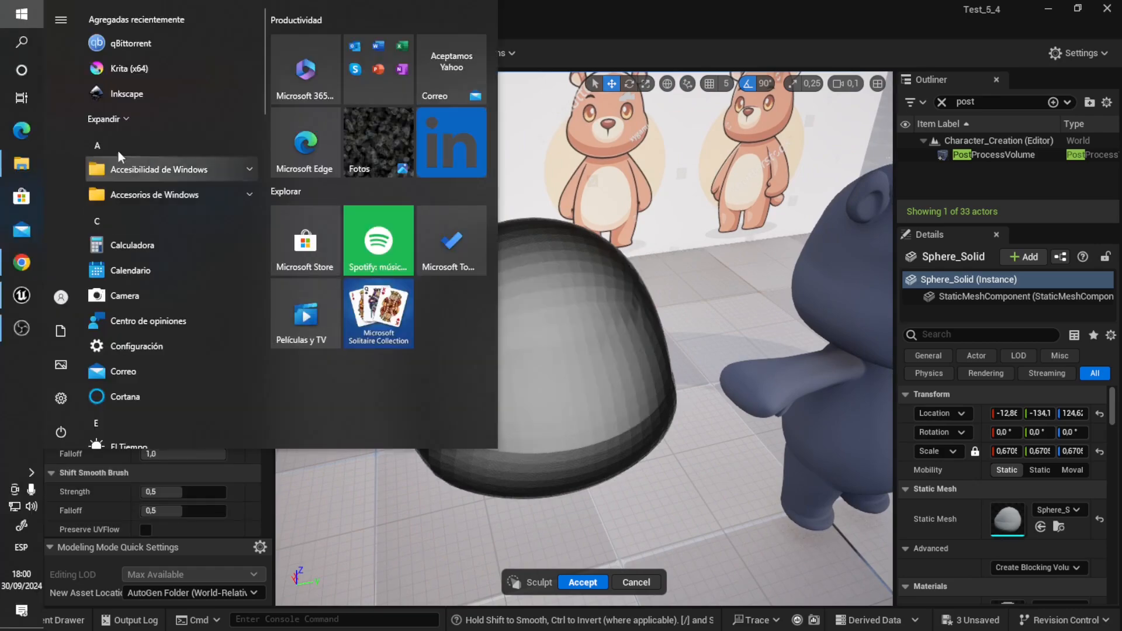
click(29, 267)
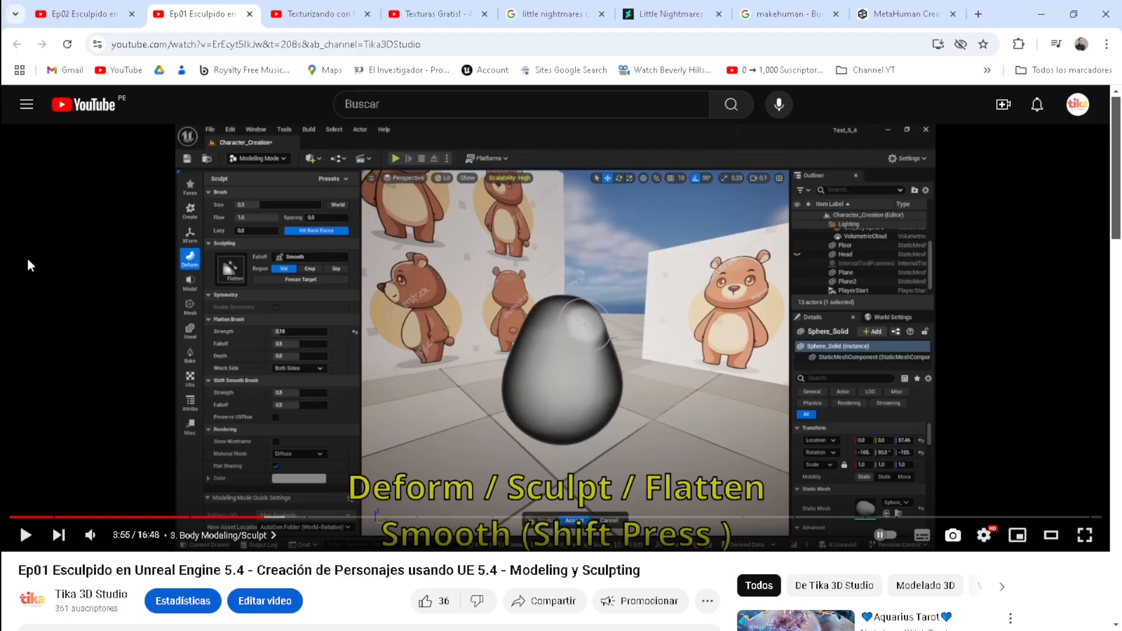
click(331, 18)
click(436, 17)
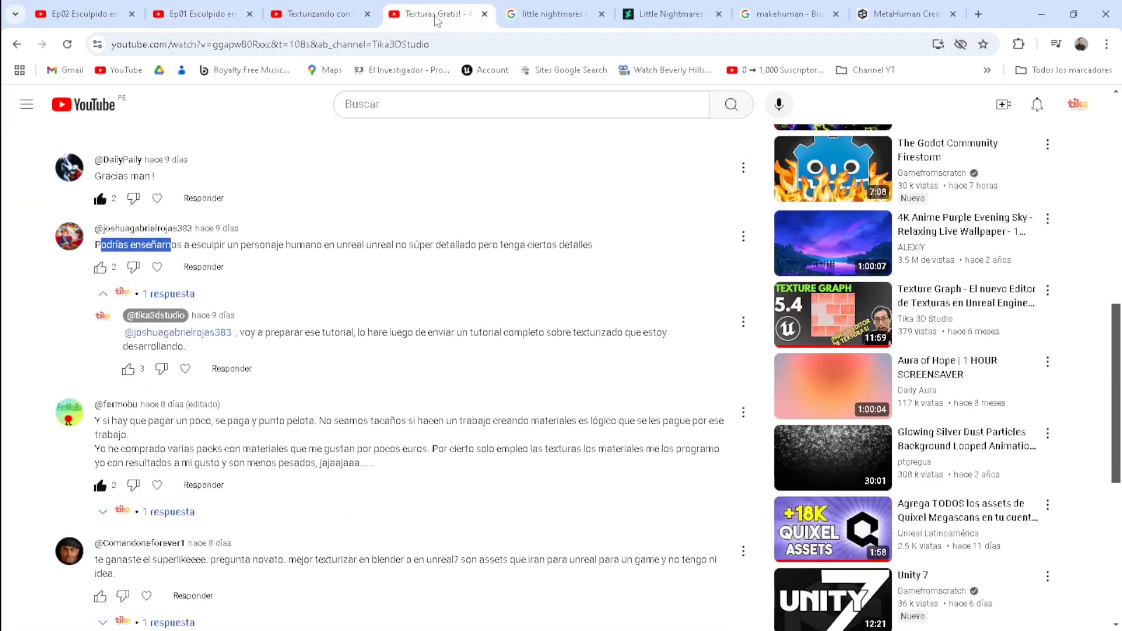
click(79, 16)
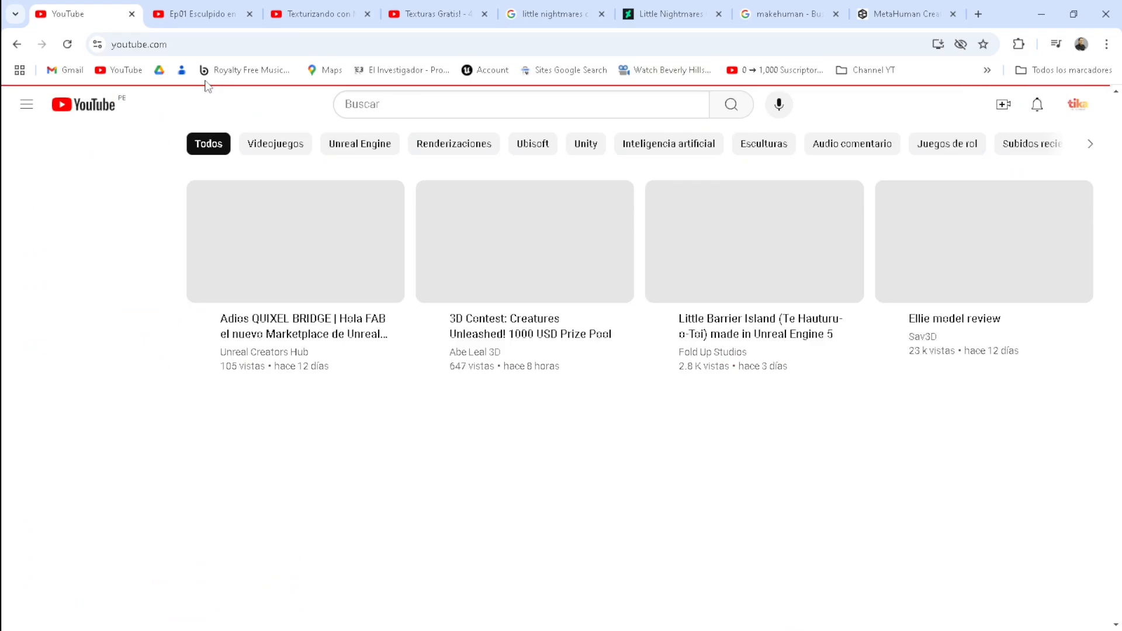
click(77, 282)
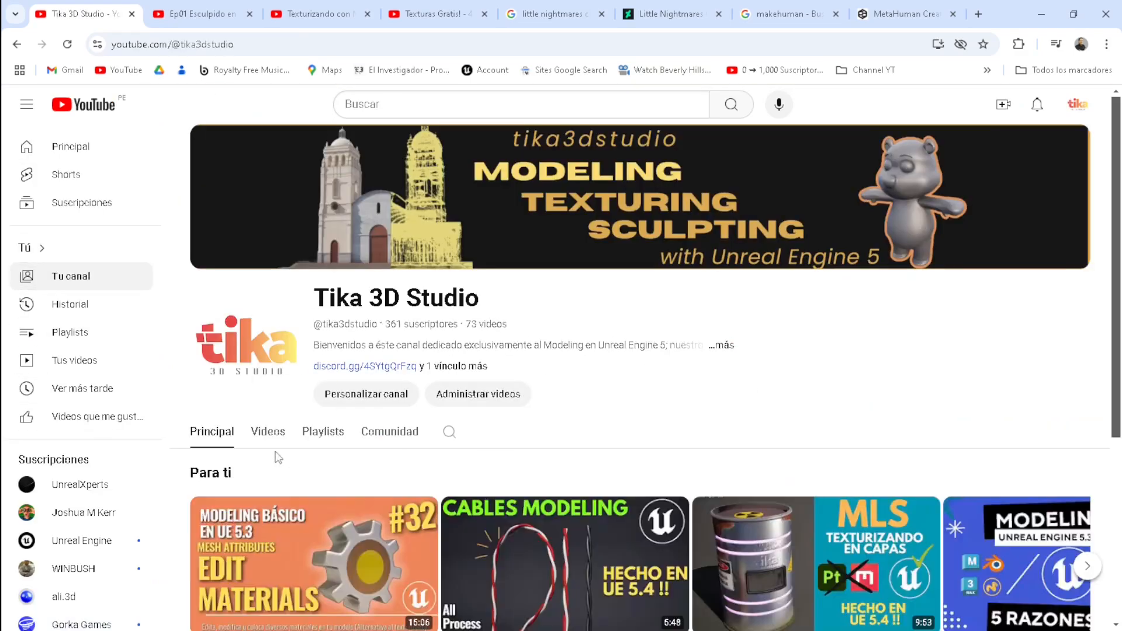
click(268, 434)
Browse the channel's videos down to the Sculpting Básico en UE 5.3 Vertex Sculpt series
scroll(579, 407, down, 20)
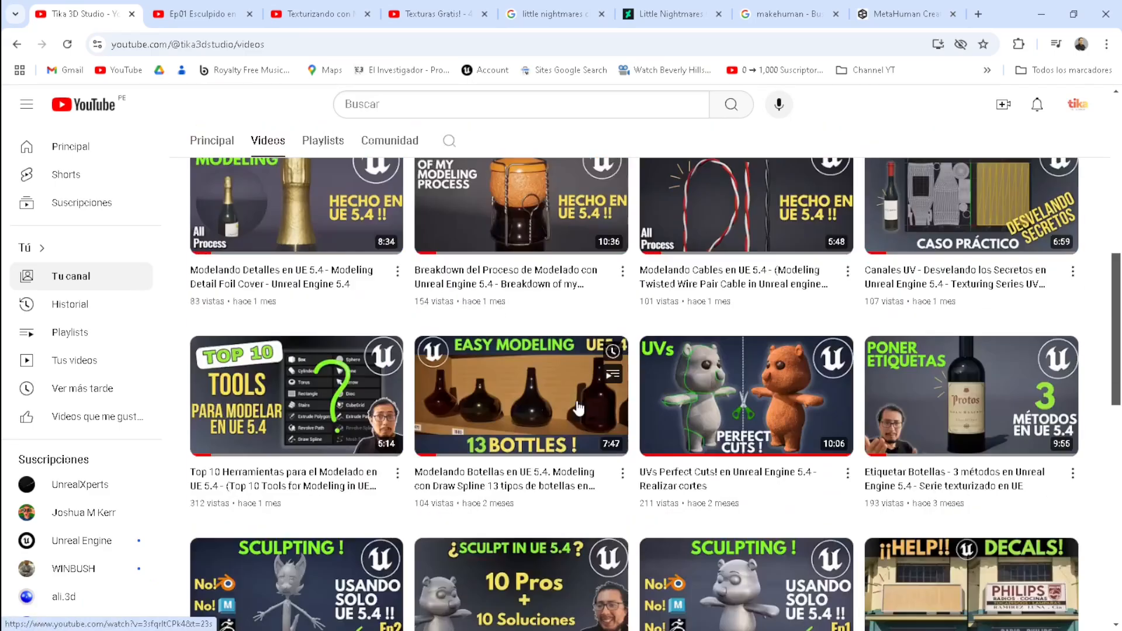
scroll(579, 408, down, 9)
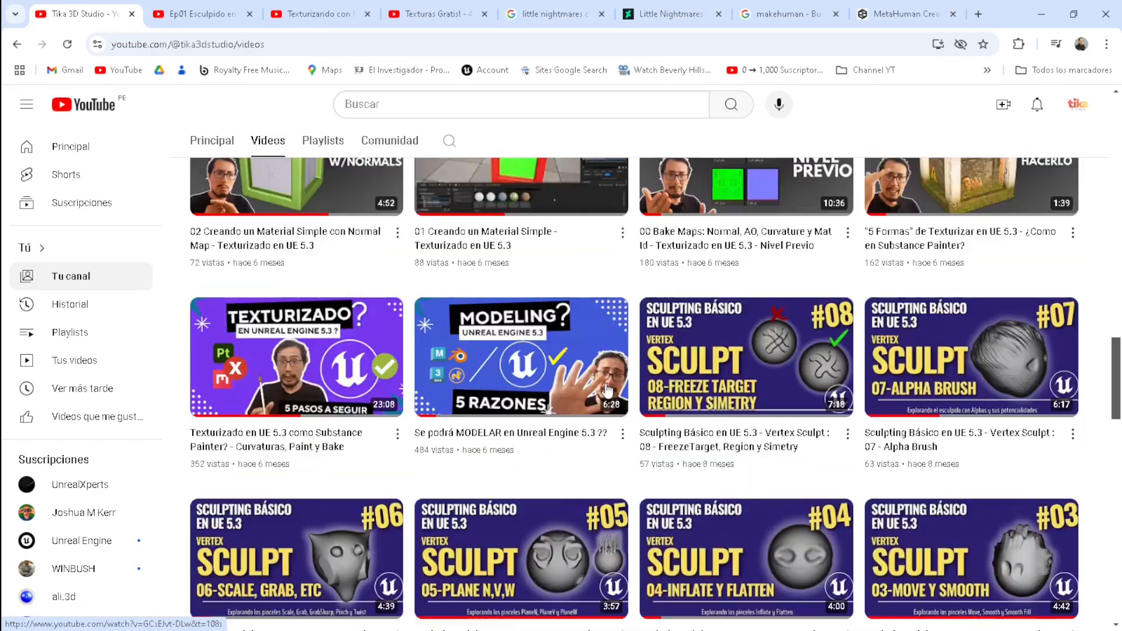
scroll(605, 389, up, 3)
scroll(599, 397, down, 3)
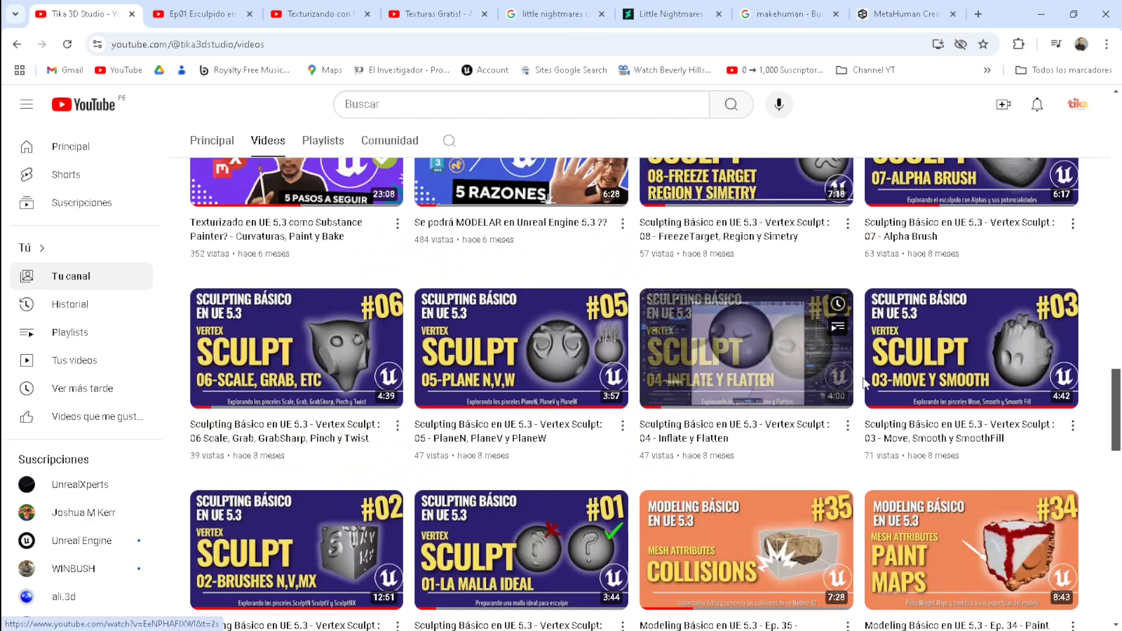
scroll(877, 327, up, 1)
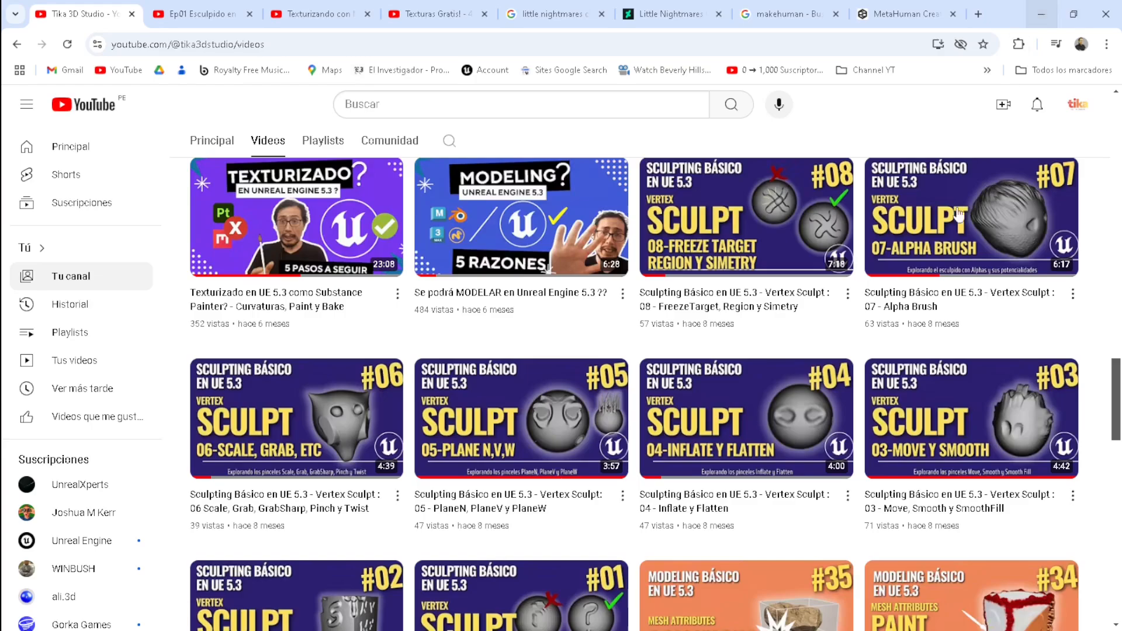
scroll(754, 420, up, 1)
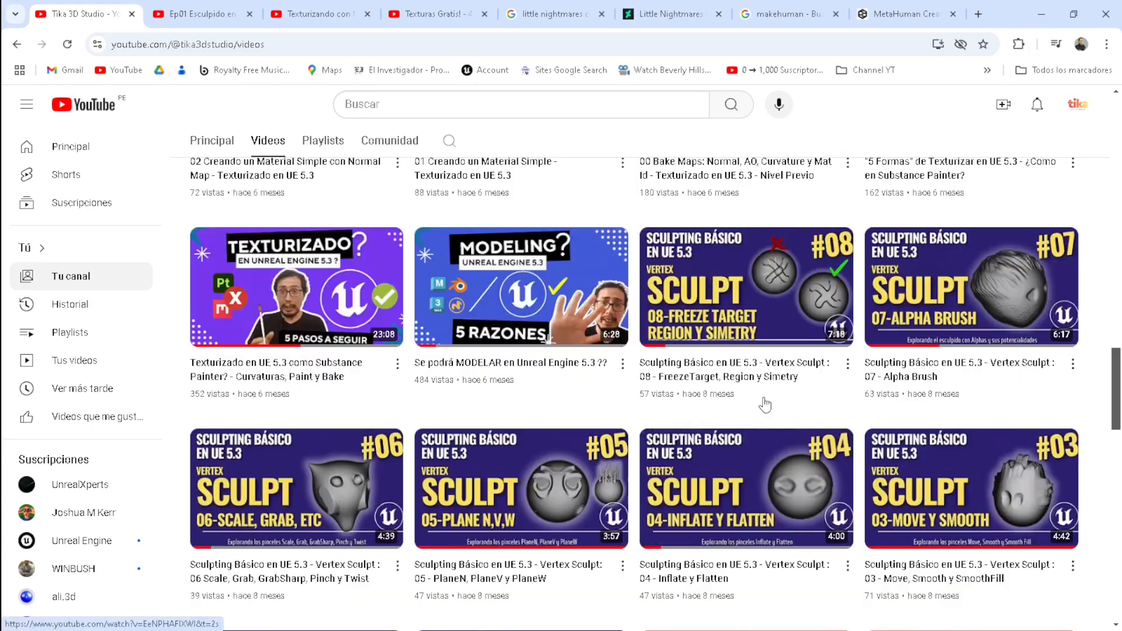
Return to the Unreal Editor, try a Move brush stroke across the head's surface and undo it
click(1045, 15)
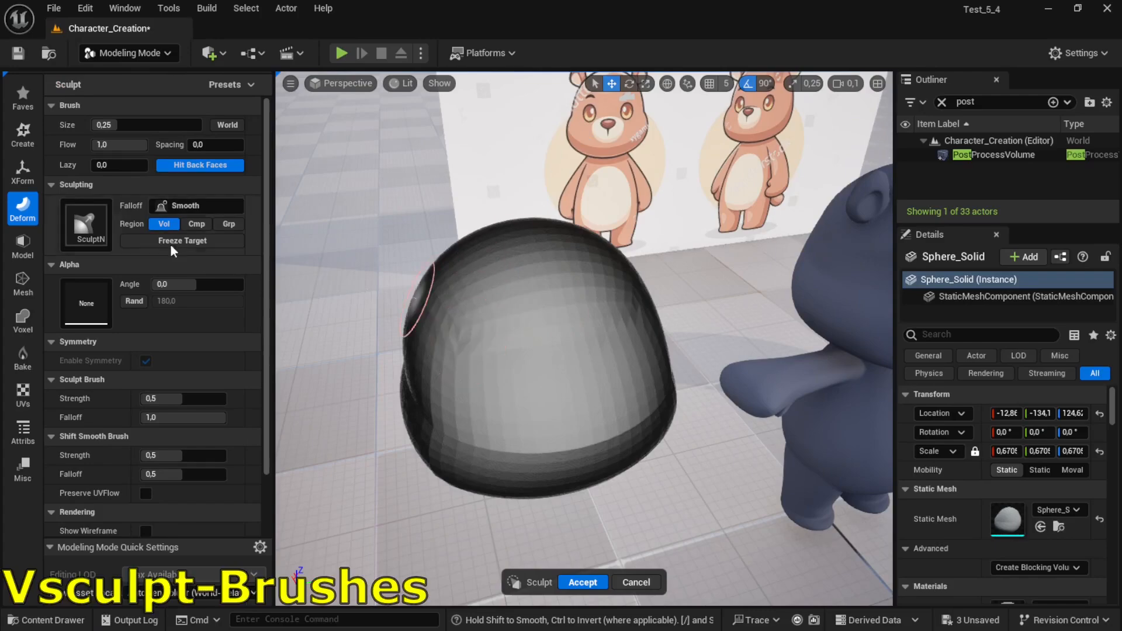
click(106, 238)
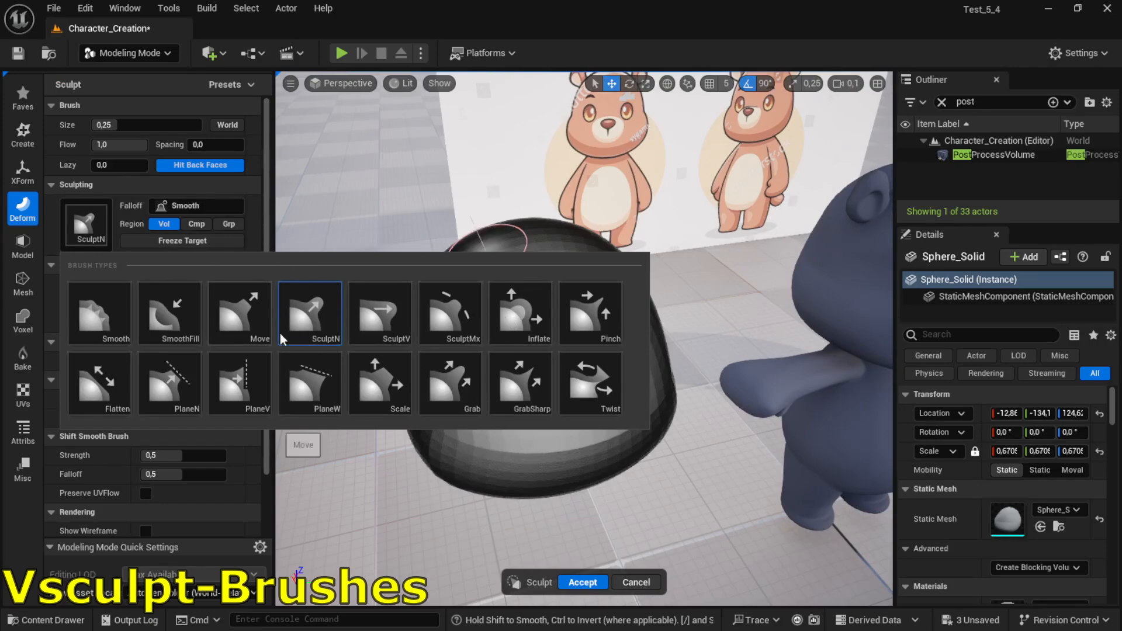
click(252, 322)
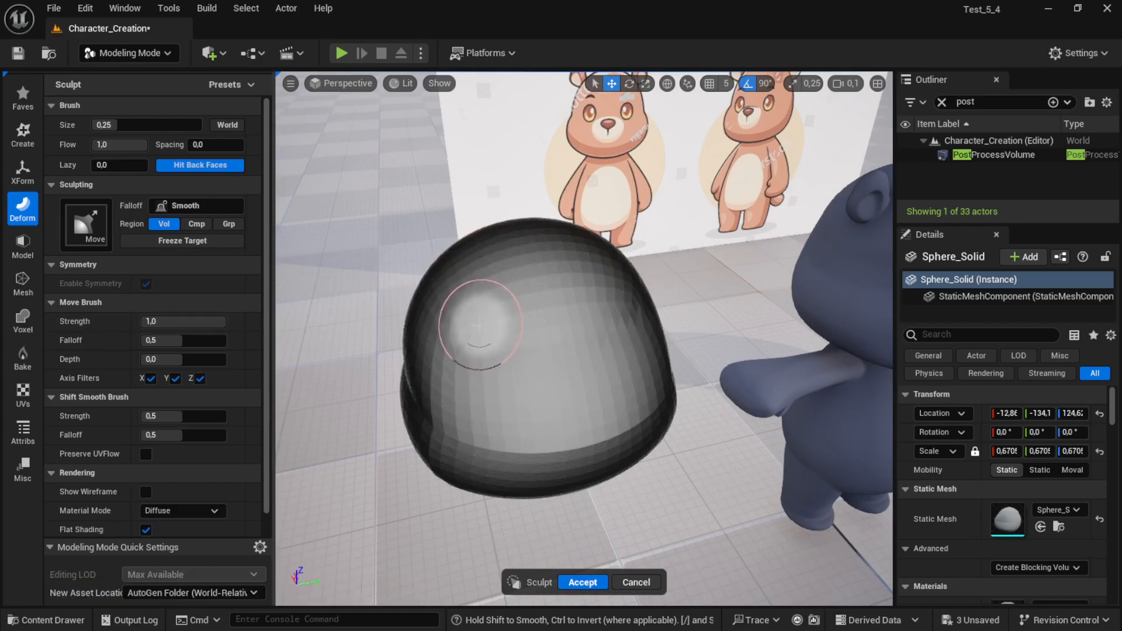
mouse_move(450, 331)
mouse_down()
mouse_move(450, 403)
mouse_move(497, 444)
mouse_move(552, 366)
mouse_move(555, 335)
mouse_up()
key(ctrl+z)
key(ctrl+z)
key(ctrl+z)
key(ctrl+z)
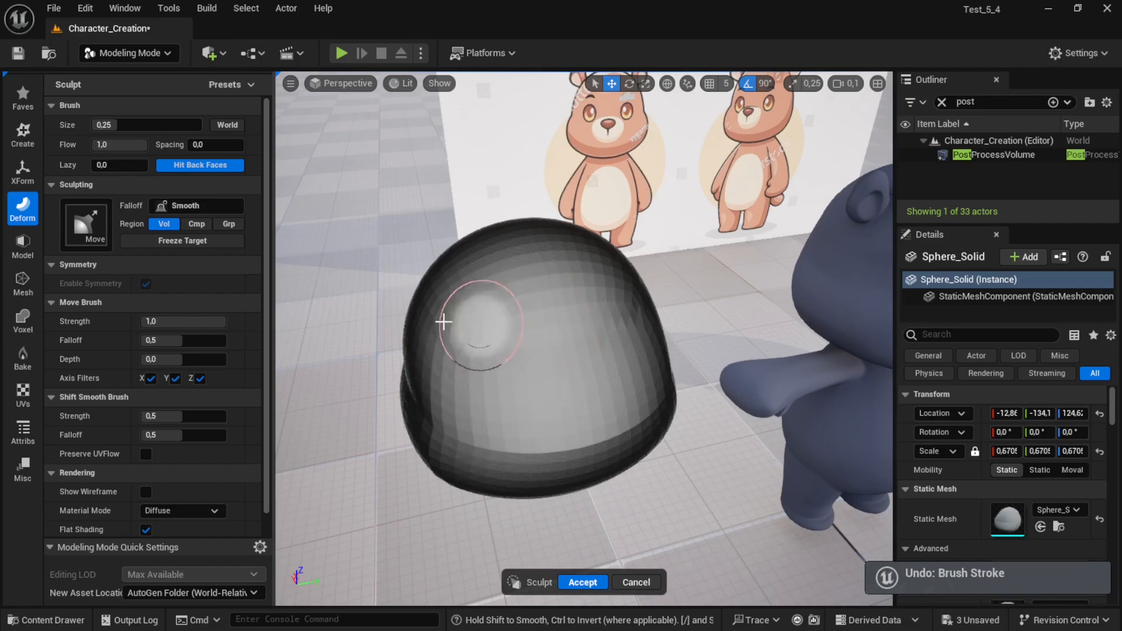
Try a SculptN brush stroke on the front of the head and undo it
click(105, 247)
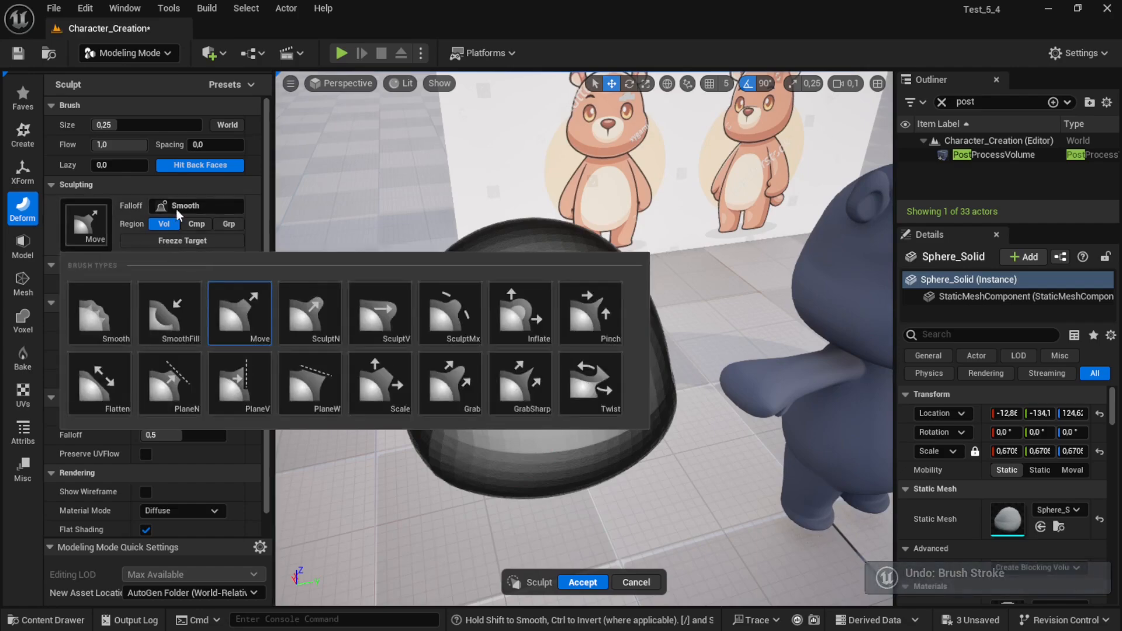
click(317, 329)
drag(523, 319, 526, 326)
key(ctrl+z)
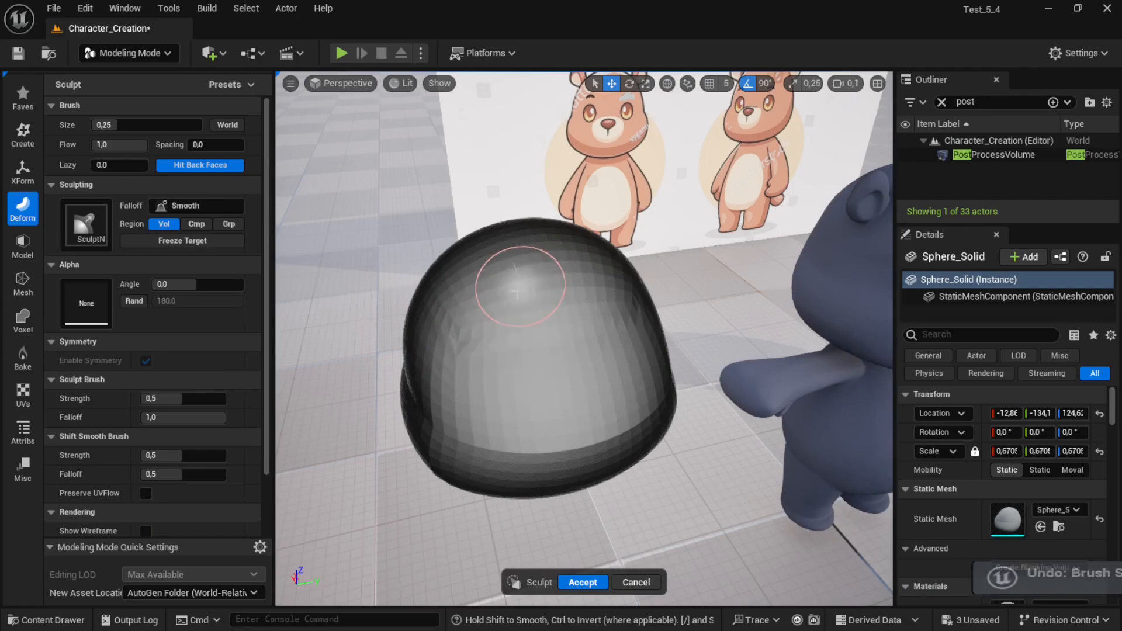
Try the Flatten brush on the front of the head, and pull a lump out of its side with the Move brush
click(100, 232)
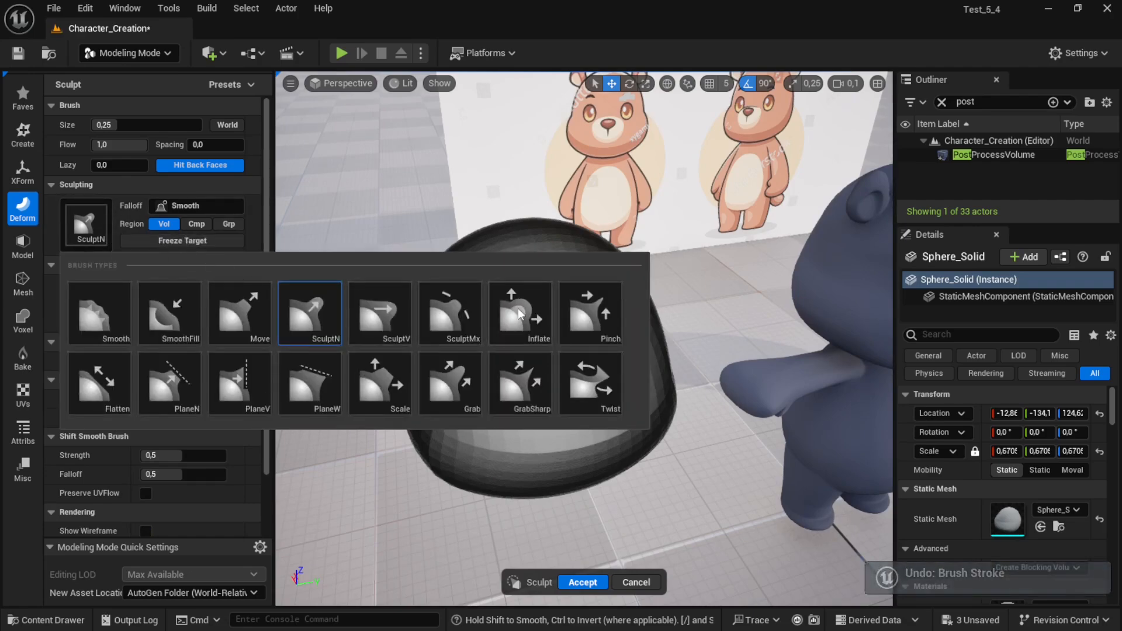
click(112, 389)
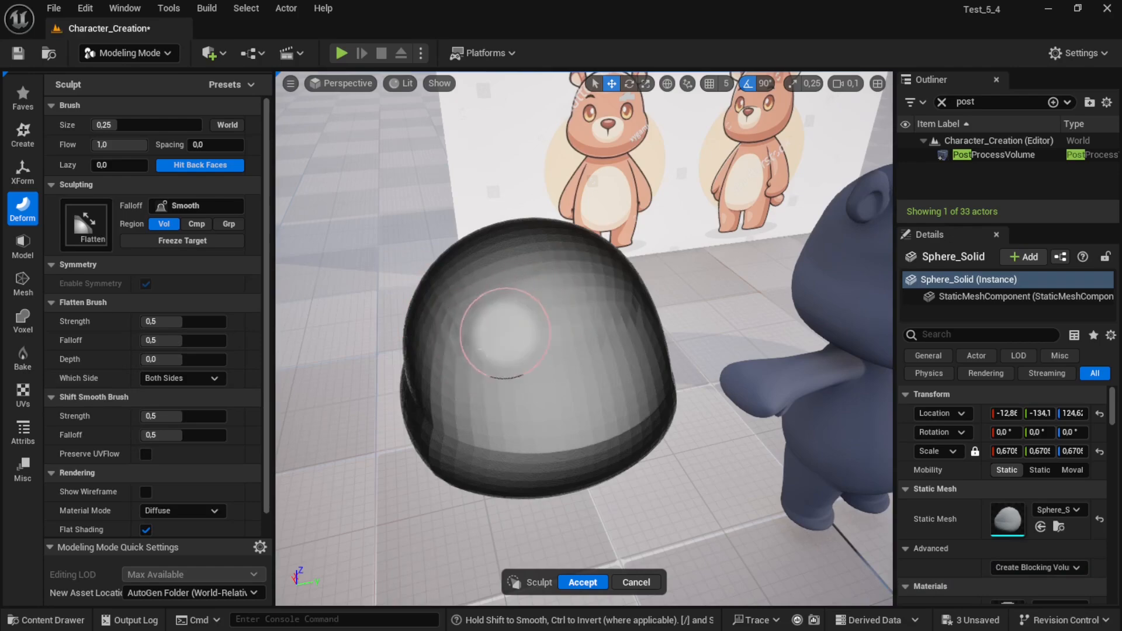
right_drag(530, 326, 570, 349)
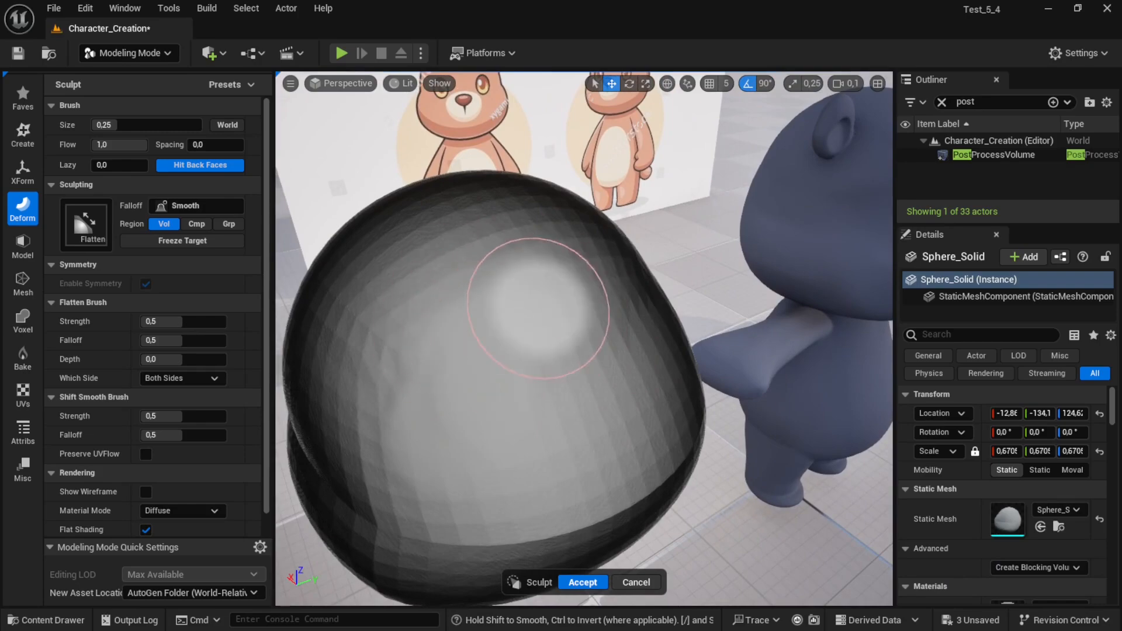
right_drag(526, 288, 492, 324)
mouse_move(431, 257)
right_down()
mouse_move(540, 318)
mouse_move(594, 268)
right_up()
click(88, 227)
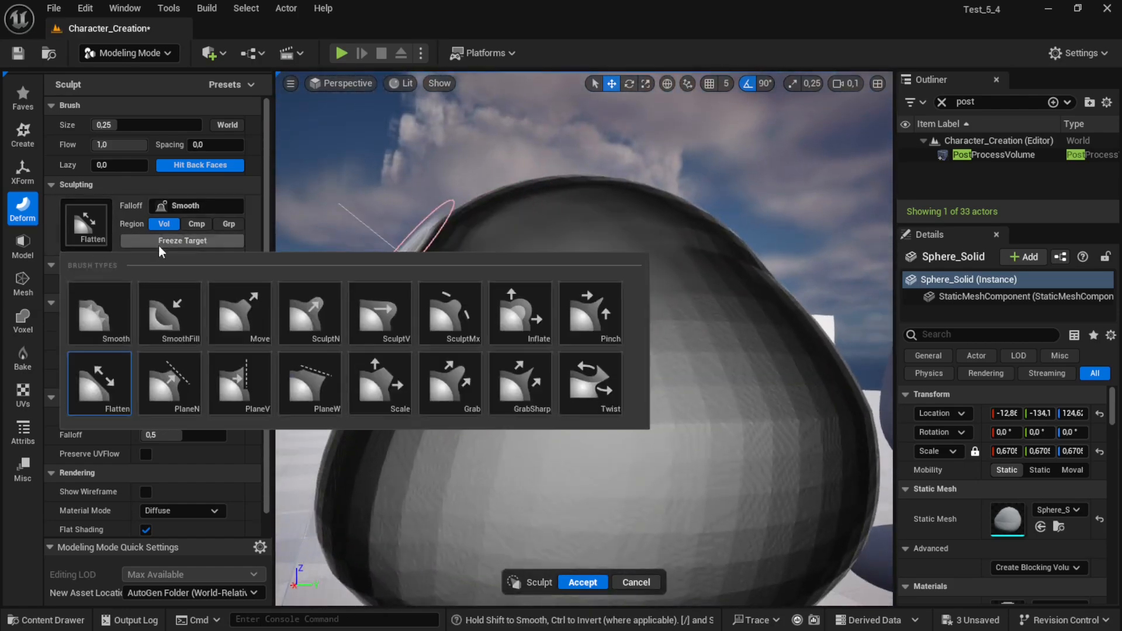
click(248, 326)
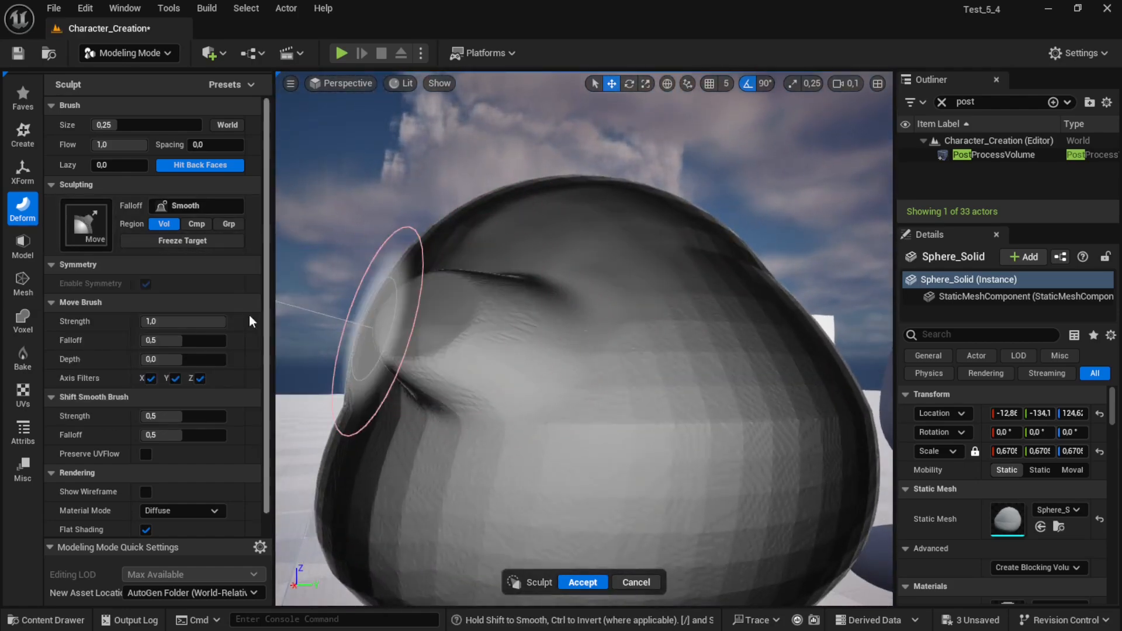
Flatten the pulled lump and the surrounding head surface using the Flatten brush at strength 0.55
click(88, 227)
click(108, 390)
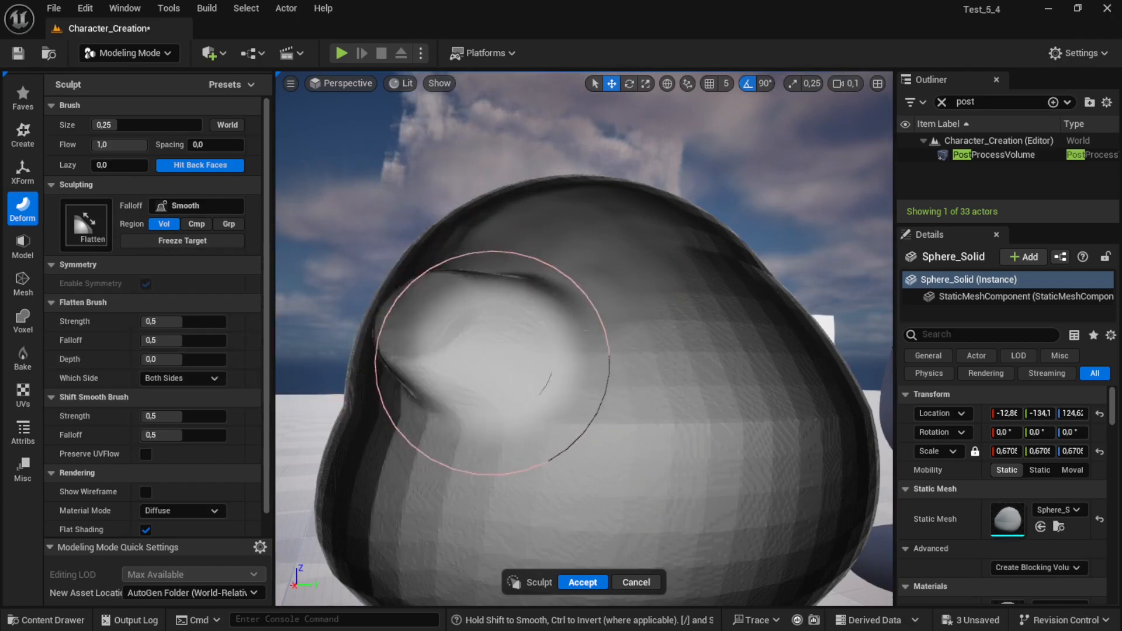
mouse_move(510, 370)
right_down()
mouse_move(463, 339)
mouse_move(468, 376)
mouse_move(581, 288)
mouse_move(626, 463)
mouse_move(577, 426)
mouse_move(497, 450)
mouse_move(471, 150)
mouse_move(531, 243)
mouse_move(500, 305)
mouse_move(420, 245)
mouse_move(398, 252)
right_up()
key(e)
click(103, 228)
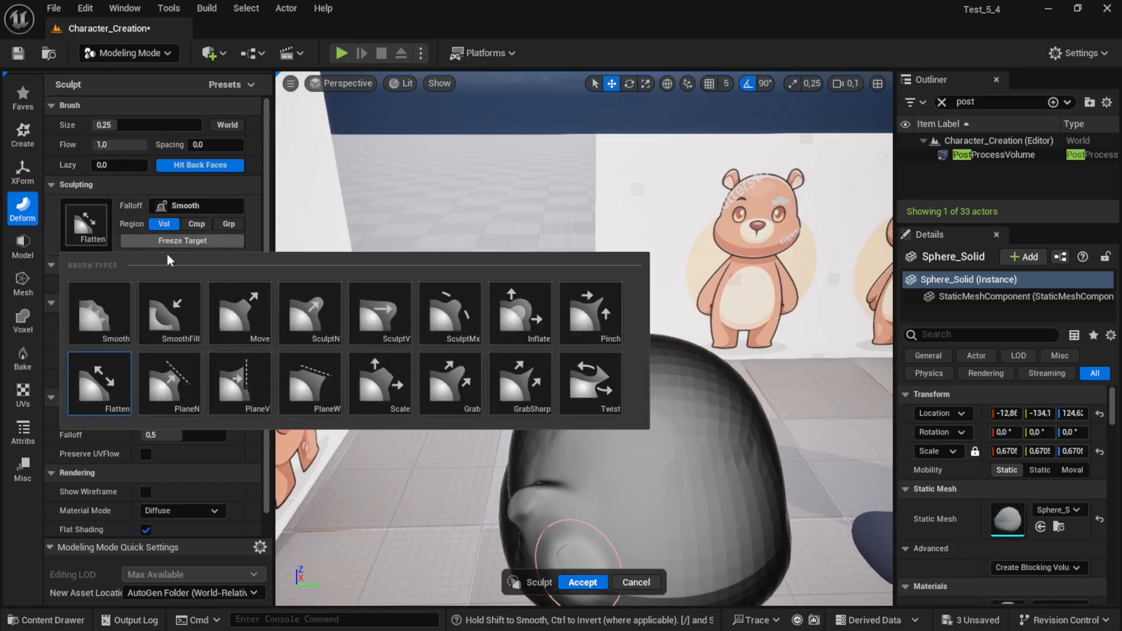
mouse_move(584, 476)
right_down()
mouse_move(520, 381)
mouse_move(535, 351)
right_up()
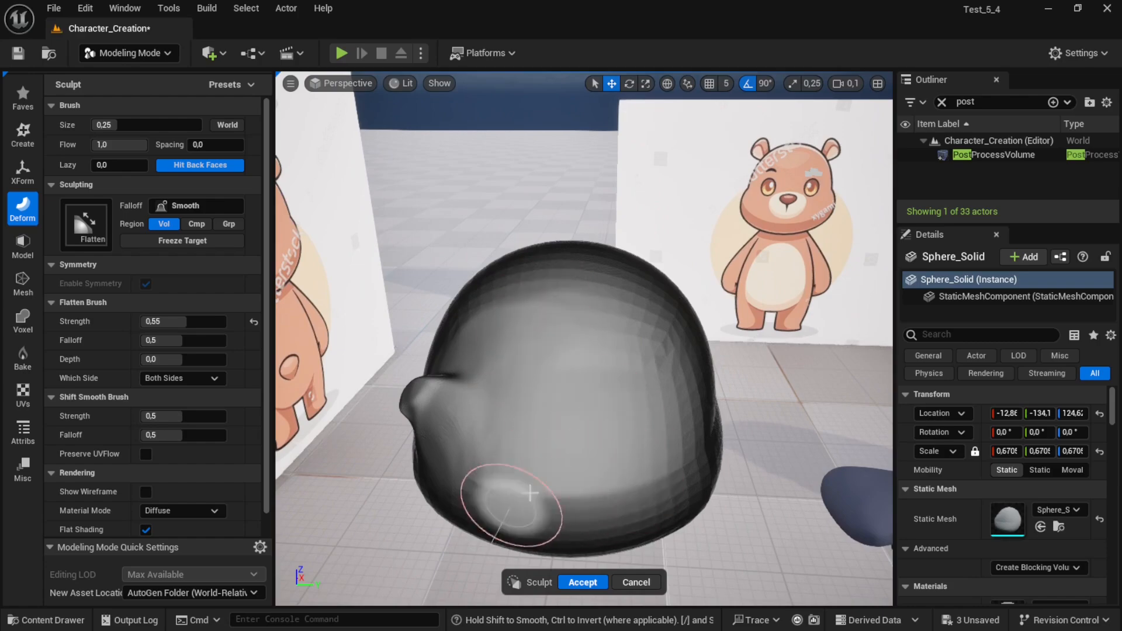
mouse_move(581, 325)
right_down()
mouse_move(463, 333)
mouse_move(539, 438)
mouse_move(588, 325)
right_up()
mouse_move(573, 364)
mouse_down()
mouse_move(516, 268)
mouse_move(546, 395)
mouse_move(636, 389)
mouse_move(584, 343)
mouse_up()
mouse_move(580, 345)
right_down()
mouse_move(539, 263)
mouse_move(478, 243)
mouse_move(519, 311)
mouse_move(489, 187)
mouse_move(501, 251)
right_up()
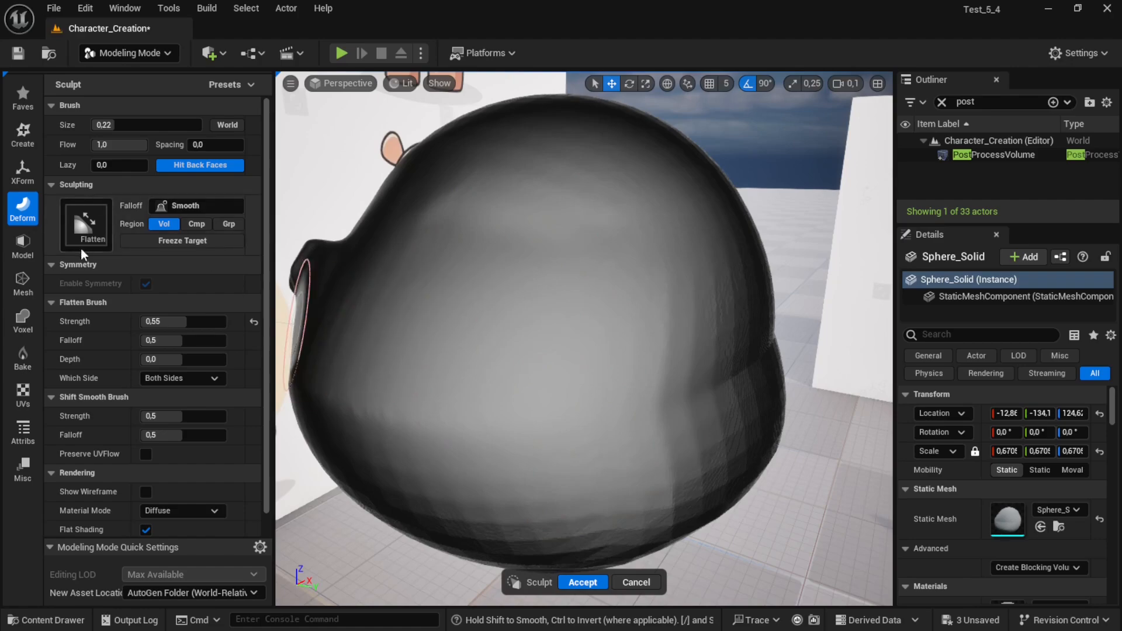
Try the Smooth brush at size 0.225, and flatten the lower side of the head with the Flatten brush
click(85, 225)
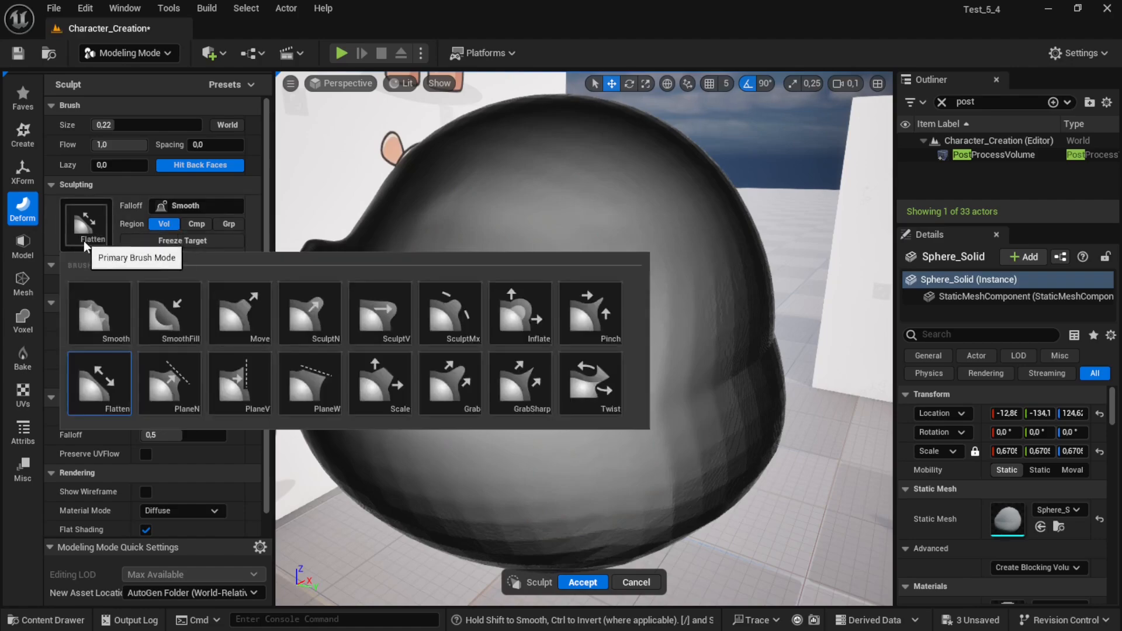
click(105, 320)
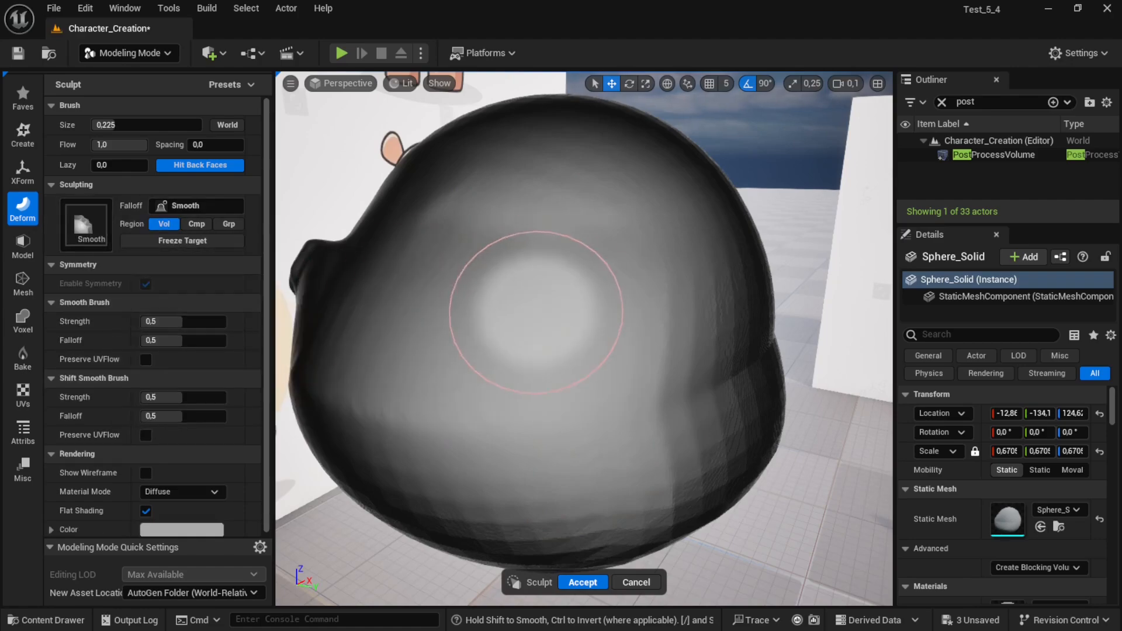
click(93, 237)
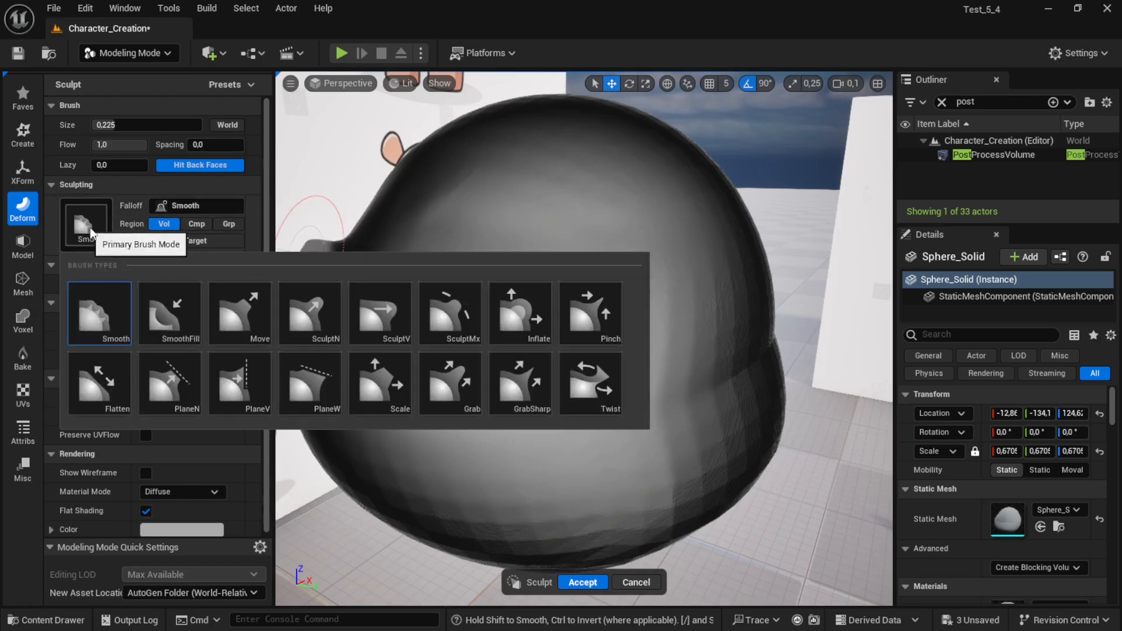
click(111, 374)
mouse_move(309, 324)
mouse_down()
mouse_move(439, 318)
mouse_move(682, 353)
mouse_move(596, 351)
mouse_move(574, 325)
mouse_up()
mouse_move(574, 325)
right_down()
mouse_move(543, 327)
mouse_move(581, 399)
right_up()
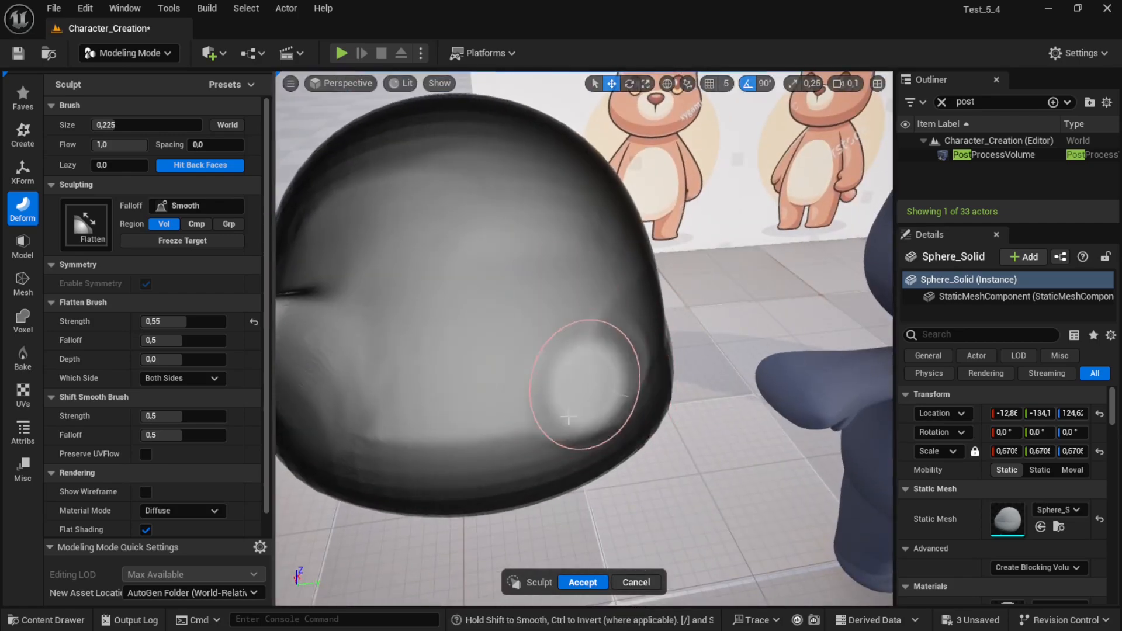
click(79, 235)
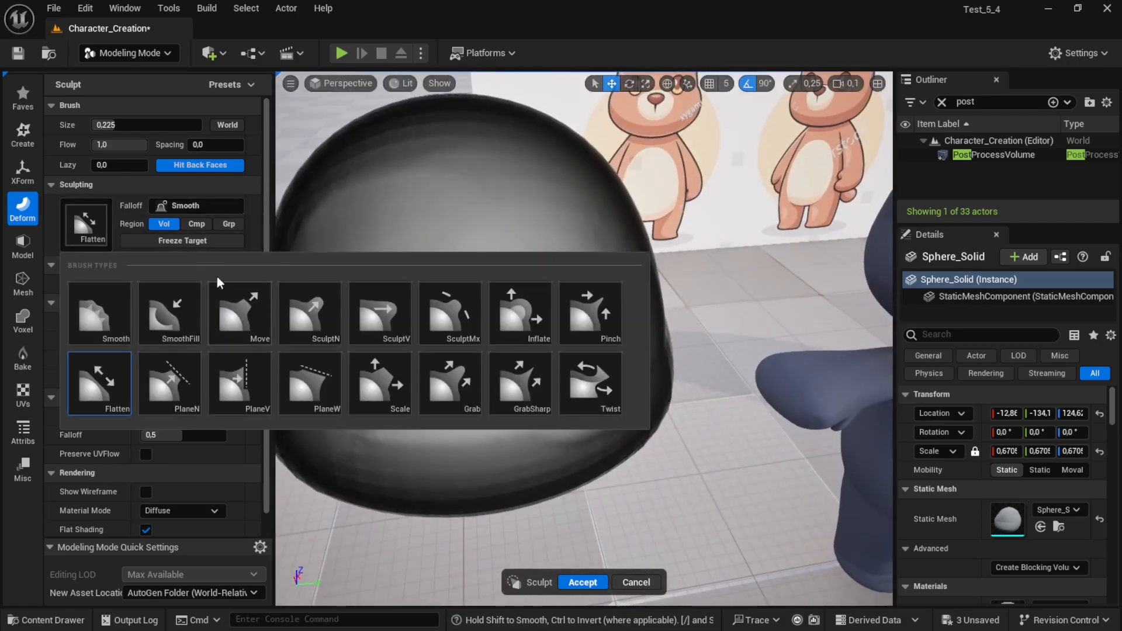
click(88, 227)
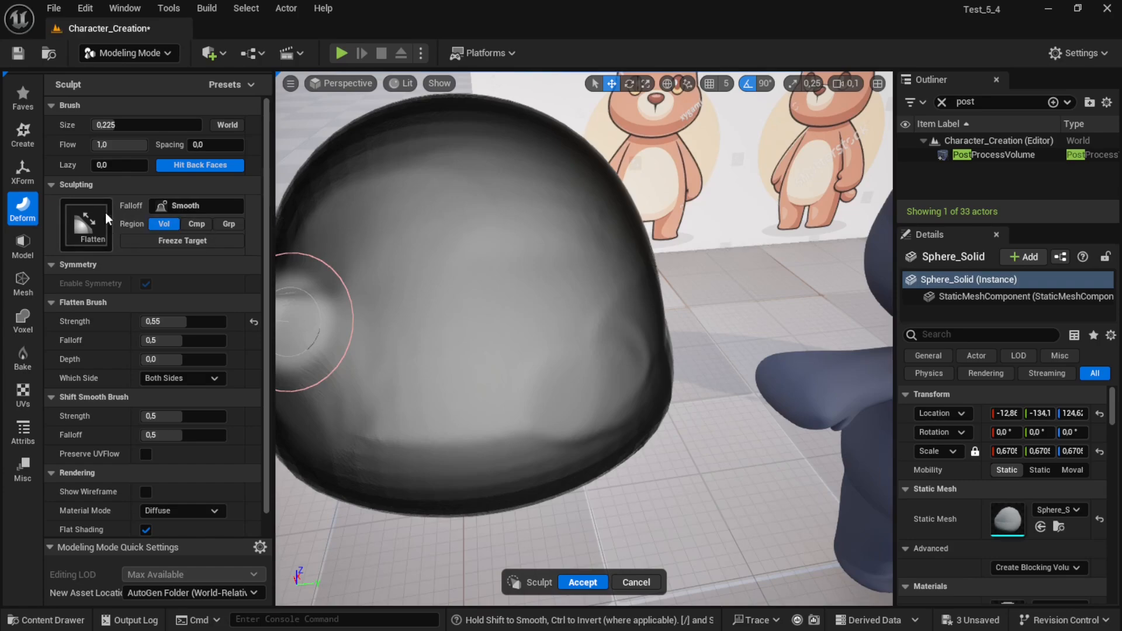
Try Flatten strokes on the underside of the head with Linear falloff at size 0.17 and with Inverse falloff
click(181, 206)
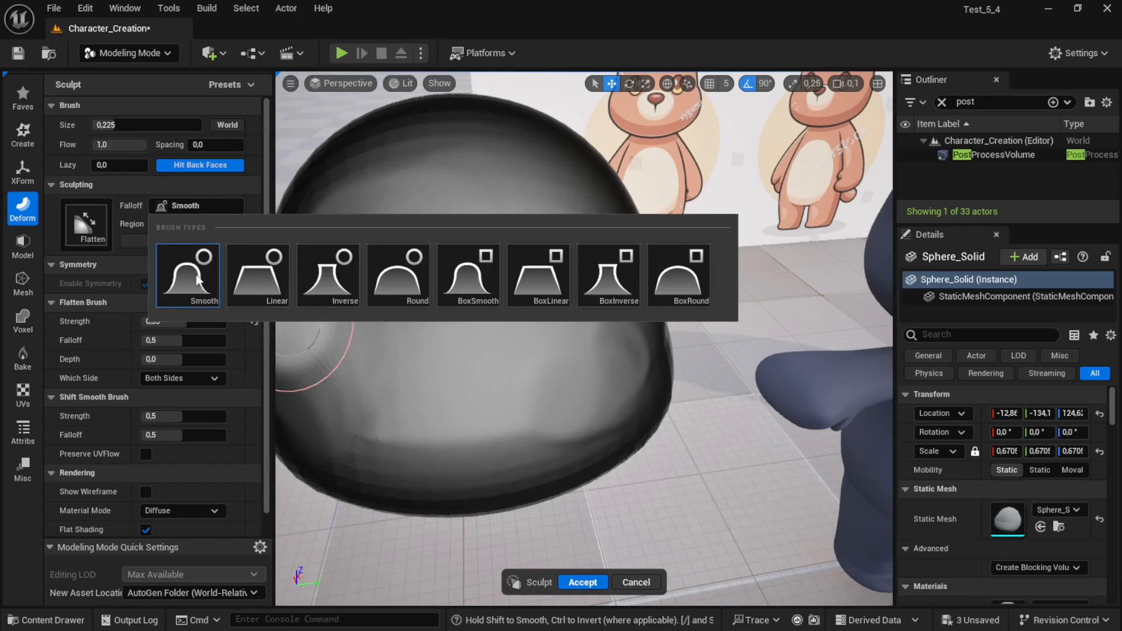
click(259, 286)
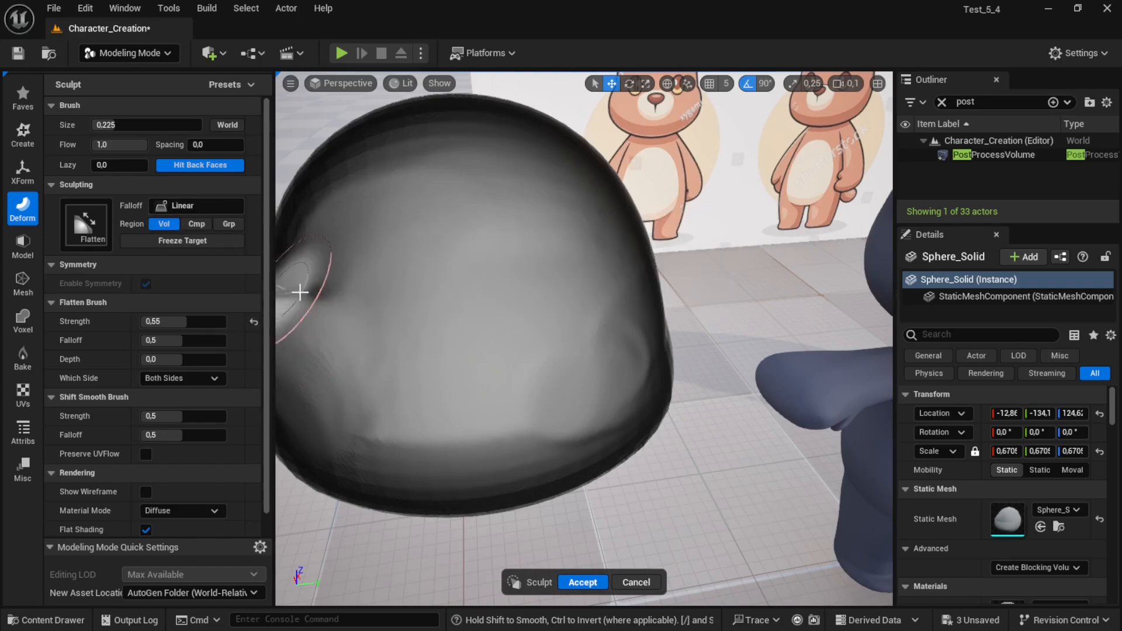
mouse_move(507, 285)
right_down()
mouse_move(363, 238)
mouse_move(413, 251)
mouse_move(426, 276)
mouse_move(459, 287)
mouse_move(464, 258)
mouse_move(447, 302)
right_up()
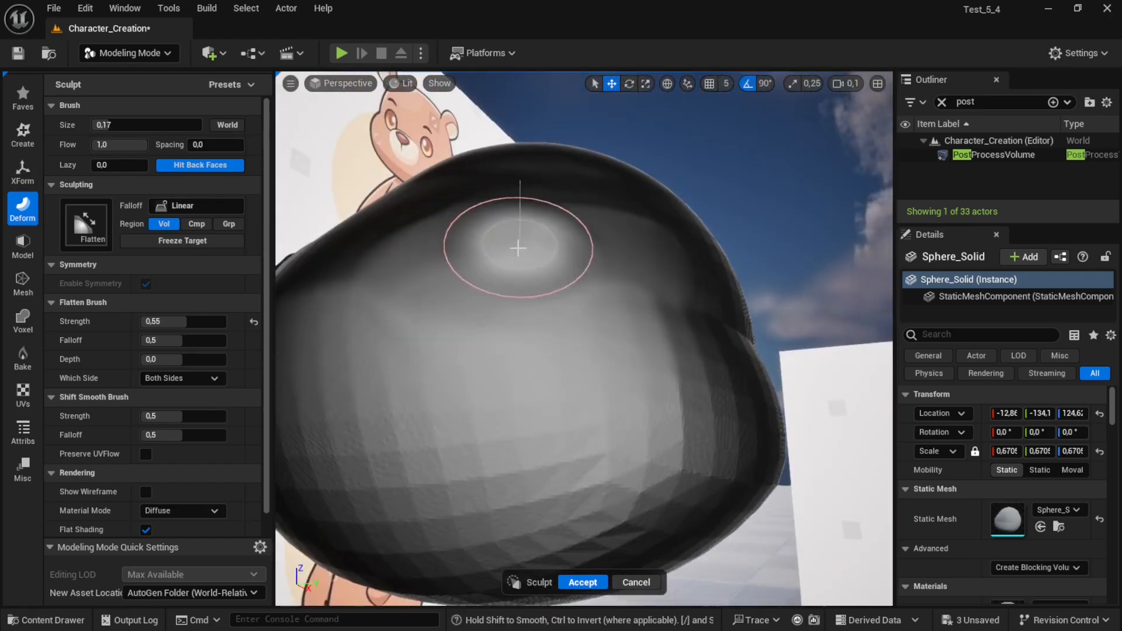
click(184, 206)
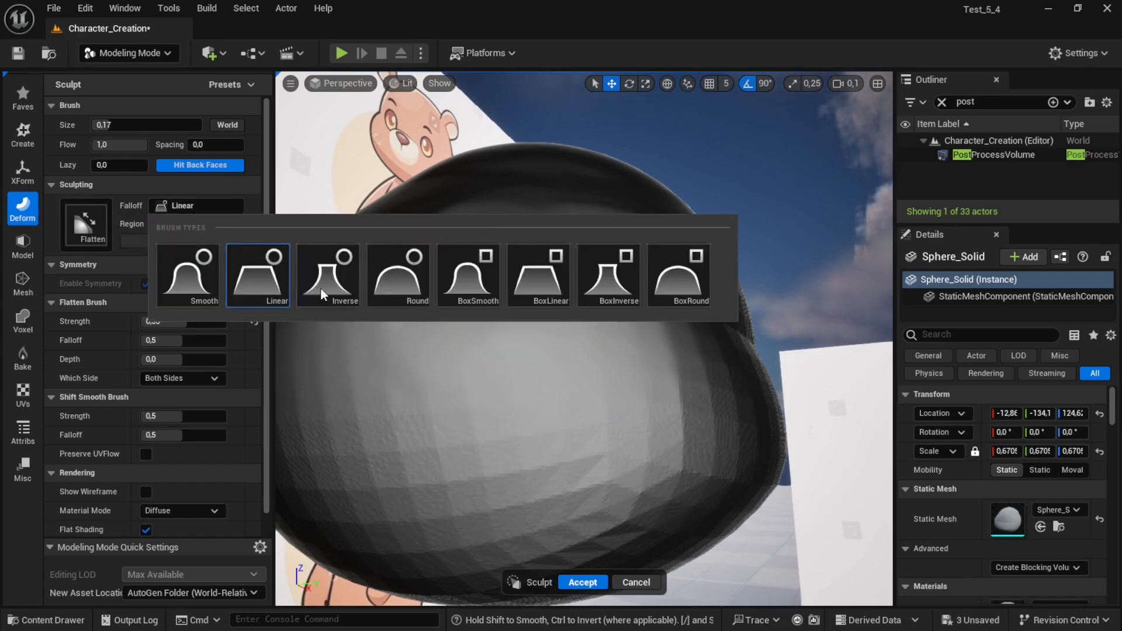
click(349, 280)
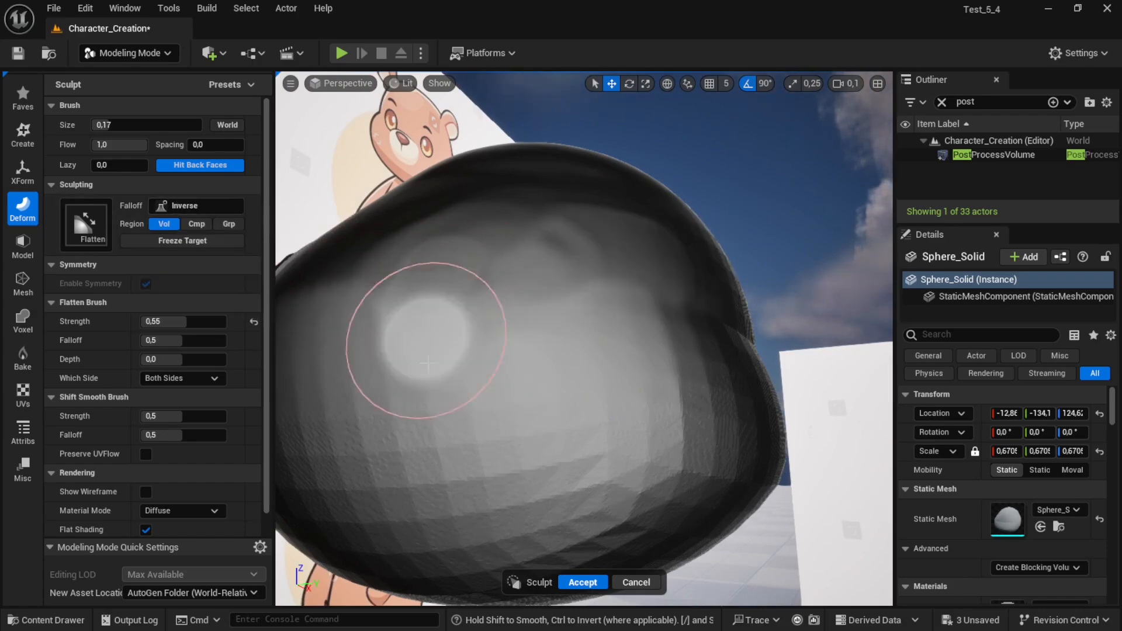
Restore the Smooth falloff and set the Flatten brush strength to 0.6 for working around the head
click(193, 206)
click(205, 275)
right_drag(458, 263, 499, 343)
mouse_move(457, 295)
right_down()
mouse_move(438, 269)
mouse_move(449, 288)
right_up()
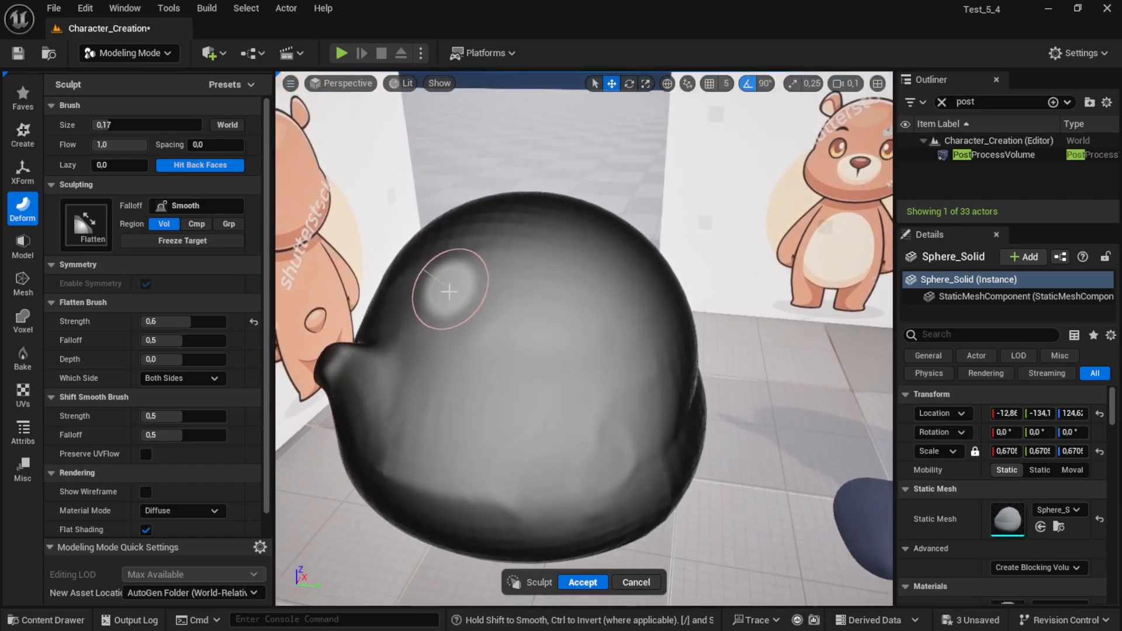
Look over the falloff shapes, switch to the Smooth brush at size 0.175, and discard the sculpting session
click(185, 207)
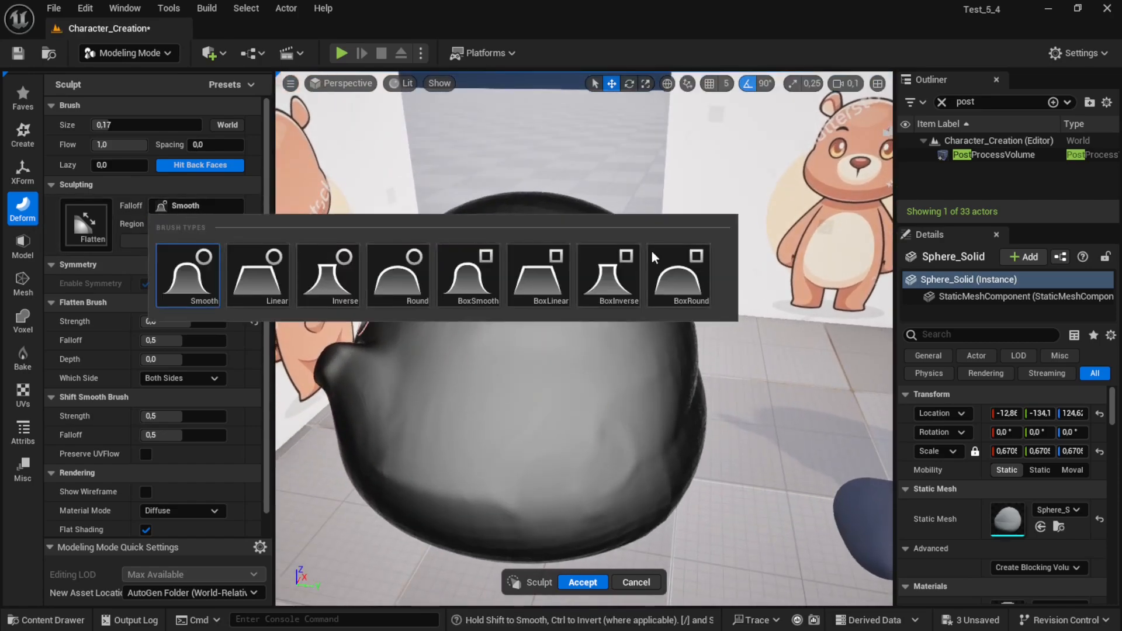
click(88, 225)
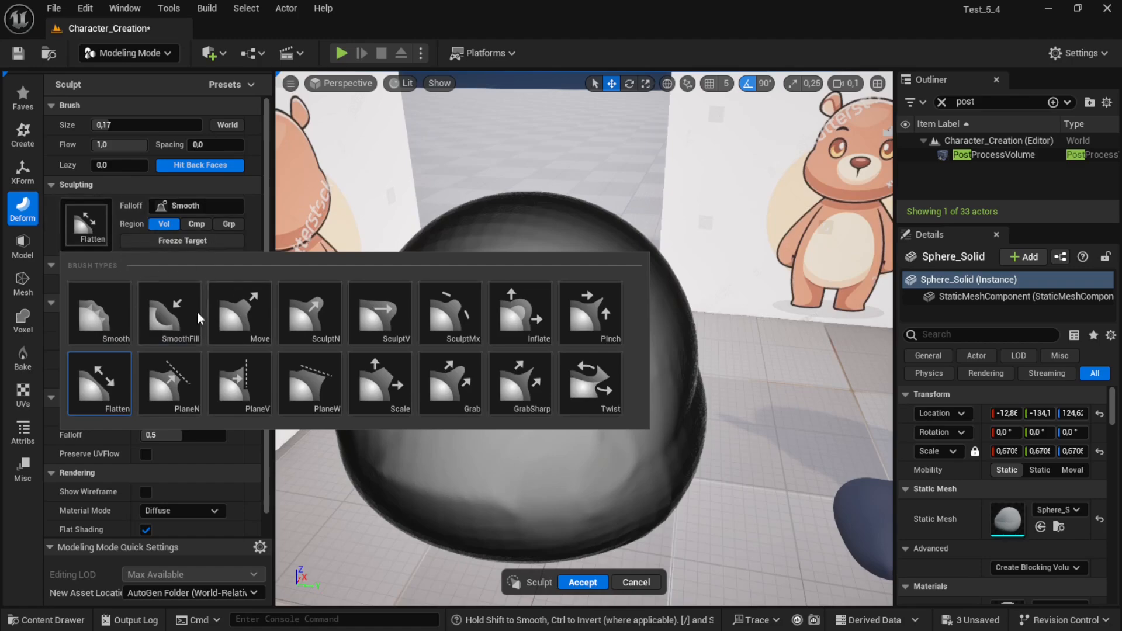
click(120, 316)
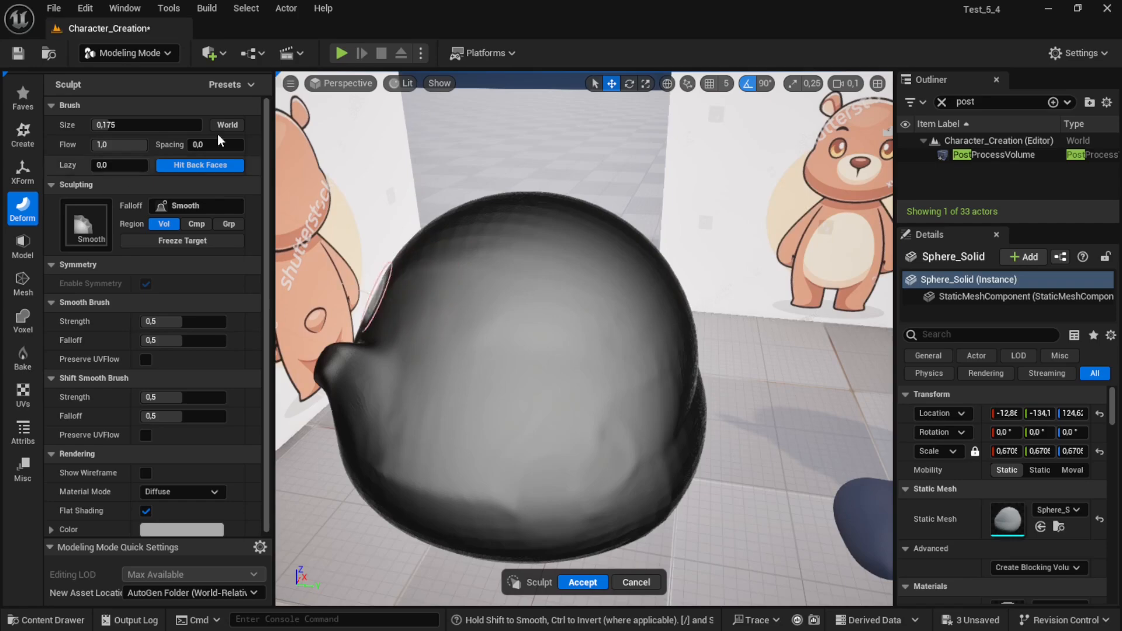
click(636, 582)
Inspect the head's mesh density in Wireframe view and restore the Lit view
right_drag(517, 295, 509, 369)
right_drag(577, 367, 446, 351)
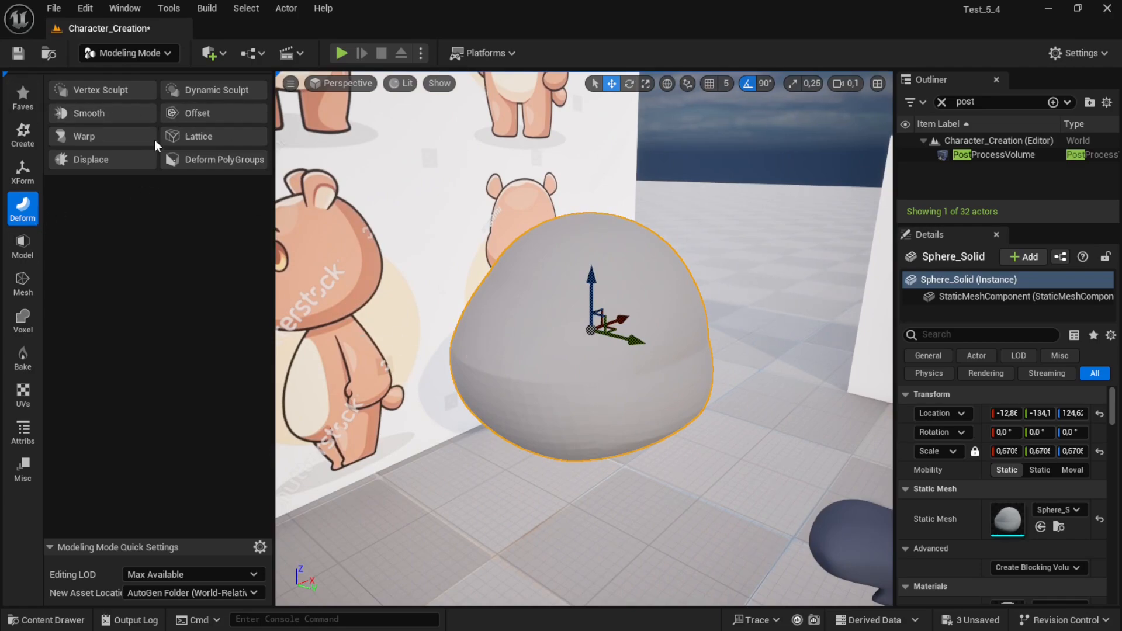
right_drag(563, 319, 679, 334)
right_drag(619, 288, 526, 268)
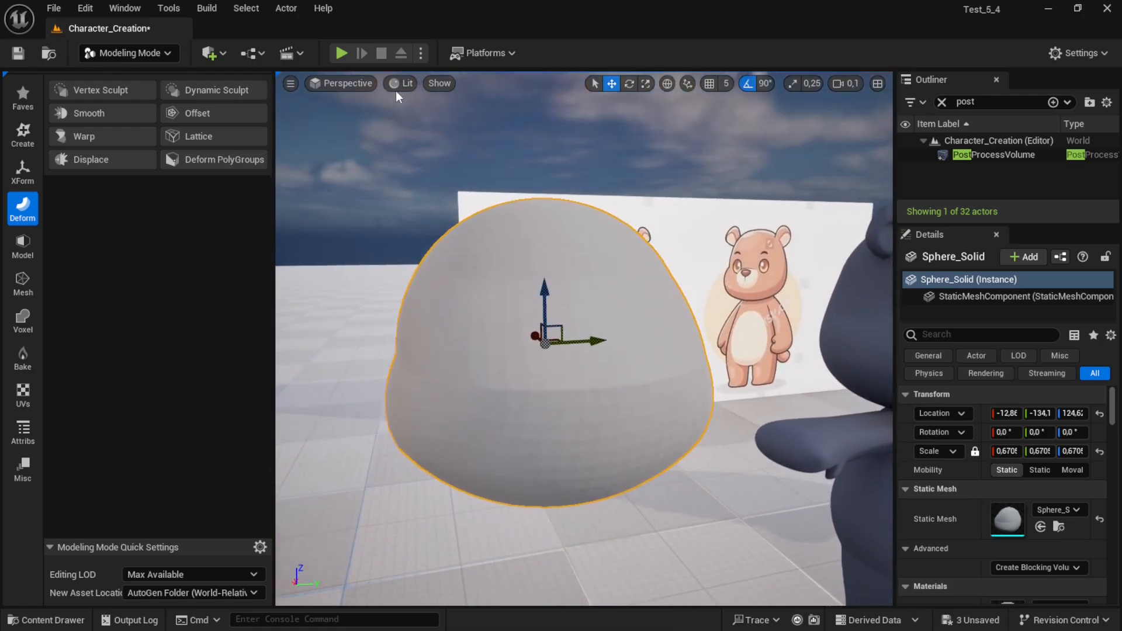
click(397, 85)
click(434, 170)
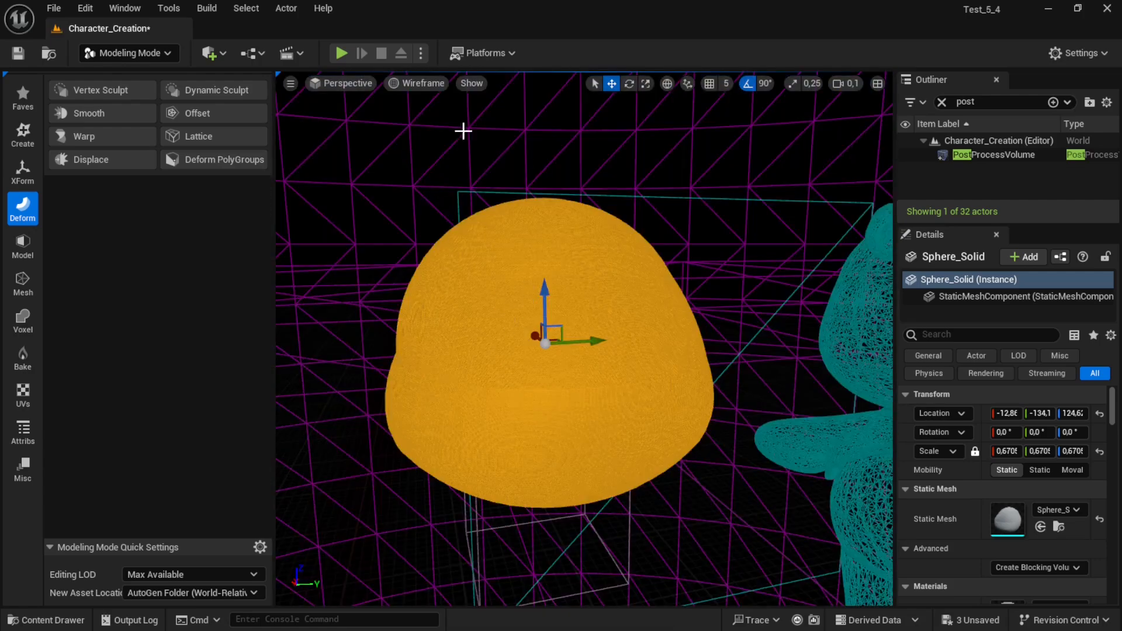
click(418, 83)
click(438, 140)
Try a SculptN brush stroke on one side of the head in Vertex Sculpt, undo it and cancel the sculpting
right_drag(565, 279, 585, 279)
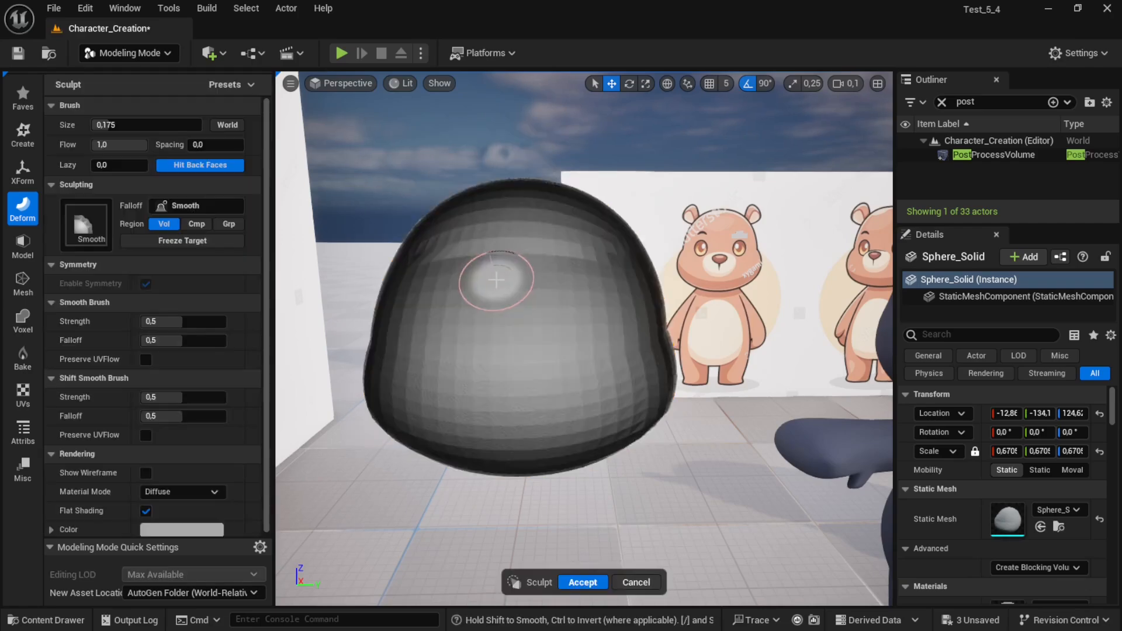
right_drag(439, 344, 415, 324)
click(99, 227)
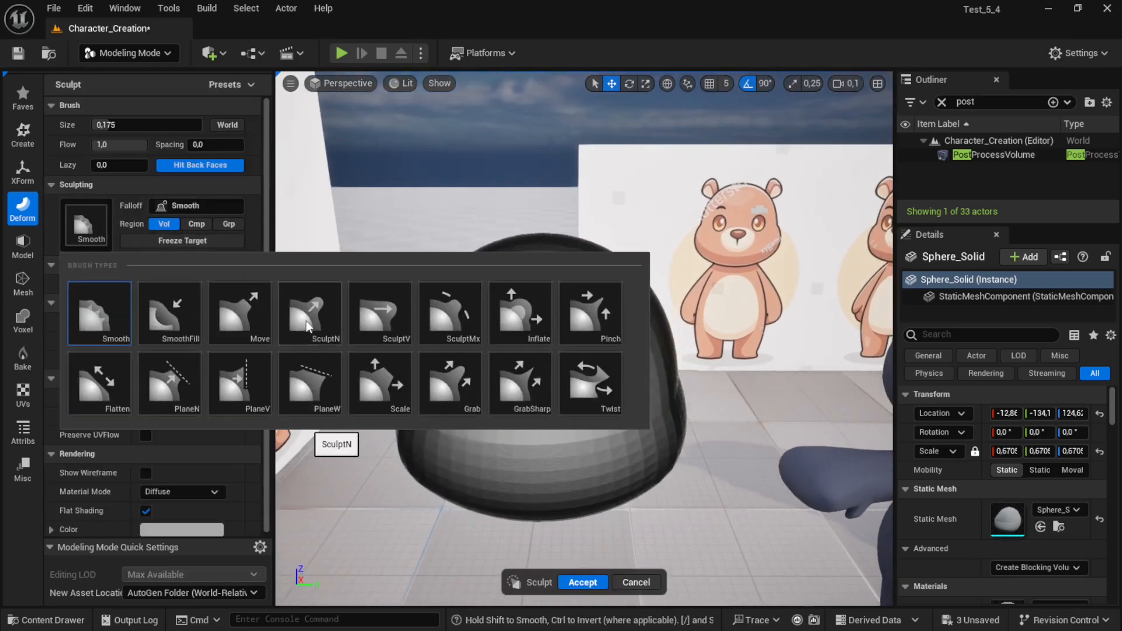
click(307, 322)
drag(472, 349, 468, 361)
right_drag(582, 343, 536, 328)
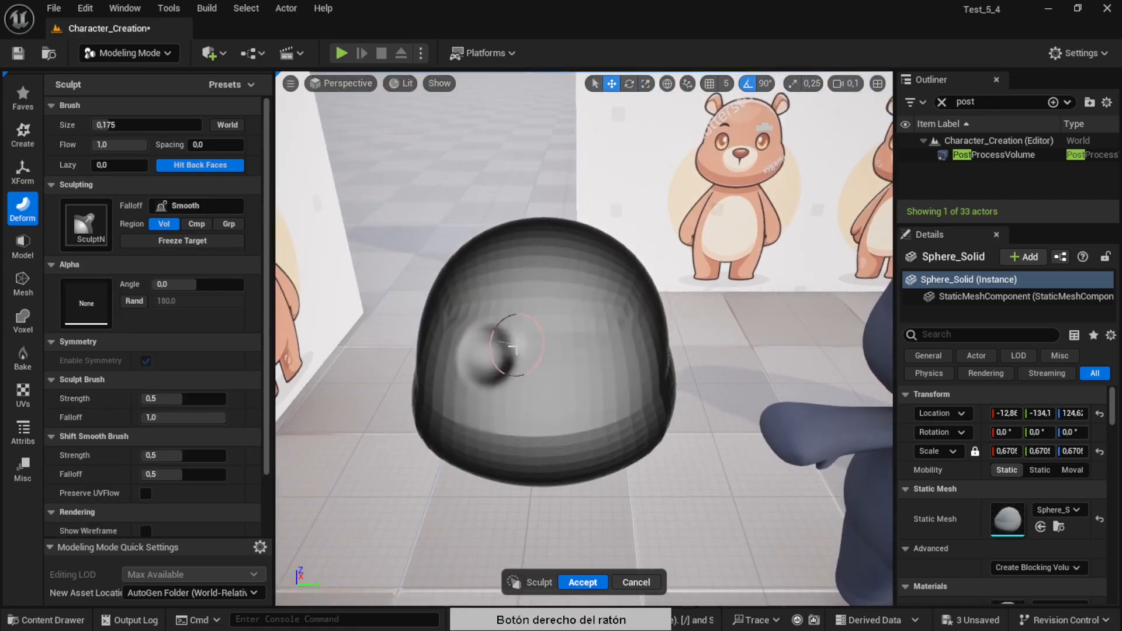
key(ctrl+z)
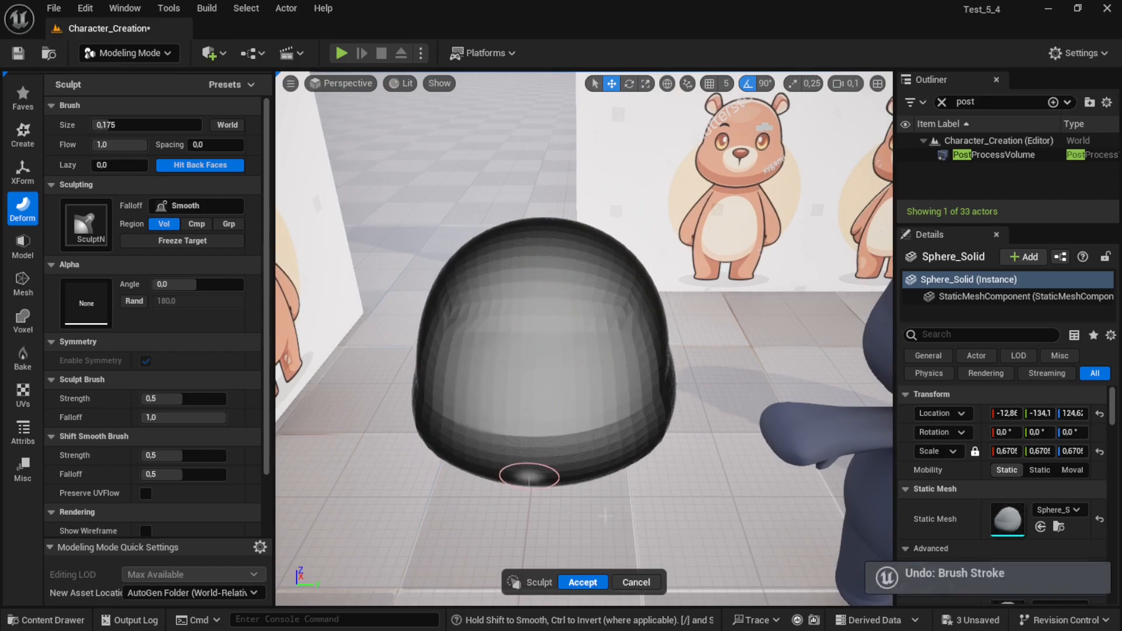
click(635, 582)
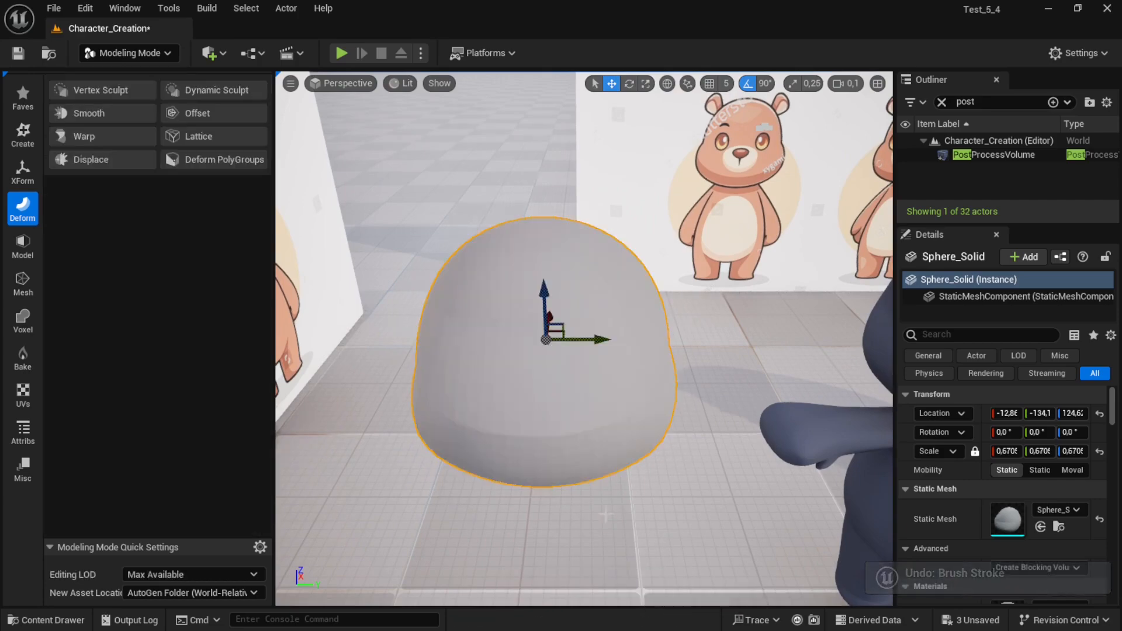
Cut the head in half with a vertical Plane Cut rotated -90 degrees on X, with Fill Cut Hole disabled
click(22, 248)
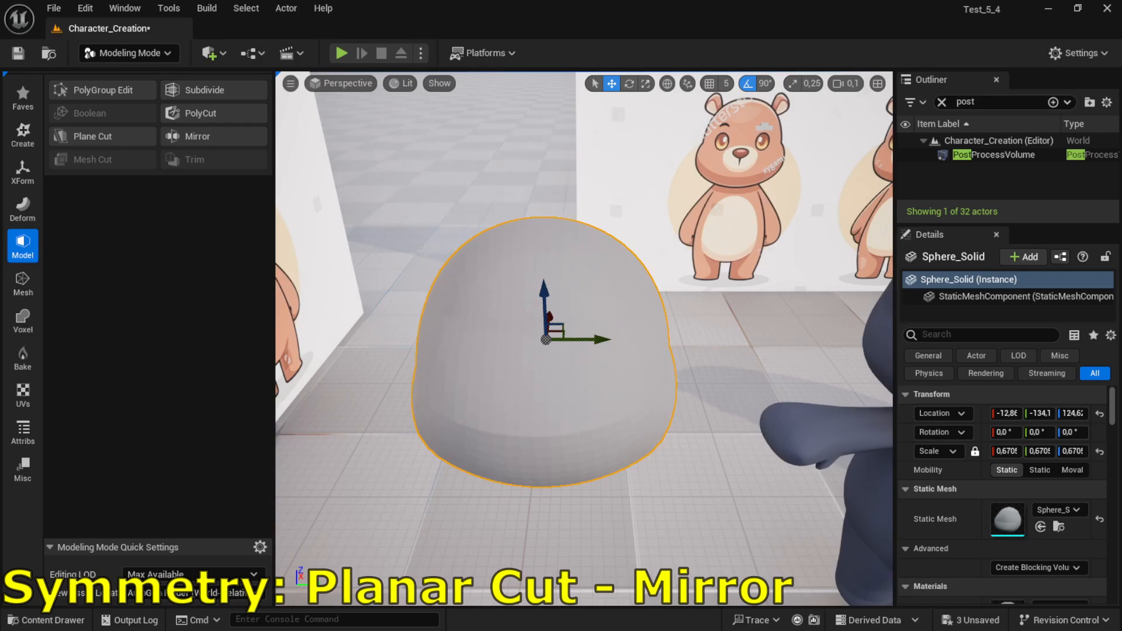
mouse_move(477, 338)
right_down()
mouse_move(439, 383)
mouse_move(468, 353)
right_up()
click(97, 139)
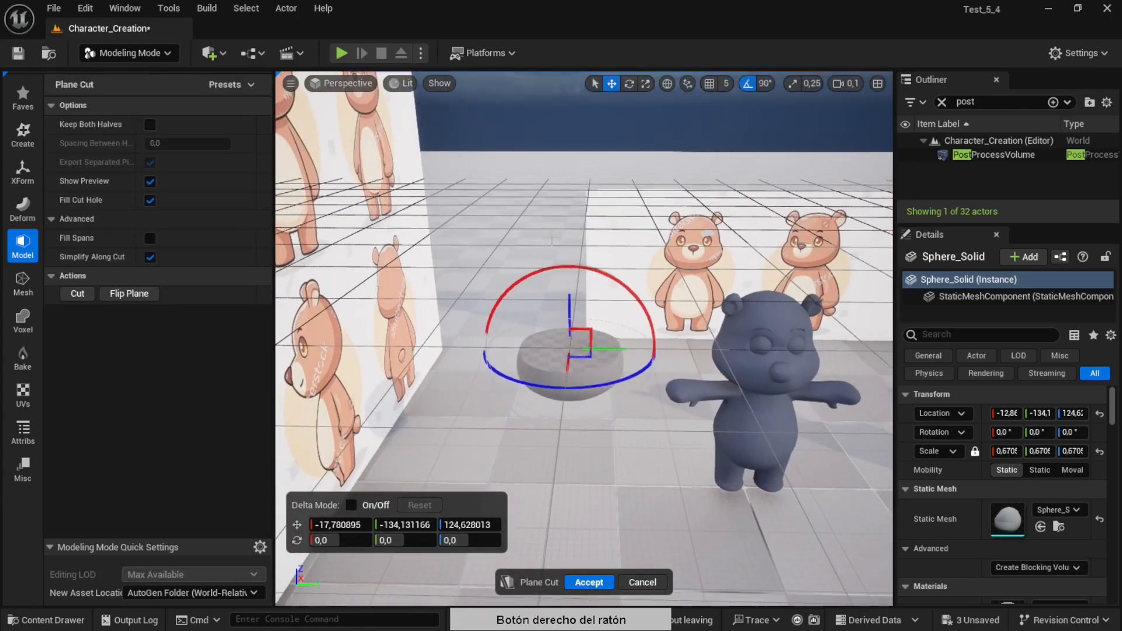
drag(496, 347, 498, 374)
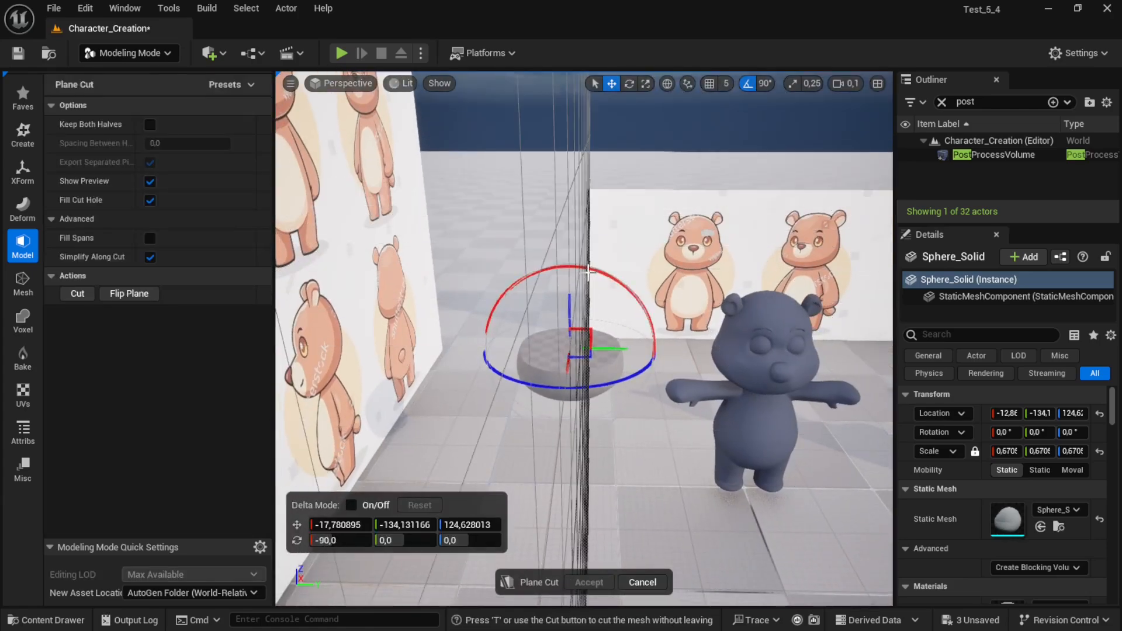
right_drag(588, 272, 652, 262)
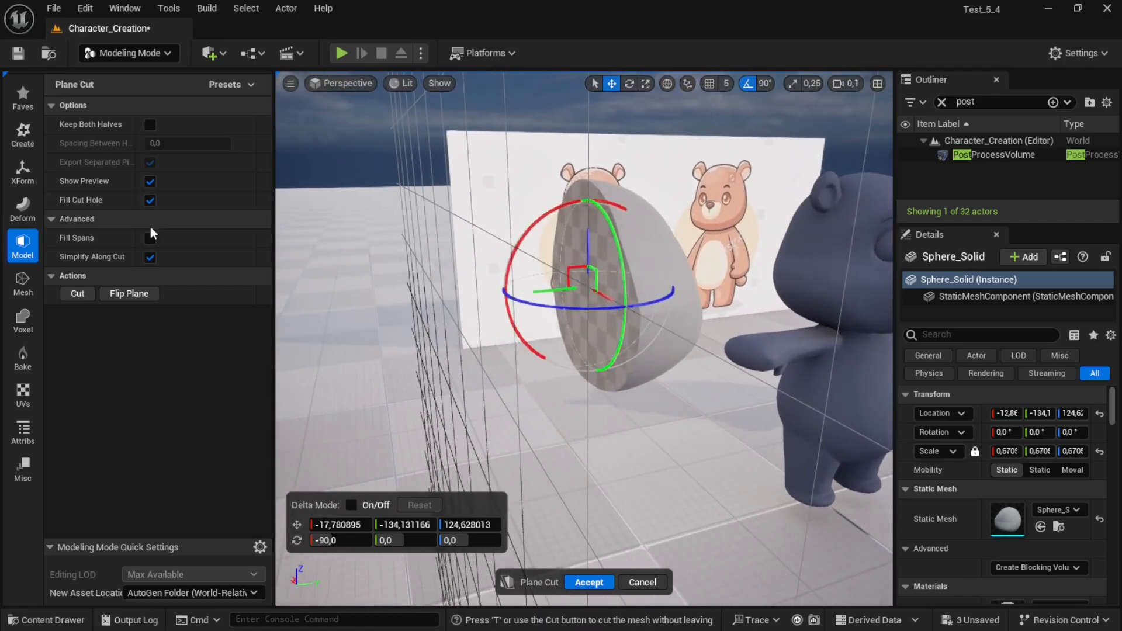
click(151, 201)
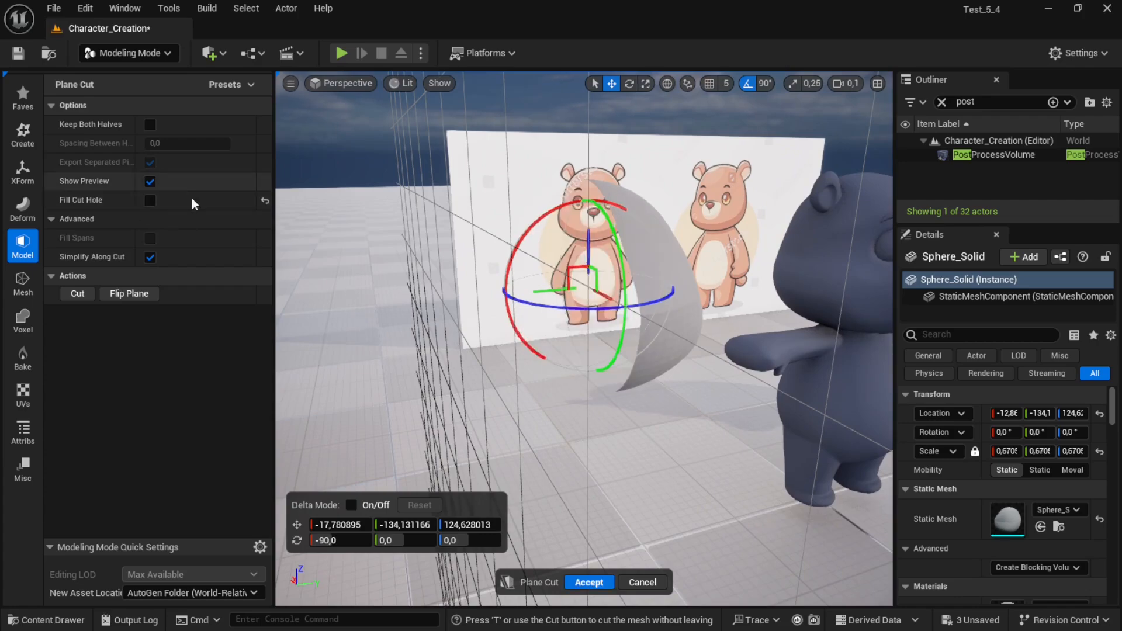
right_drag(558, 285, 558, 285)
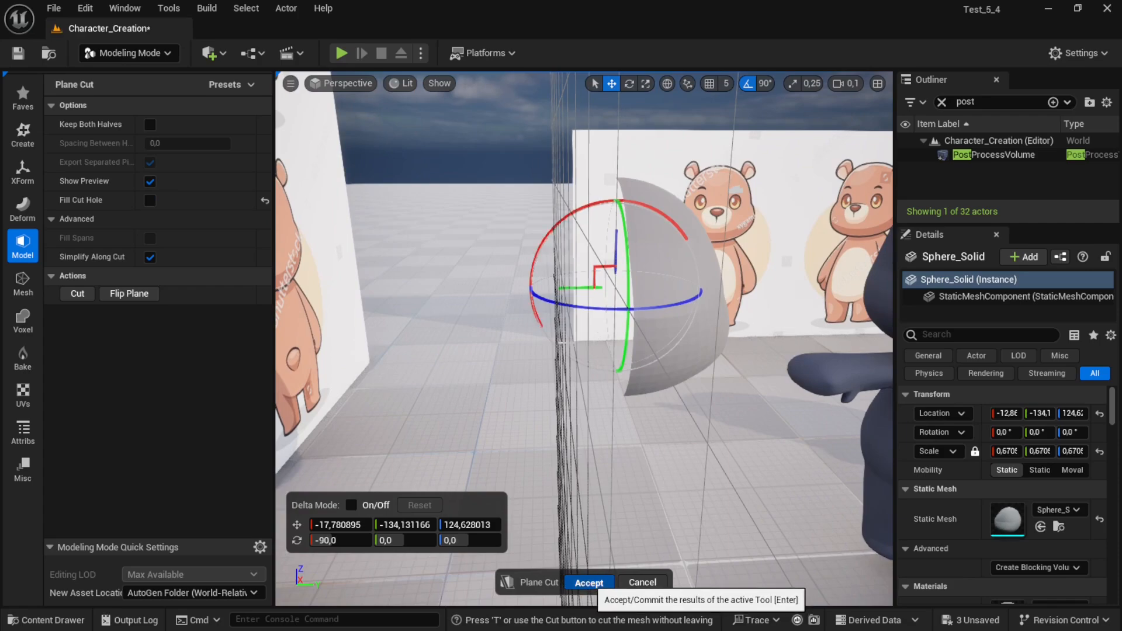
click(589, 583)
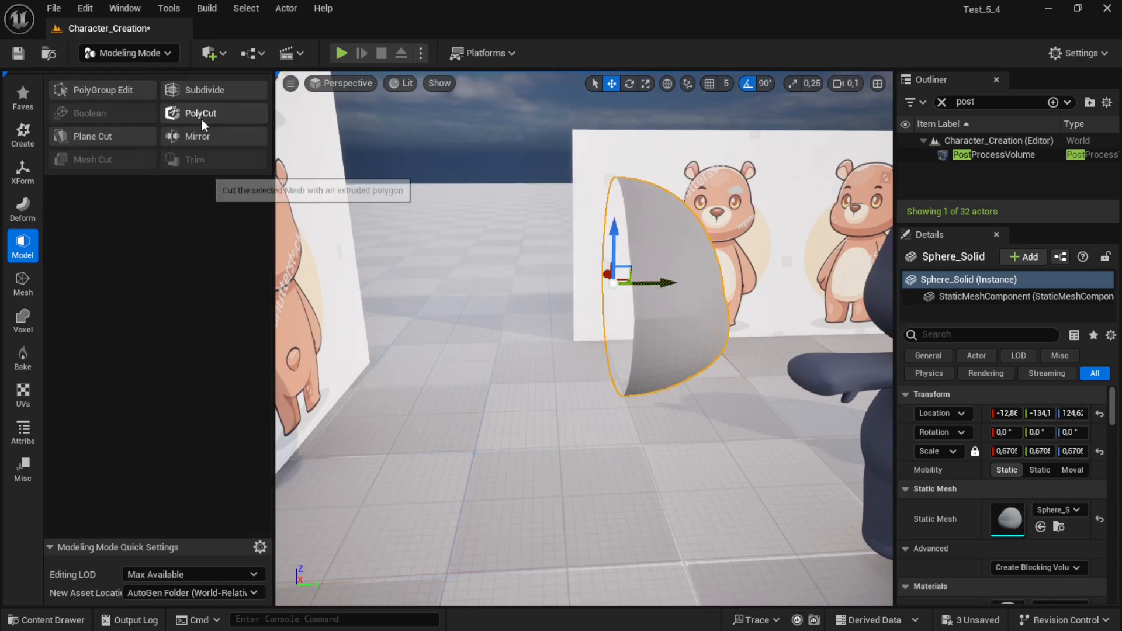
Mirror the half head in Mirror and Append mode, previewing the Up and Down directions before applying the Left preset
click(195, 138)
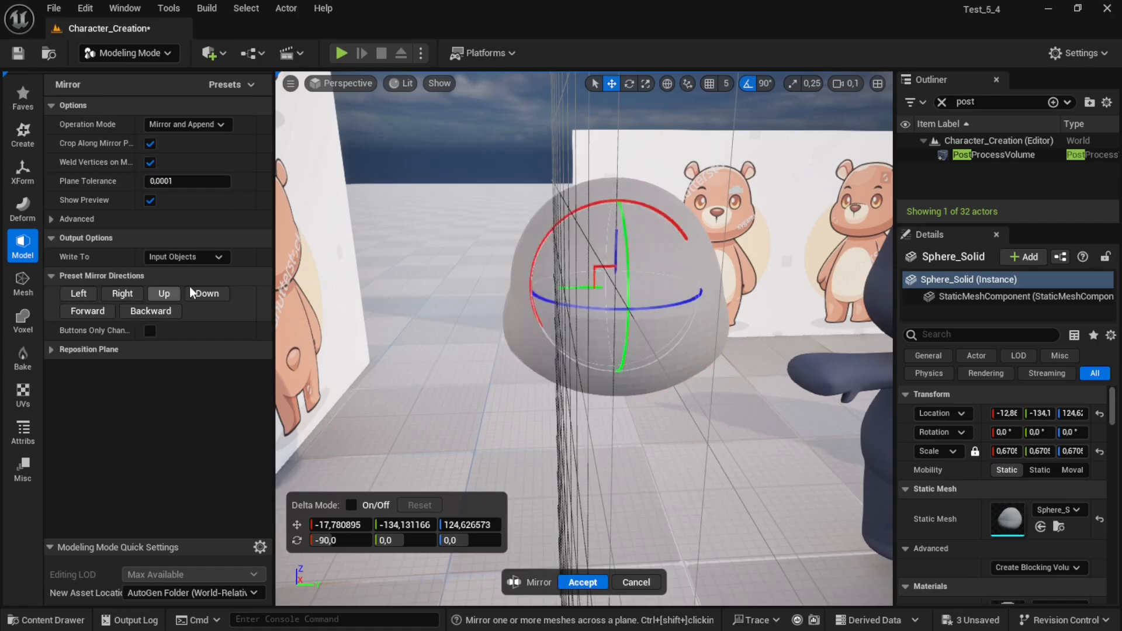
right_drag(585, 351, 544, 351)
click(155, 298)
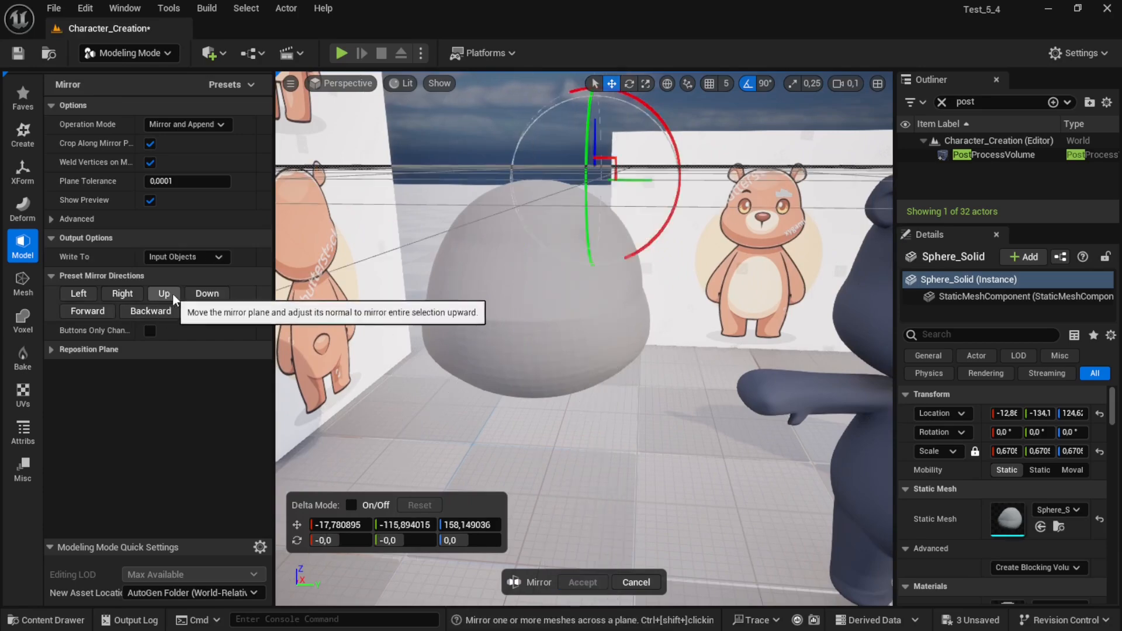
right_drag(581, 227, 561, 228)
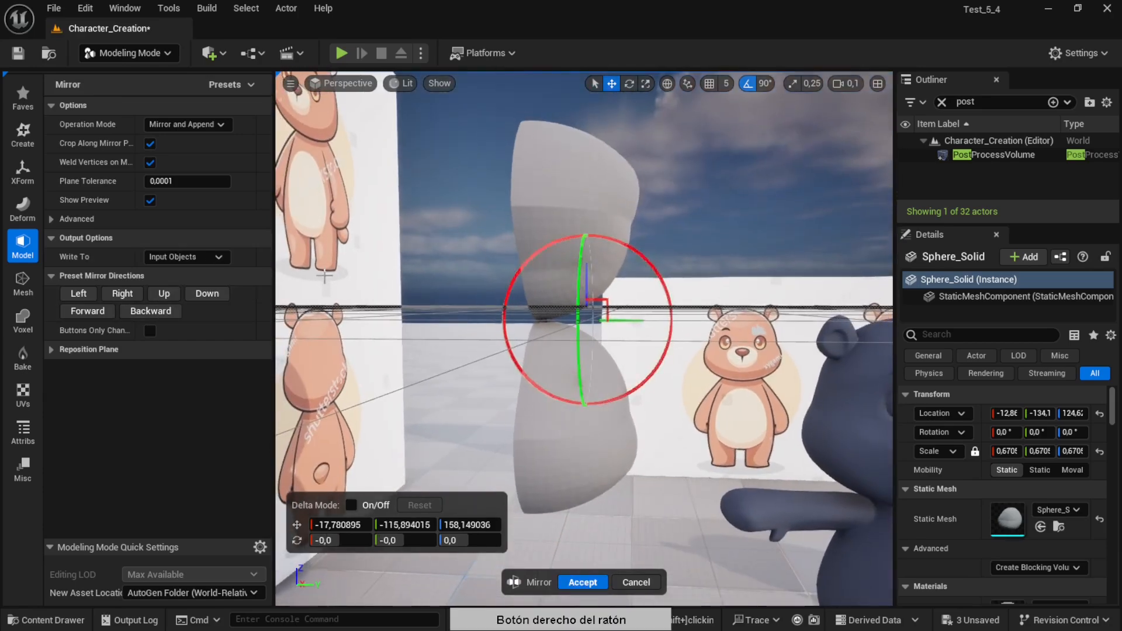
click(207, 293)
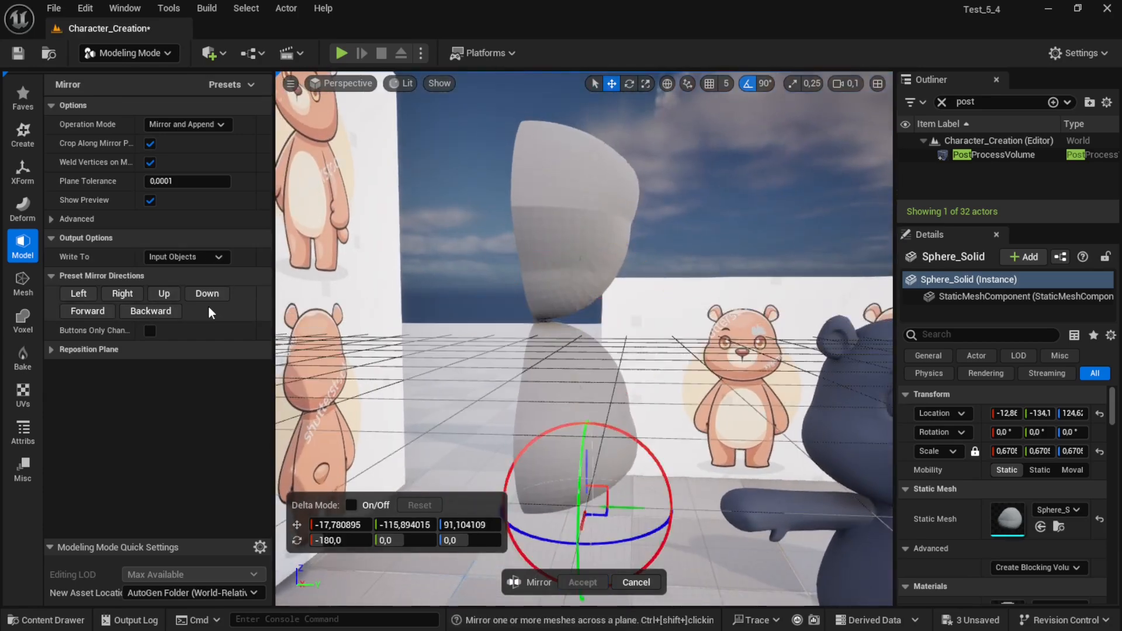
click(79, 293)
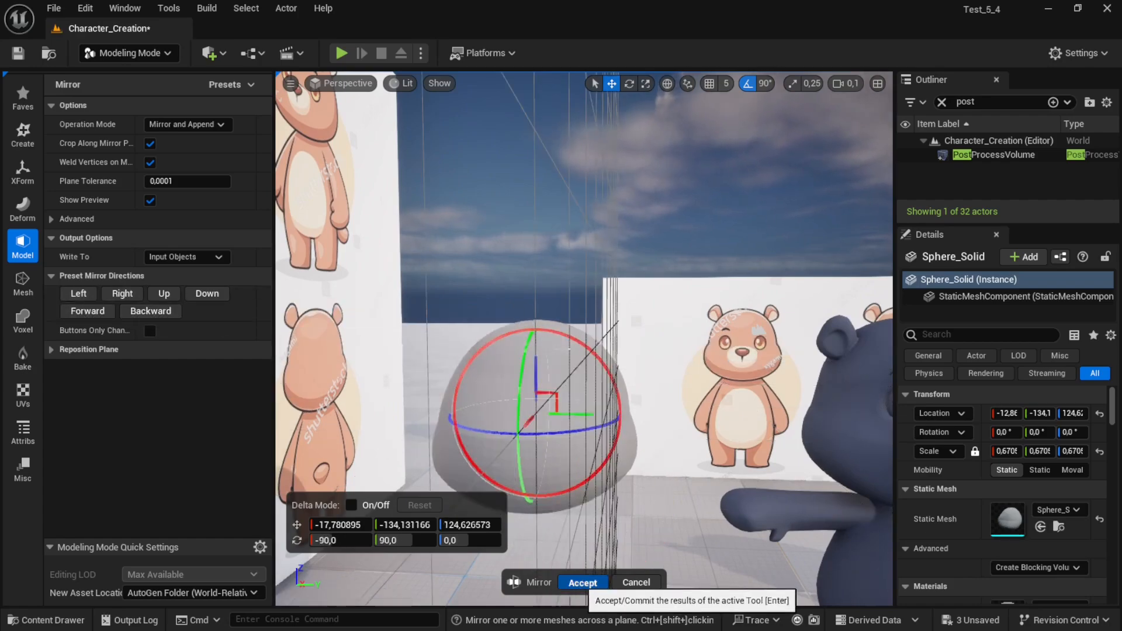
key(Return)
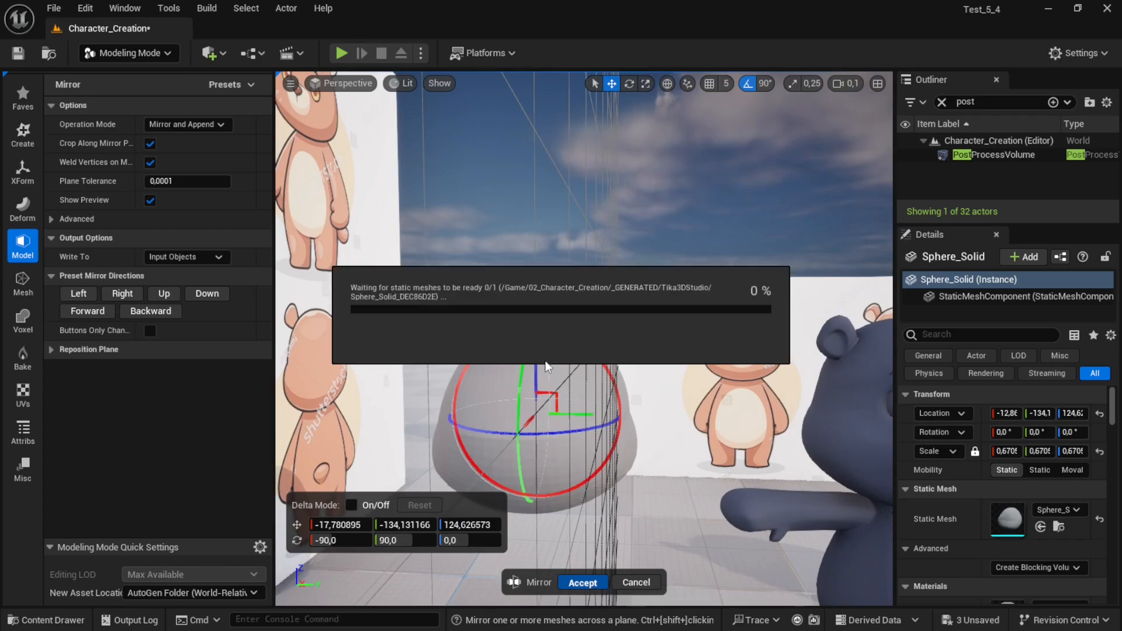
Test symmetric SculptN strokes on the mirrored head in Vertex Sculpt, undo them and raise the brush strength to 0.6
click(23, 208)
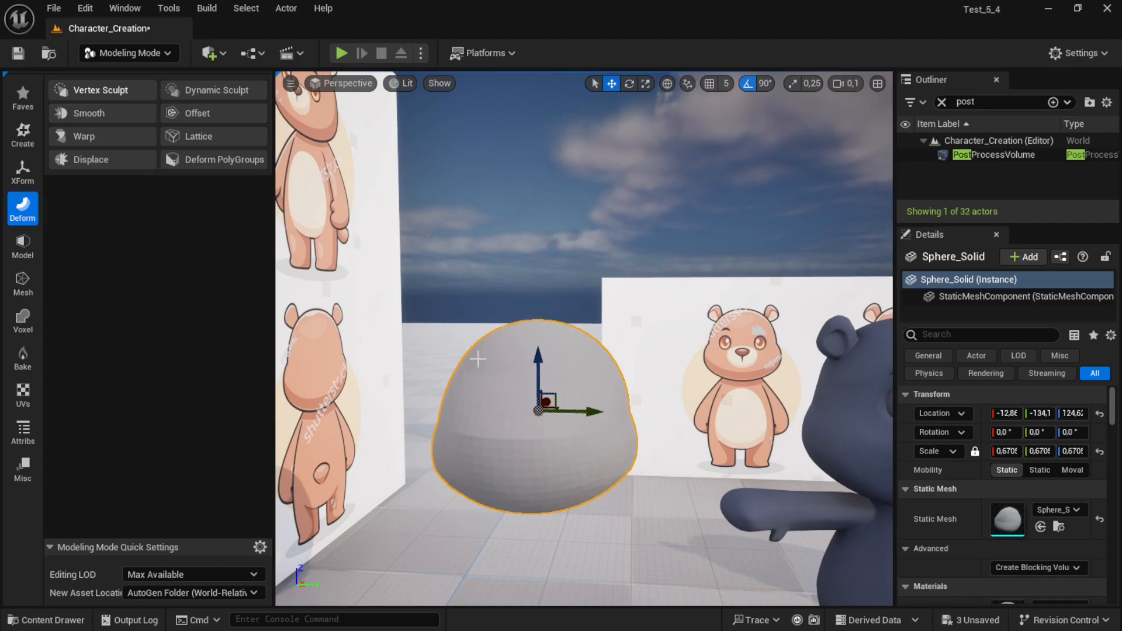
mouse_move(478, 359)
right_down()
mouse_move(593, 381)
mouse_move(429, 316)
right_up()
drag(430, 316, 433, 327)
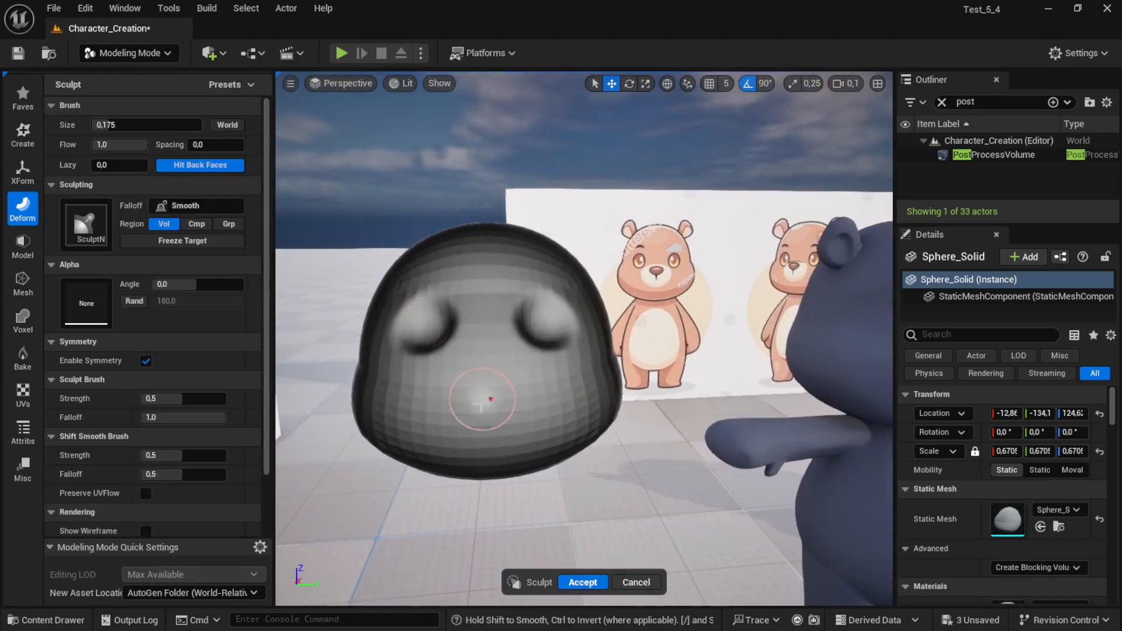
key(e)
mouse_move(436, 421)
mouse_down()
mouse_move(476, 409)
mouse_move(471, 391)
mouse_up()
mouse_move(471, 391)
right_down()
mouse_move(450, 409)
mouse_move(615, 353)
mouse_move(540, 408)
right_up()
key(ctrl+z)
key(ctrl+z)
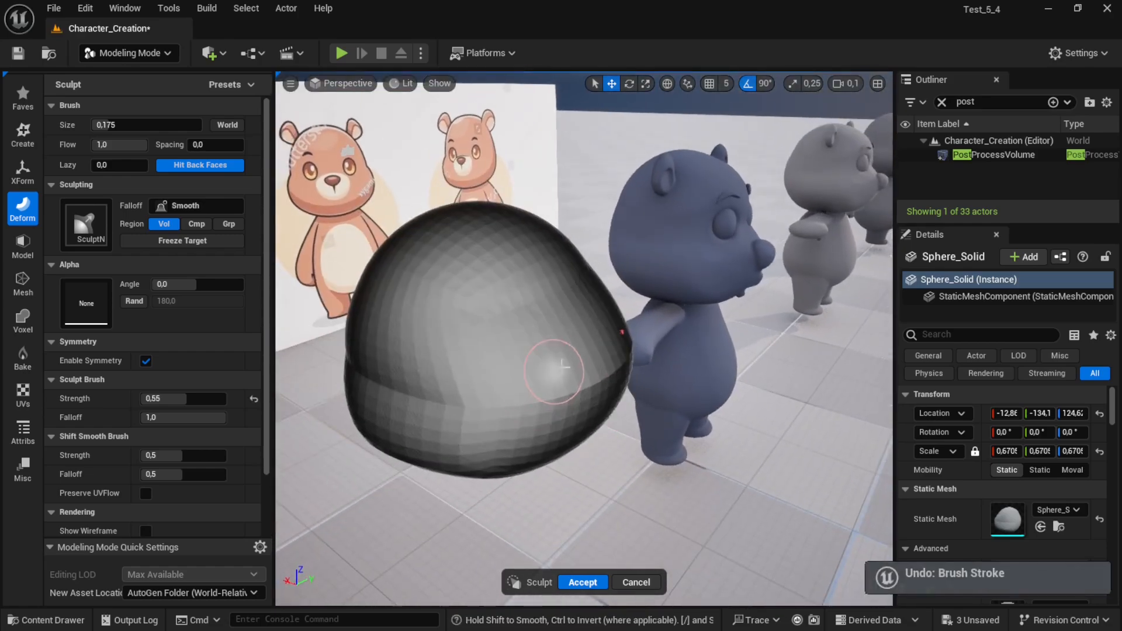
mouse_move(601, 321)
right_down()
mouse_move(466, 222)
mouse_move(646, 270)
mouse_move(498, 313)
mouse_move(520, 304)
right_up()
key(e)
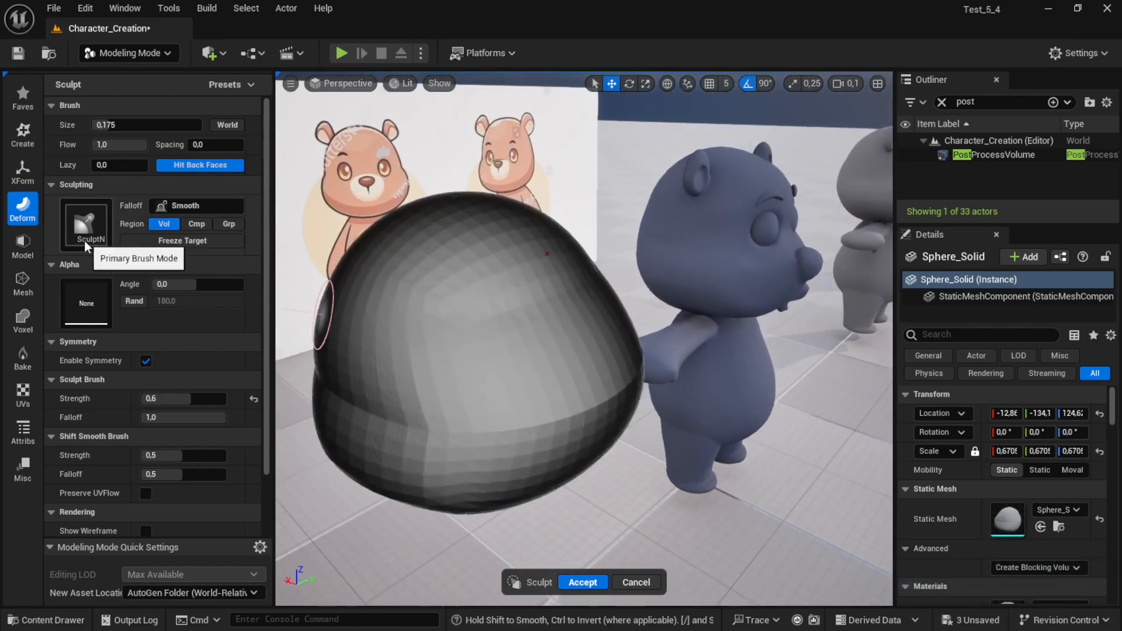
Switch to the Chrome browser and look through the Tika 3D Studio YouTube channel's sculpting videos
key(super)
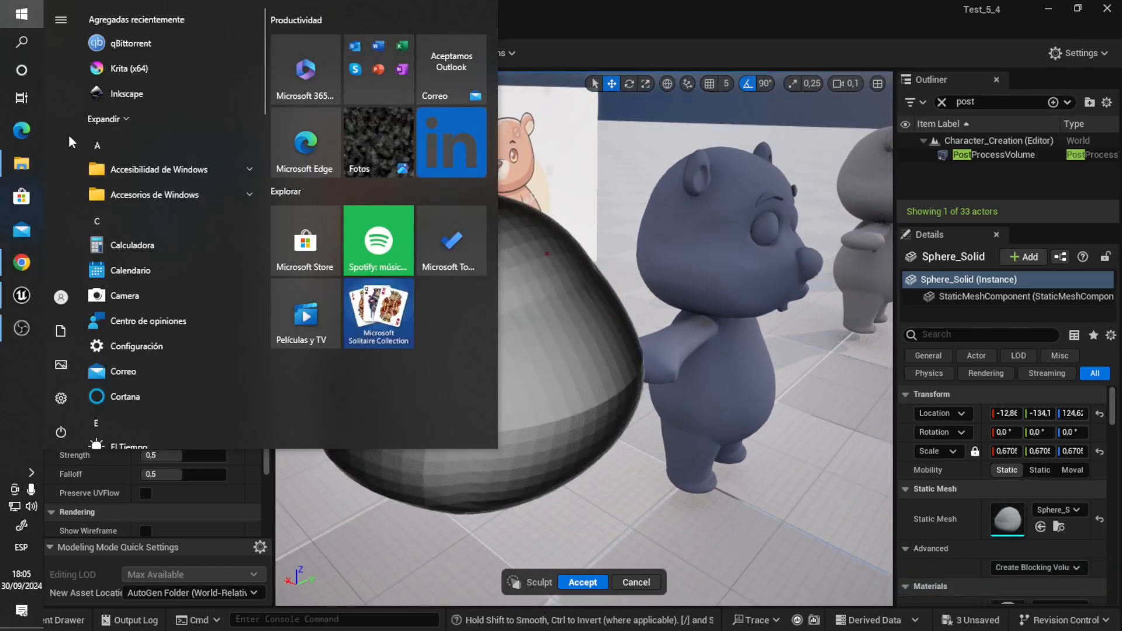
click(31, 266)
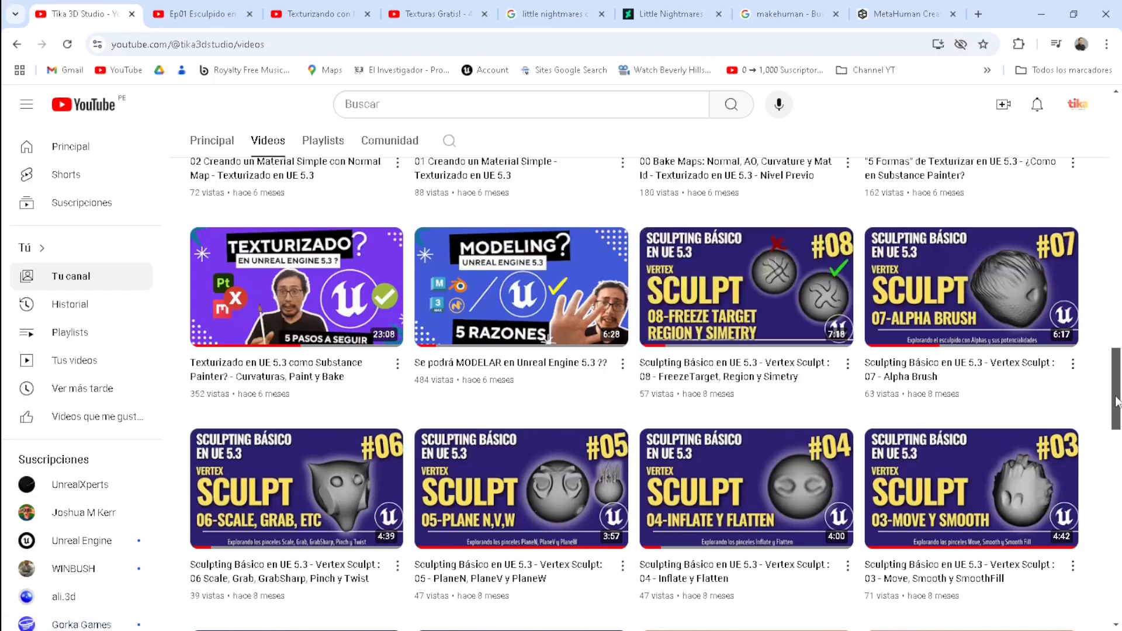
drag(1119, 401, 1120, 378)
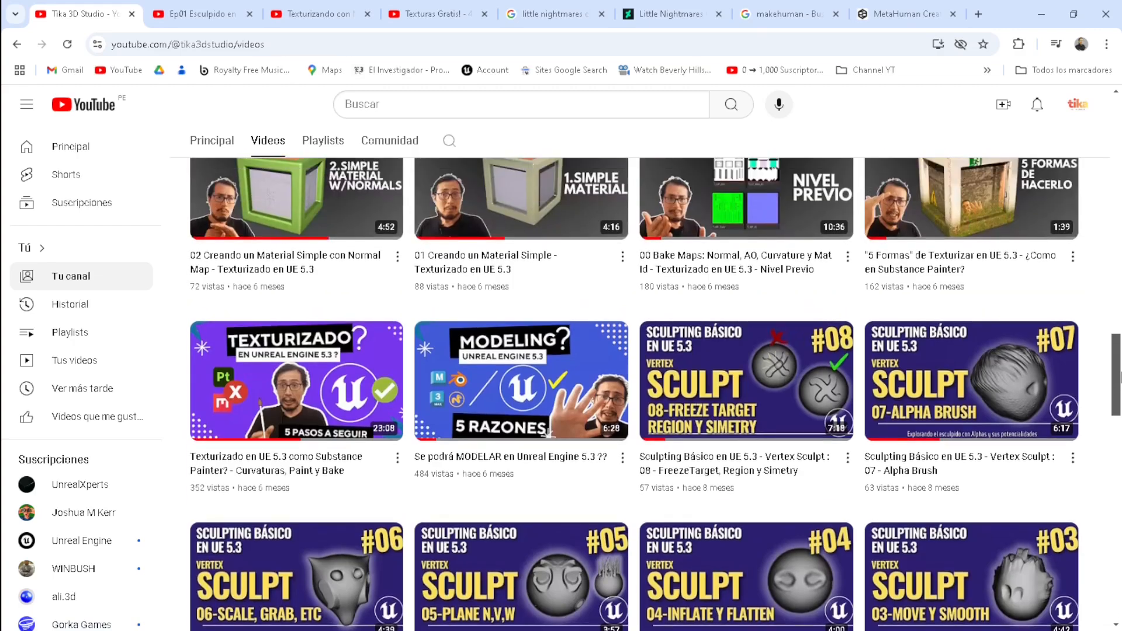
scroll(1120, 327, up, 13)
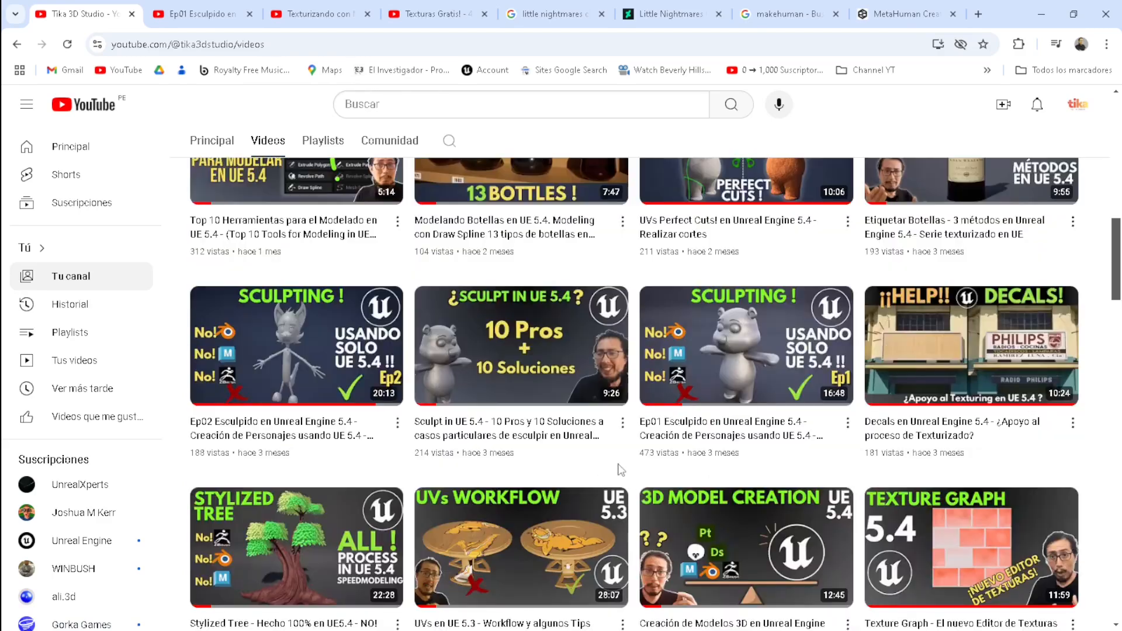
scroll(310, 526, down, 1)
mouse_move(314, 485)
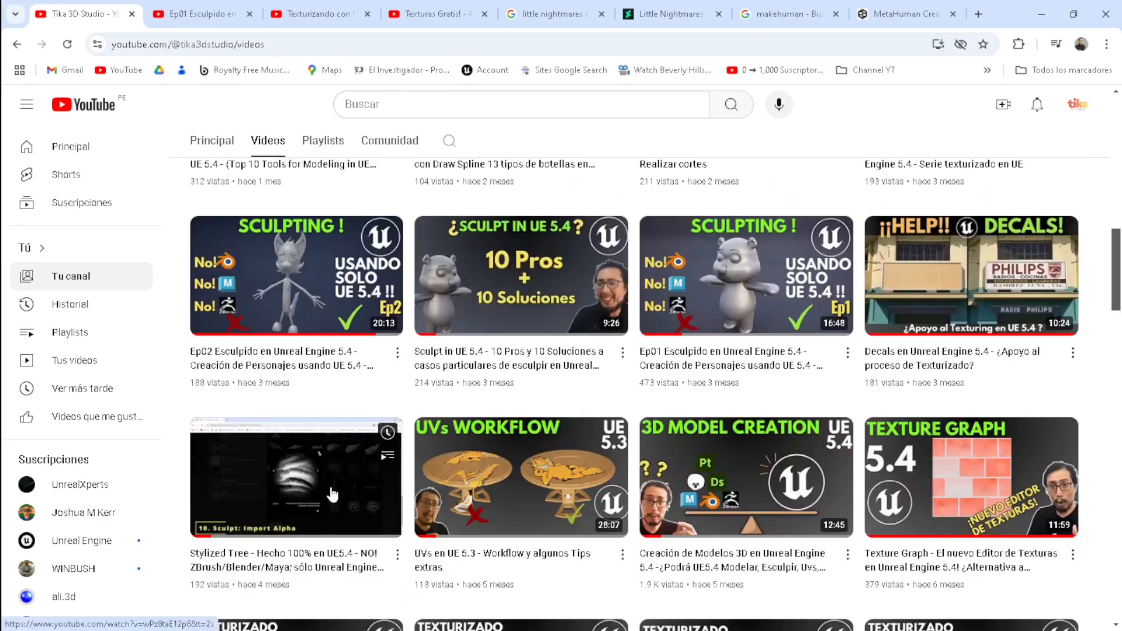
mouse_move(749, 268)
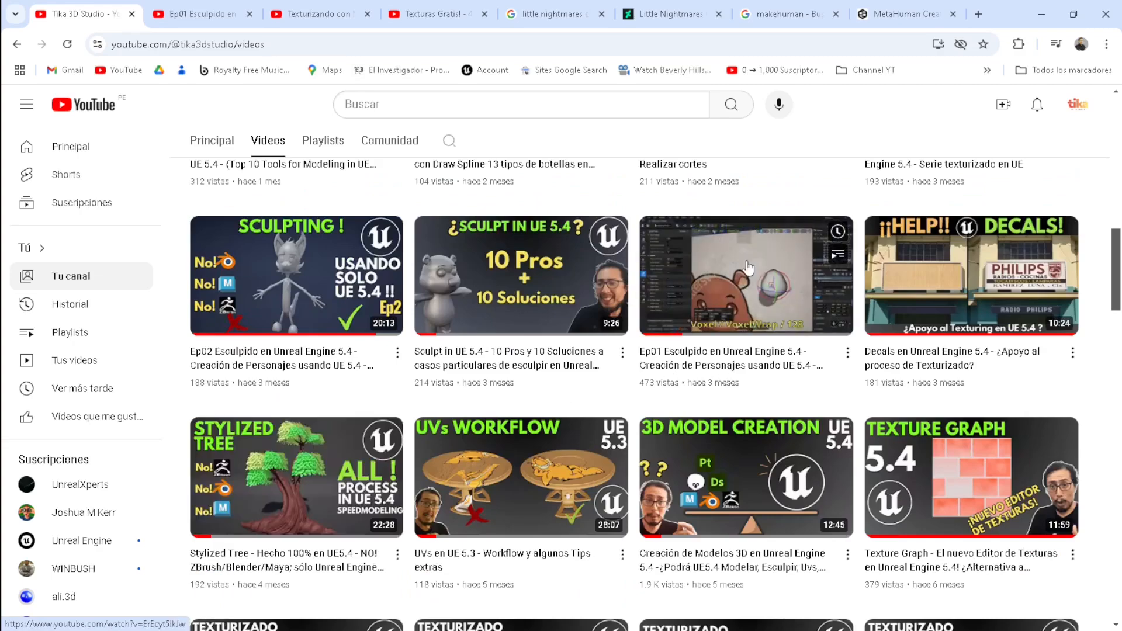
Open the Ep02 Unreal Engine 5.4 sculpting video, pause it and review its Neck - Body Modeling/Sculpt chapter
click(300, 298)
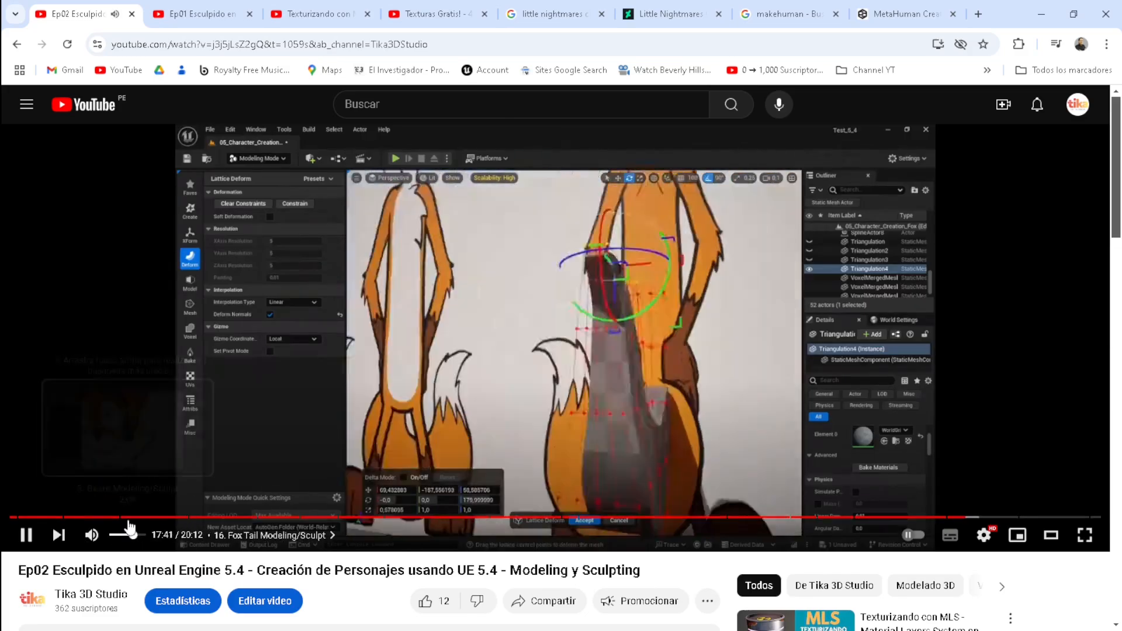
click(186, 450)
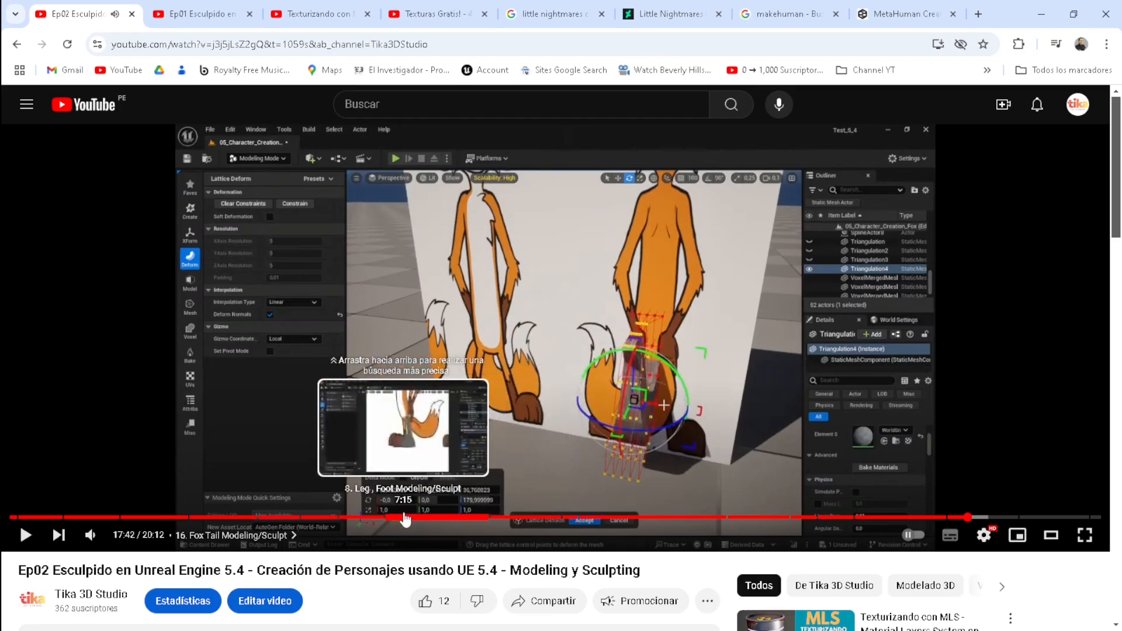
click(351, 517)
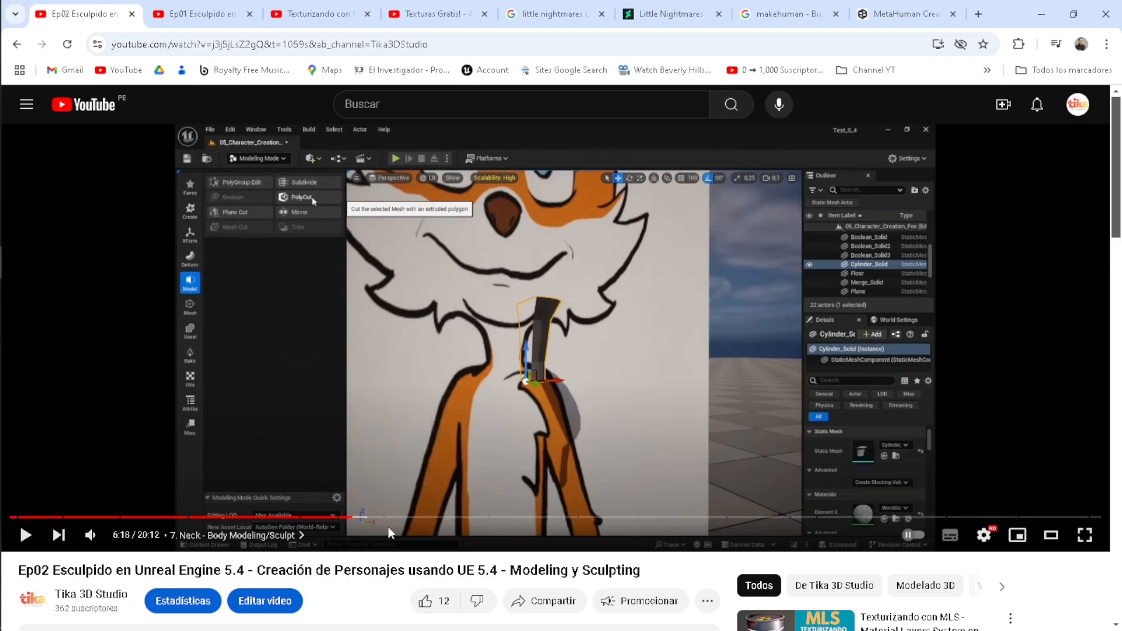
click(369, 518)
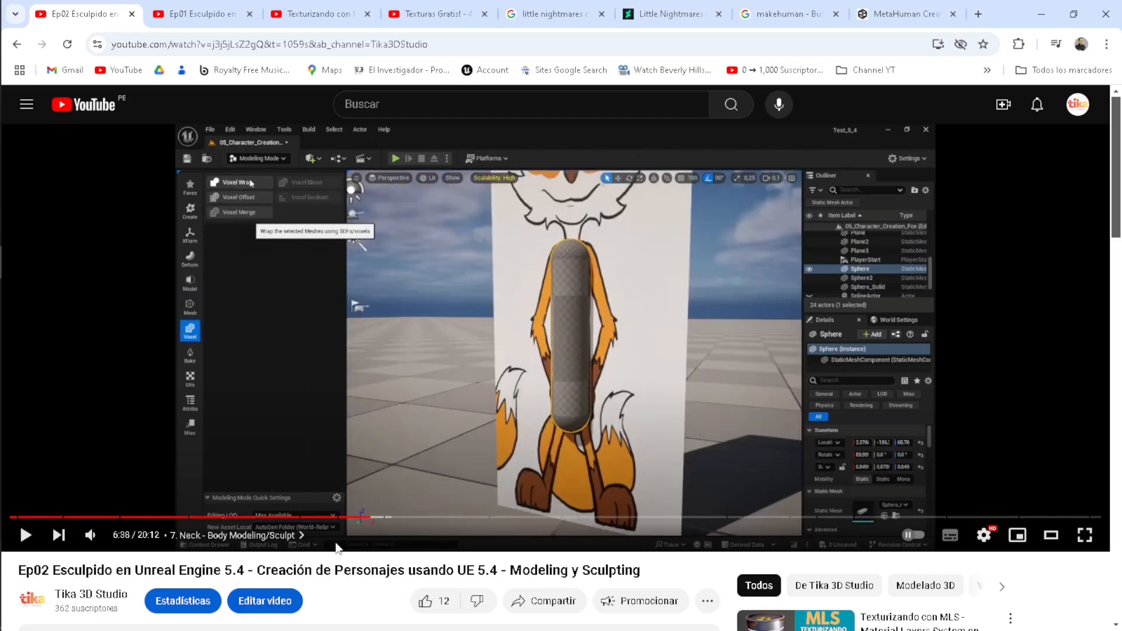
click(380, 518)
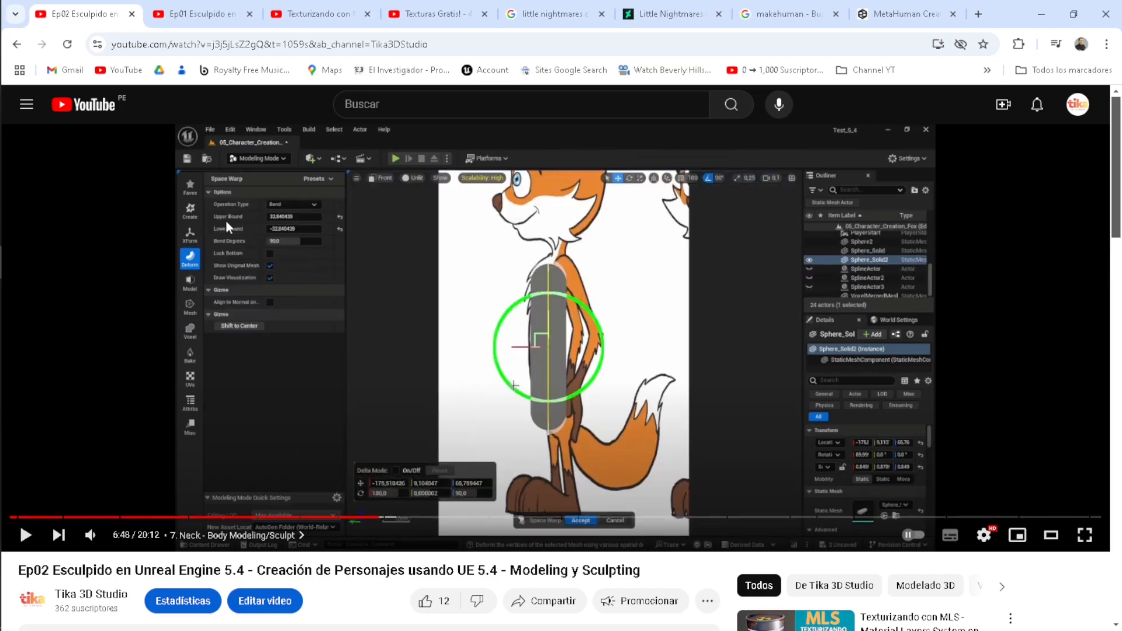
Review the video's Leg, Foot Modeling/Sculpt chapter, from blocking out the foot to sculpting the toe grooves
click(395, 518)
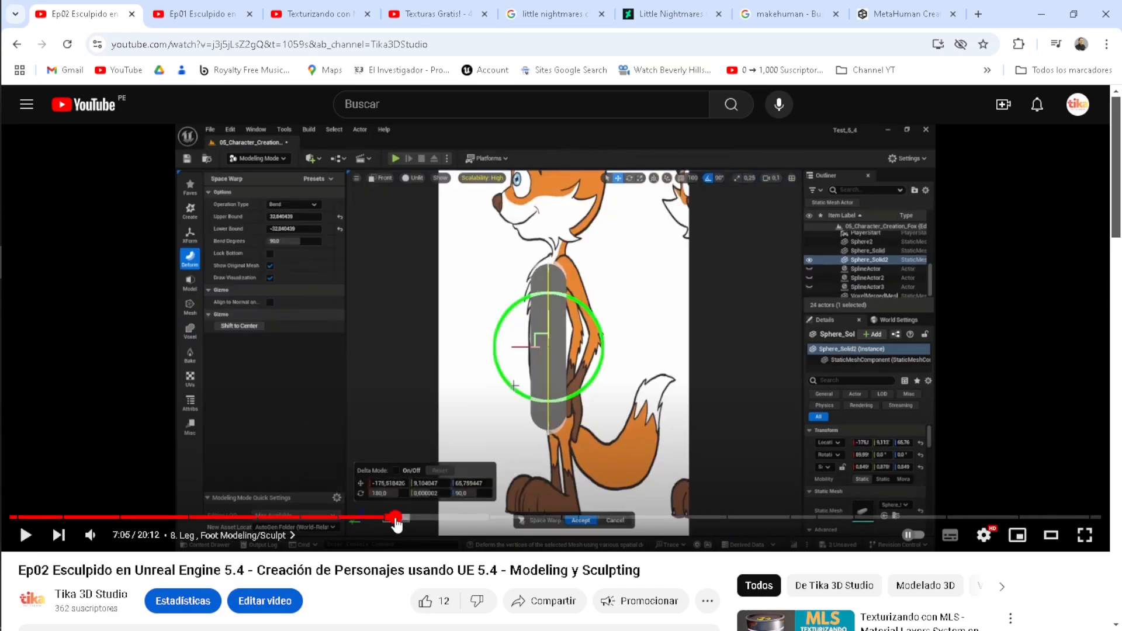
click(411, 518)
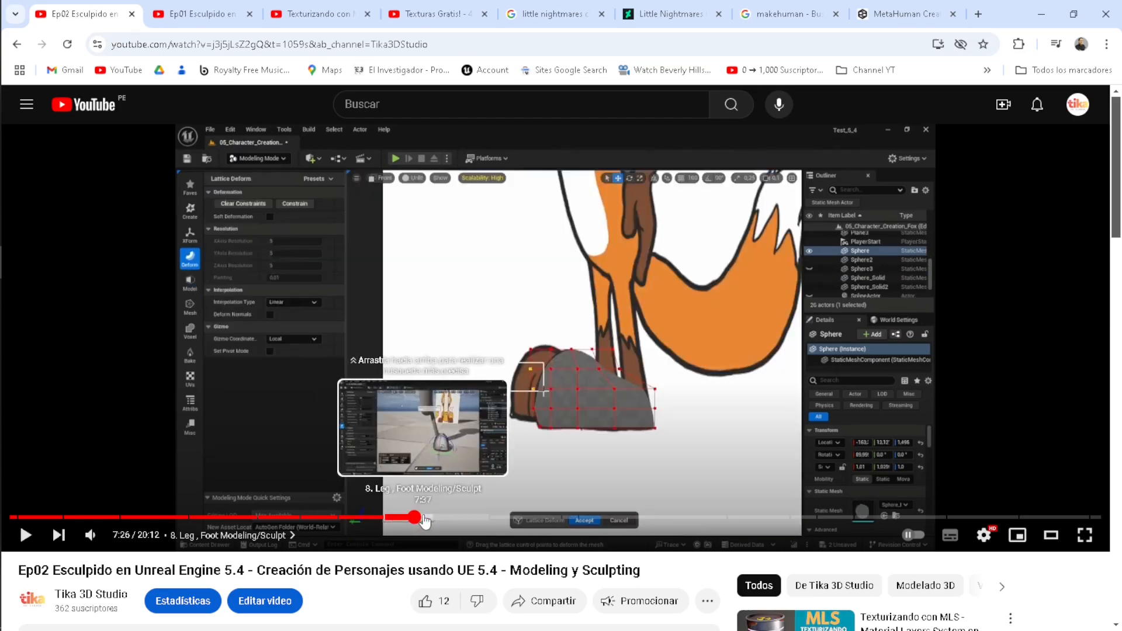
click(392, 518)
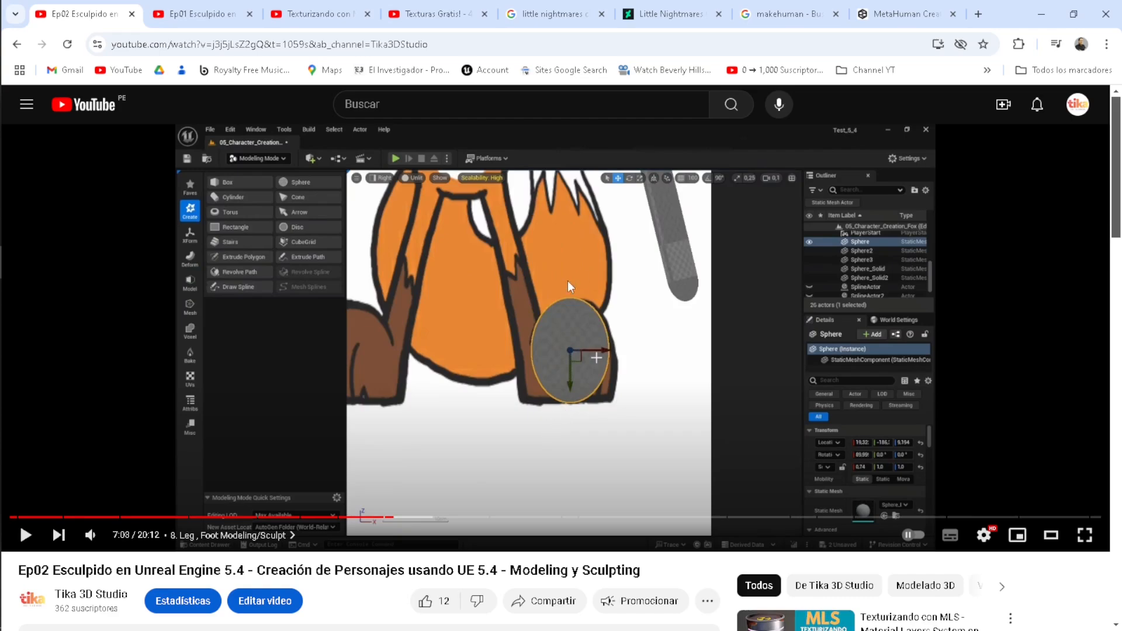
click(404, 518)
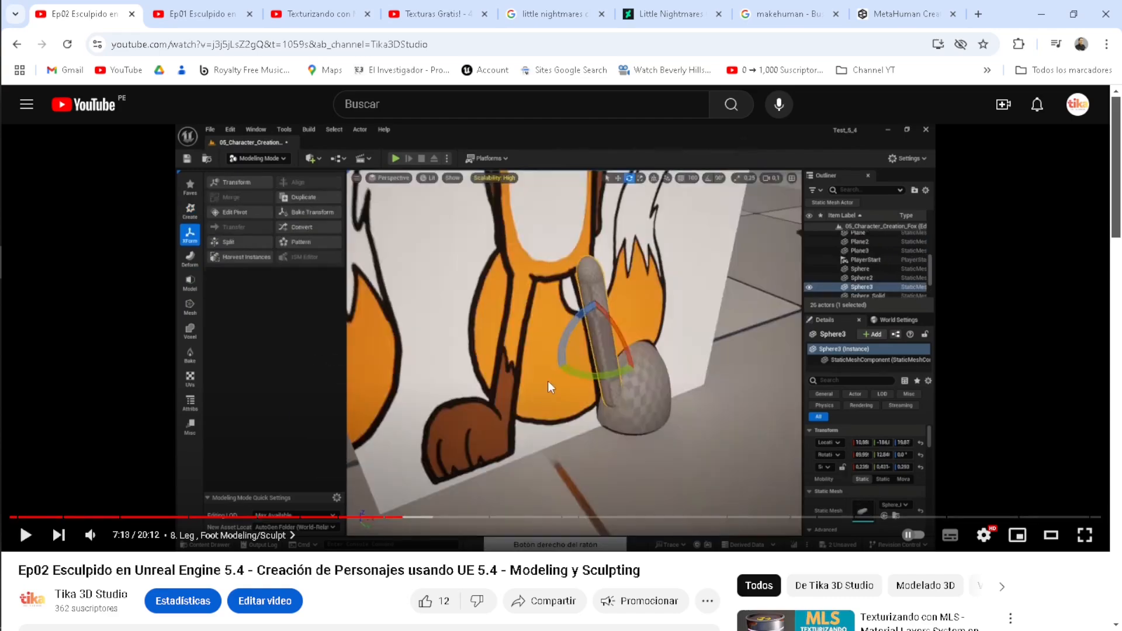
drag(411, 517, 454, 518)
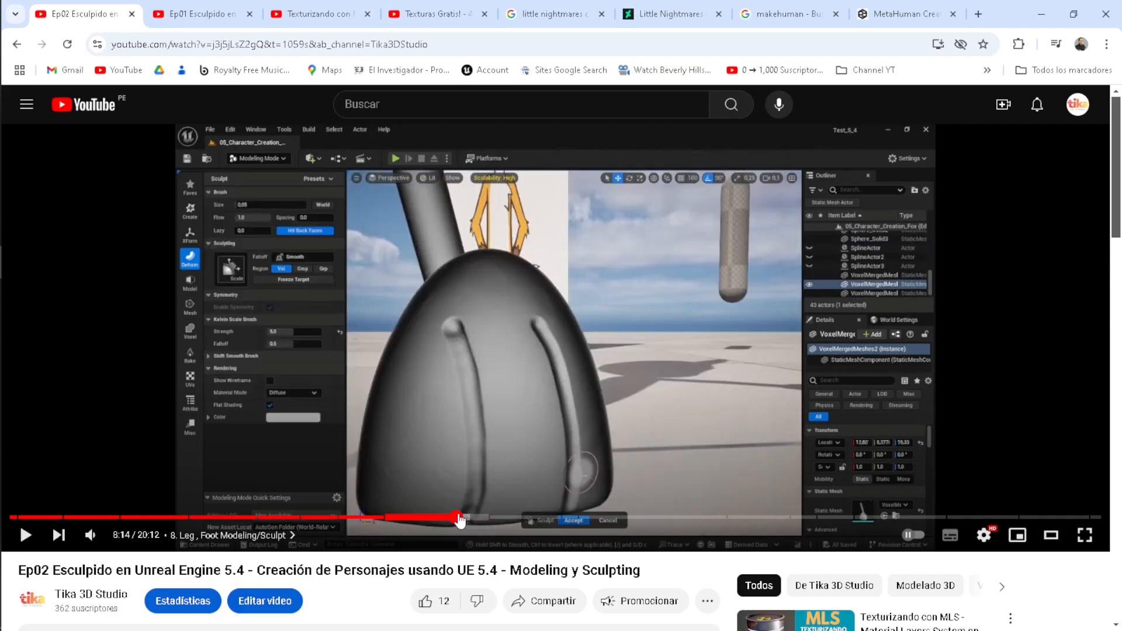
click(462, 517)
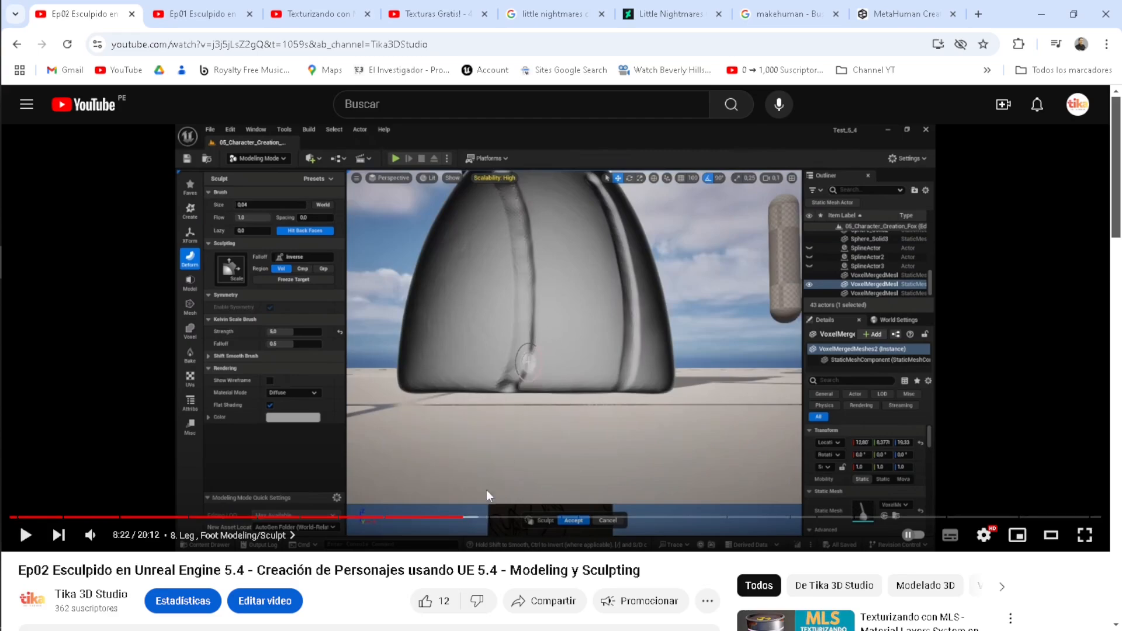
click(471, 401)
click(472, 401)
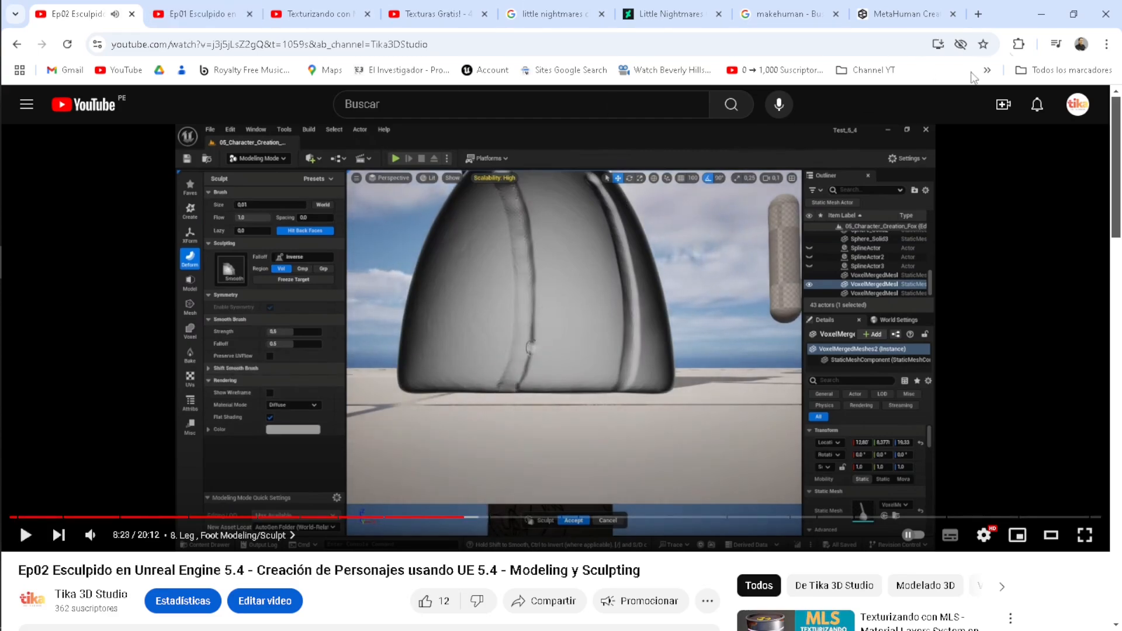
Leave the Ep02 video, switch back to Unreal Engine and cancel the active sculpt session on the head mesh
click(18, 44)
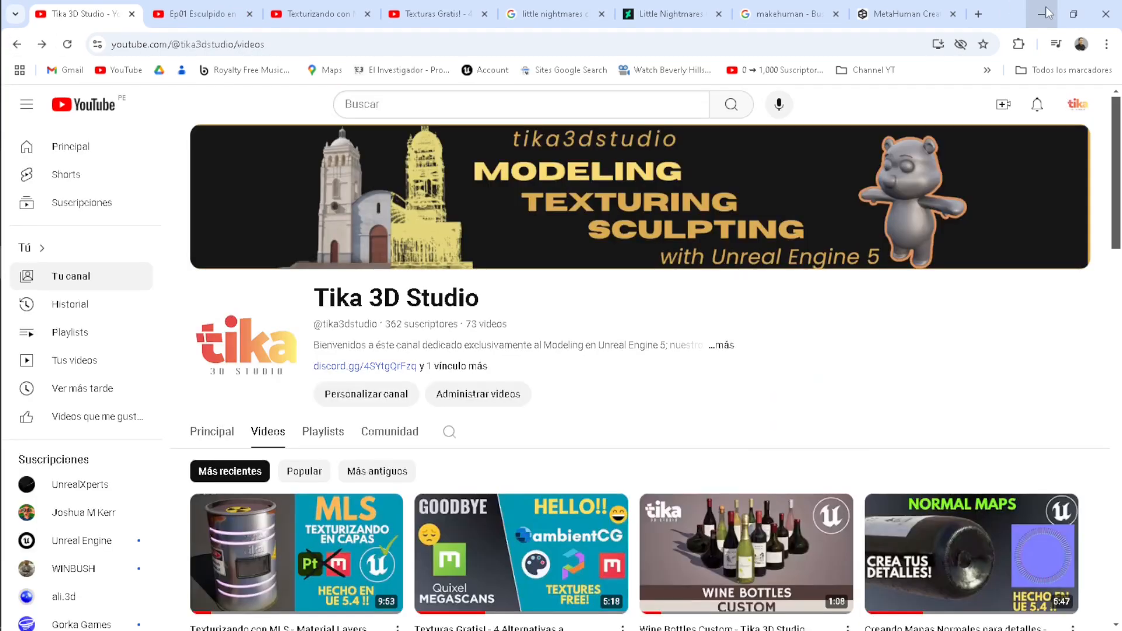
click(1046, 13)
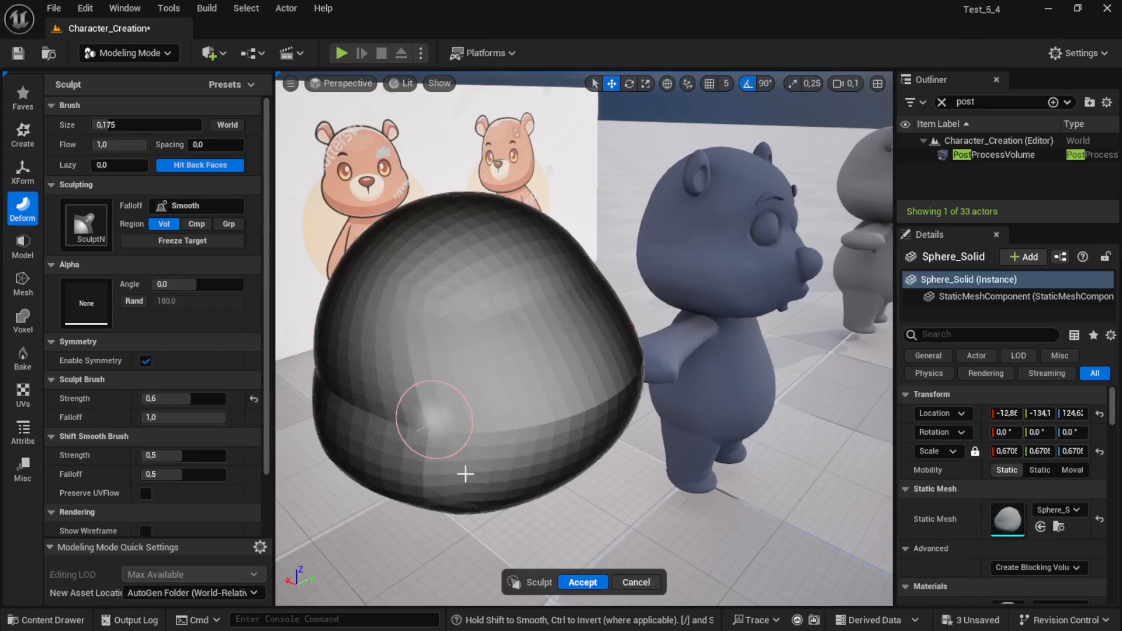
click(636, 582)
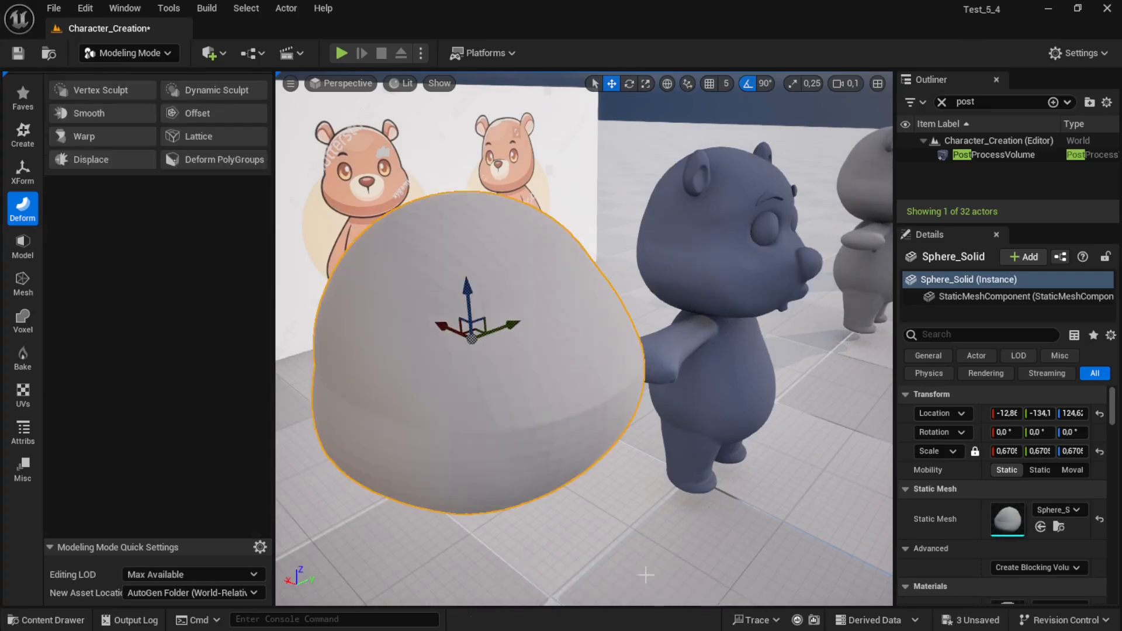
key(f)
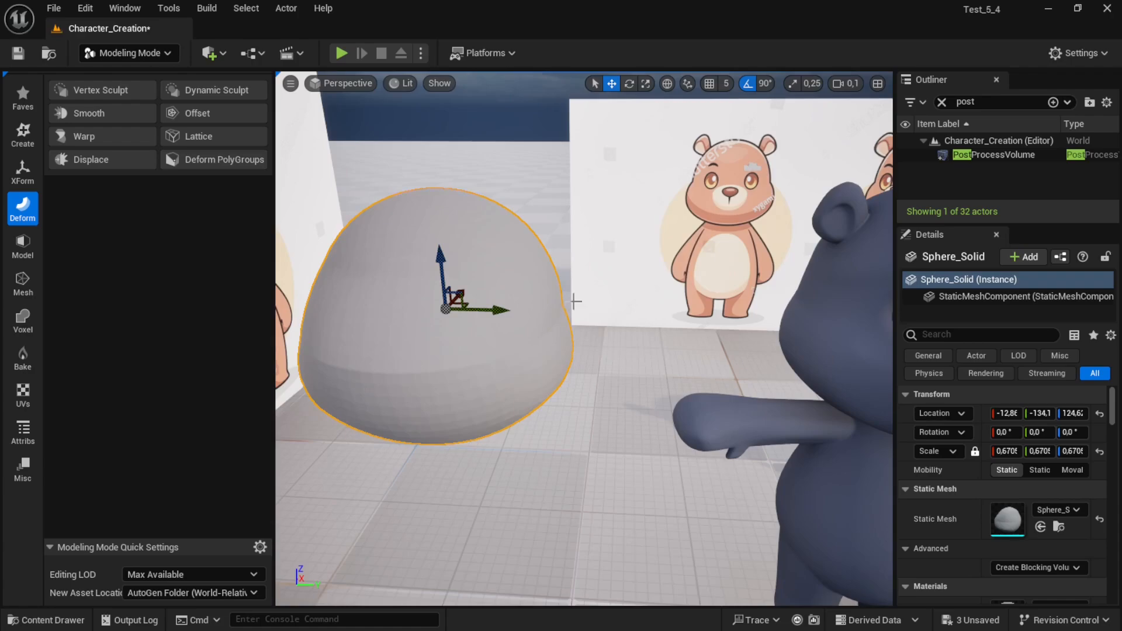
right_drag(575, 302, 544, 302)
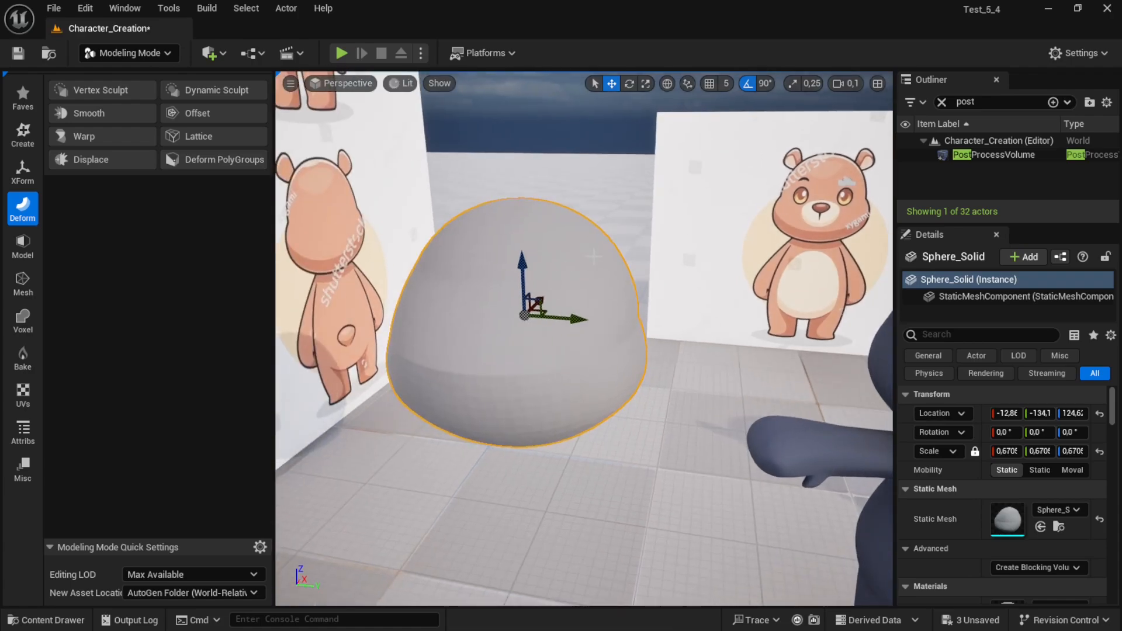
right_drag(616, 252, 477, 266)
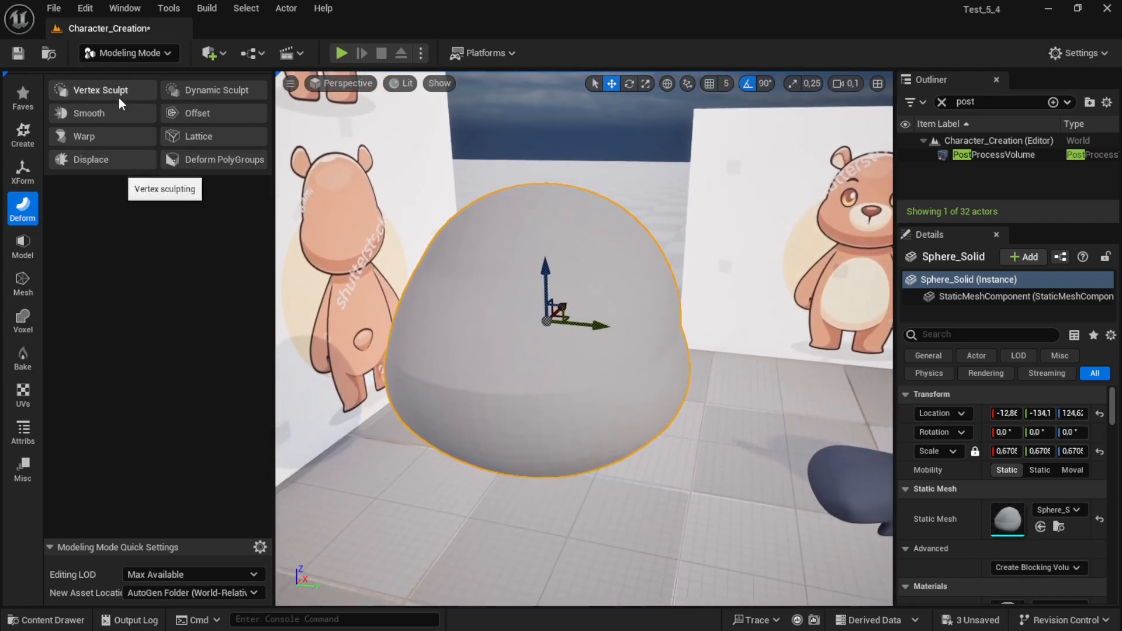
Preview the Lattice Deform cage around the head mesh and cancel the tool without deforming anything
click(237, 138)
right_drag(525, 360, 535, 277)
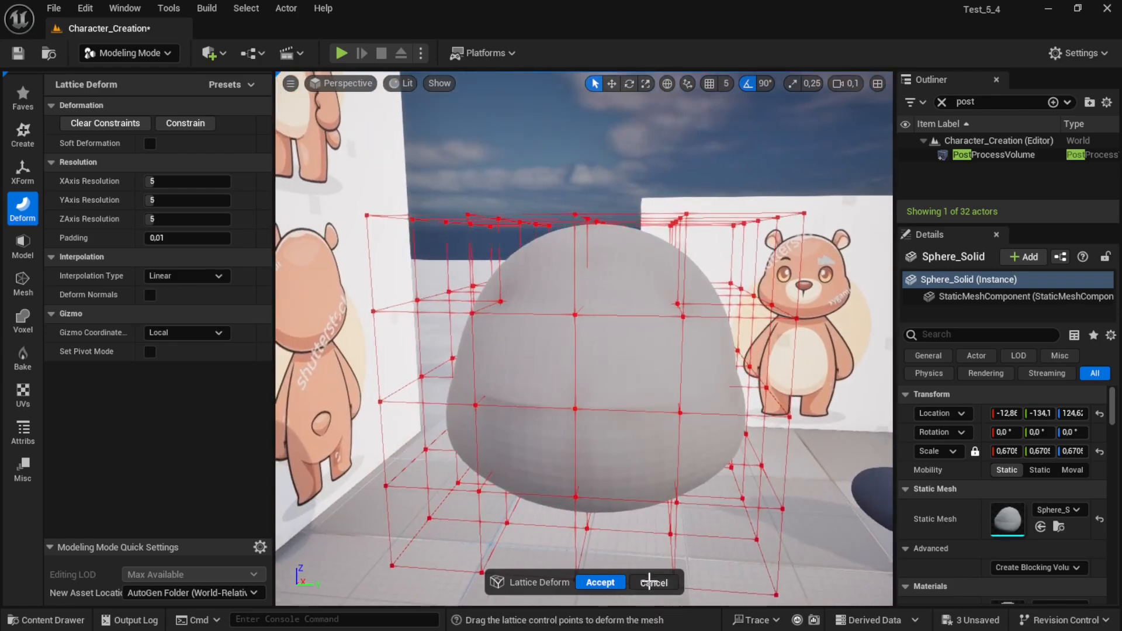
click(653, 582)
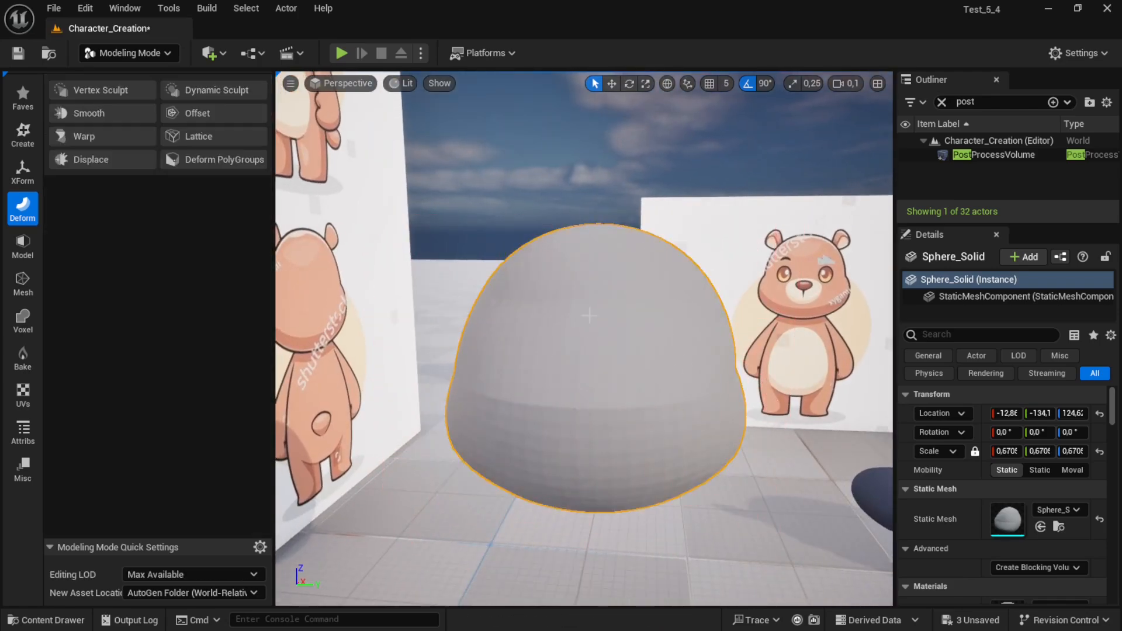
In Vertex Sculpt, raise two symmetric eye bulges on the front of the head with the SculptN brush at strength 0.55
click(116, 90)
mouse_move(646, 322)
mouse_down()
mouse_move(626, 324)
mouse_move(646, 301)
mouse_up()
key(ctrl+z)
key(w)
right_drag(621, 312, 624, 310)
mouse_move(641, 314)
mouse_down()
mouse_move(654, 323)
mouse_move(636, 304)
mouse_up()
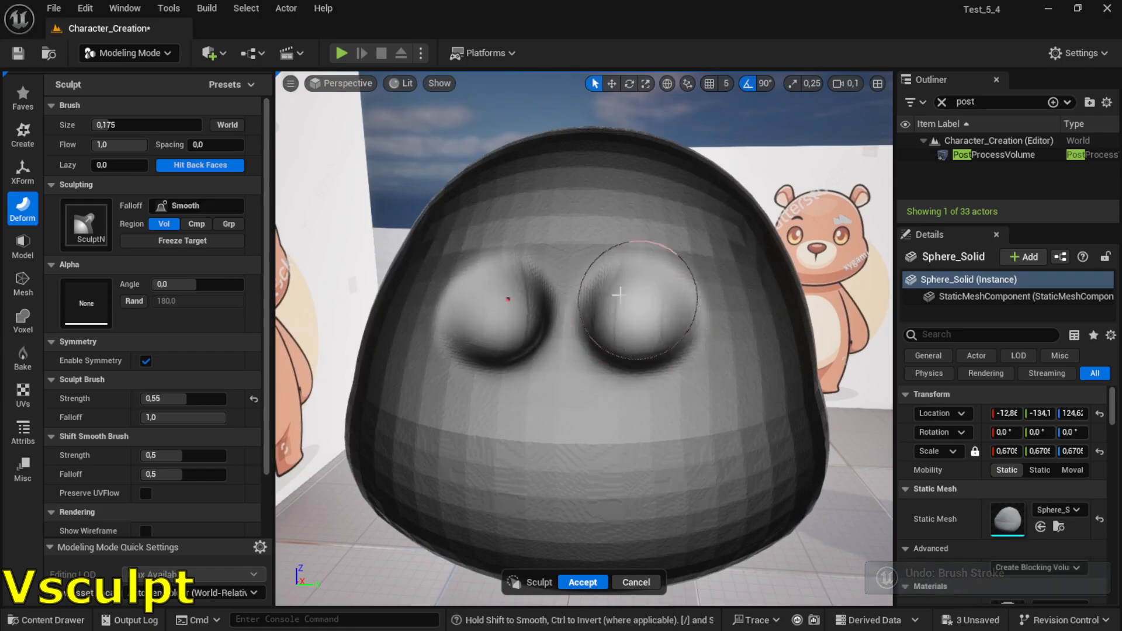
mouse_move(607, 292)
right_down()
mouse_move(571, 314)
mouse_move(388, 318)
right_up()
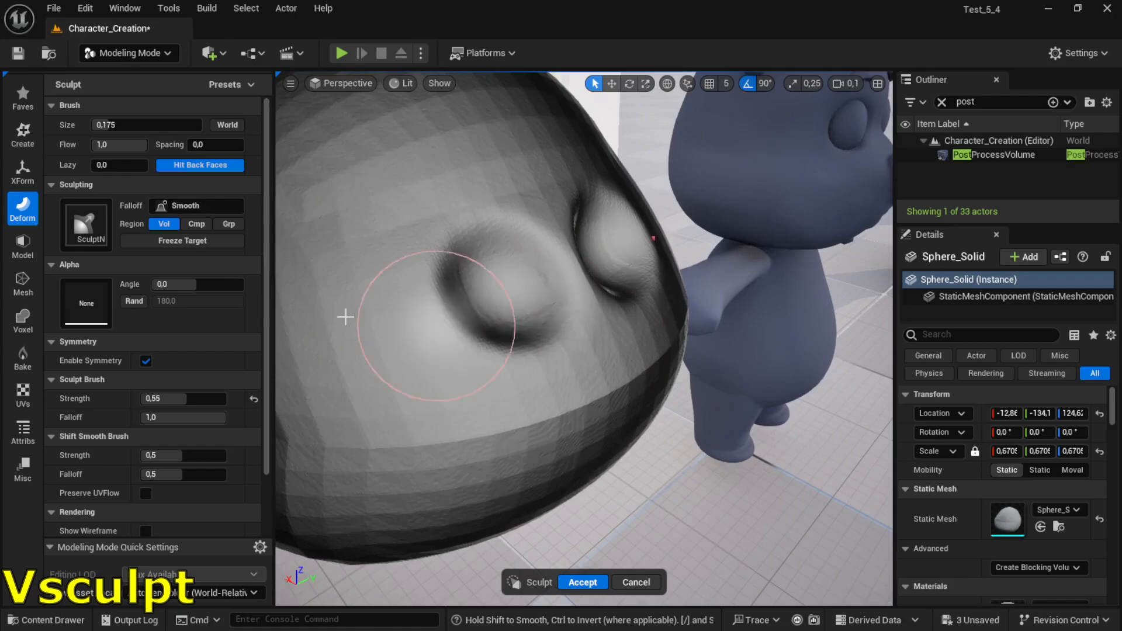
Switch to the Scale brush, reduce its size to 0.1 and stroke around the rim of the eye bulge
click(83, 225)
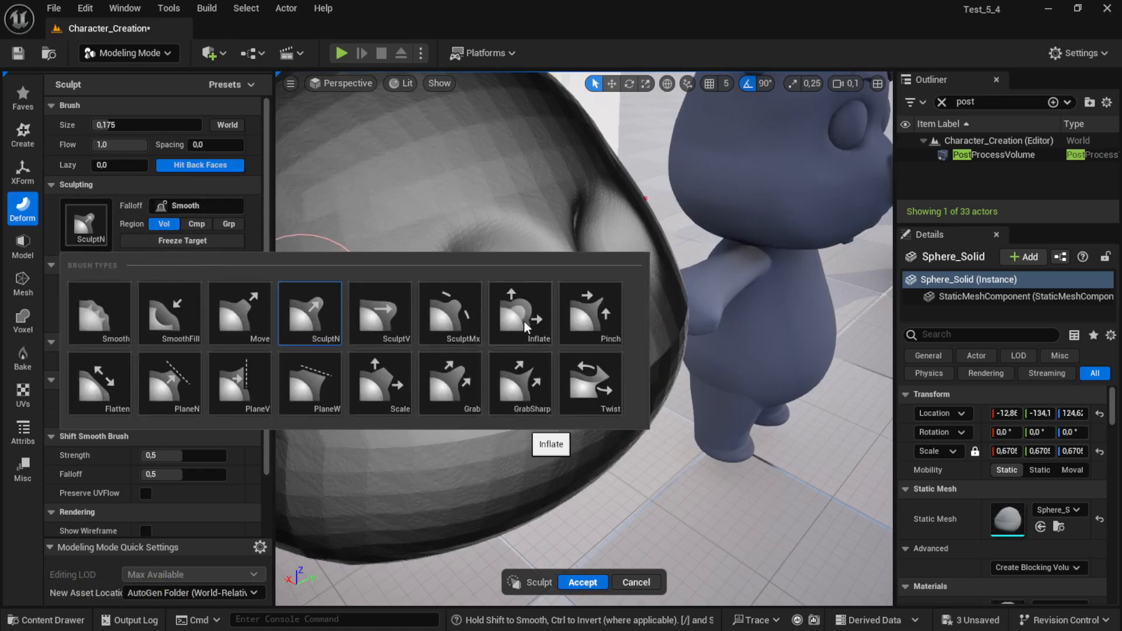
click(402, 384)
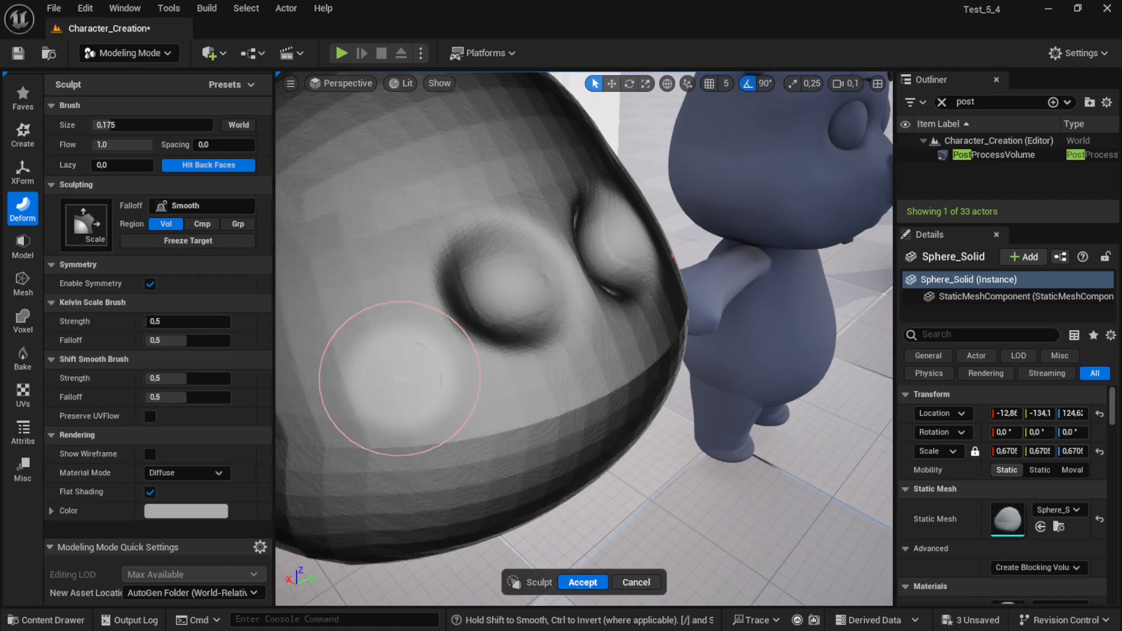
key(bracketleft)
key(bracketleft)
key(bracketleft)
key(bracketleft)
key(bracketright)
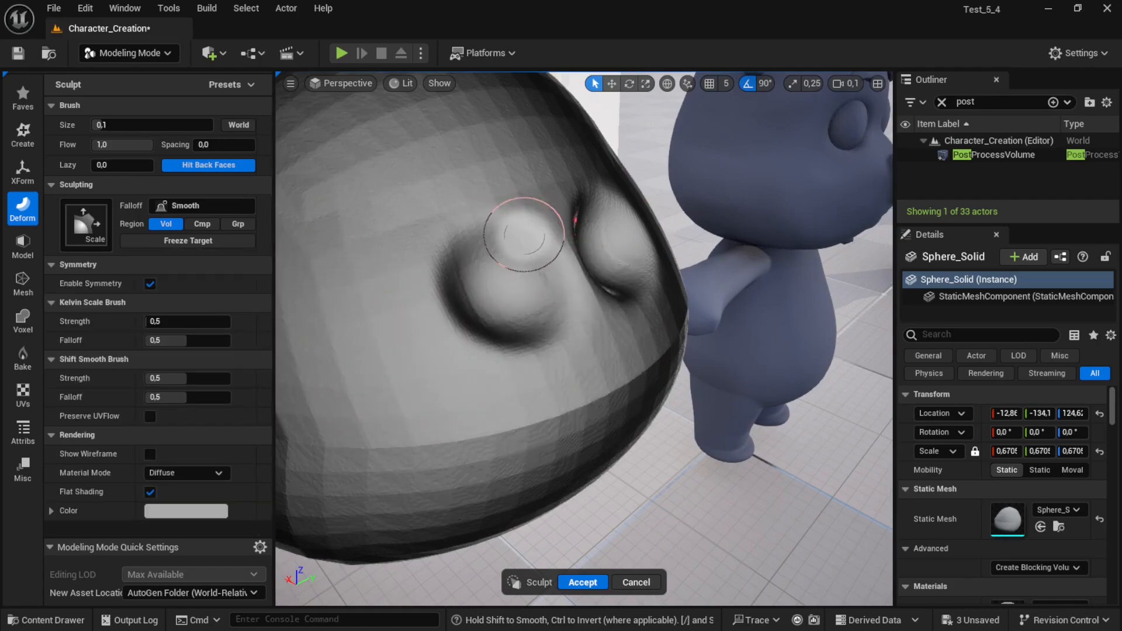
mouse_move(512, 242)
right_down()
mouse_move(529, 241)
mouse_move(516, 213)
right_up()
mouse_move(504, 225)
mouse_down()
mouse_move(441, 231)
mouse_move(420, 306)
mouse_move(494, 368)
mouse_move(447, 362)
mouse_move(488, 363)
mouse_move(463, 388)
mouse_move(551, 371)
mouse_move(526, 319)
mouse_up()
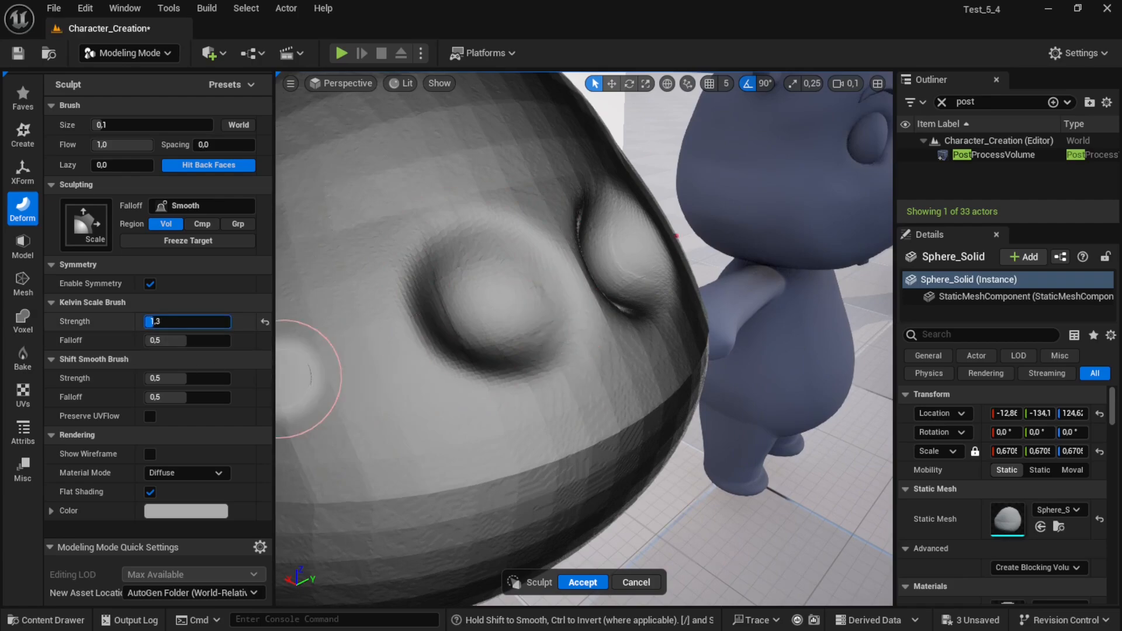
Raise the Scale brush strength to 2.412 and deepen the crease around the eye bulges
drag(154, 321, 164, 321)
mouse_move(436, 300)
mouse_down()
mouse_move(441, 339)
mouse_move(509, 372)
mouse_move(526, 230)
mouse_move(401, 251)
mouse_move(401, 270)
mouse_move(475, 280)
mouse_up()
right_drag(475, 280, 427, 252)
mouse_move(298, 357)
right_down()
mouse_move(312, 274)
mouse_move(450, 275)
mouse_move(450, 263)
mouse_move(503, 240)
mouse_move(571, 275)
mouse_move(542, 312)
mouse_move(738, 250)
mouse_move(745, 213)
mouse_move(681, 201)
mouse_move(730, 308)
right_up()
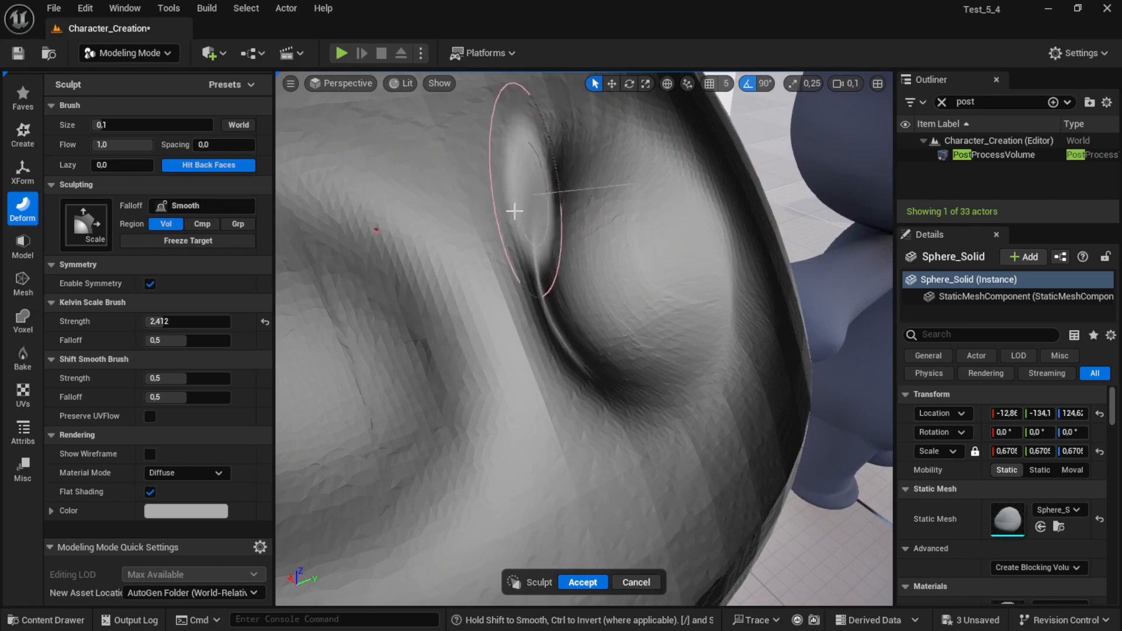
Check the eye bulges from several angles, undo the last brush stroke and cancel the sculpt session
scroll(538, 223, down, 3)
mouse_move(601, 368)
right_down()
mouse_move(546, 310)
mouse_move(516, 251)
mouse_move(552, 251)
mouse_move(551, 201)
right_up()
right_drag(508, 293, 506, 289)
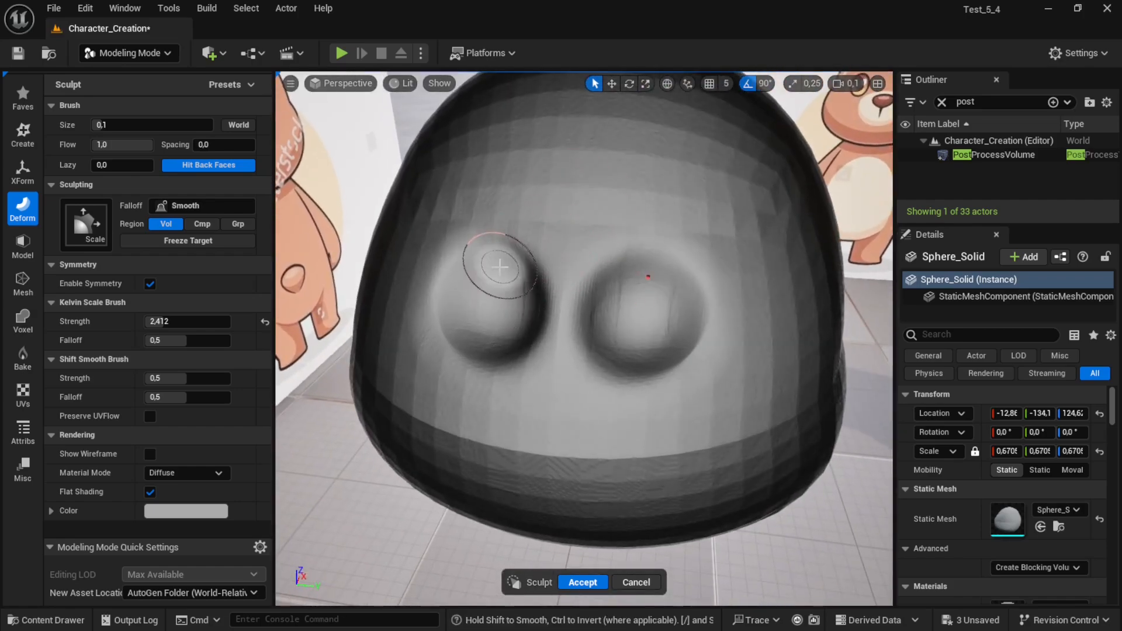
mouse_move(549, 237)
right_down()
mouse_move(451, 251)
mouse_move(506, 240)
right_up()
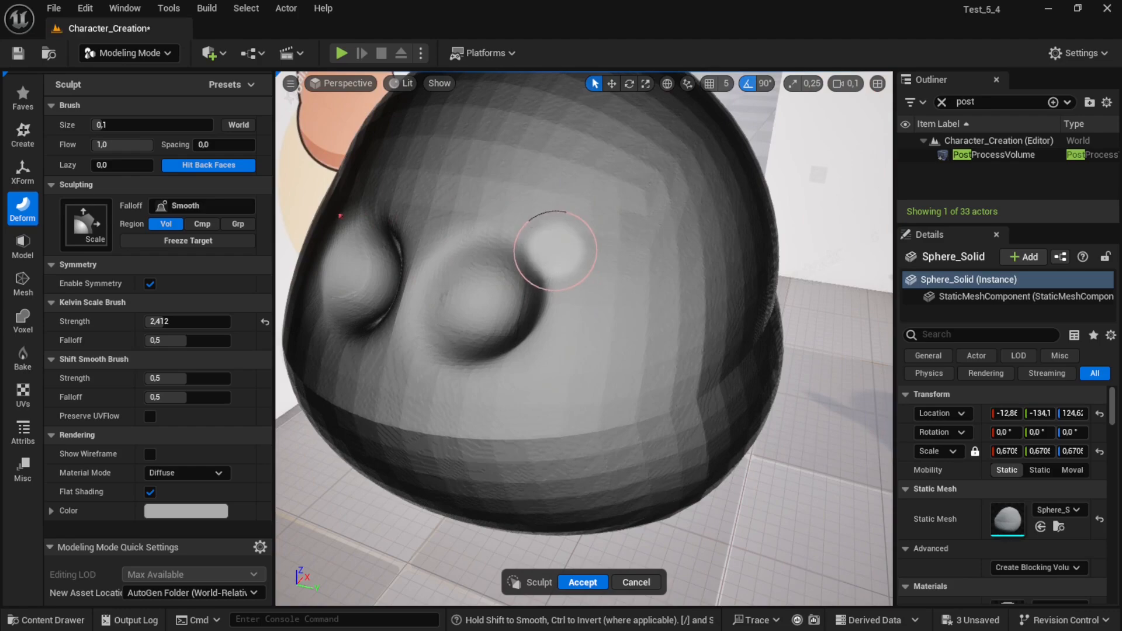
key(ctrl+z)
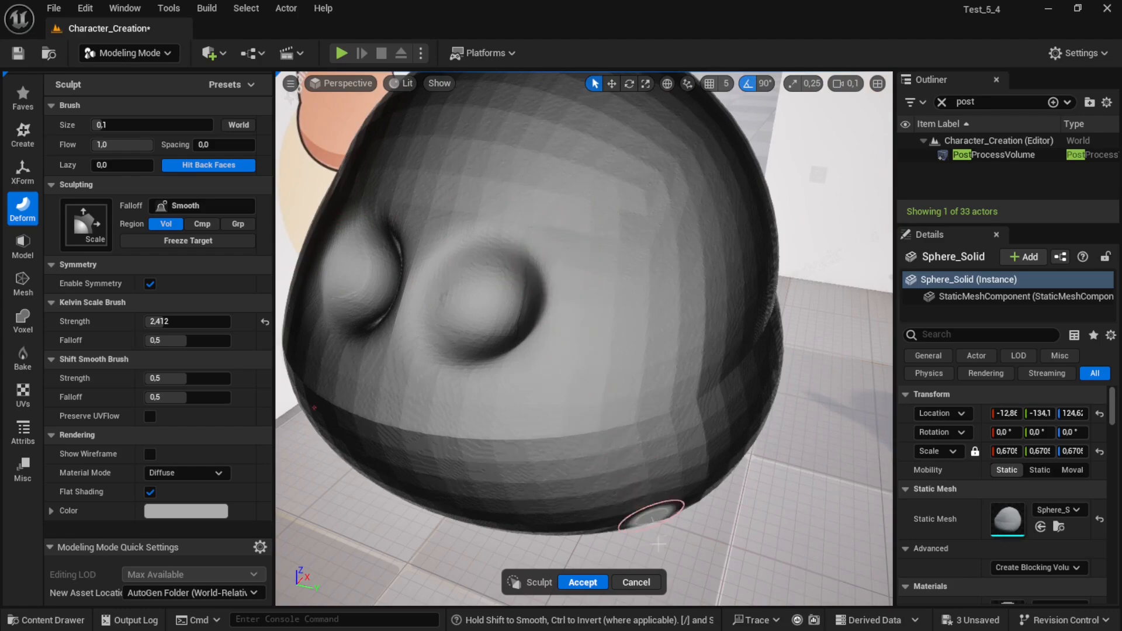
click(636, 583)
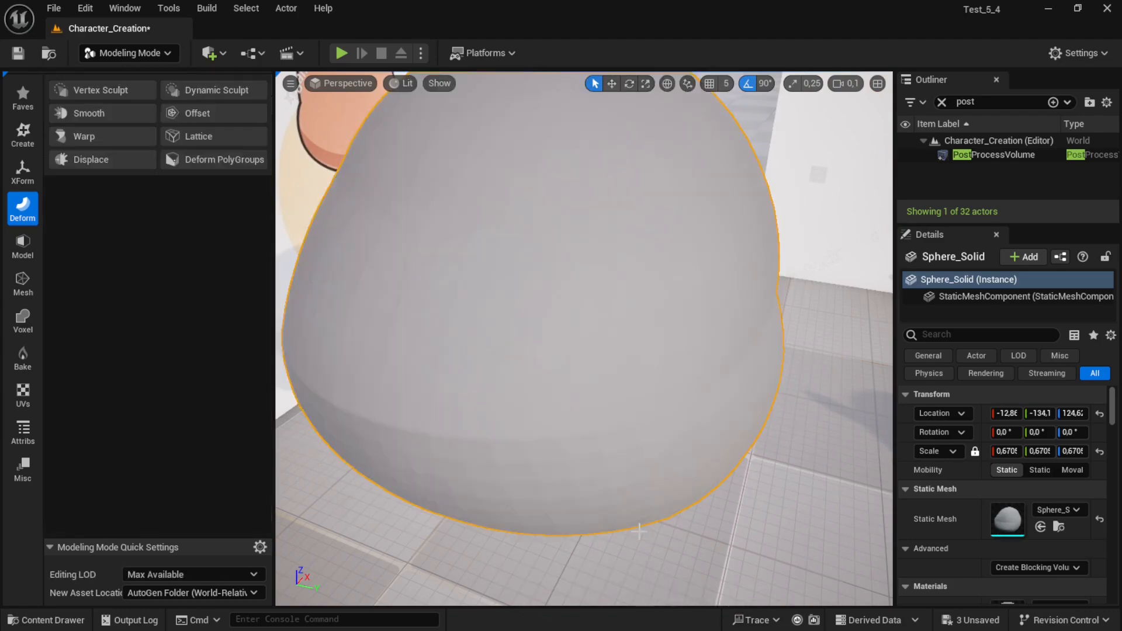
right_drag(585, 339, 585, 352)
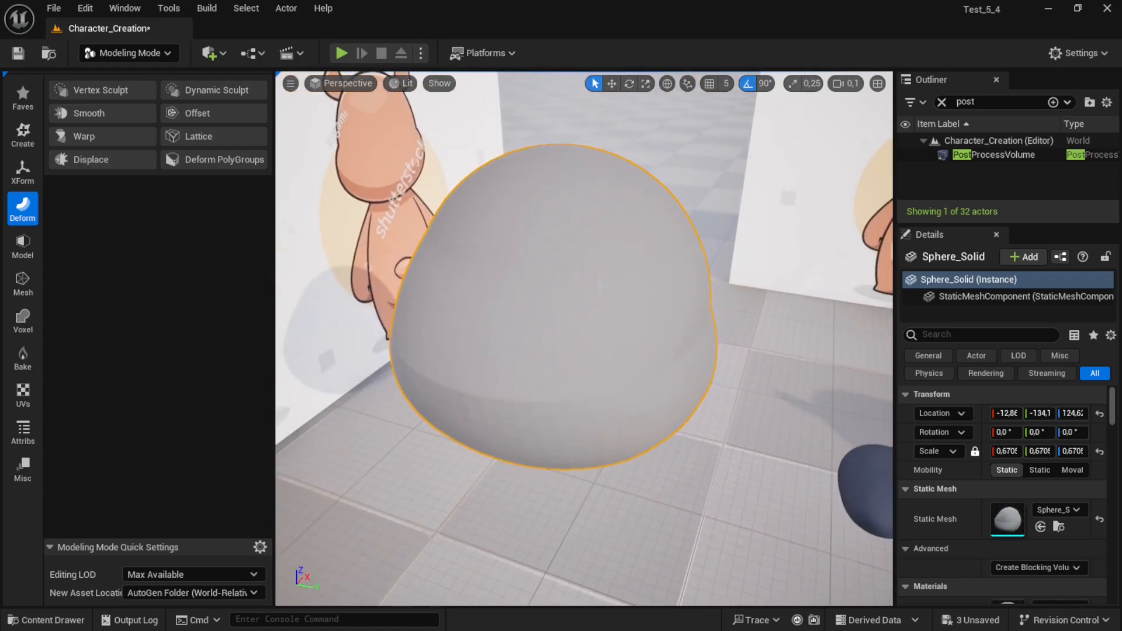
Switch to Chrome, open the Tika 3D Studio video on texturing with the Material Layers System in Unreal Engine 5.4 and pause it
click(88, 618)
key(super)
click(22, 263)
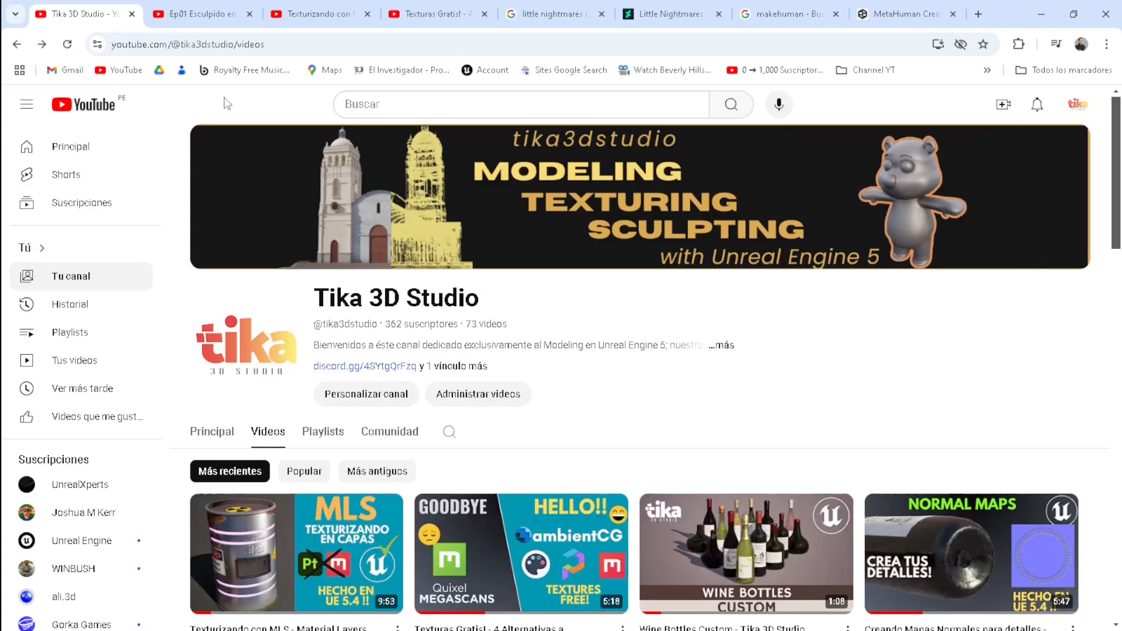
scroll(812, 234, down, 3)
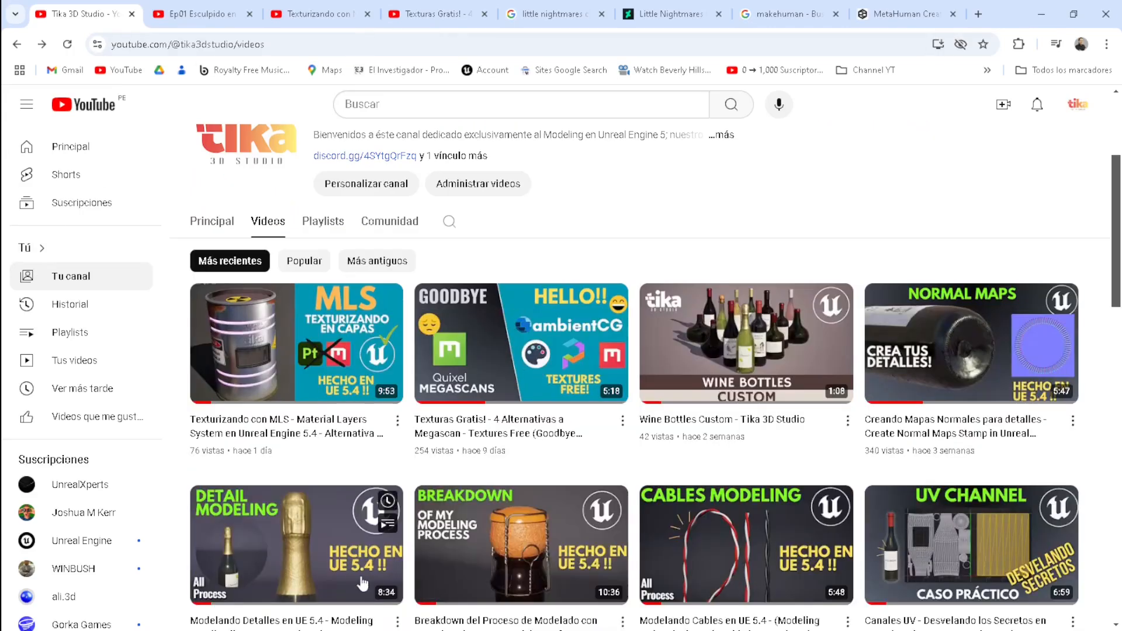
click(288, 368)
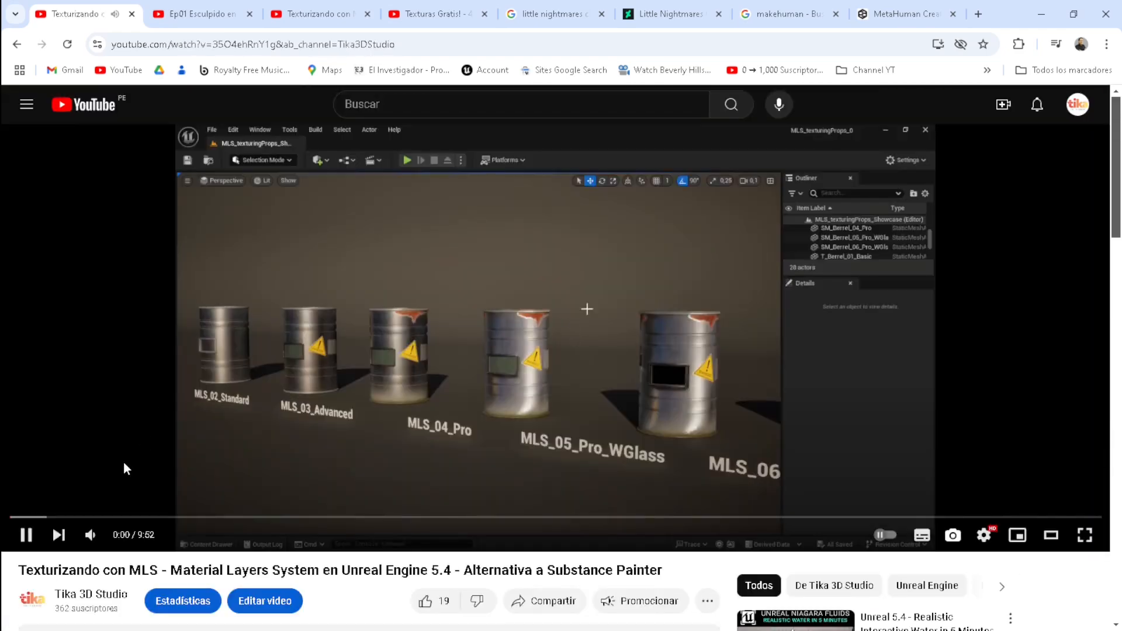
click(124, 470)
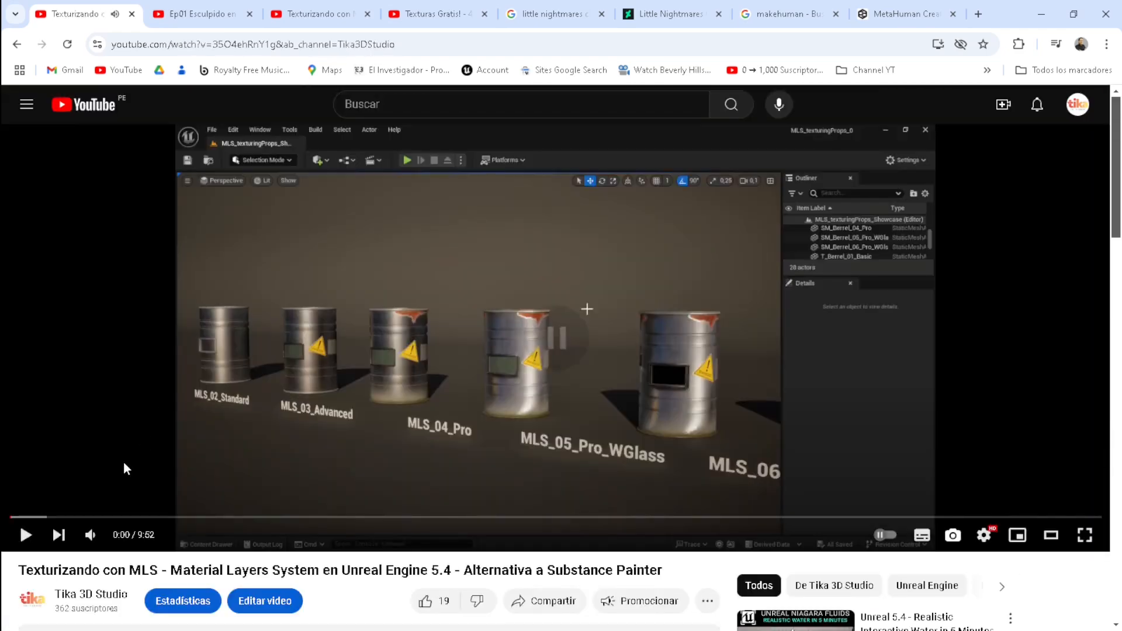
Skim the paused video from the barrel materials through the material layer graph to the Layer Parameters section
click(111, 517)
click(253, 517)
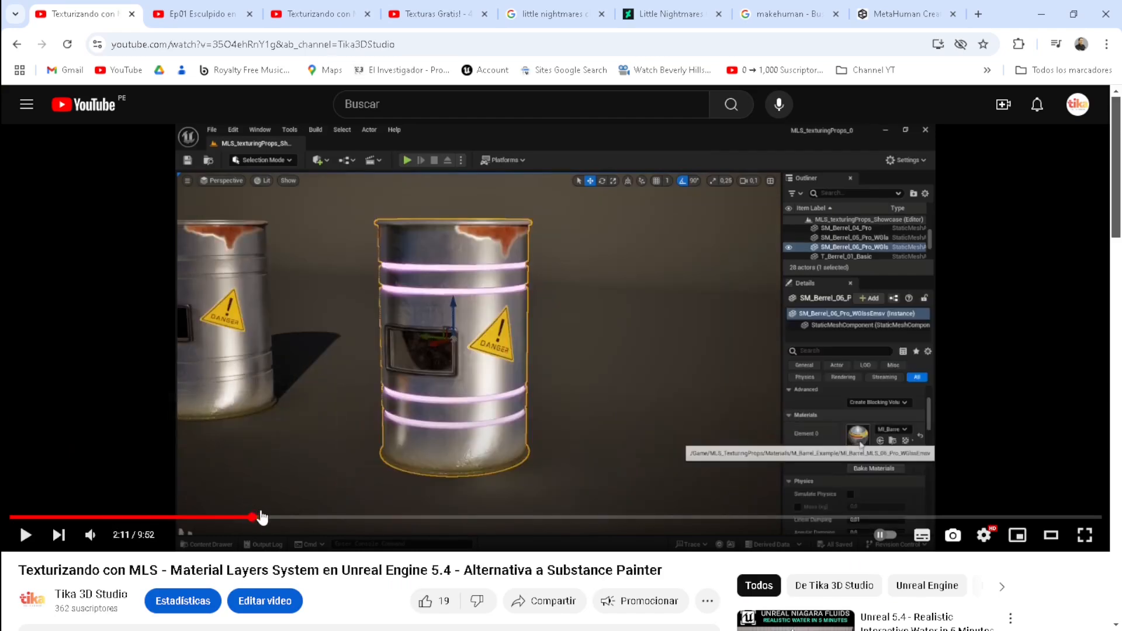
click(479, 517)
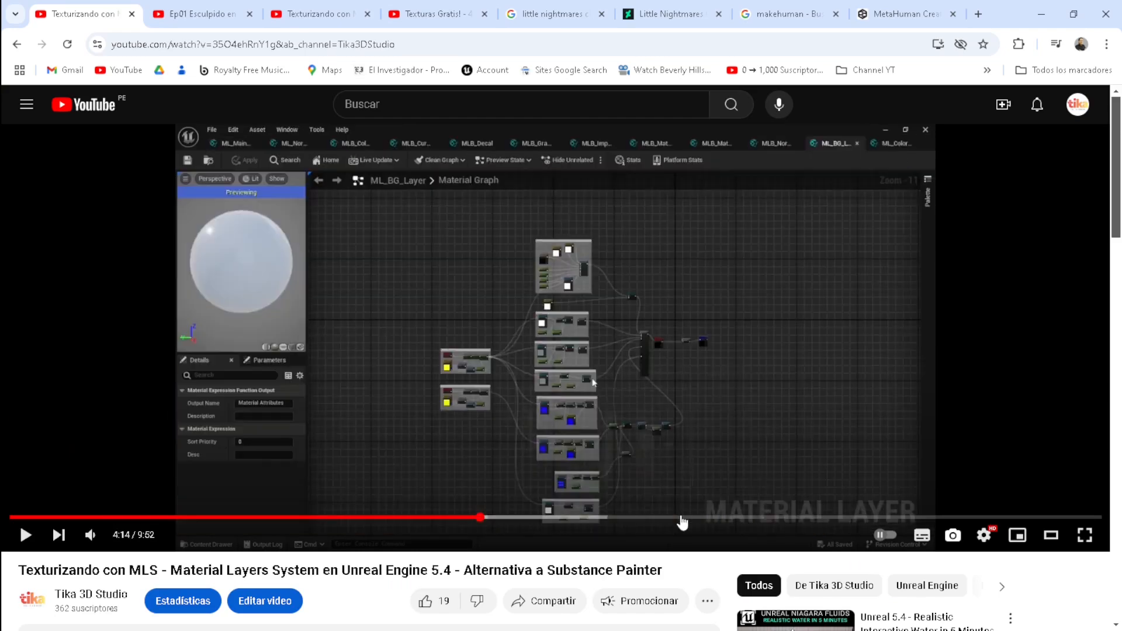
click(600, 518)
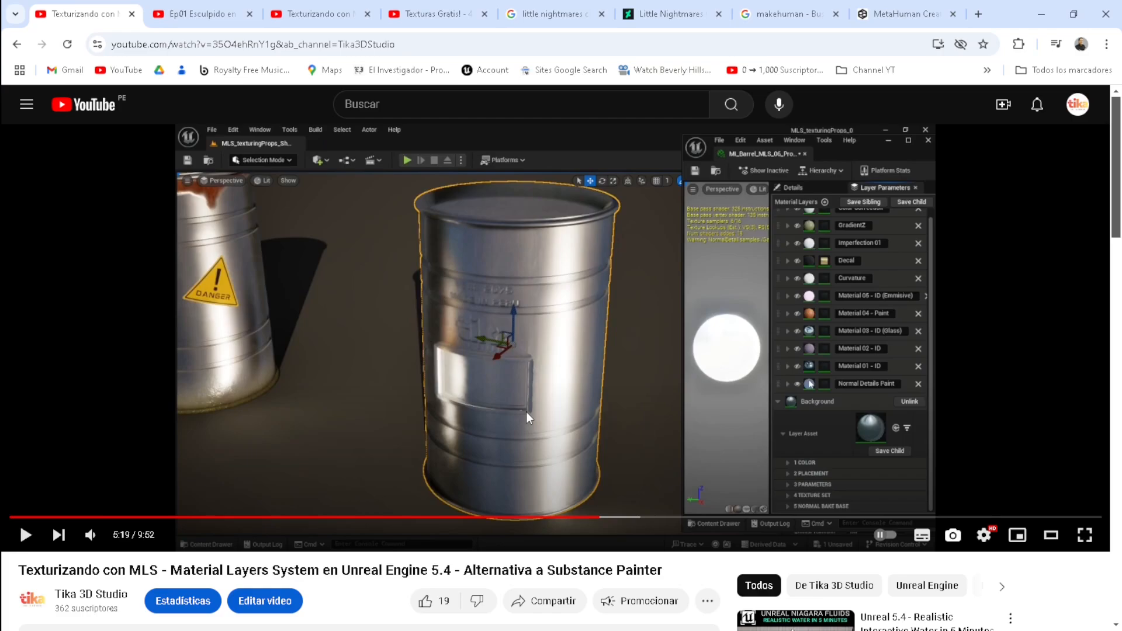
Switch back to Unreal Engine, close the Content Drawer and view the finished bear character from the front
click(1047, 12)
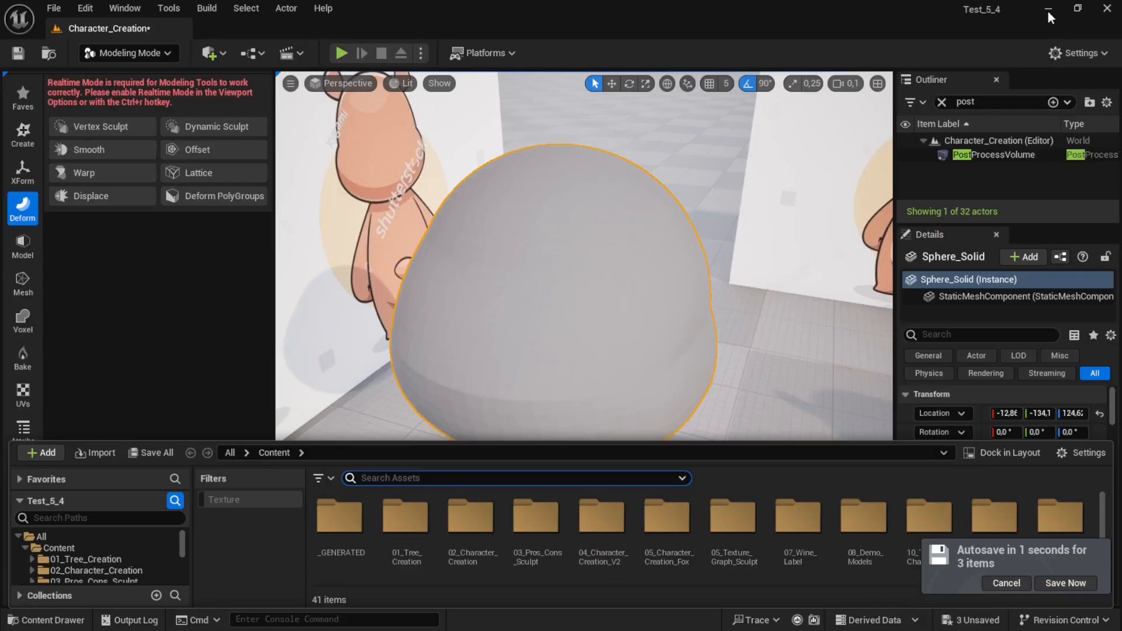
click(43, 621)
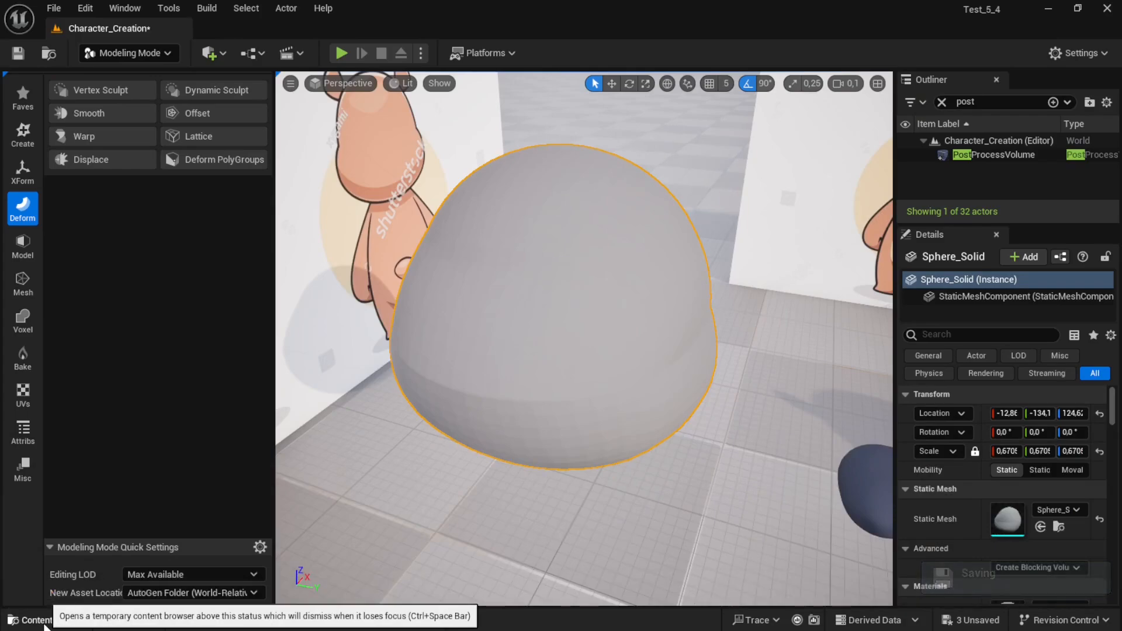
right_drag(623, 219, 628, 216)
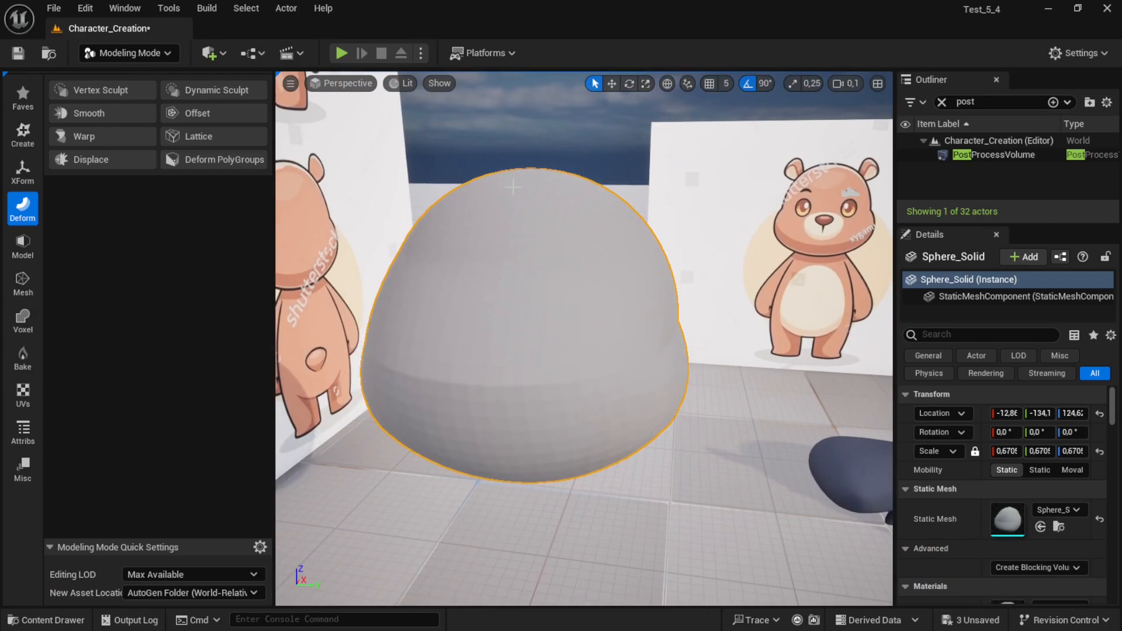
right_drag(596, 161, 618, 259)
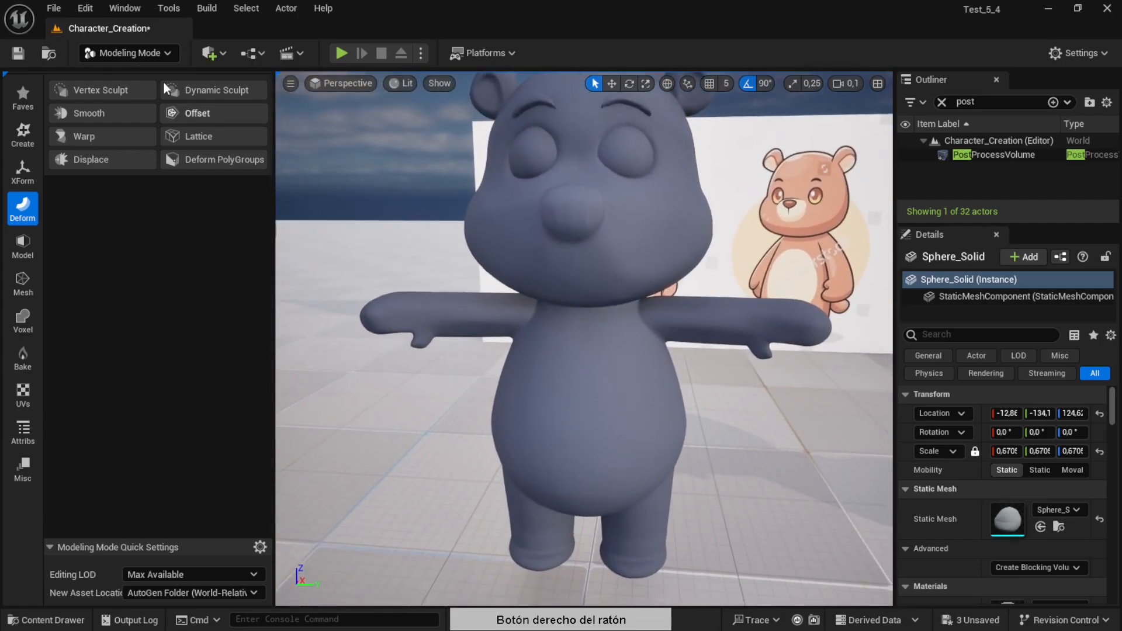
click(53, 9)
click(114, 76)
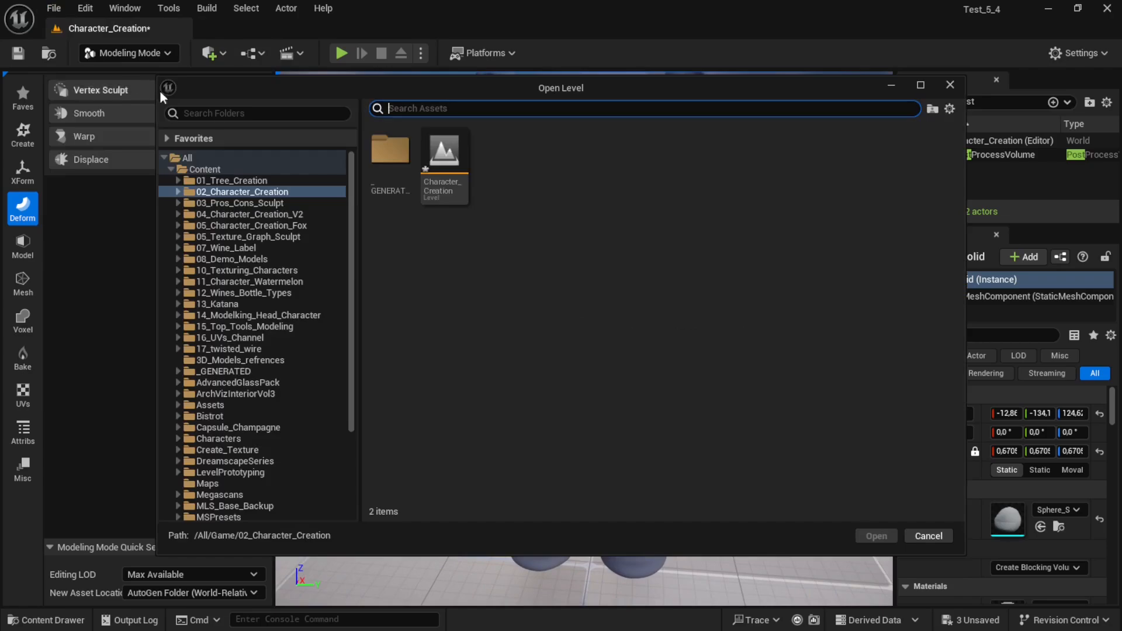
click(443, 157)
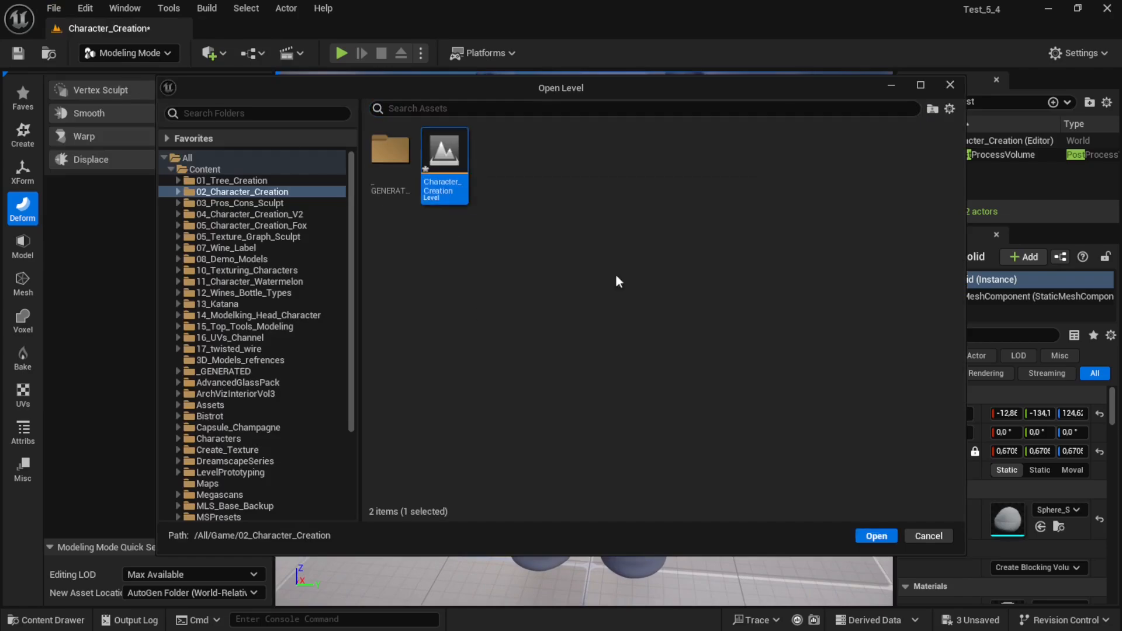
click(912, 533)
Save the current level and open the 04_Character_Creation_V2 level with the fox character
key(ctrl+s)
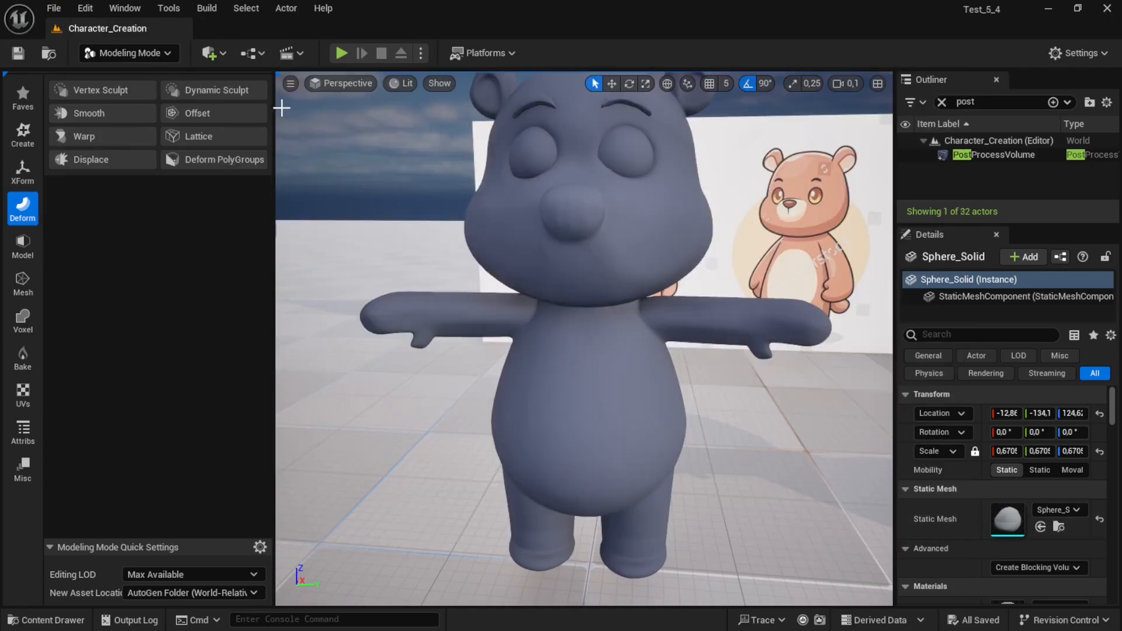
click(56, 13)
click(101, 78)
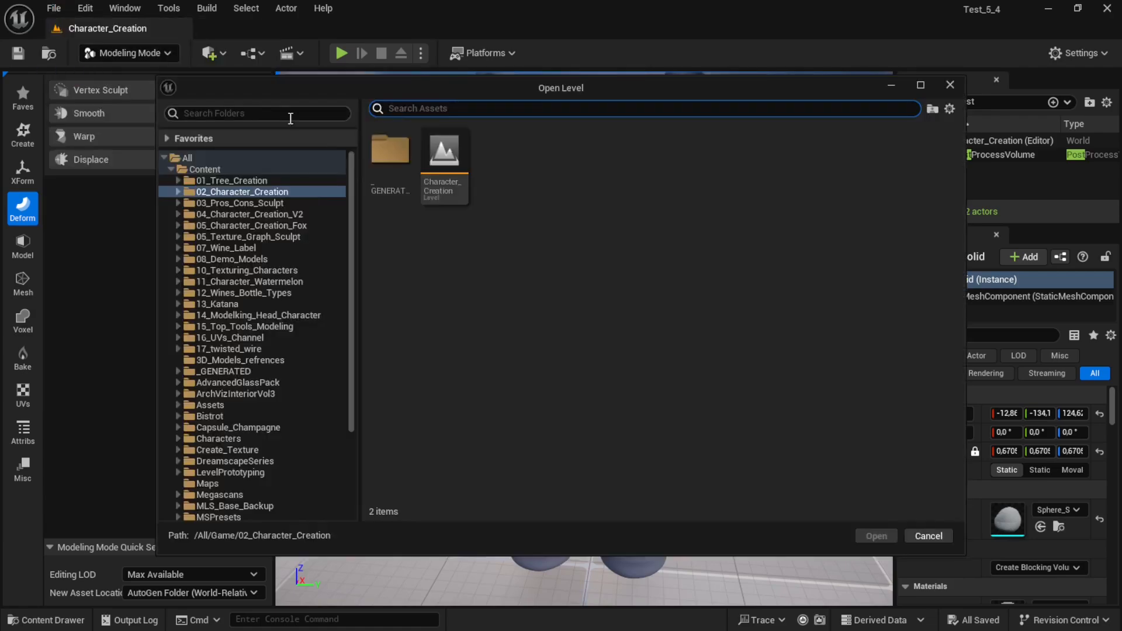
click(286, 215)
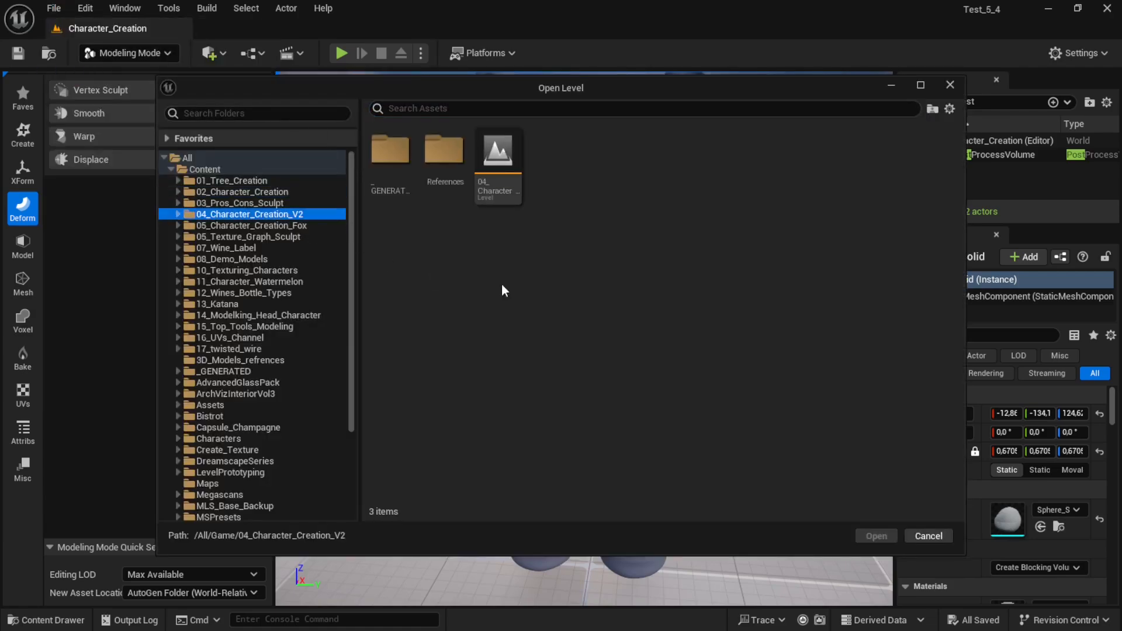
click(507, 188)
click(877, 536)
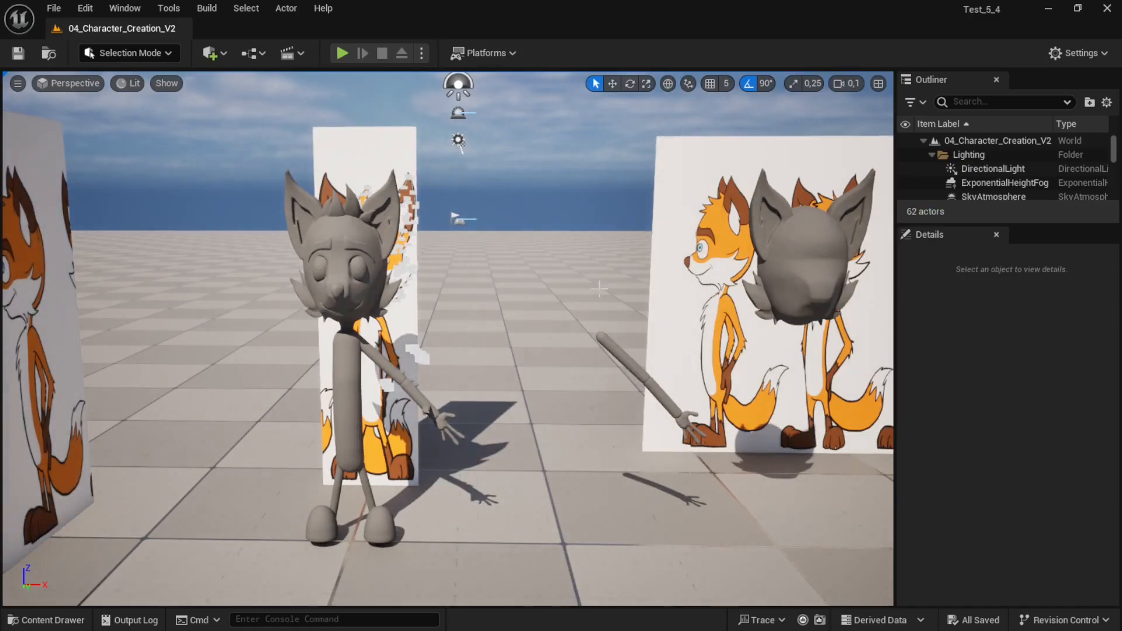
right_drag(566, 351, 474, 298)
click(55, 8)
click(120, 75)
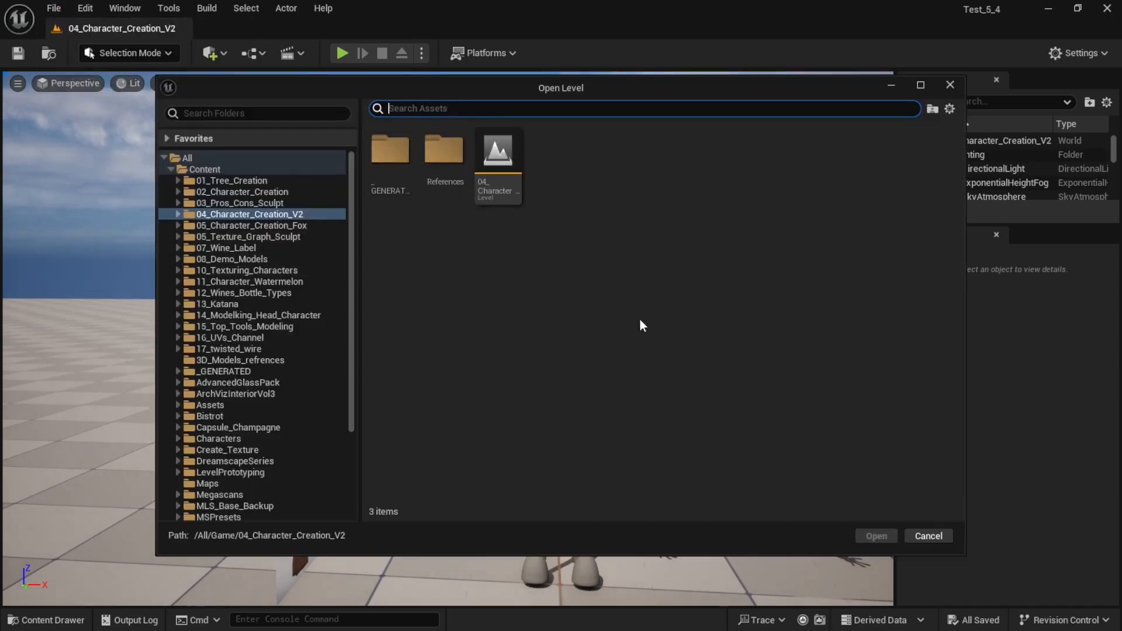
click(915, 532)
Examine the fox model's separate head and ear pieces beside the character reference sheet
right_drag(877, 467, 830, 444)
click(515, 280)
right_drag(374, 345, 530, 292)
click(364, 340)
key(e)
click(414, 310)
scroll(575, 268, down, 2)
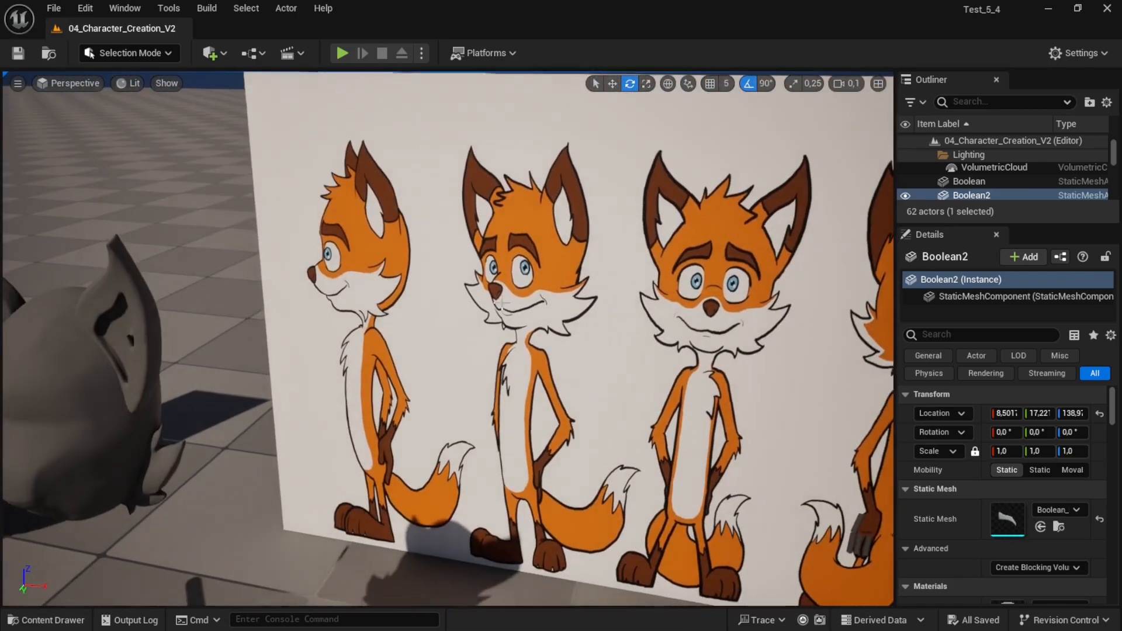
right_drag(149, 425, 131, 425)
Undo the move of the fox's head base and study the fox reference drawings up close
click(408, 335)
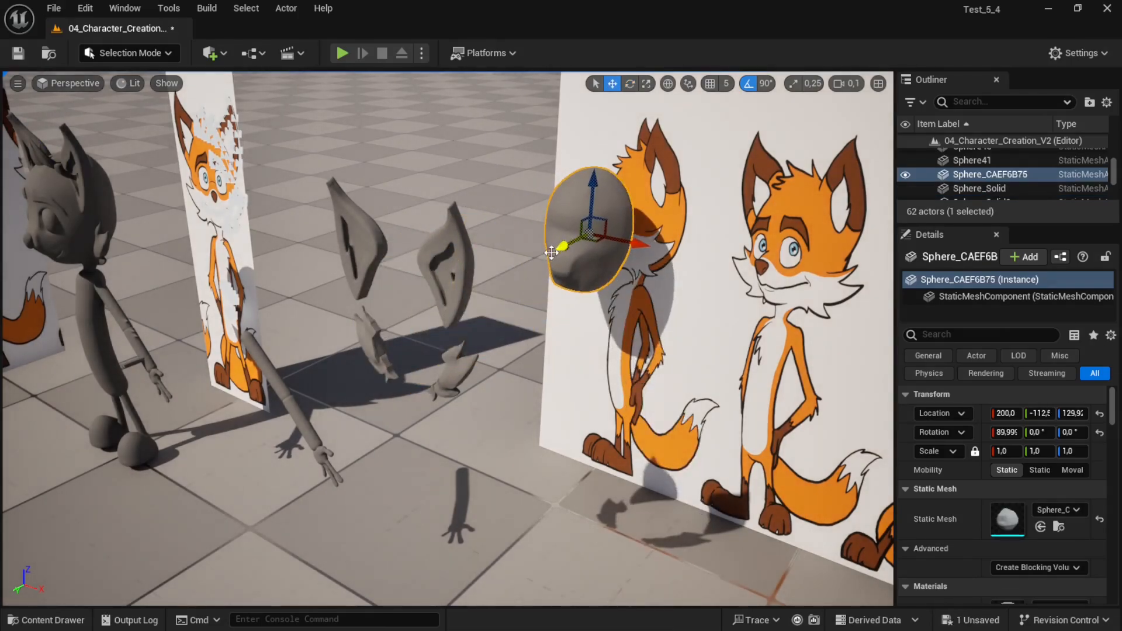
key(ctrl+z)
right_drag(526, 305, 682, 300)
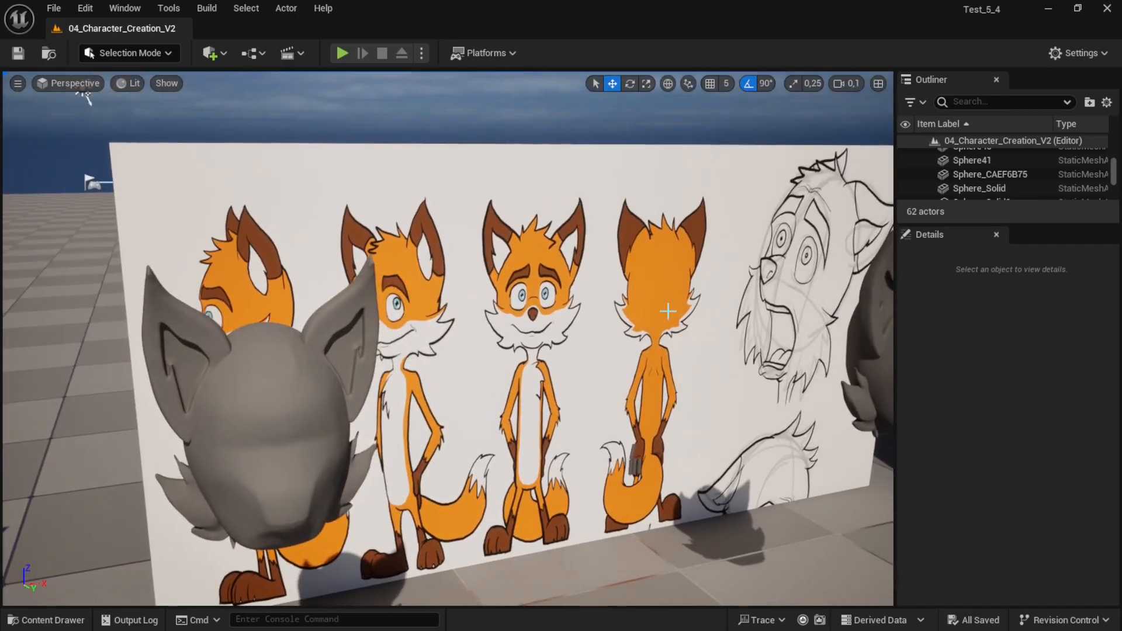
right_drag(539, 345, 274, 214)
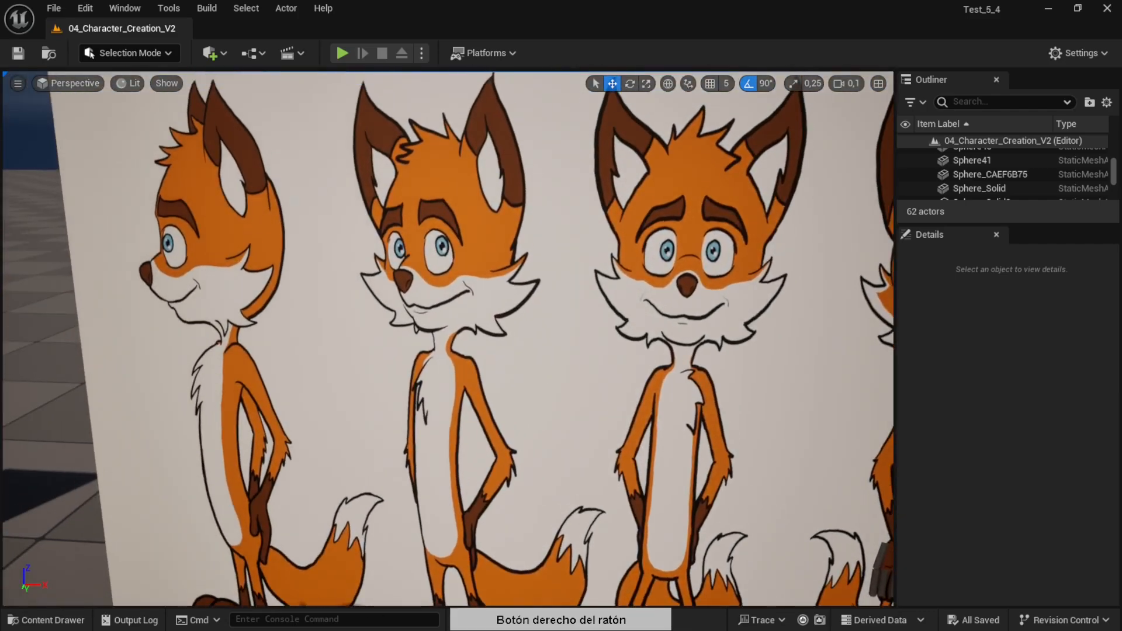
right_drag(467, 244, 509, 275)
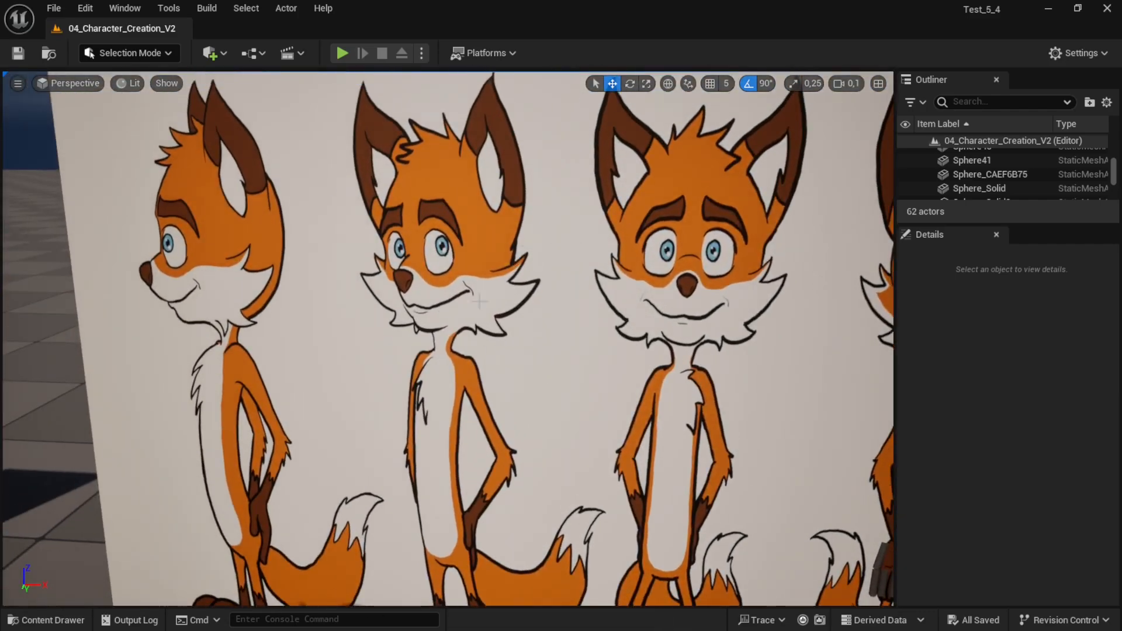
Open the Character_Creation level from the 02_Character_Creation folder
click(54, 9)
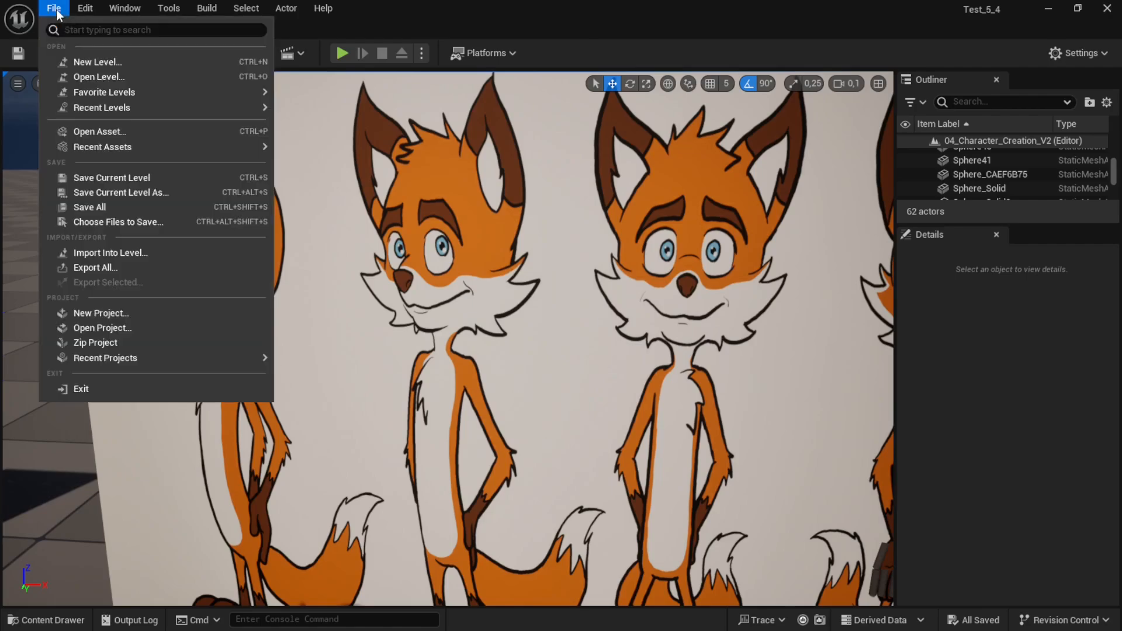
click(95, 75)
click(245, 192)
double_click(452, 177)
Select the unfinished Sphere_Solid head, switch to Modeling Mode and show the Mesh tools
right_drag(593, 76, 526, 88)
right_drag(555, 286, 590, 351)
click(581, 351)
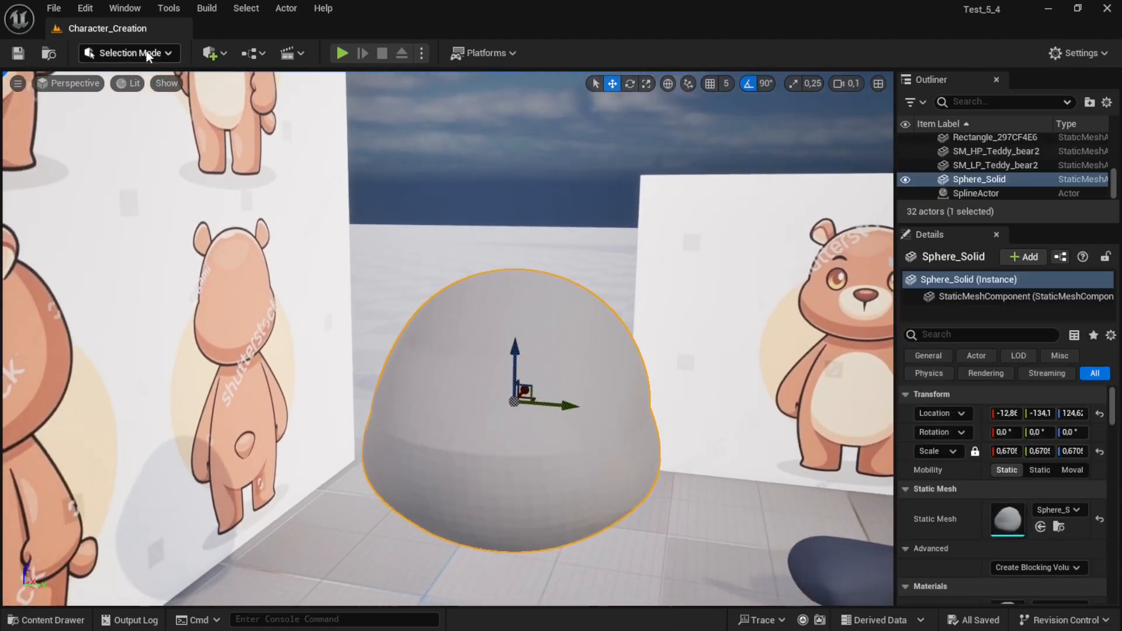
click(145, 51)
click(154, 133)
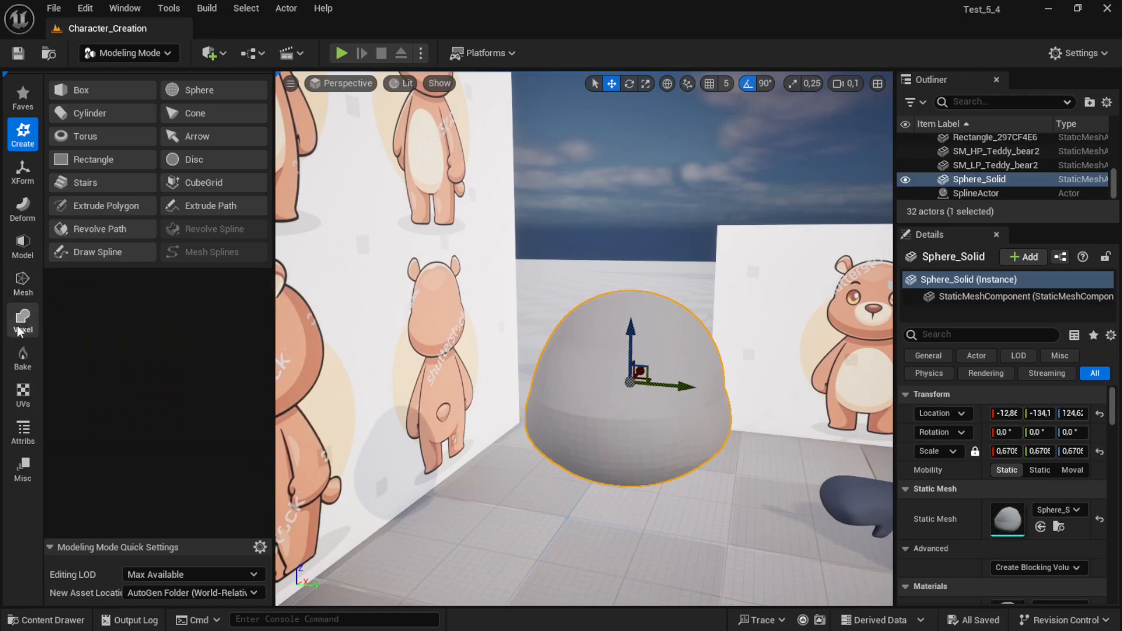
click(23, 284)
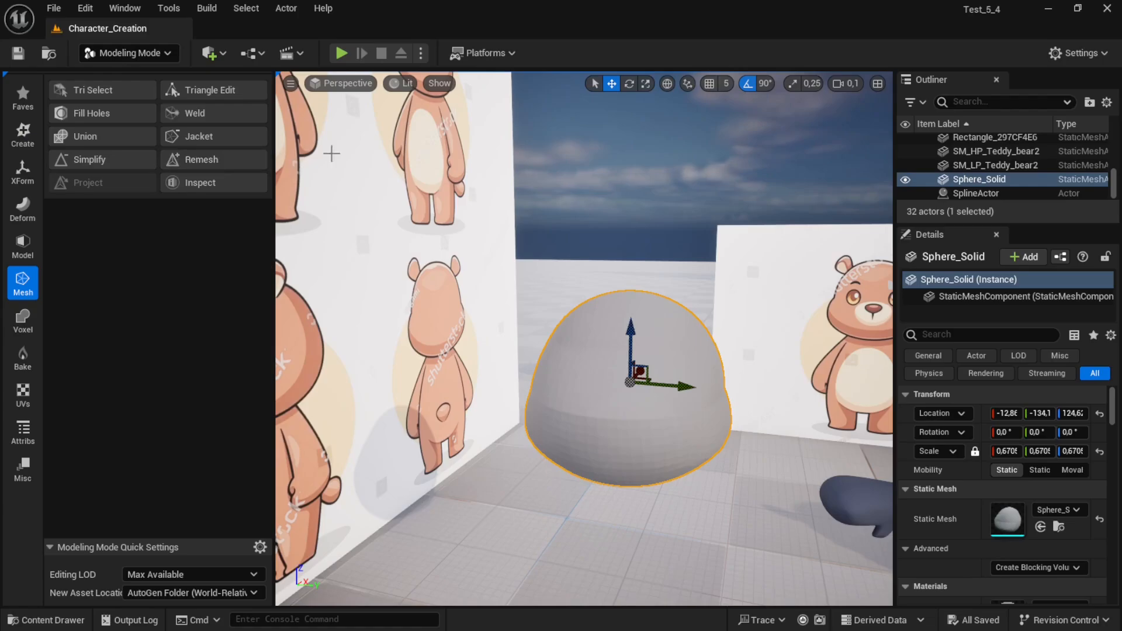
Switch the viewport to Wireframe and examine the mesh density of the Sphere_Solid head
click(411, 86)
click(440, 172)
right_drag(467, 222, 476, 193)
key(w)
right_drag(602, 280, 574, 237)
key(w)
key(s)
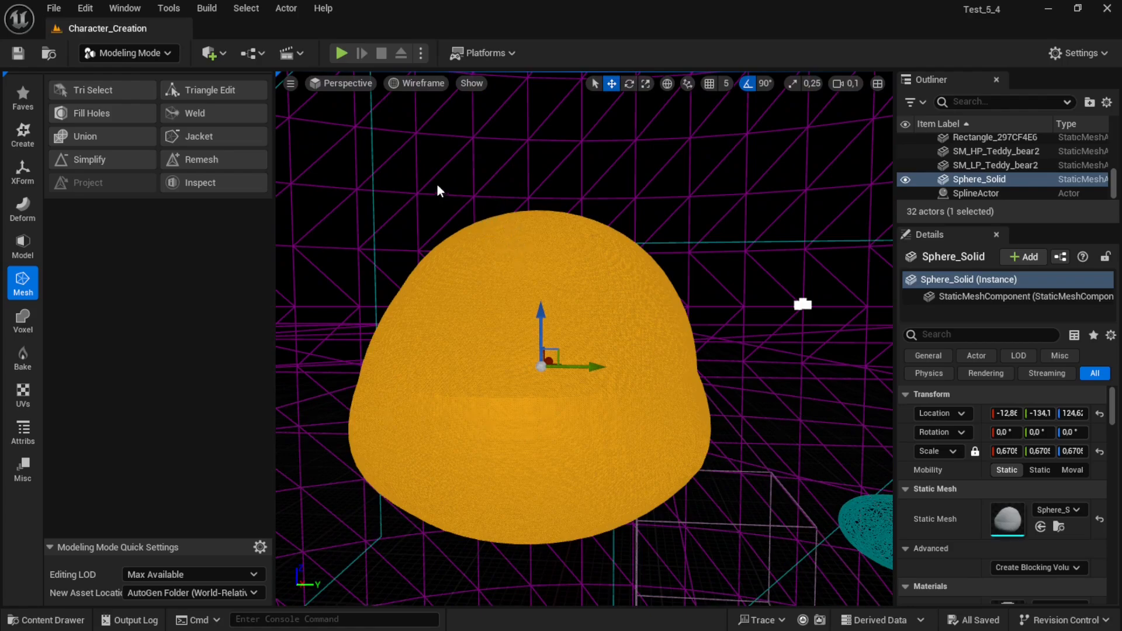
Try simplifying the Sphere_Solid head with the UE Standard simplifier and a target percentage of 10
click(120, 166)
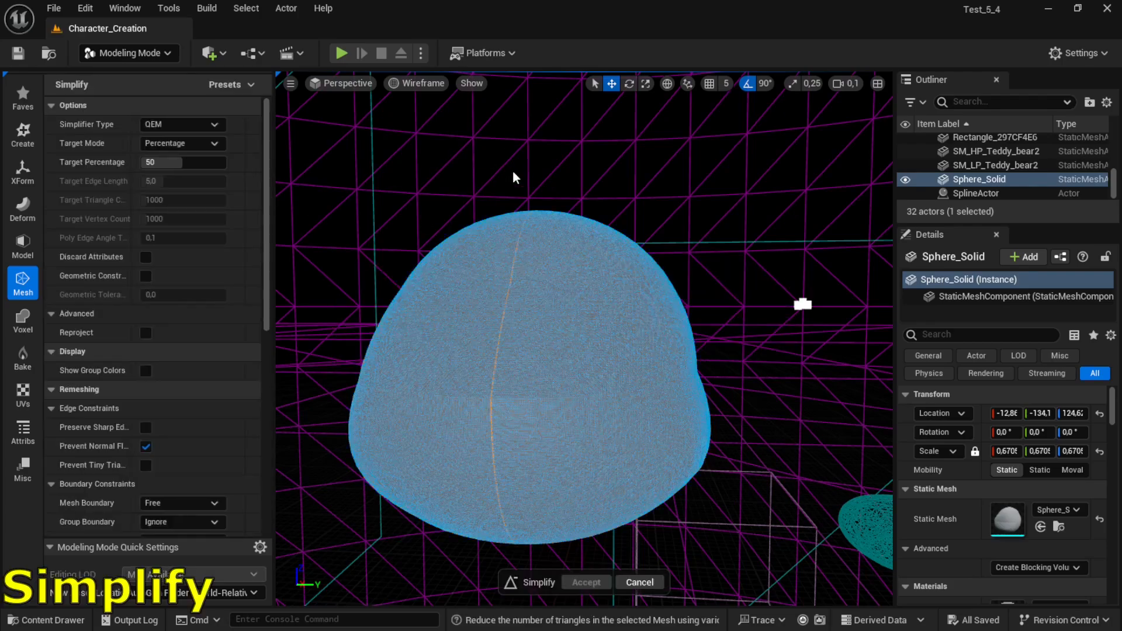
right_drag(563, 222, 555, 187)
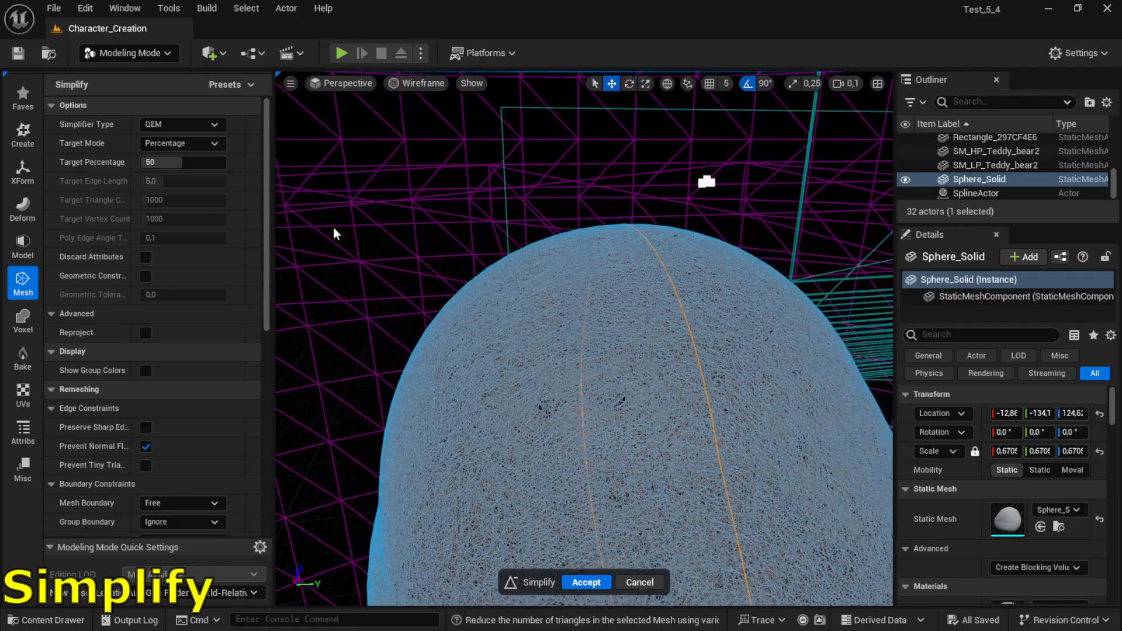
click(198, 125)
click(174, 166)
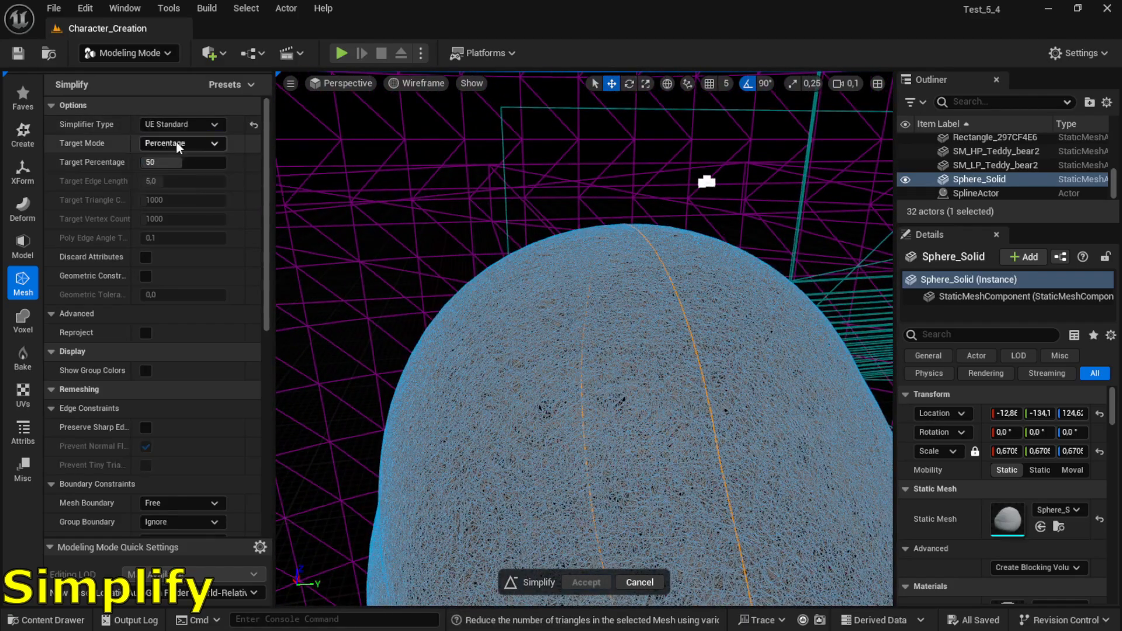
mouse_move(508, 230)
right_down()
mouse_move(508, 269)
mouse_move(508, 230)
right_up()
click(178, 161)
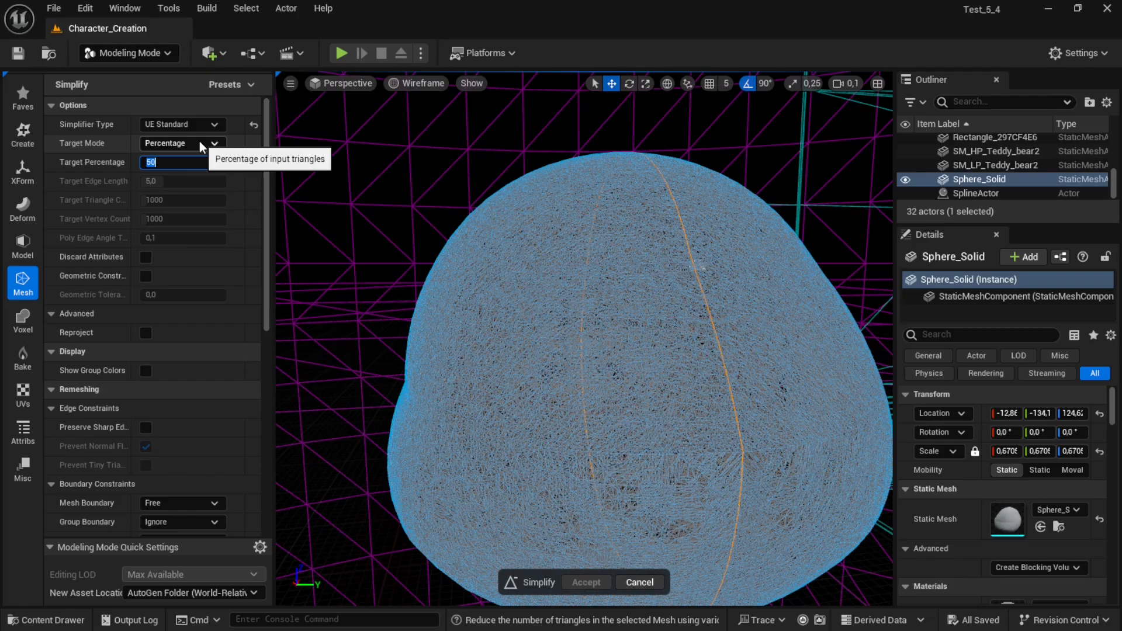
text(10)
key(Return)
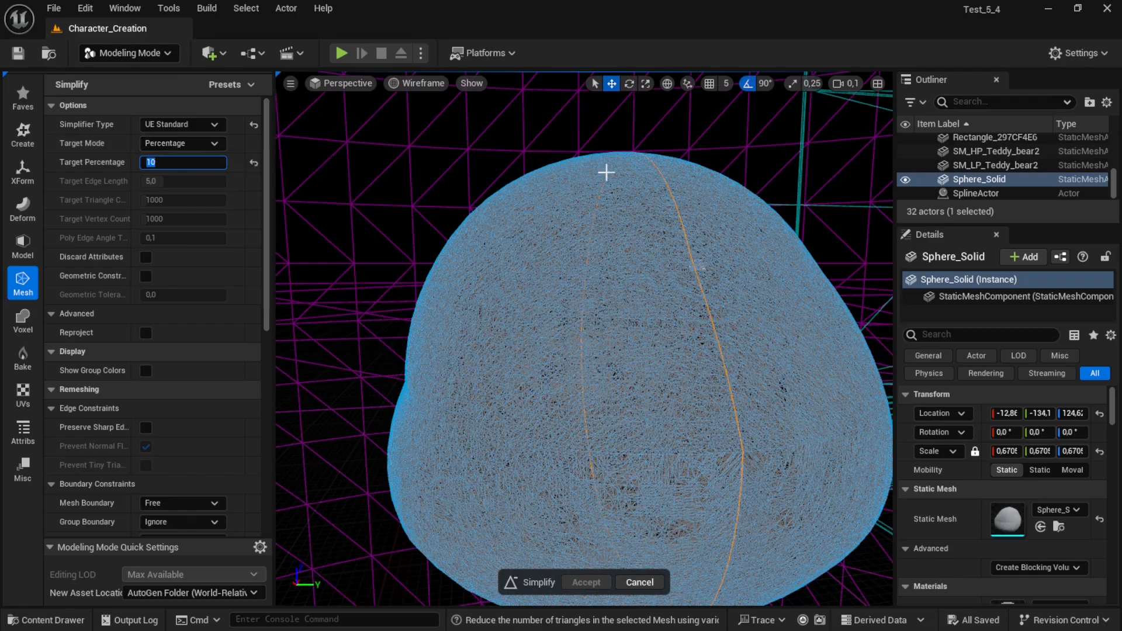
Inspect the simplification preview, return the viewport to Lit and cancel the Simplify tool
mouse_move(591, 255)
right_down()
mouse_move(671, 293)
mouse_move(657, 314)
mouse_move(585, 237)
right_up()
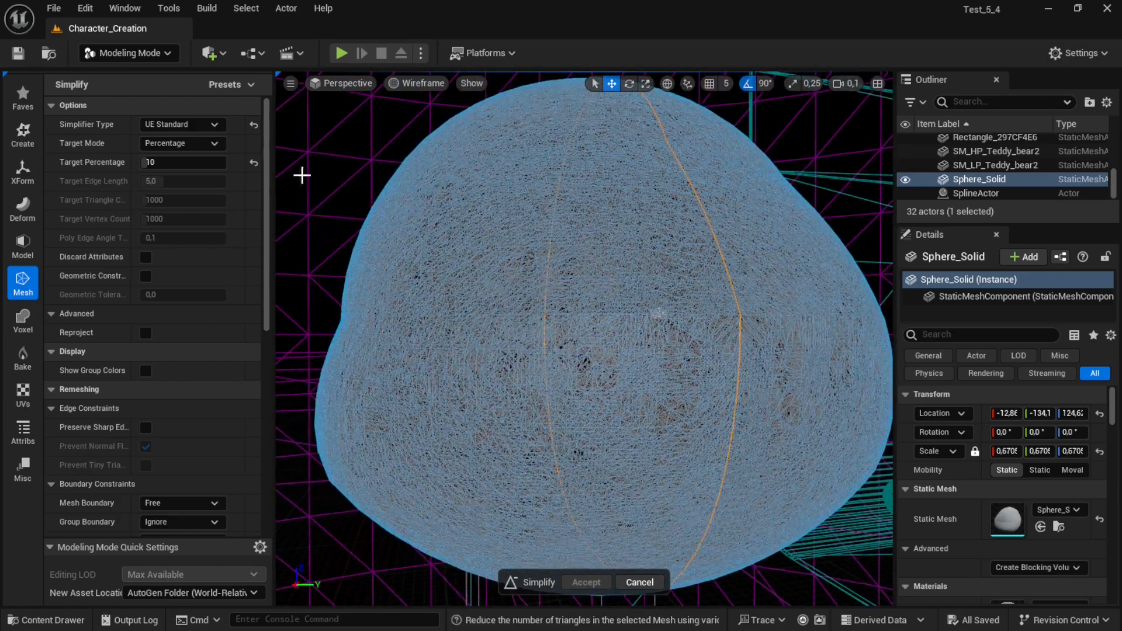
click(416, 84)
click(425, 138)
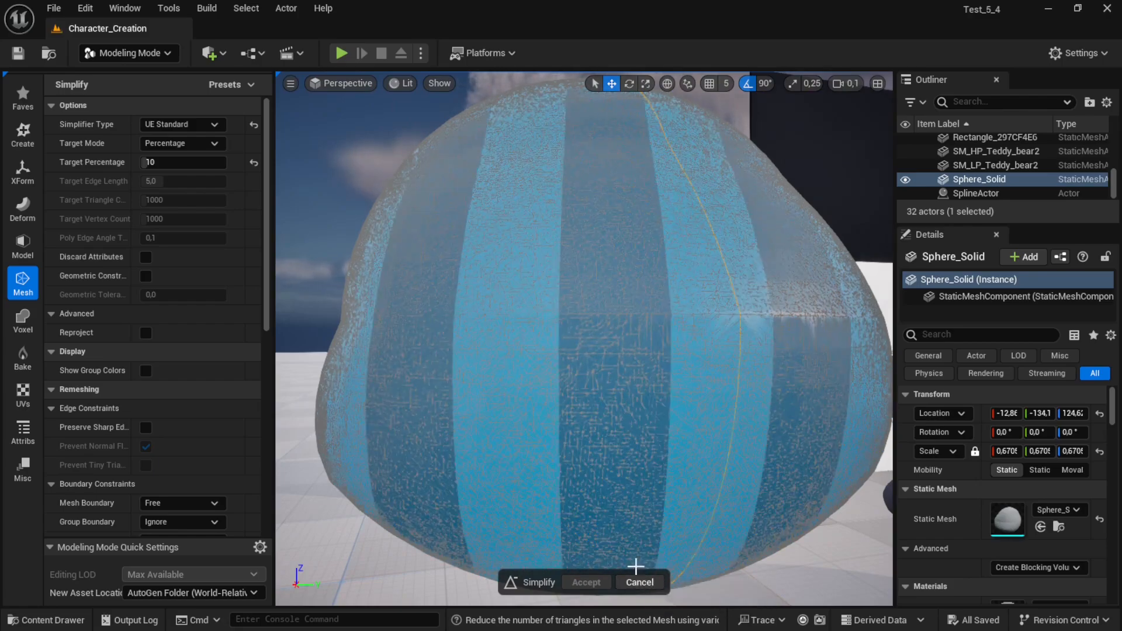
click(640, 582)
Try Simplify on the Sphere_Solid head again, preview it in Wireframe and Lit views, and cancel it
right_drag(636, 441, 622, 297)
key(w)
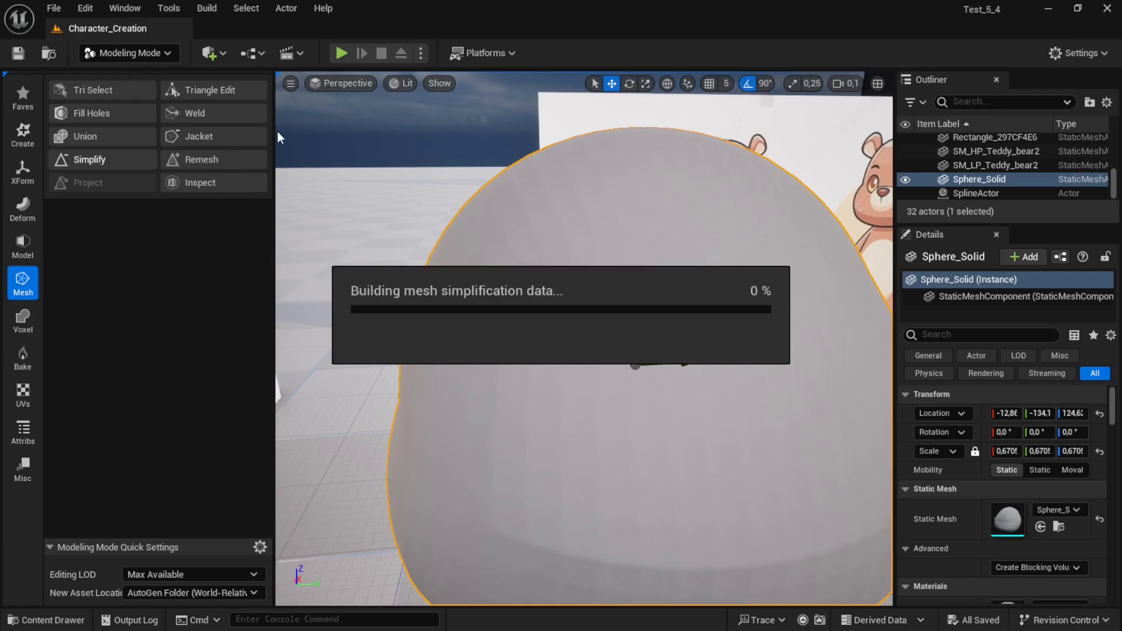
click(401, 83)
click(424, 172)
right_drag(481, 176, 512, 202)
click(425, 83)
click(435, 140)
click(640, 582)
Select SM_HP_Teddy_bear2 and compare its wireframe with that of the low-poly bear
right_drag(585, 327, 556, 306)
click(512, 223)
click(356, 83)
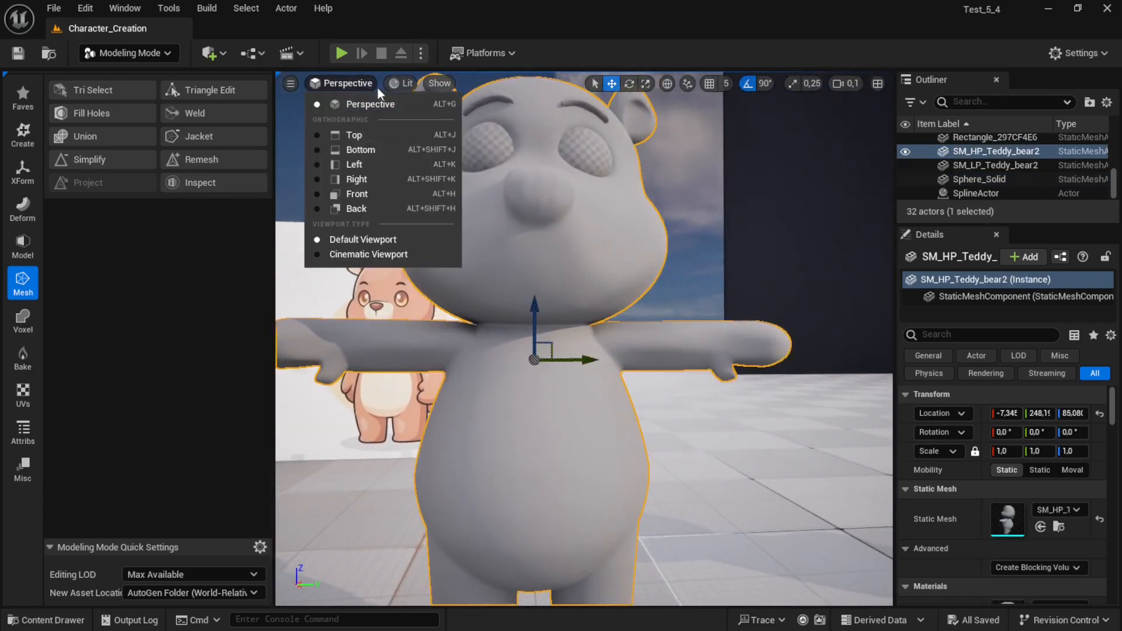
click(403, 83)
click(423, 173)
right_drag(624, 270, 539, 258)
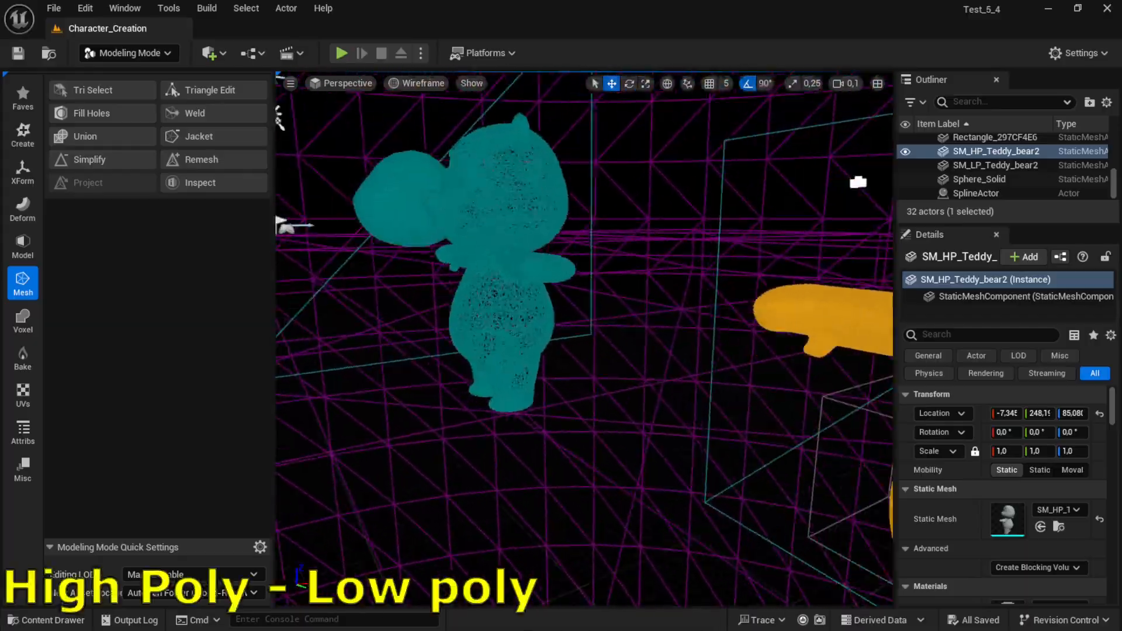
right_drag(784, 328, 307, 85)
Return the viewport to Lit shading and view the low-poly bear's body from the front
click(347, 83)
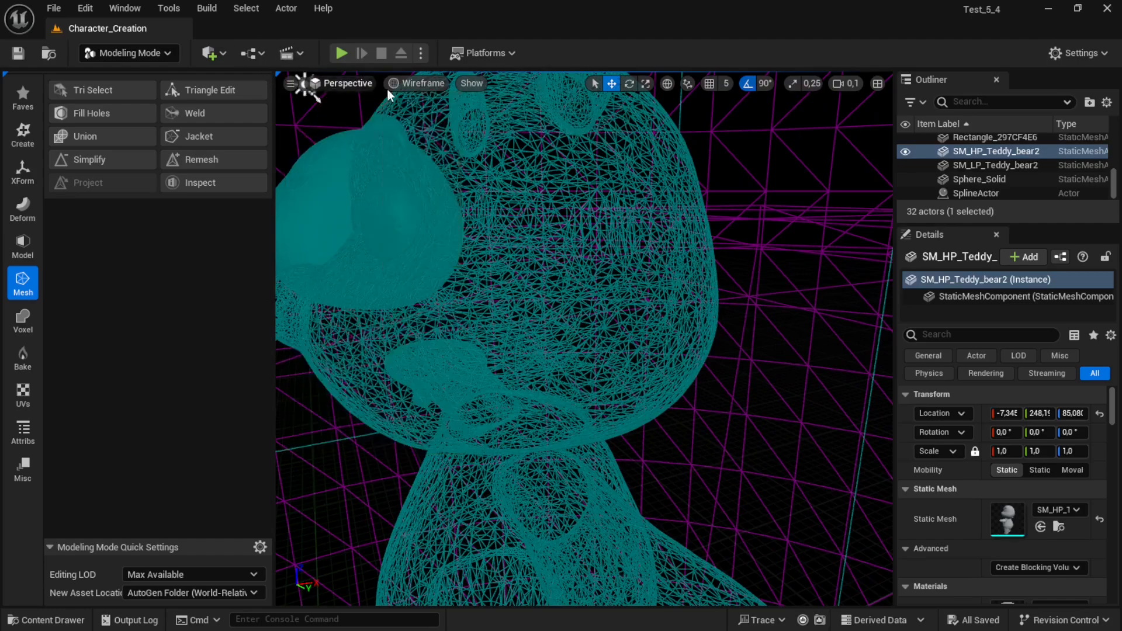
mouse_move(416, 83)
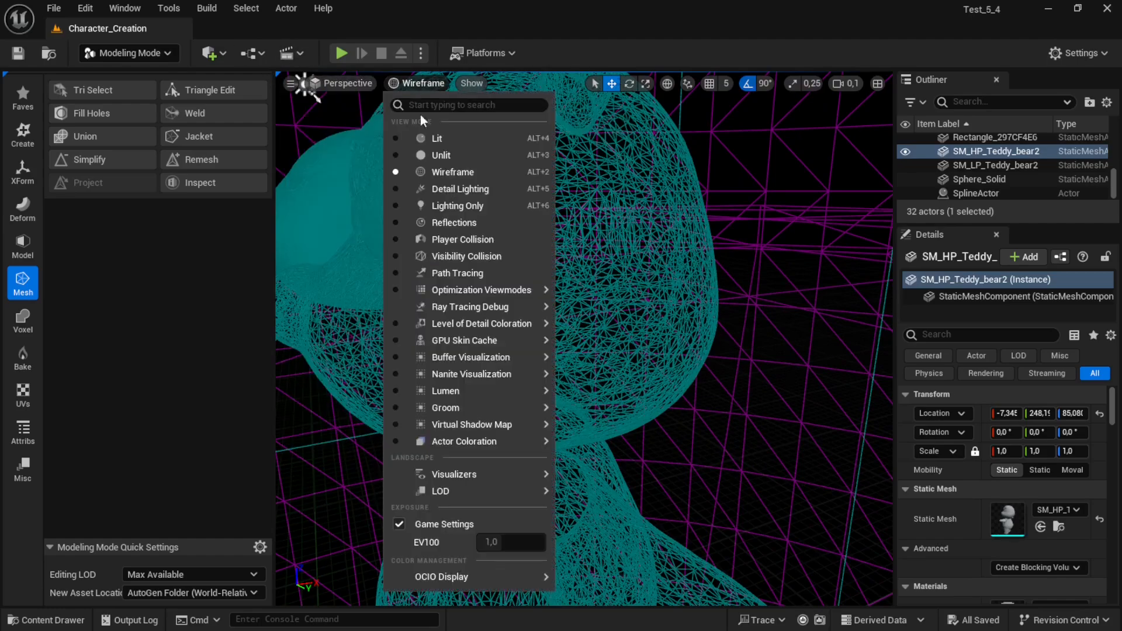
click(436, 138)
right_drag(571, 226, 466, 250)
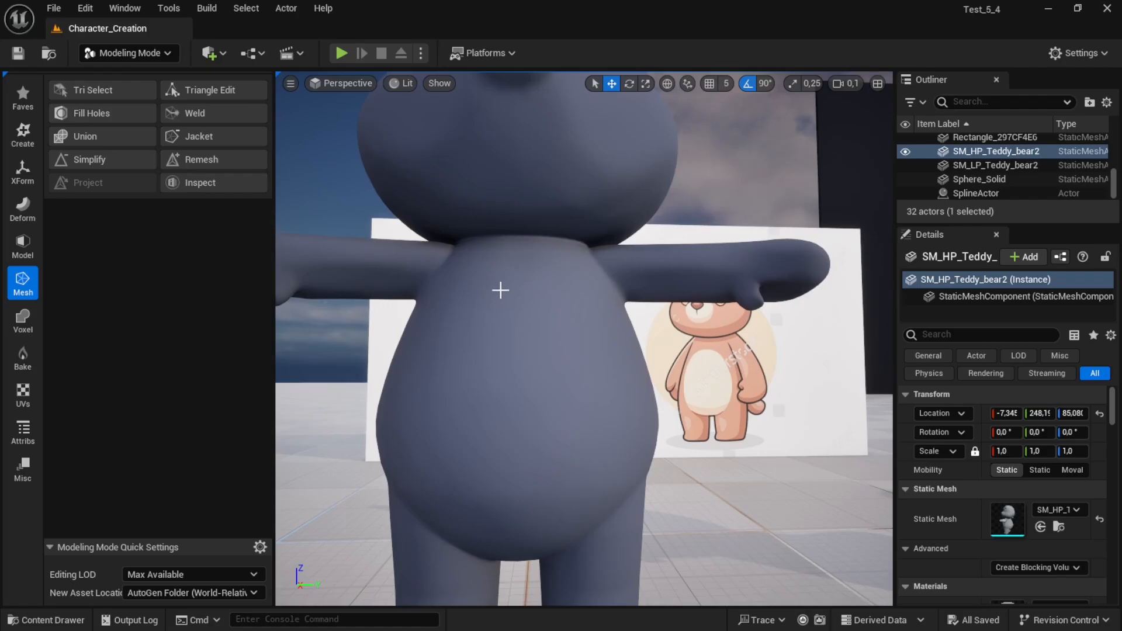
Recheck the low-poly bear in Wireframe, return to Lit and look over both bears from several angles
click(404, 83)
click(441, 169)
right_drag(441, 175, 526, 146)
click(431, 83)
click(454, 132)
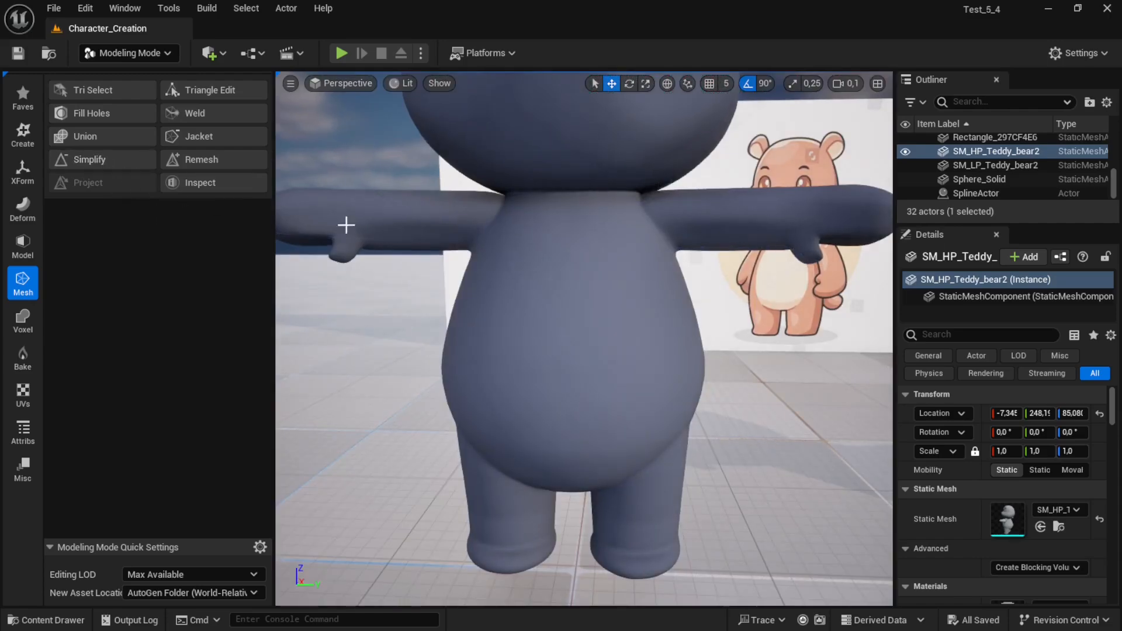
right_drag(595, 291, 521, 295)
right_drag(441, 258, 504, 301)
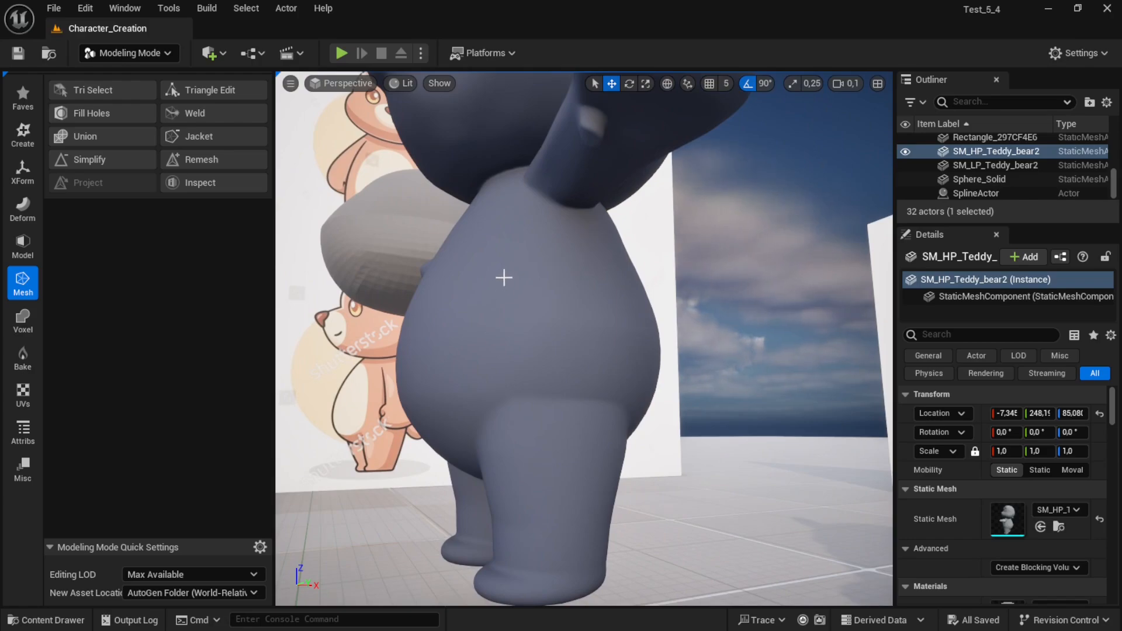
right_drag(501, 281, 576, 228)
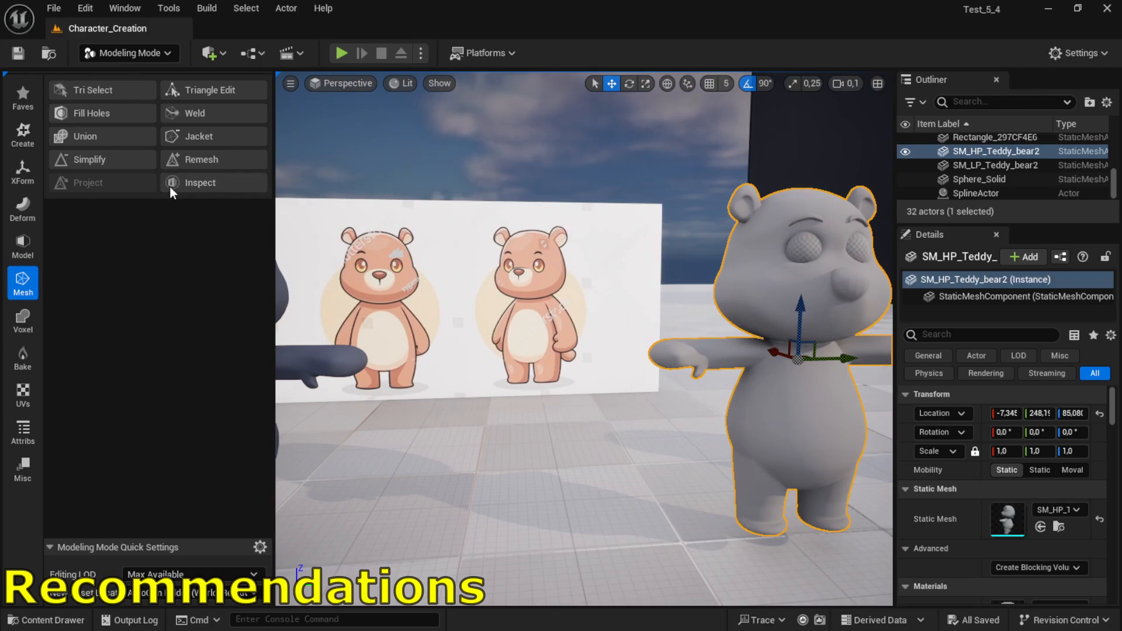
Start Dynamic Sculpt on the Sphere_Solid head from the Deform tools and look at the mesh from the front
click(23, 210)
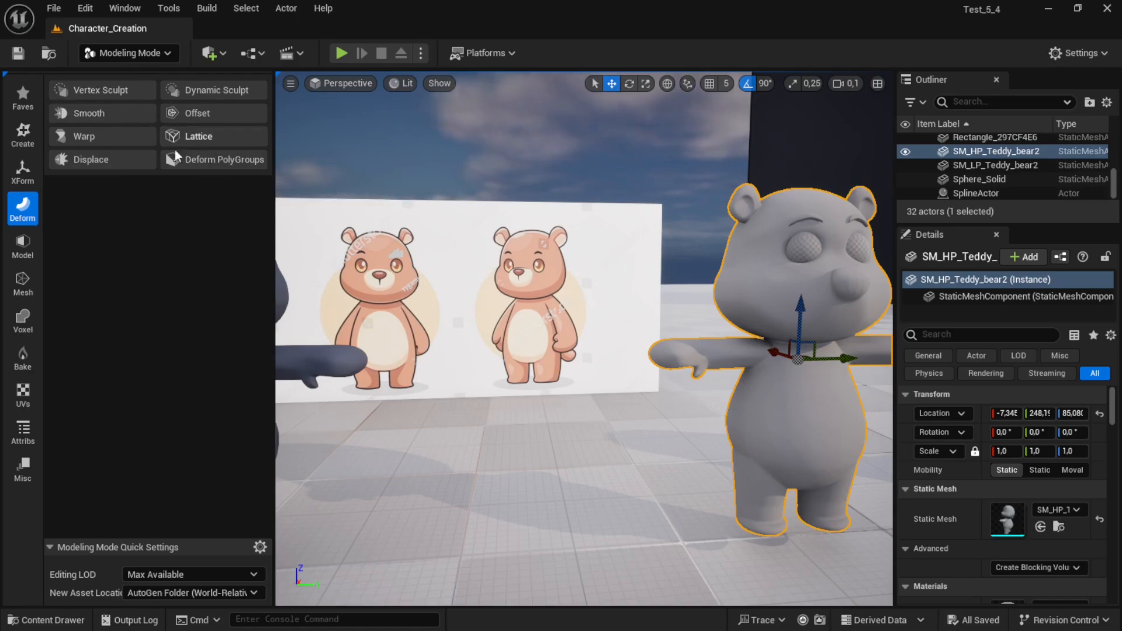
right_drag(446, 234, 300, 234)
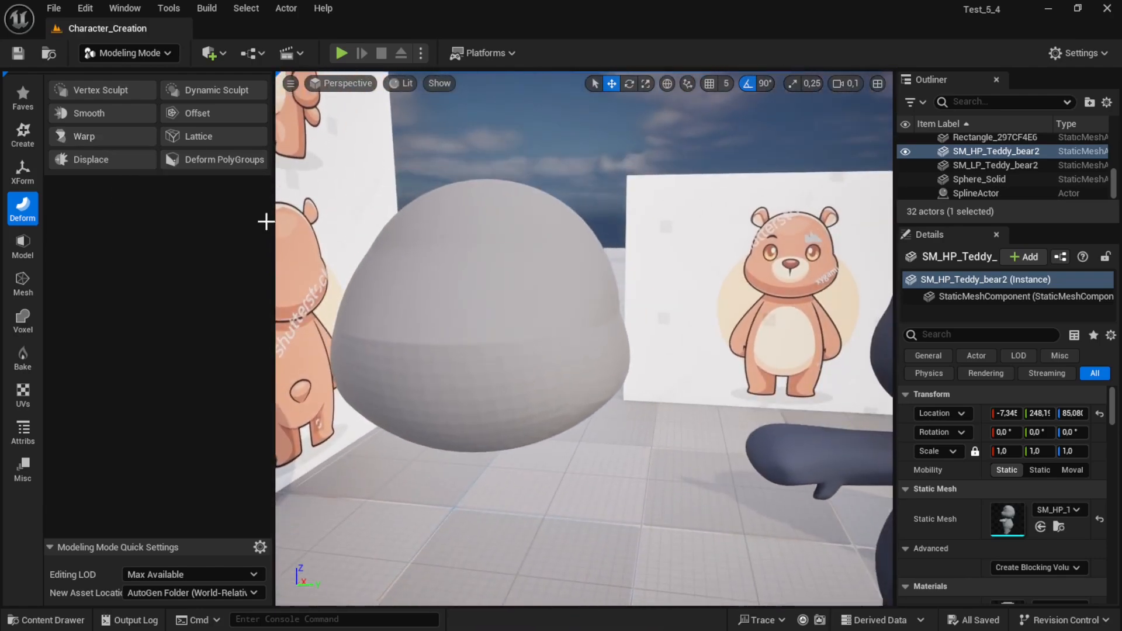
click(432, 266)
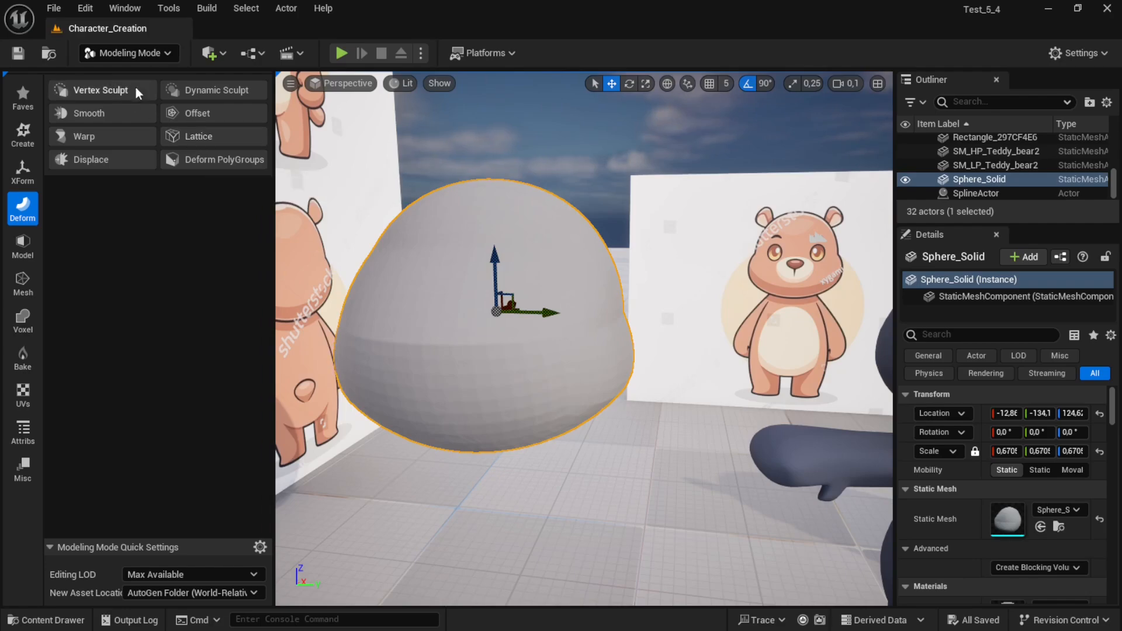
click(204, 91)
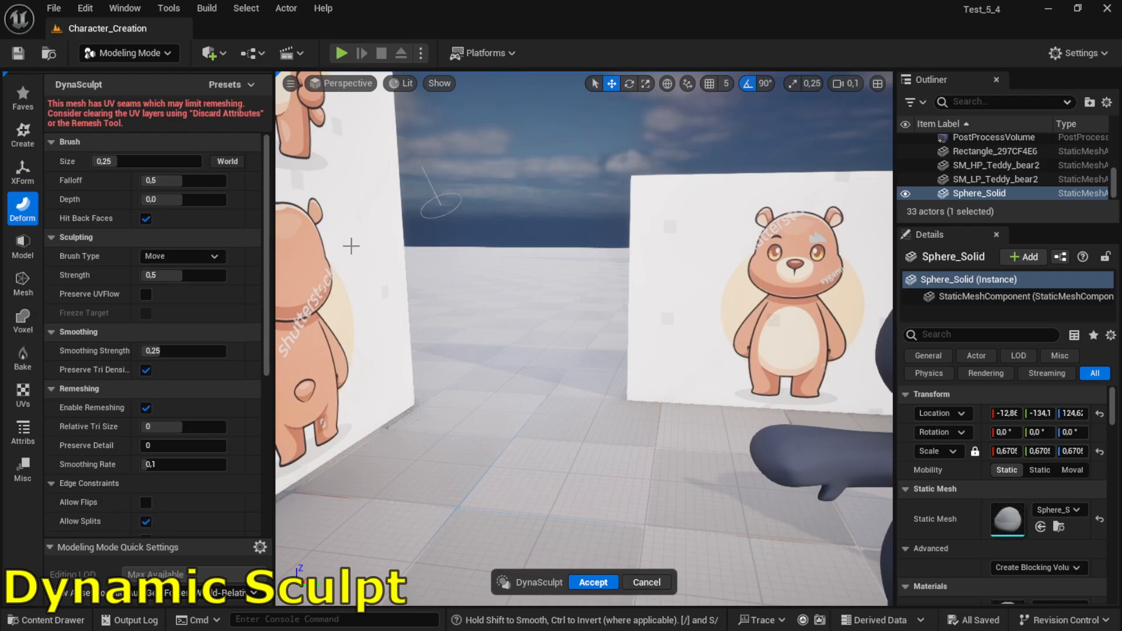
right_drag(459, 234, 489, 243)
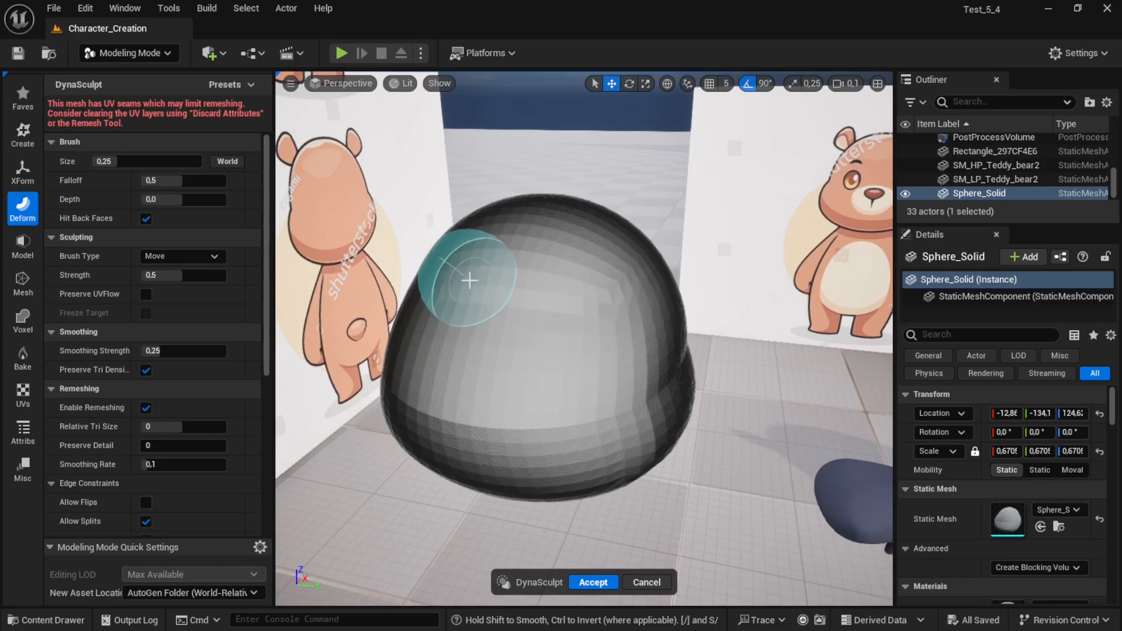
right_drag(540, 271, 451, 269)
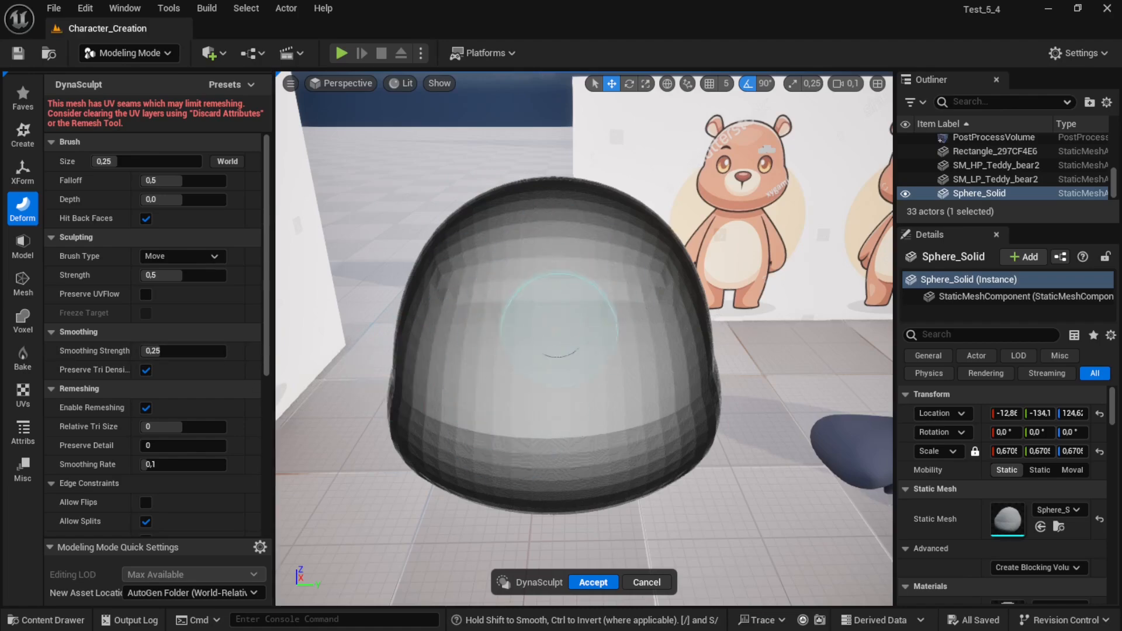
Review the Dynamic Sculpt brush, remeshing, edge and boundary constraint, and rendering settings
drag(268, 248, 293, 448)
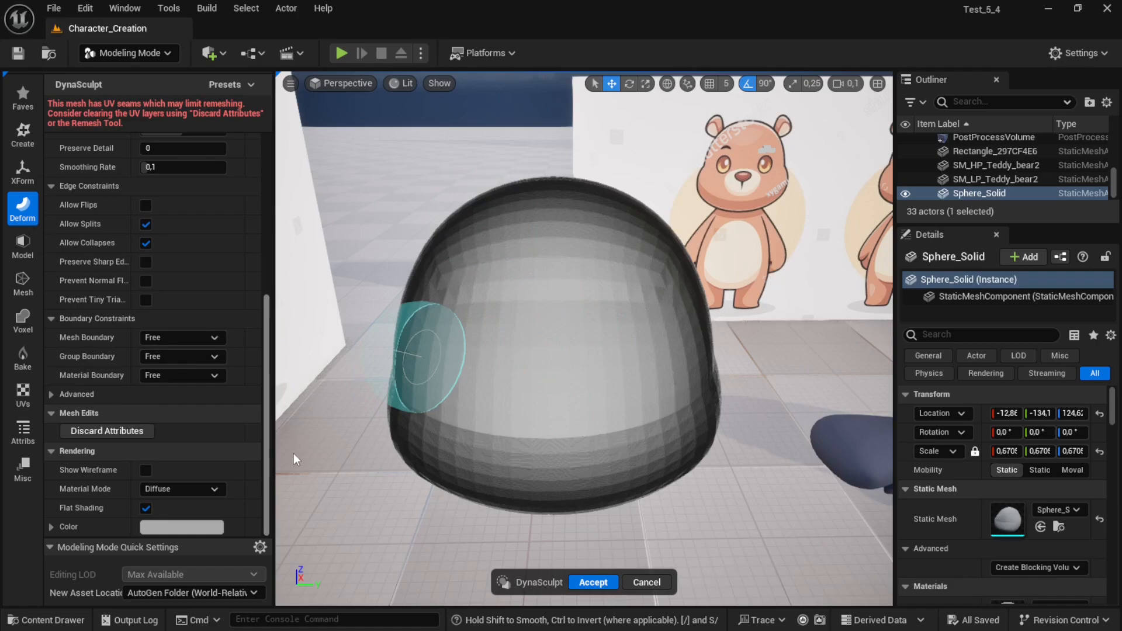
scroll(251, 223, up, 5)
drag(266, 257, 266, 418)
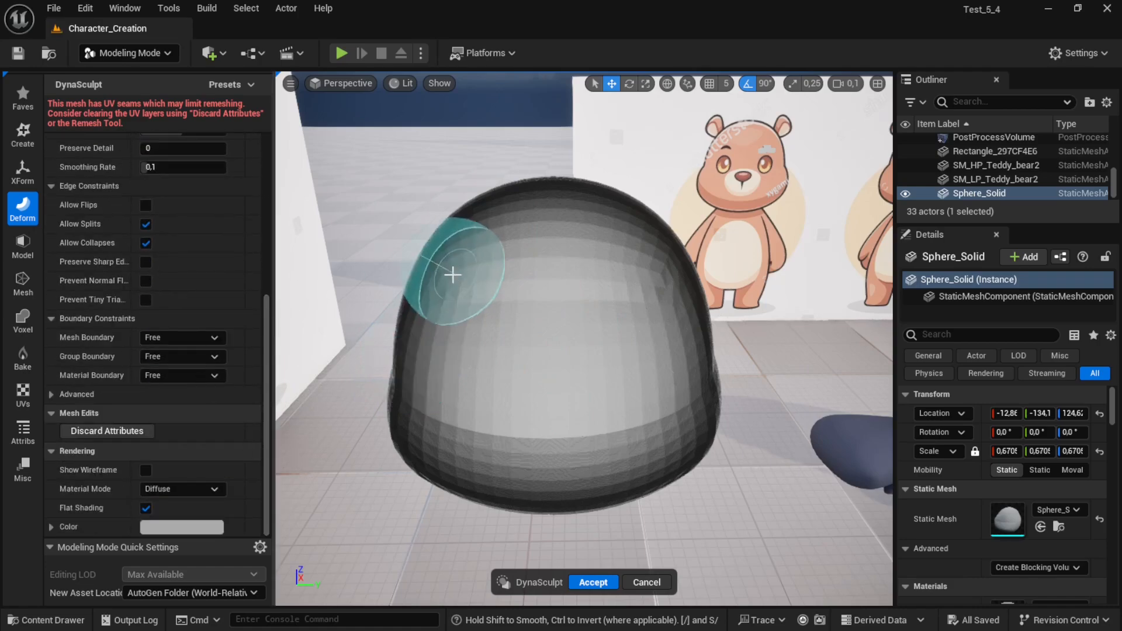
mouse_move(305, 305)
right_down()
mouse_move(351, 306)
mouse_move(438, 238)
right_up()
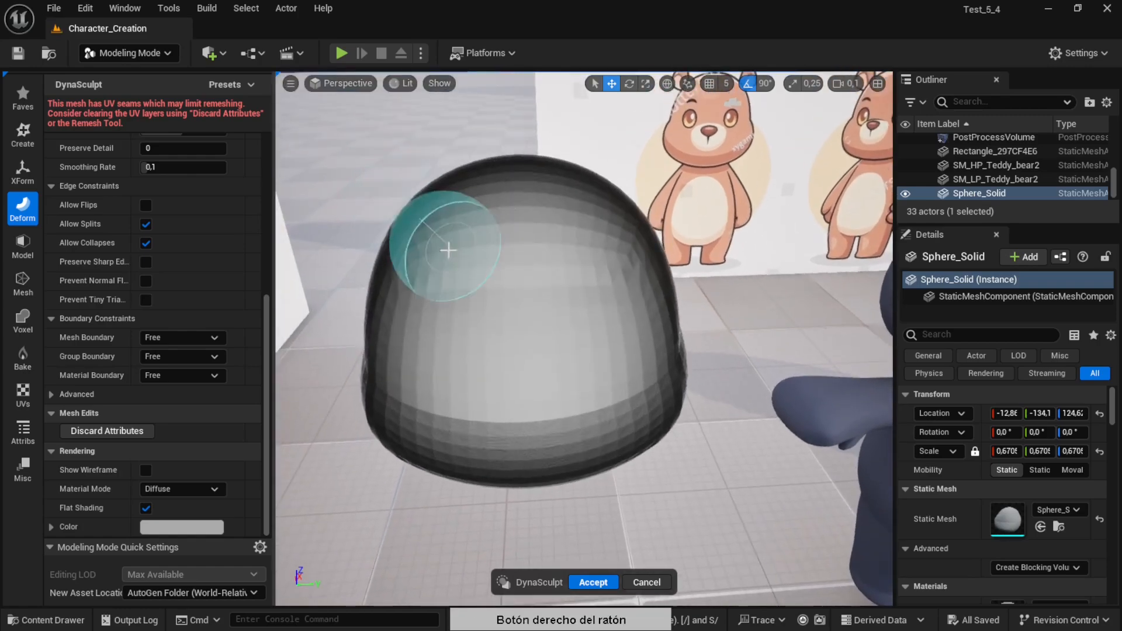
drag(267, 310, 267, 149)
Show the viewport in Wireframe and examine the head's triangle density up close
click(401, 83)
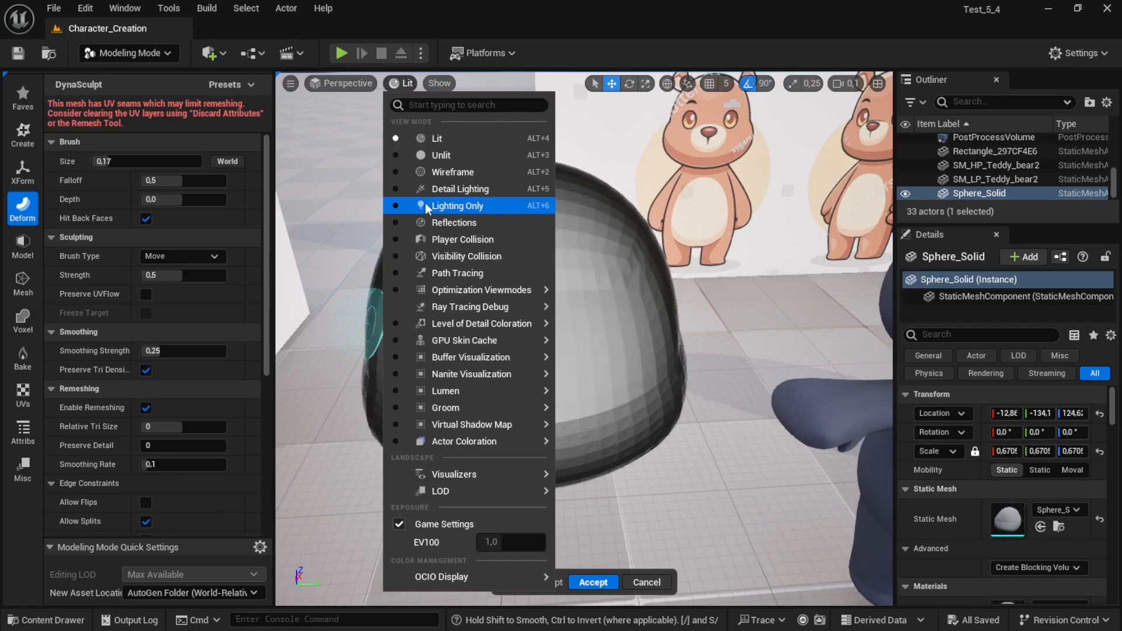
click(452, 172)
key(s)
right_drag(456, 258, 462, 271)
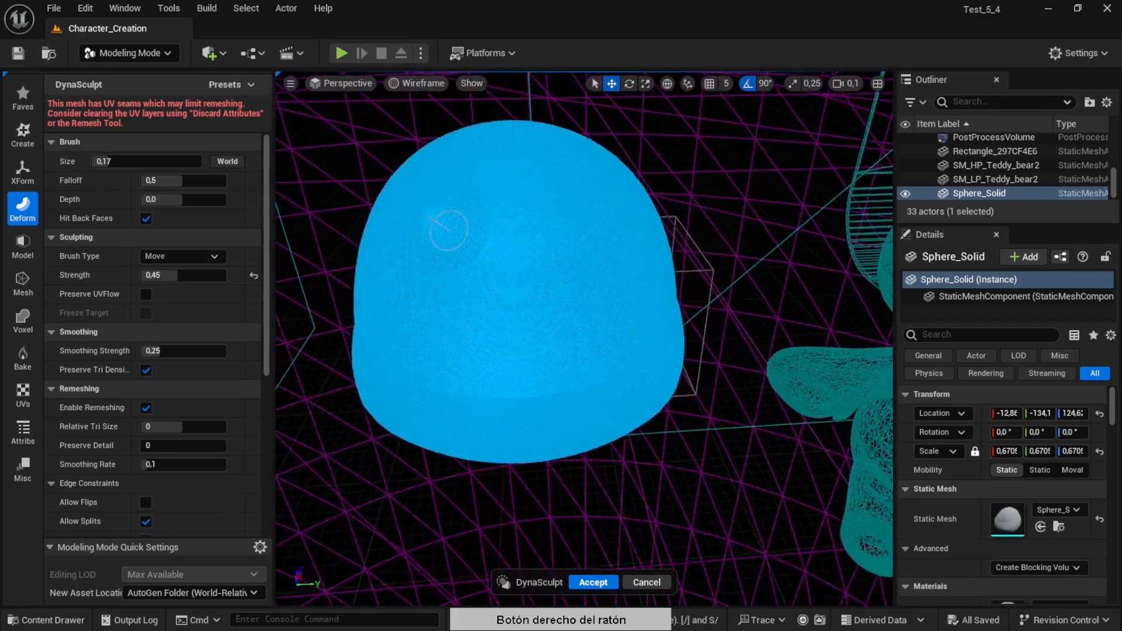
scroll(462, 271, up, 5)
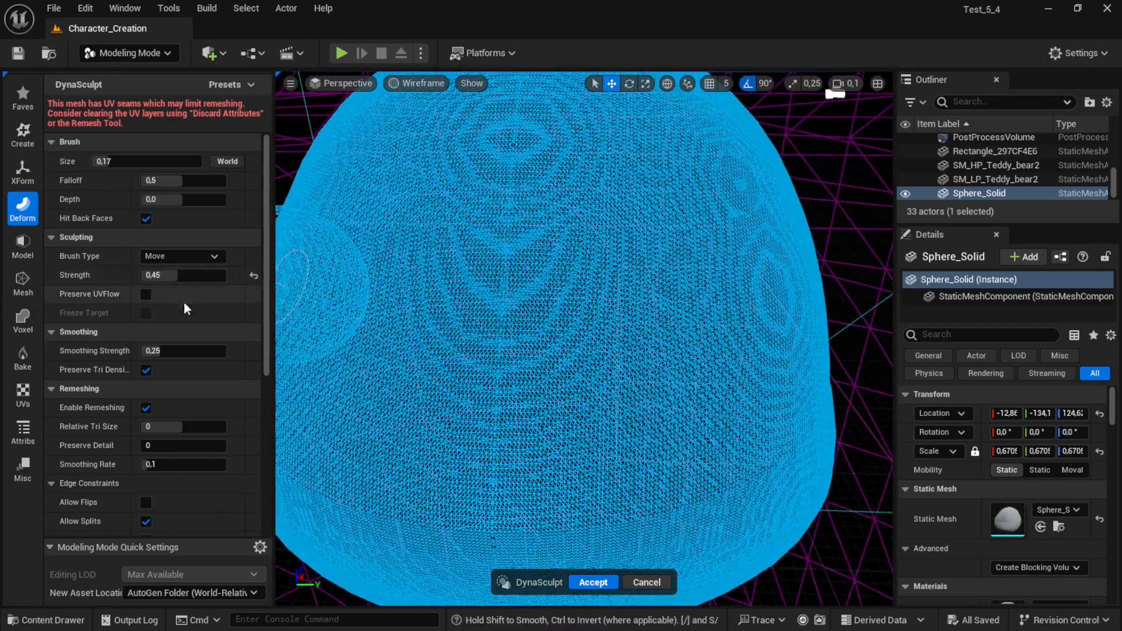
mouse_move(266, 302)
mouse_down()
mouse_move(266, 320)
mouse_move(265, 295)
mouse_up()
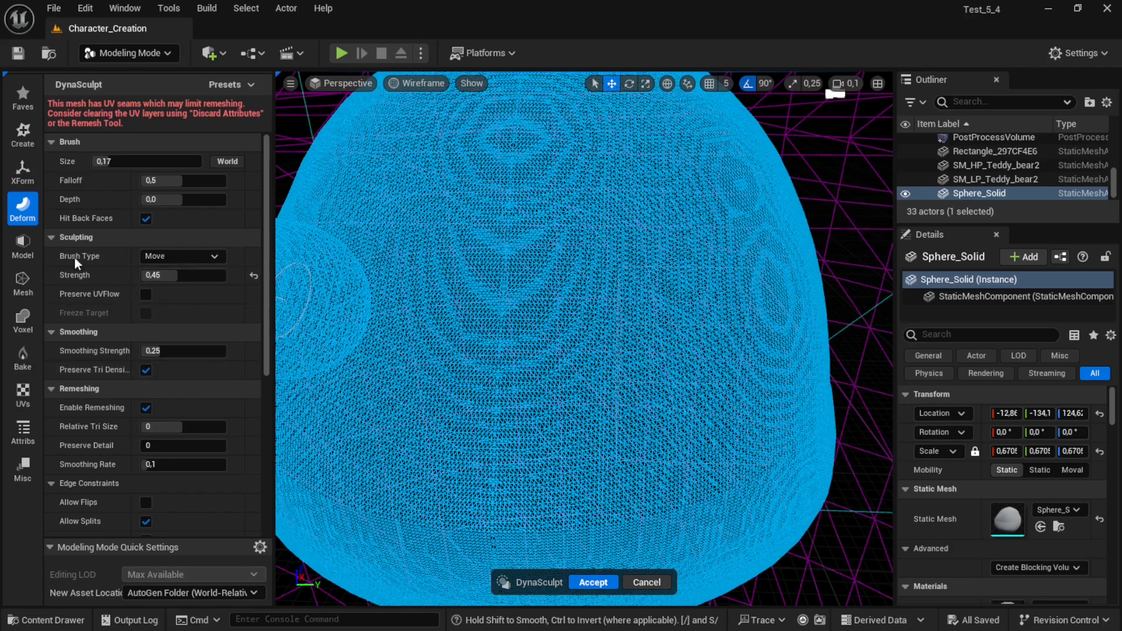
Try the Move brush on the middle of the head with Relative Tri Size set to -5 and inspect the remeshed area
drag(363, 268, 431, 255)
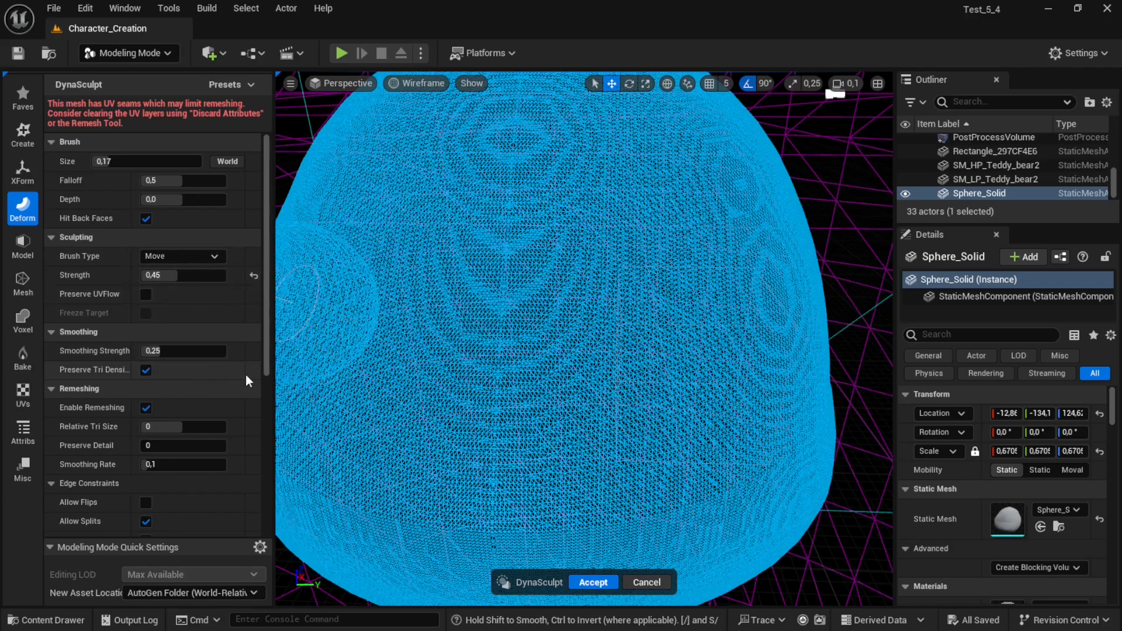
scroll(266, 347, down, 5)
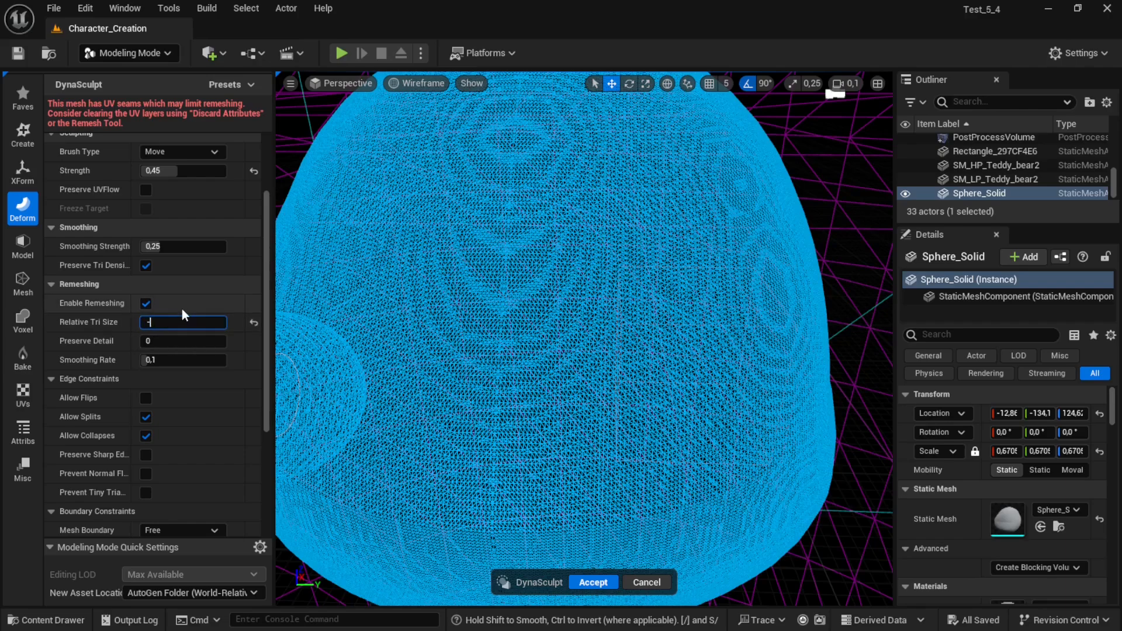
key(Return)
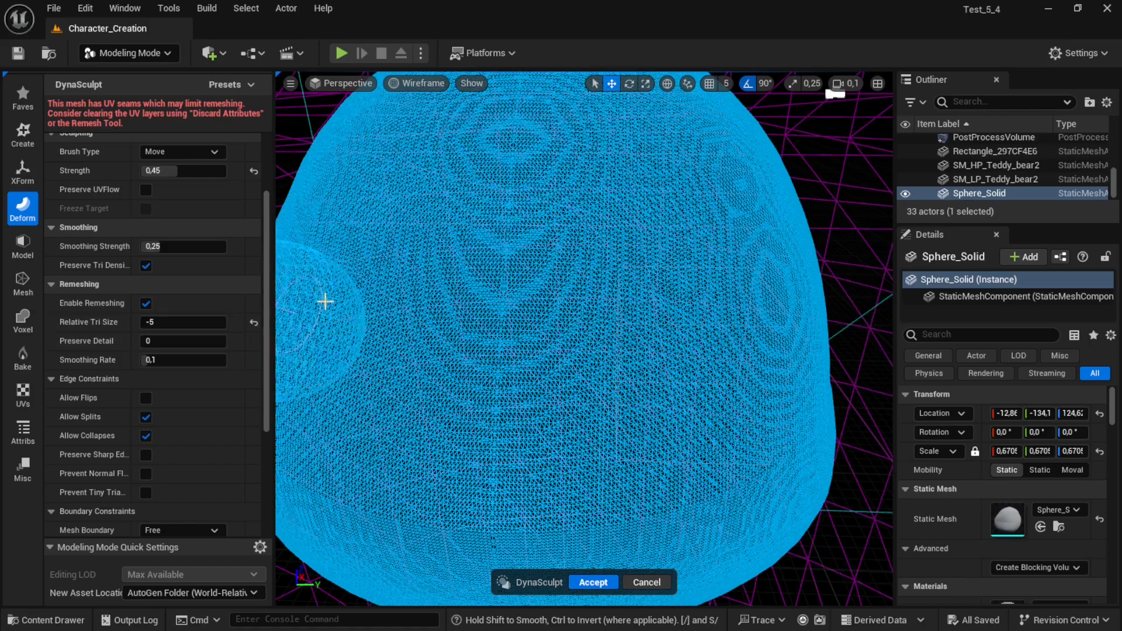
click(507, 280)
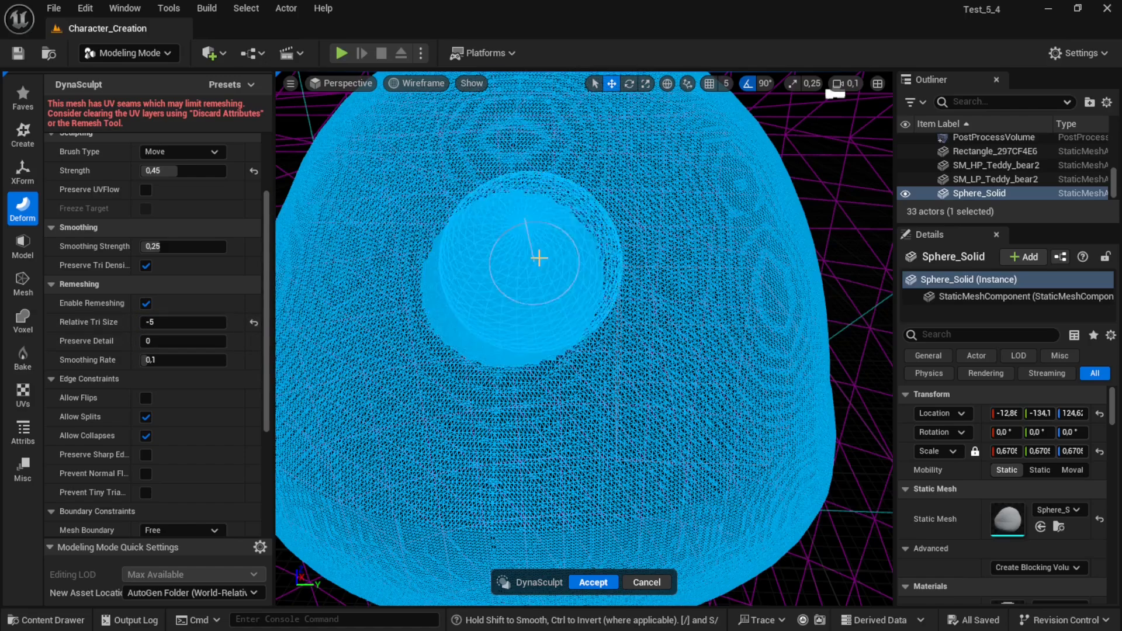
key(w)
mouse_move(704, 305)
right_down()
mouse_move(700, 295)
mouse_move(561, 308)
right_up()
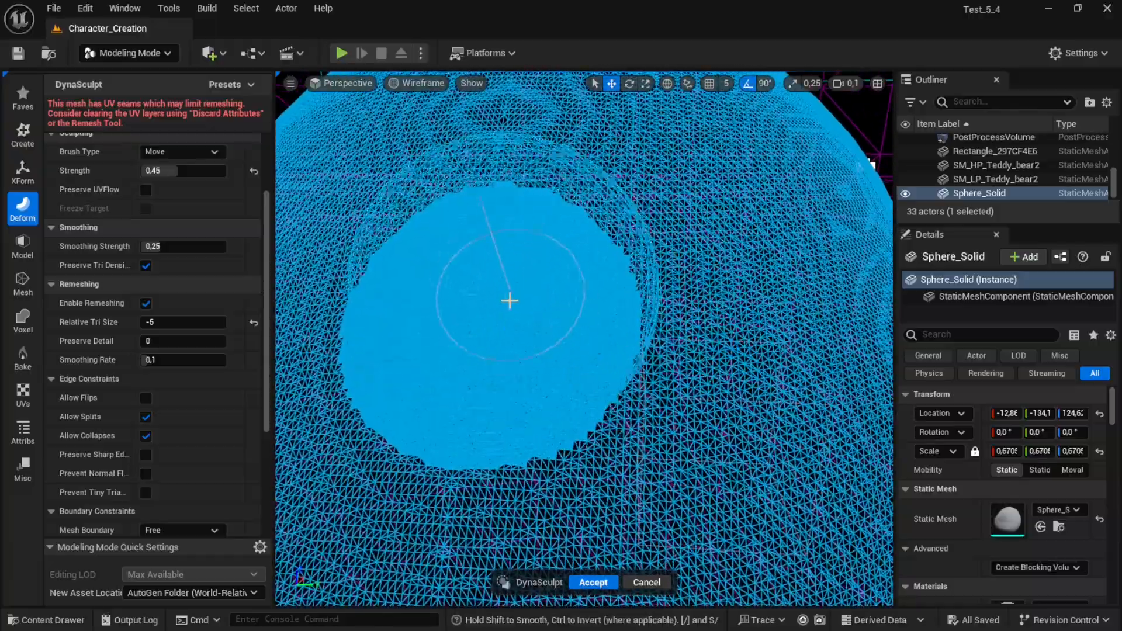
key(w)
right_drag(664, 244, 573, 286)
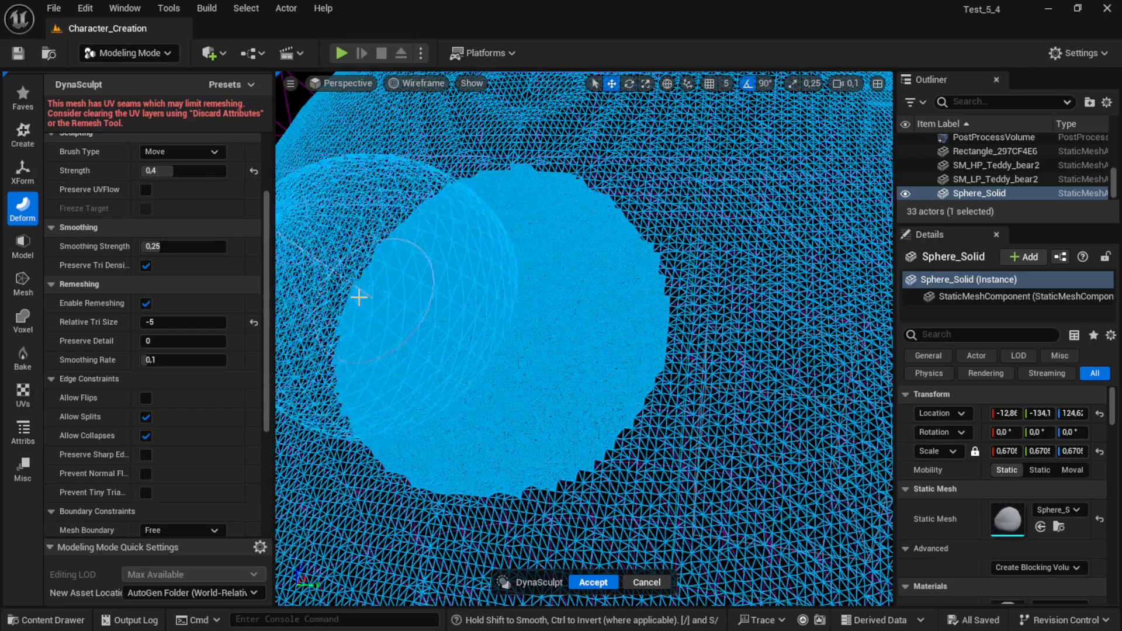
Cancel the Dynamic Sculpt on the head and return the viewport to Lit shading
scroll(266, 260, up, 3)
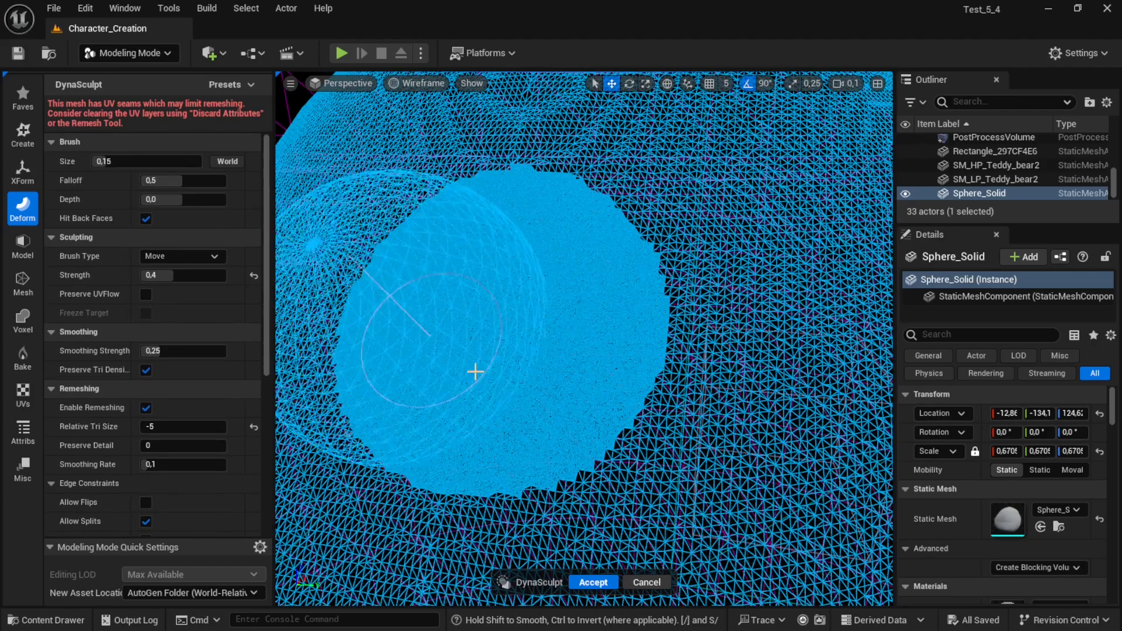
click(646, 583)
click(423, 83)
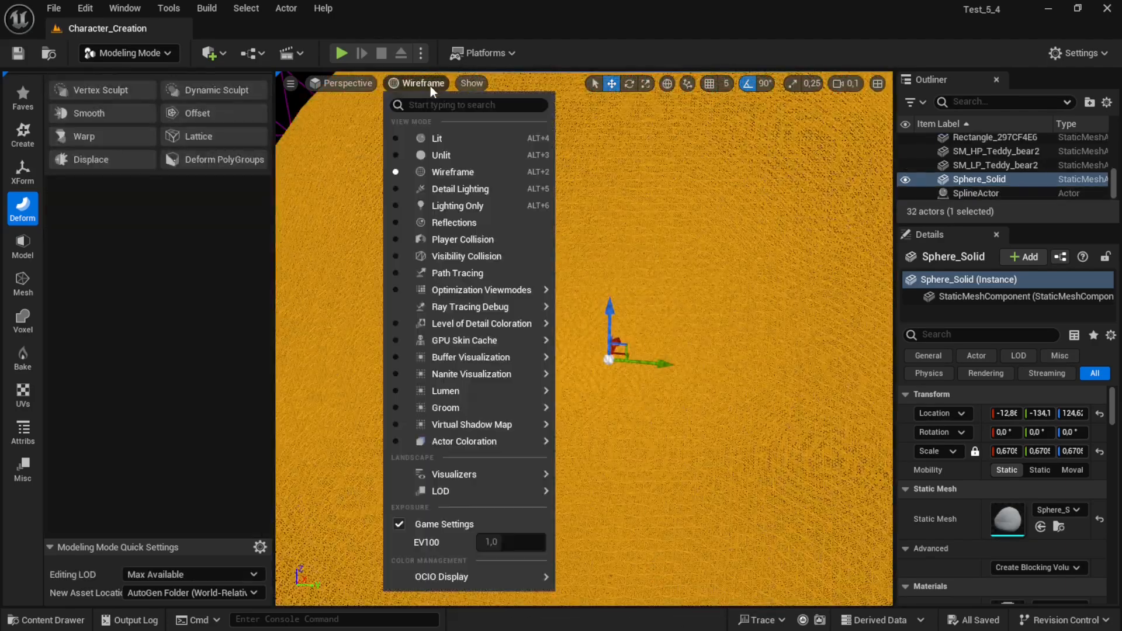
click(443, 144)
Try the Smooth tool on the Sphere_Solid head with the Iterative Diffusion smoothing type
right_drag(551, 294, 569, 315)
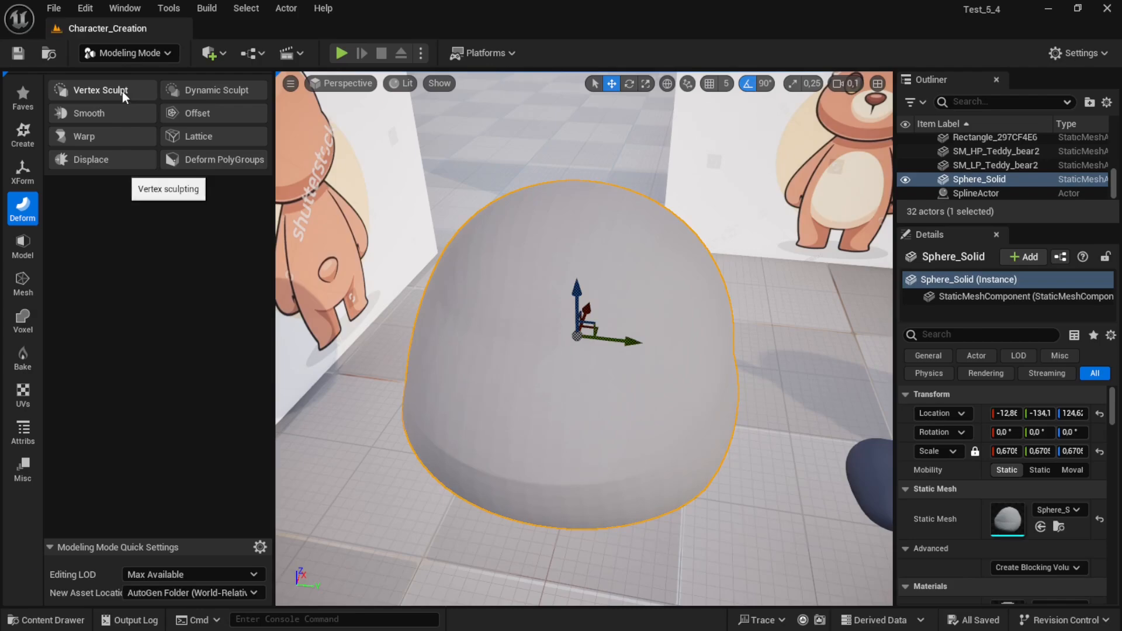
mouse_move(561, 277)
right_down()
mouse_move(591, 249)
mouse_move(549, 290)
right_up()
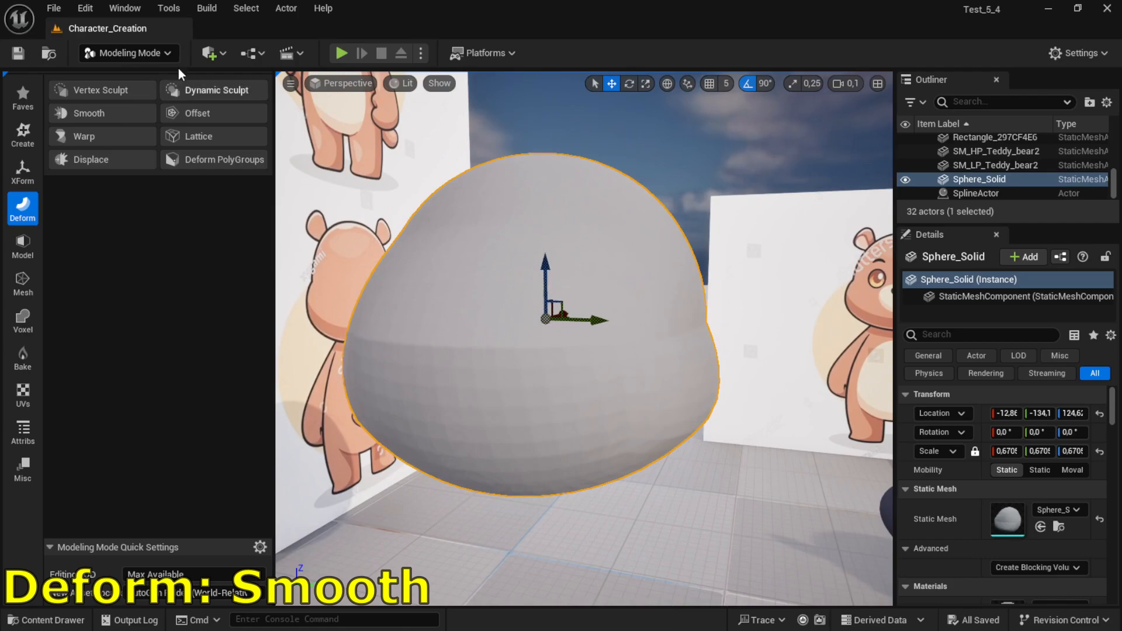
click(120, 114)
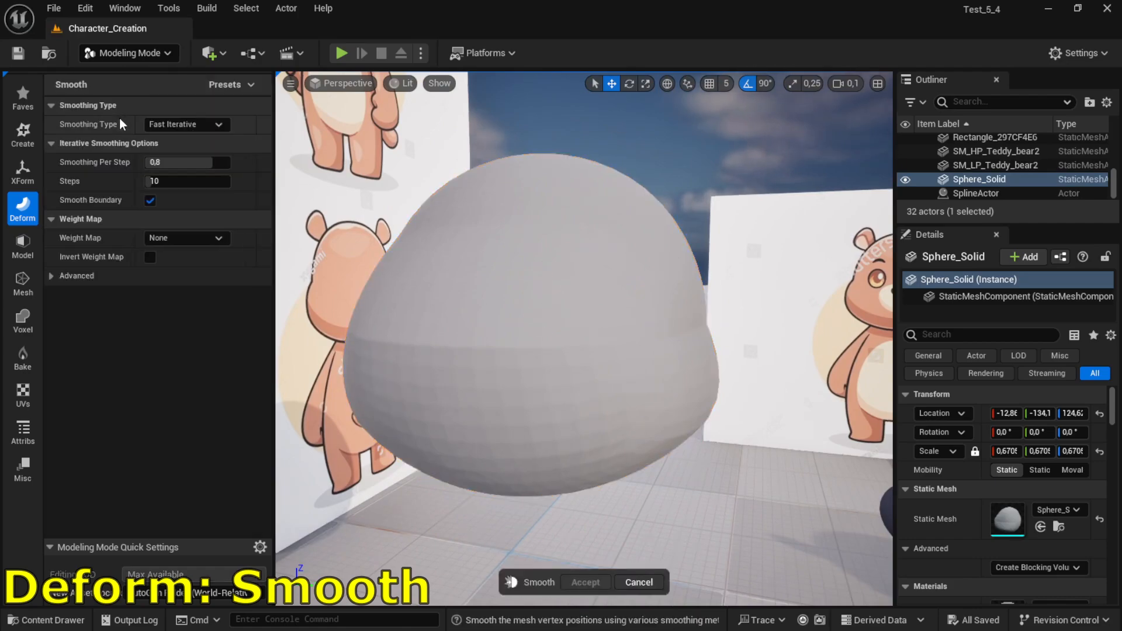
click(175, 125)
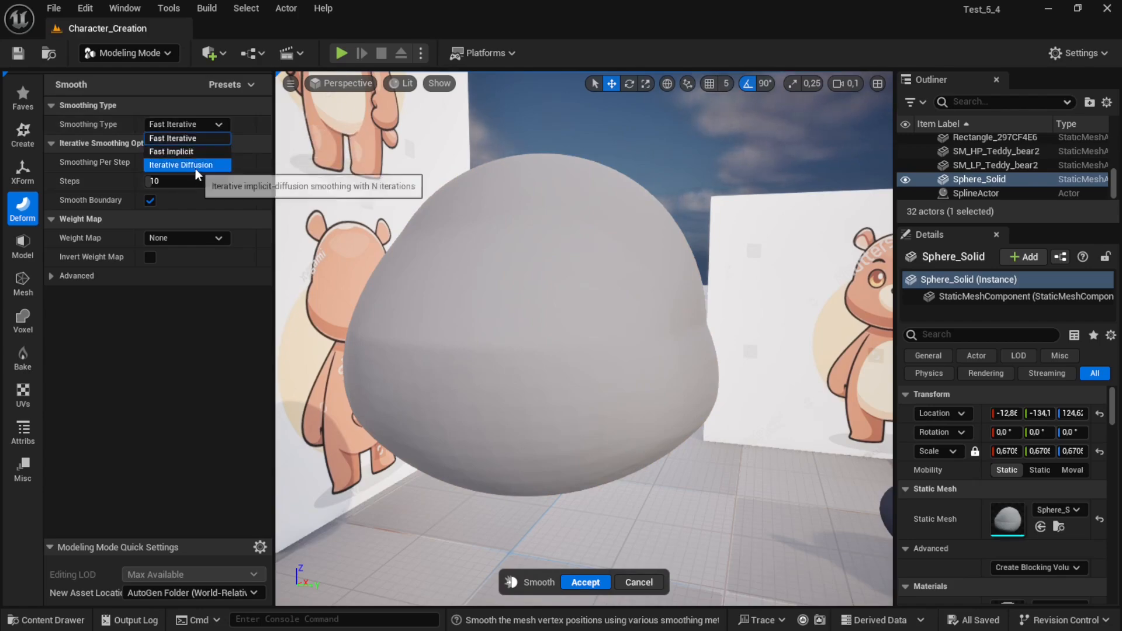
click(205, 168)
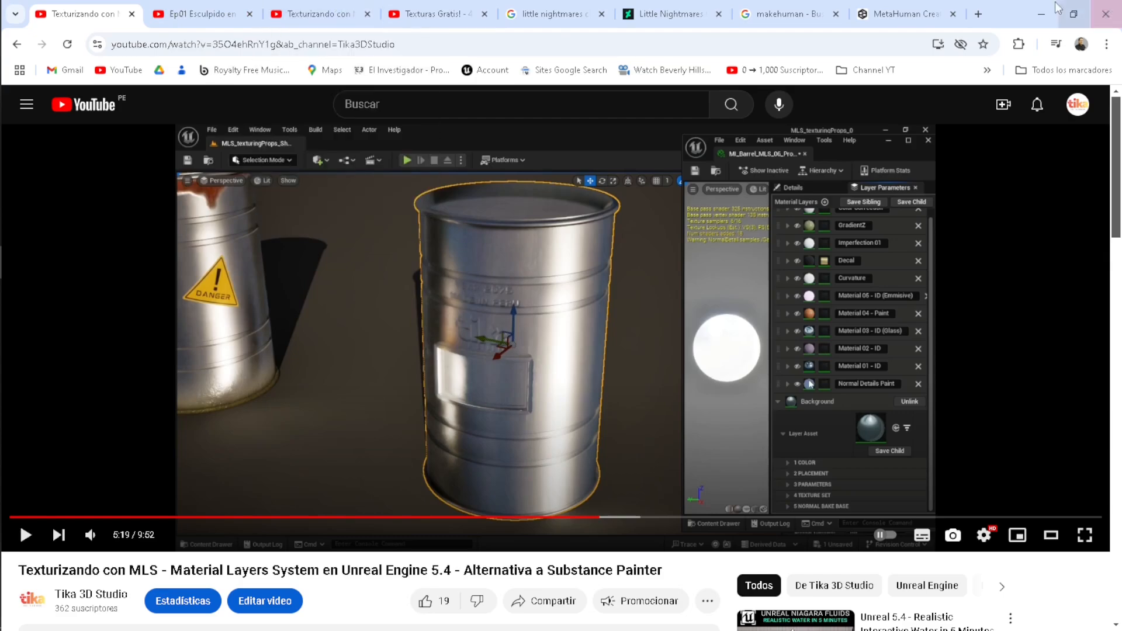
Switch from the browser to Unreal Editor, clear the head selection and view the low-poly bear from the front
mouse_move(24, 234)
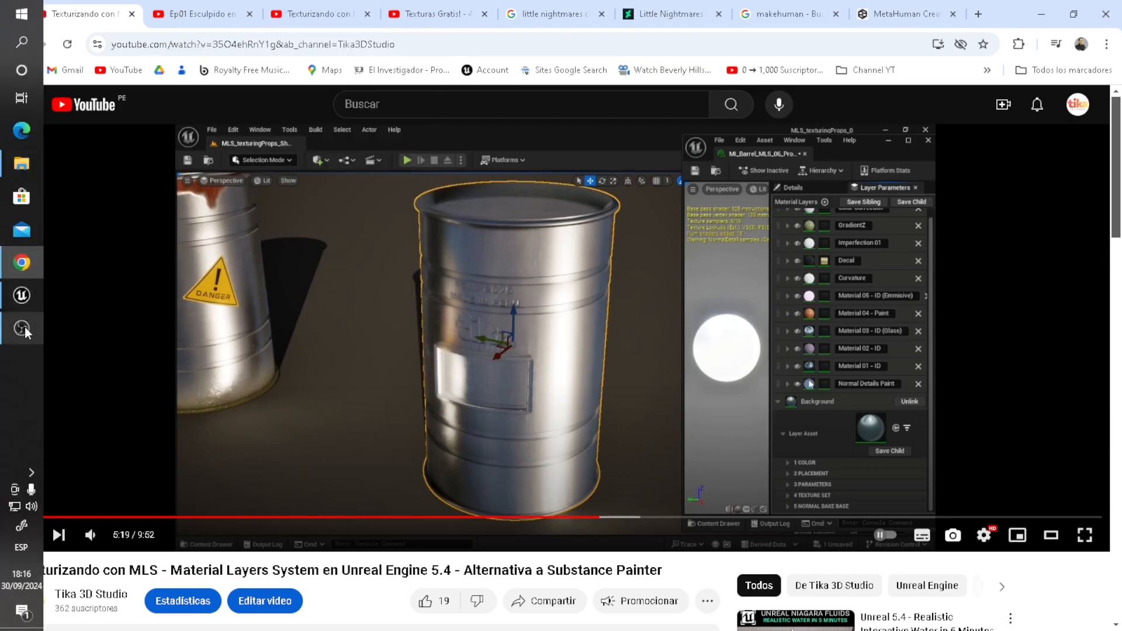
click(21, 297)
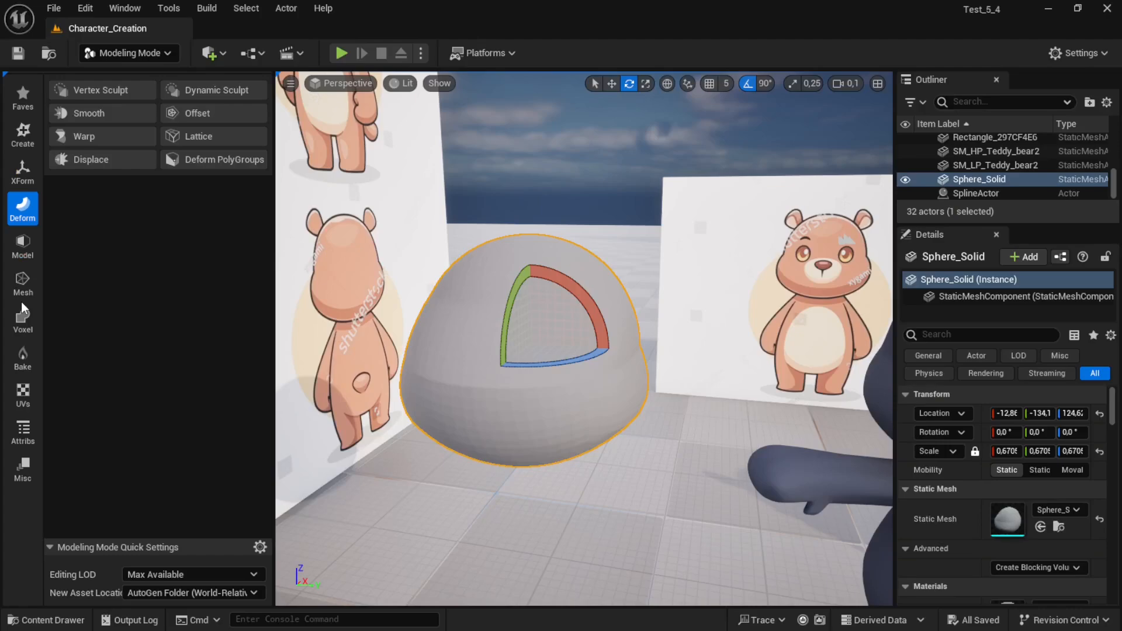
right_drag(531, 301, 610, 315)
key(s)
key(Escape)
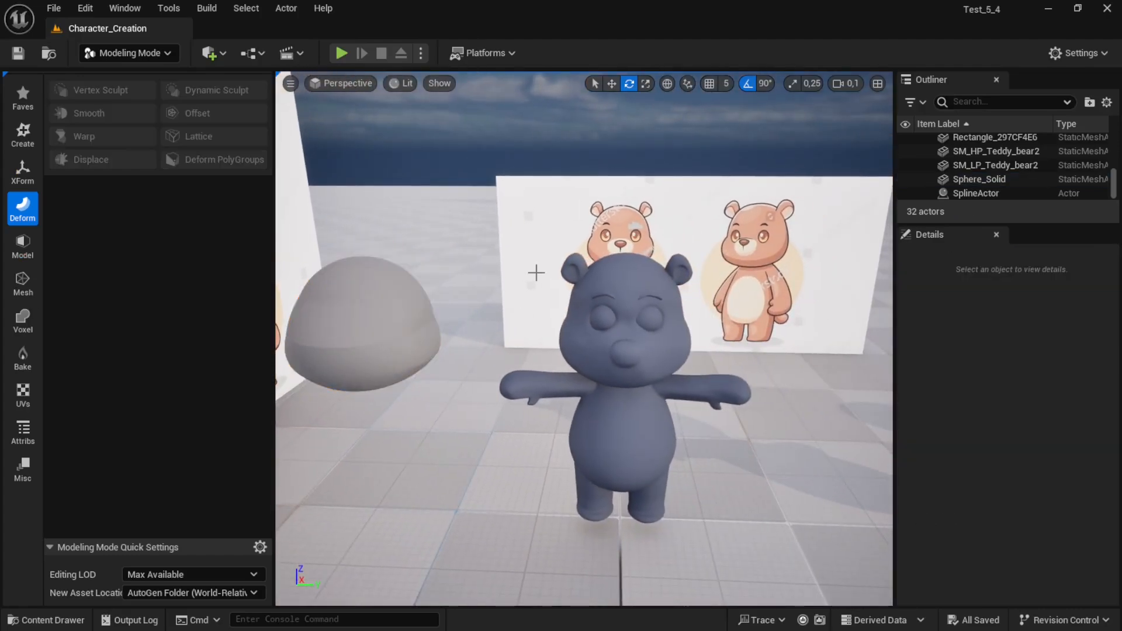